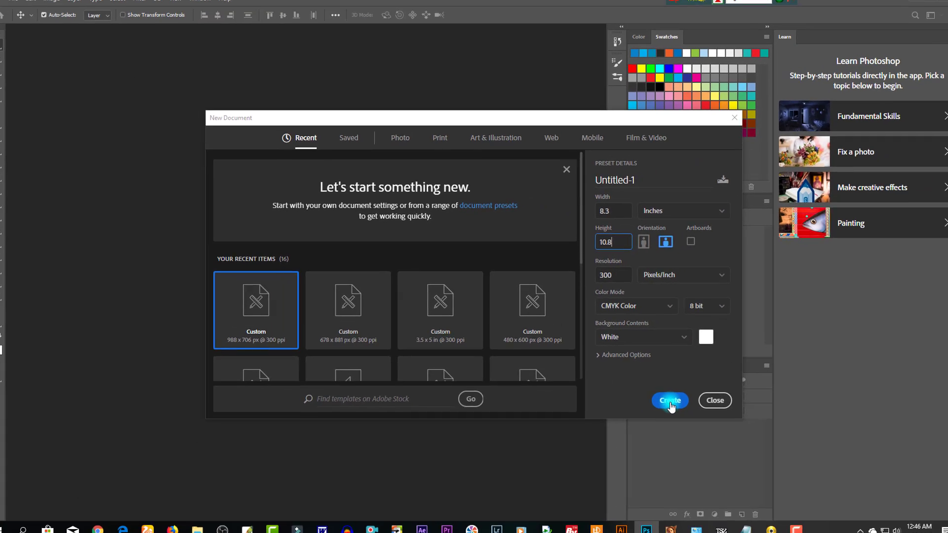
- Create a blank white 8.3 × 10.8 in, 300 ppi CMYK document
{"action": "left_click", "coordinate": [671, 404]}
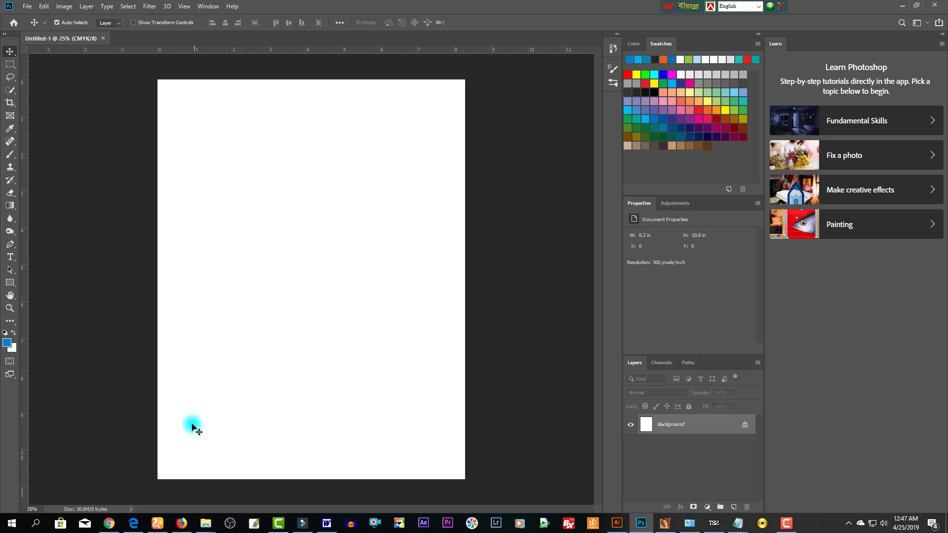
- Send the lantern photo 1 (2).jpg from the 2016 folder to Photoshop
{"action": "left_click", "coordinate": [205, 523]}
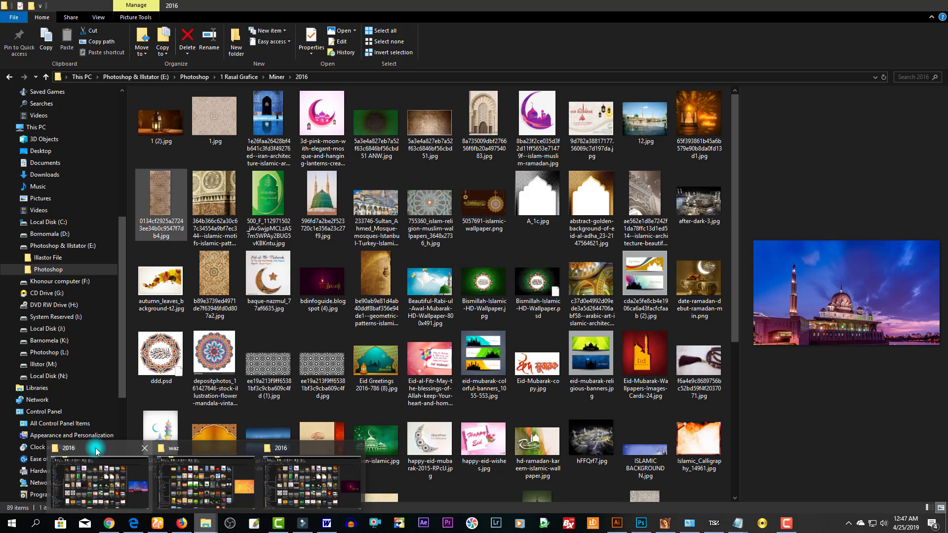
{"action": "left_click", "coordinate": [97, 450]}
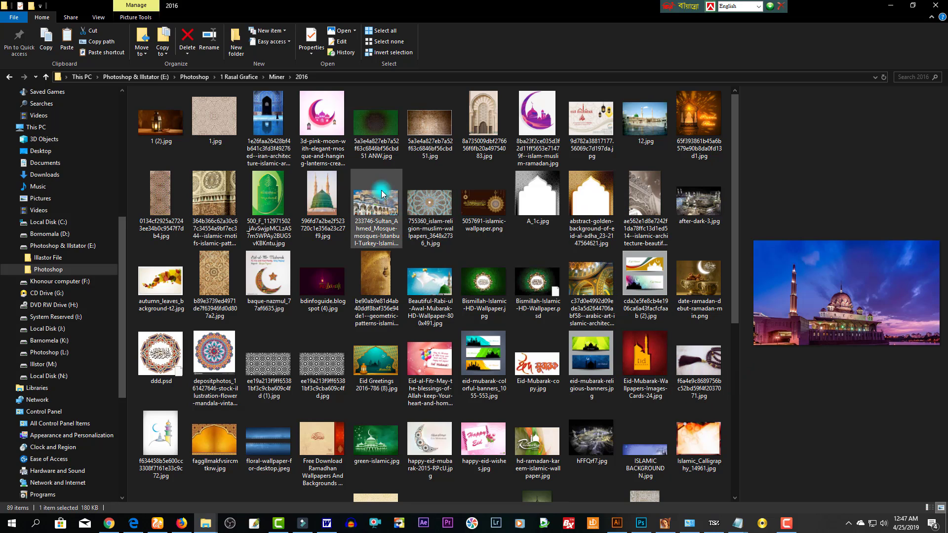
{"action": "left_click", "coordinate": [159, 127]}
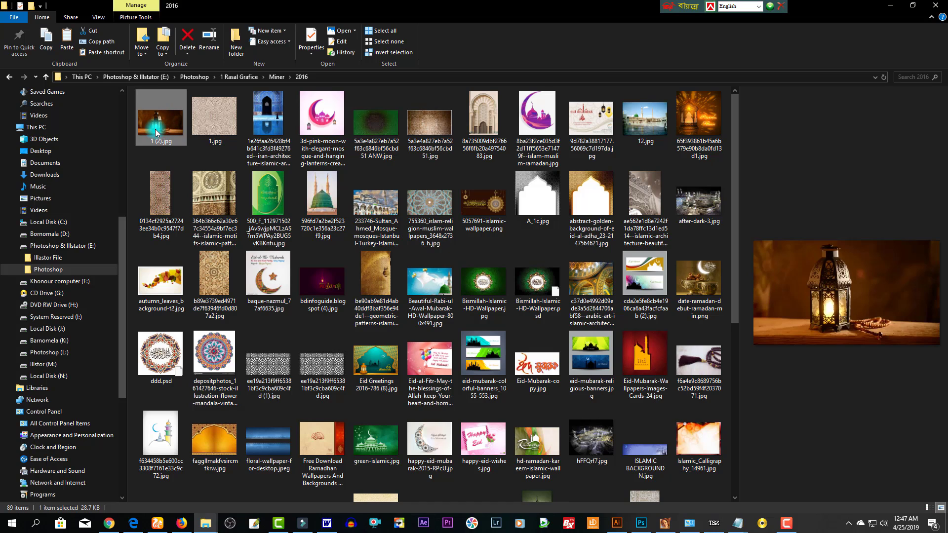
{"action": "left_click_drag", "start_coordinate": [155, 133], "coordinate": [466, 44]}
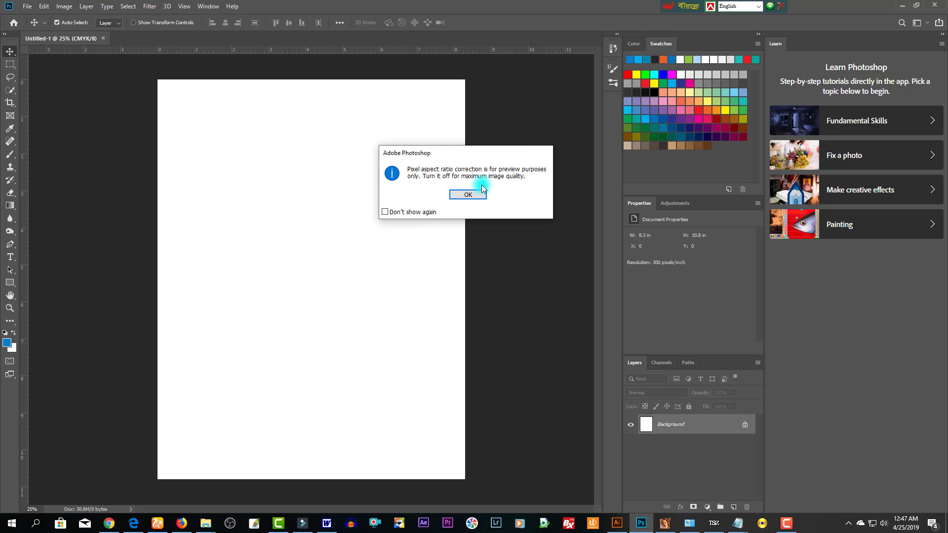
- Dismiss the aspect ratio notice and drop the lantern photo into Untitled-1 as Layer 1
{"action": "left_click", "coordinate": [469, 195]}
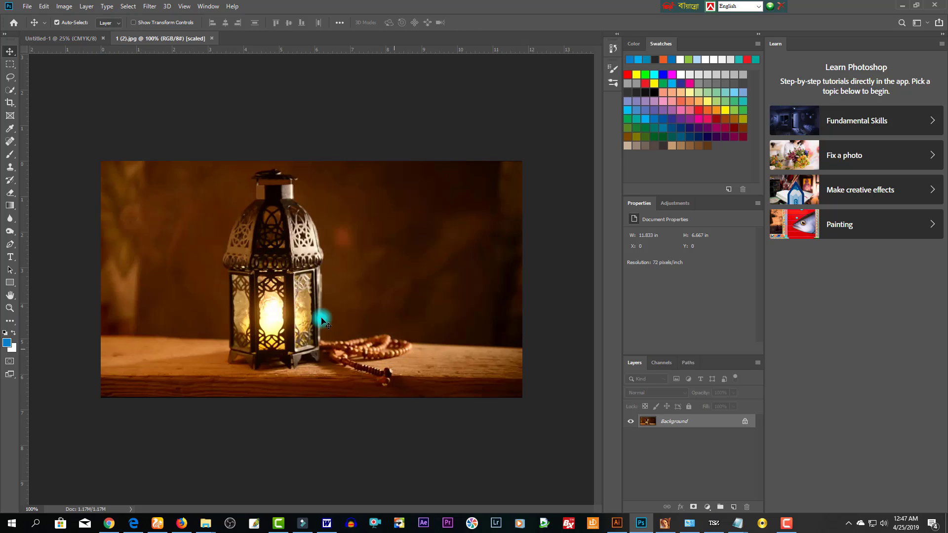
{"action": "left_click_drag", "start_coordinate": [322, 322], "coordinate": [444, 158]}
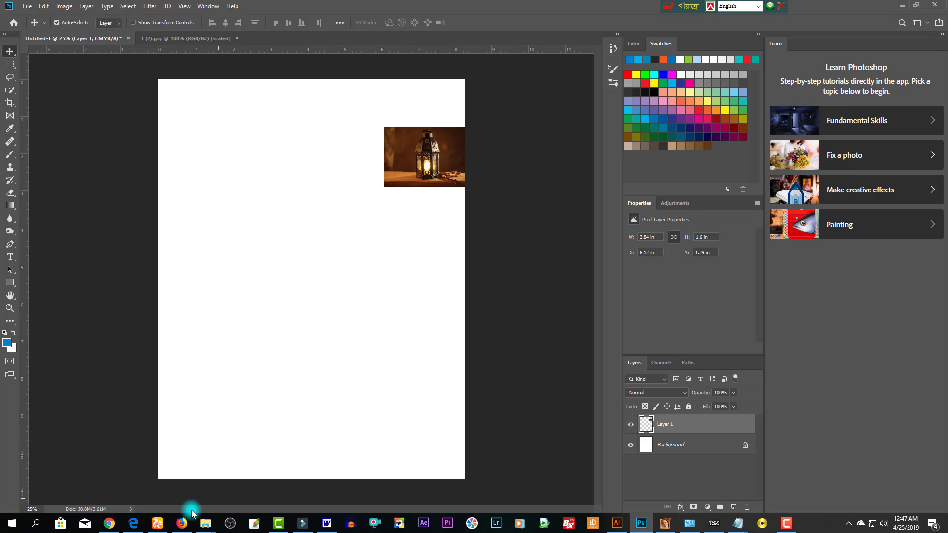
- Open eid_vector_main.jpg from the Eid Card folder as a new Photoshop document
{"action": "mouse_move", "coordinate": [207, 525]}
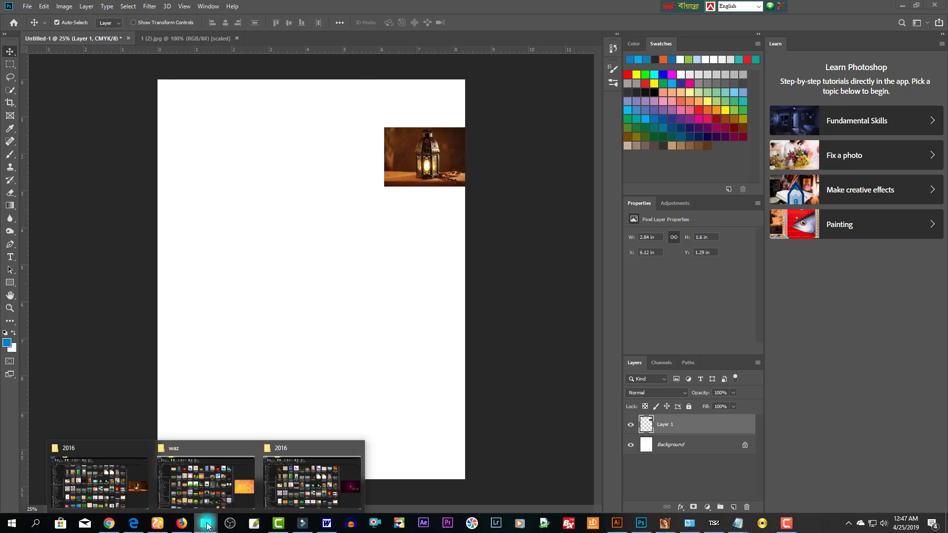
{"action": "left_click", "coordinate": [114, 449]}
{"action": "mouse_move", "coordinate": [204, 525]}
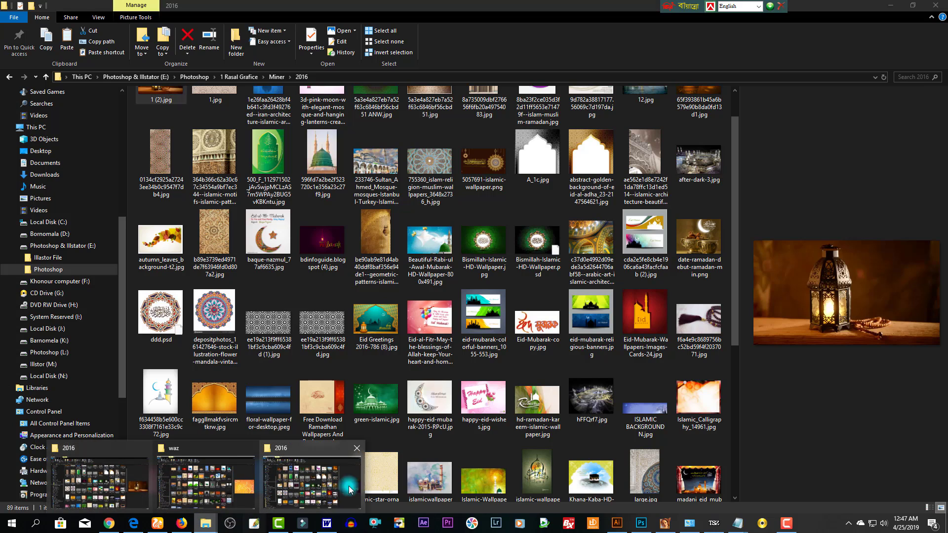
{"action": "left_click", "coordinate": [307, 451]}
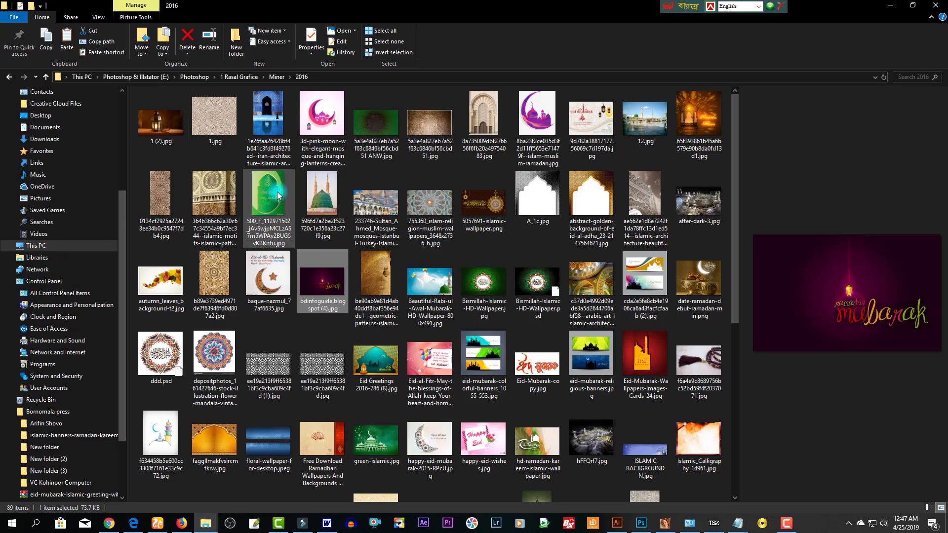
{"action": "scroll", "coordinate": [312, 256], "scroll_direction": "down", "scroll_amount": 5}
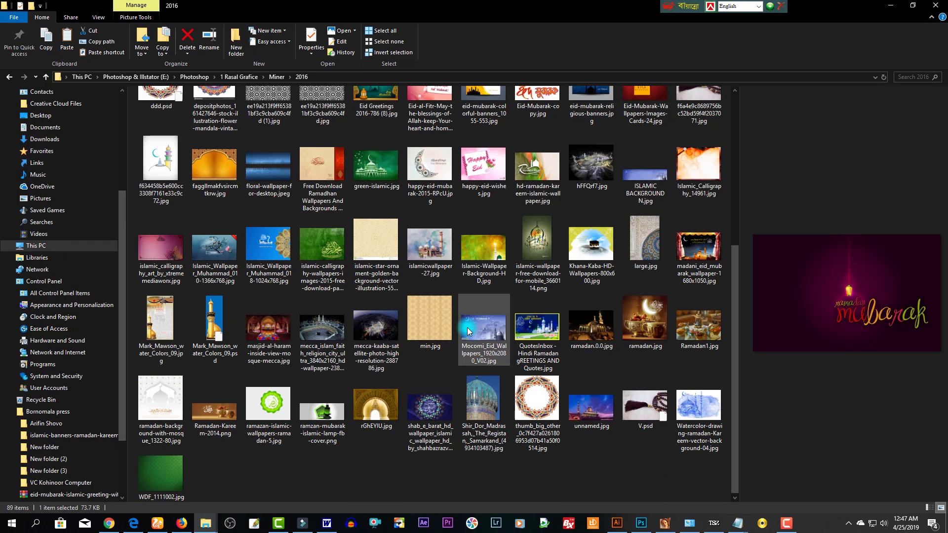
{"action": "key", "text": "alt+Tab"}
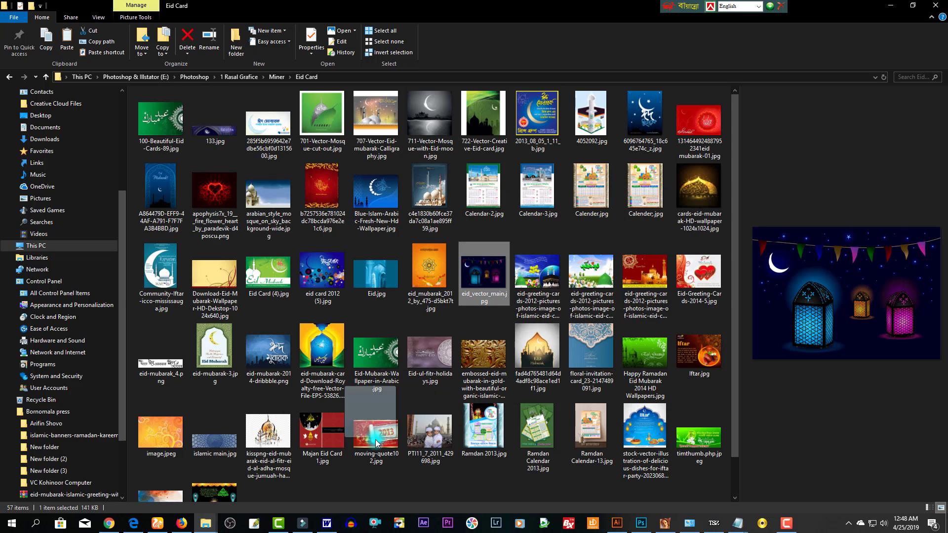
{"action": "left_click_drag", "start_coordinate": [680, 527], "coordinate": [482, 143]}
{"action": "left_click_drag", "start_coordinate": [483, 49], "coordinate": [435, 40]}
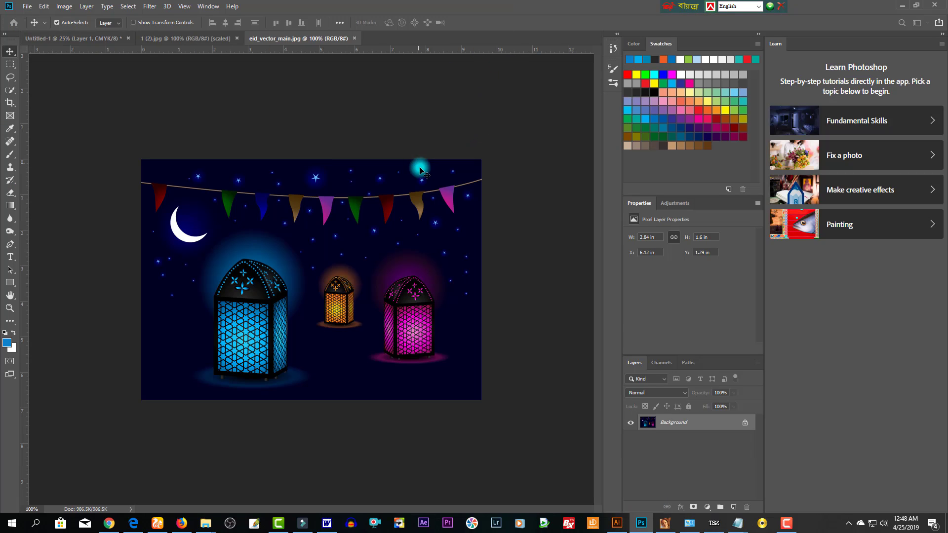
- Bring the Eid image into the calendar, delete the lantern photo, and enlarge it about 182%
{"action": "left_click_drag", "start_coordinate": [255, 198], "coordinate": [433, 152]}
{"action": "left_click", "coordinate": [424, 166]}
{"action": "key", "text": "Delete"}
{"action": "key", "text": "ctrl+t"}
{"action": "left_click_drag", "start_coordinate": [465, 117], "coordinate": [518, 99]}
{"action": "left_click_drag", "start_coordinate": [436, 163], "coordinate": [455, 207]}
{"action": "key", "text": "Return"}
- Erase the Eid image's upper-left side so it fades softly to white
{"action": "key", "text": "ctrl+plus"}
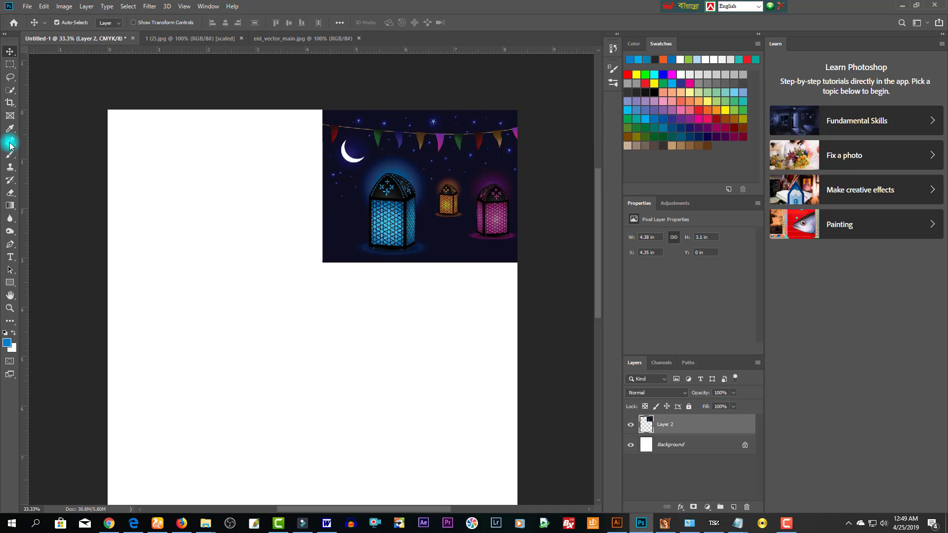
{"action": "left_click", "coordinate": [11, 193]}
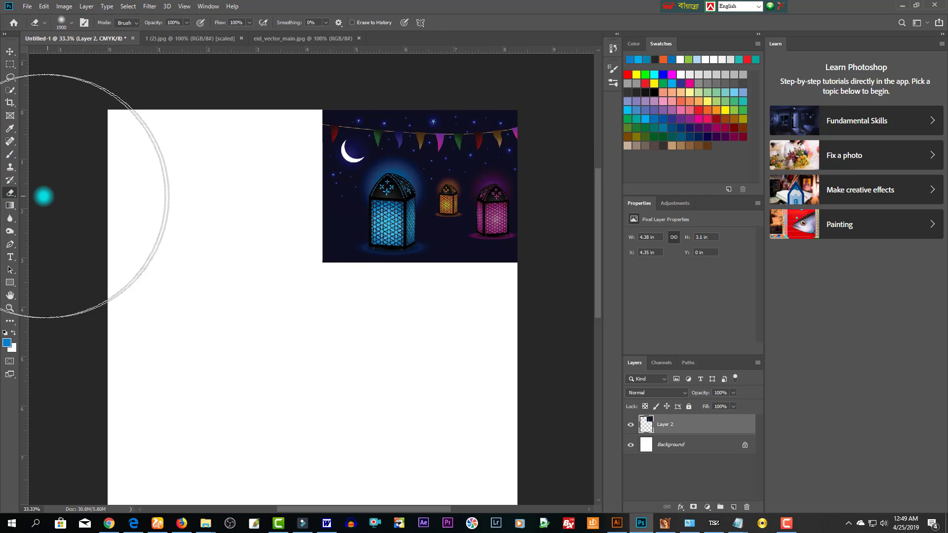
{"action": "key", "text": "bracketright"}
{"action": "key", "text": "bracketright"}
{"action": "key", "text": "bracketright"}
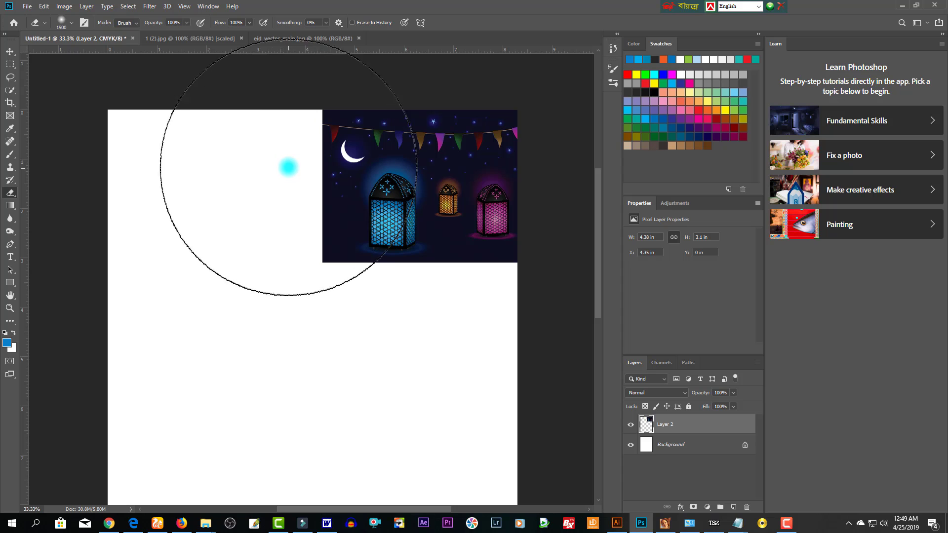
{"action": "key", "text": "bracketleft"}
{"action": "key", "text": "bracketleft"}
{"action": "key", "text": "bracketleft"}
{"action": "key", "text": "bracketleft"}
{"action": "key", "text": "bracketleft"}
{"action": "key", "text": "bracketleft"}
{"action": "key", "text": "bracketleft"}
{"action": "key", "text": "bracketleft"}
{"action": "key", "text": "bracketleft"}
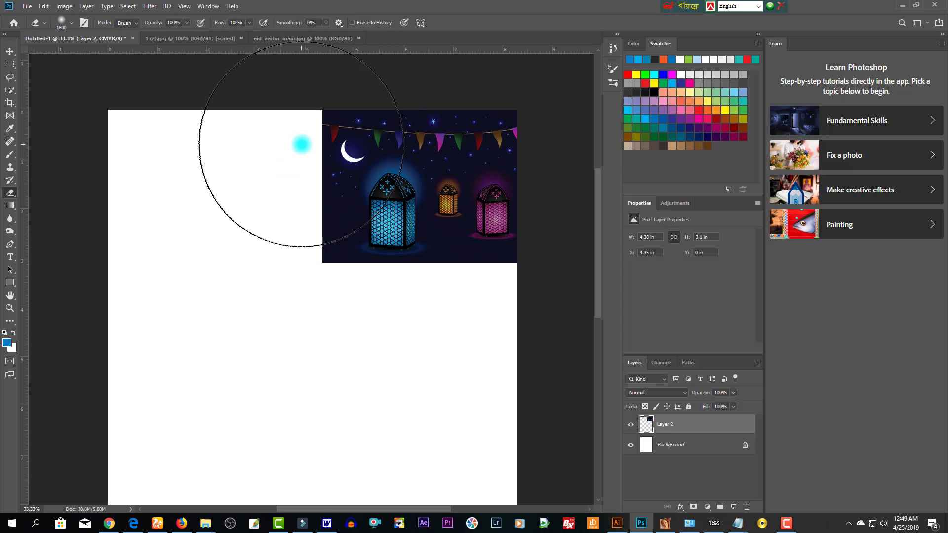
{"action": "mouse_move", "coordinate": [298, 144]}
{"action": "left_mouse_down"}
{"action": "mouse_move", "coordinate": [366, 292]}
{"action": "mouse_move", "coordinate": [510, 360]}
{"action": "left_mouse_up"}
{"action": "key", "text": "bracketleft"}
{"action": "key", "text": "bracketleft"}
{"action": "key", "text": "bracketleft"}
{"action": "key", "text": "bracketleft"}
{"action": "key", "text": "bracketleft"}
{"action": "key", "text": "bracketleft"}
{"action": "mouse_move", "coordinate": [521, 313]}
{"action": "left_mouse_down"}
{"action": "mouse_move", "coordinate": [342, 158]}
{"action": "mouse_move", "coordinate": [356, 102]}
{"action": "mouse_move", "coordinate": [386, 82]}
{"action": "left_mouse_up"}
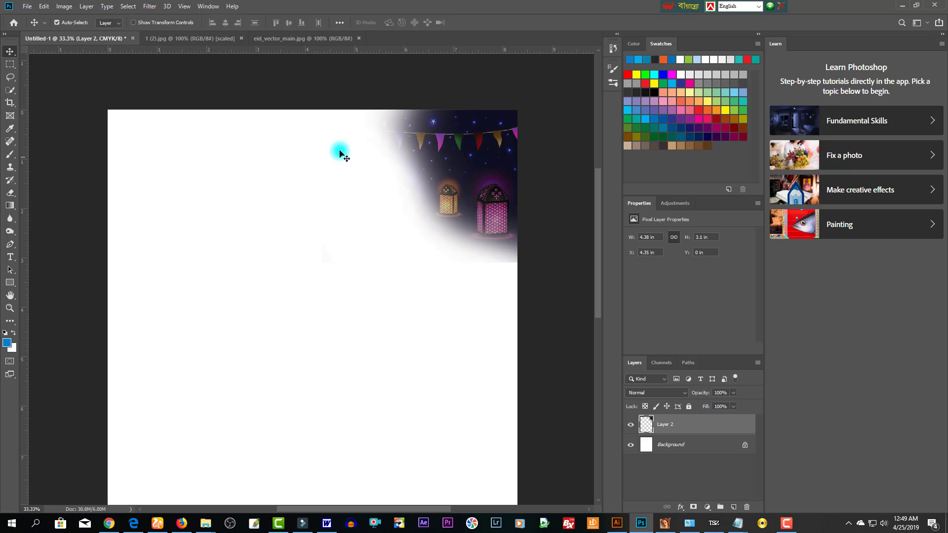
{"action": "key", "text": "ctrl+z"}
{"action": "key", "text": "v"}
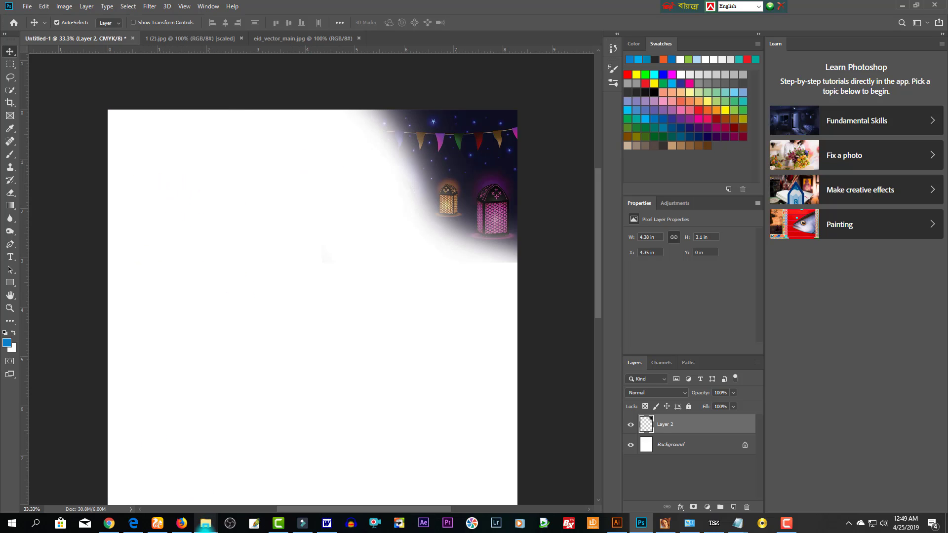
- Open the mosque artwork 1.psd from the Ramjan 2014 folder in Photoshop
{"action": "mouse_move", "coordinate": [205, 524]}
{"action": "left_click", "coordinate": [191, 452]}
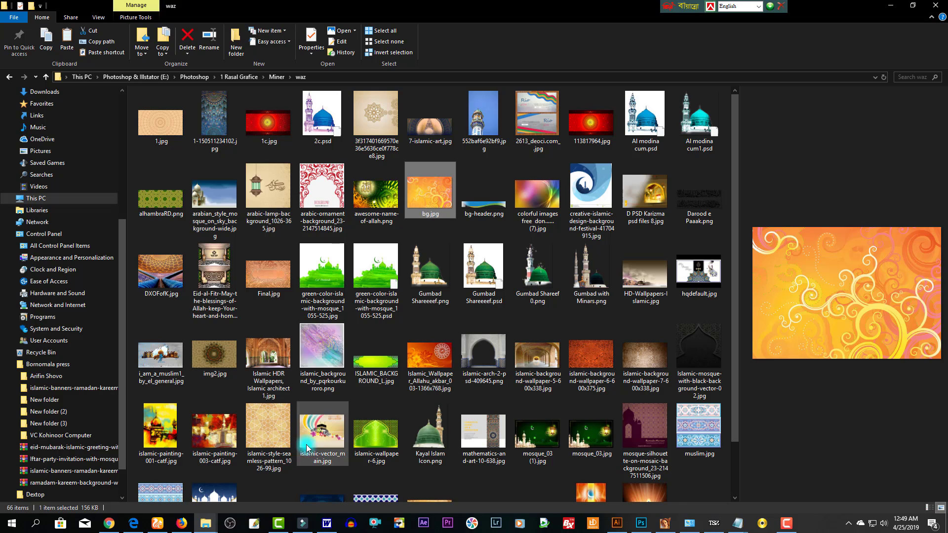
{"action": "mouse_move", "coordinate": [197, 523]}
{"action": "left_click", "coordinate": [118, 482]}
{"action": "left_click_drag", "start_coordinate": [161, 121], "coordinate": [449, 34]}
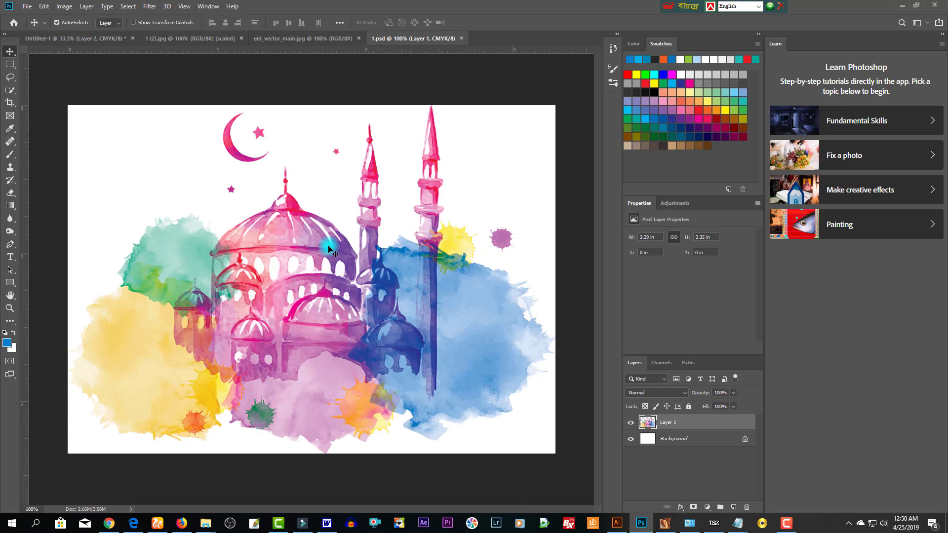
- Bring the mosque artwork into the calendar and scale it to about 87%
{"action": "left_click_drag", "start_coordinate": [310, 282], "coordinate": [183, 237]}
{"action": "key", "text": "ctrl+t"}
{"action": "left_click_drag", "start_coordinate": [262, 161], "coordinate": [253, 172]}
{"action": "left_click_drag", "start_coordinate": [228, 254], "coordinate": [225, 245]}
{"action": "key", "text": "Return"}
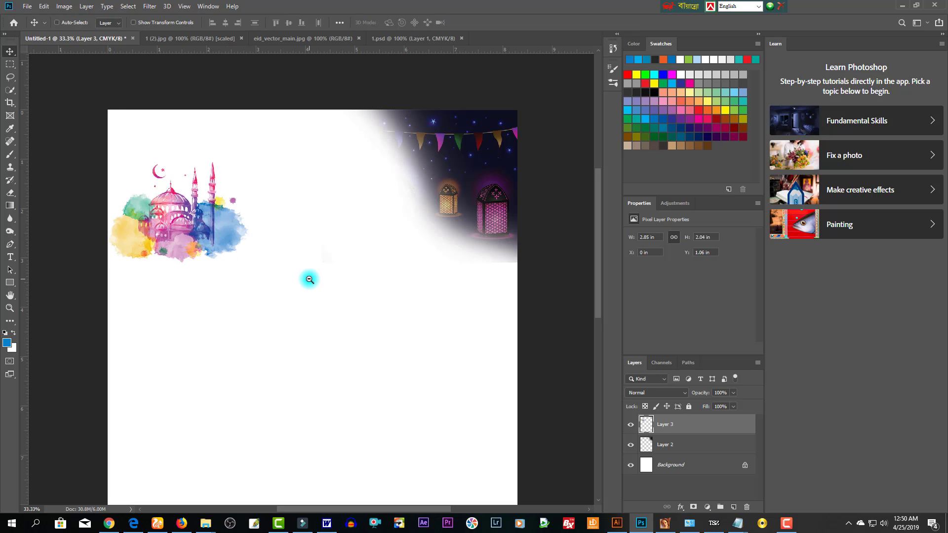
- Nudge the Eid lanterns to the top edge and the mosque art flush left
{"action": "left_click", "coordinate": [310, 279], "text": "alt"}
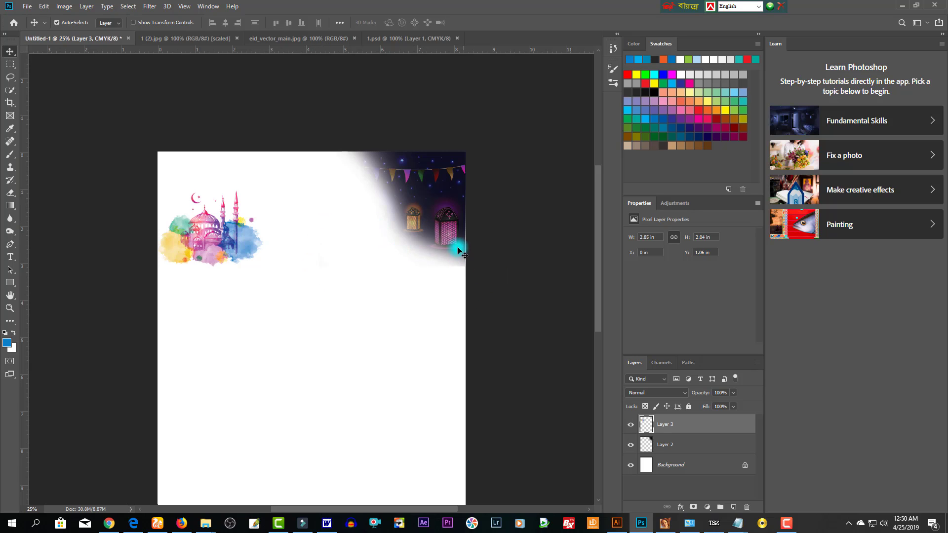
{"action": "mouse_move", "coordinate": [460, 253]}
{"action": "left_mouse_down"}
{"action": "mouse_move", "coordinate": [440, 233]}
{"action": "mouse_move", "coordinate": [452, 242]}
{"action": "left_mouse_up"}
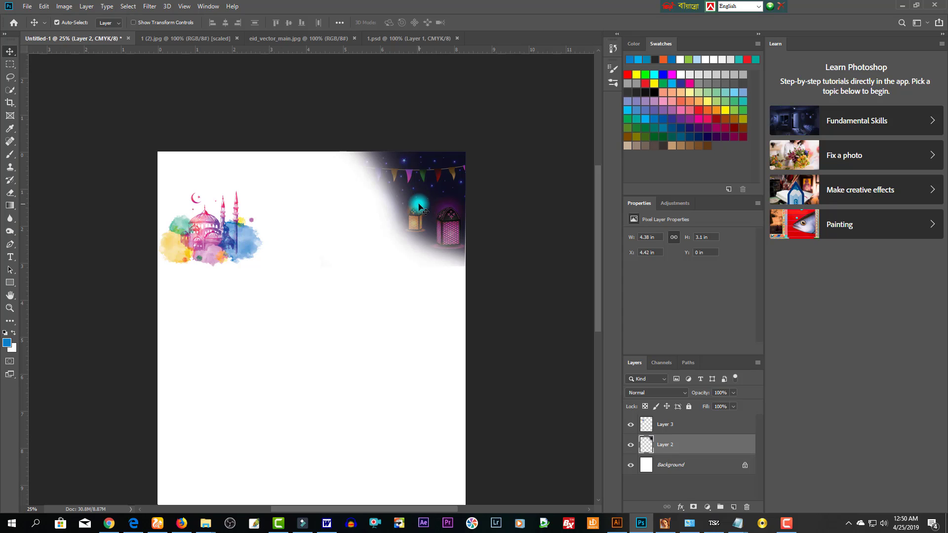
{"action": "left_click", "coordinate": [231, 244]}
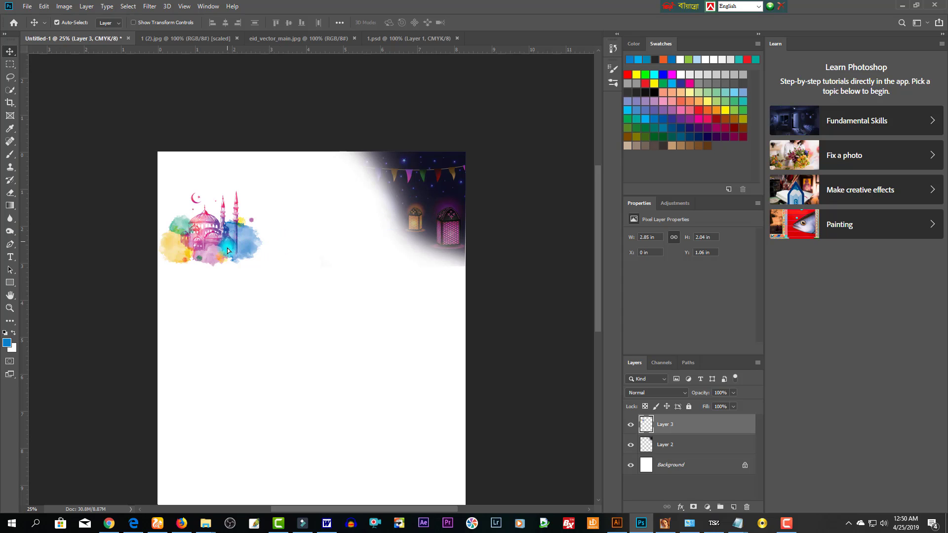
{"action": "left_click_drag", "start_coordinate": [227, 248], "coordinate": [241, 254]}
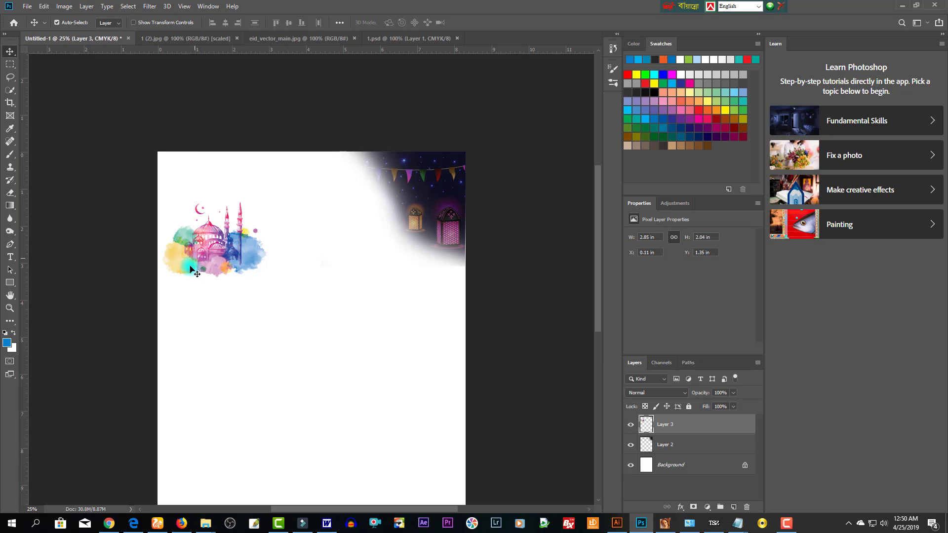
{"action": "key", "text": "shift+Left"}
{"action": "key", "text": "shift+Left"}
{"action": "key", "text": "shift+Left"}
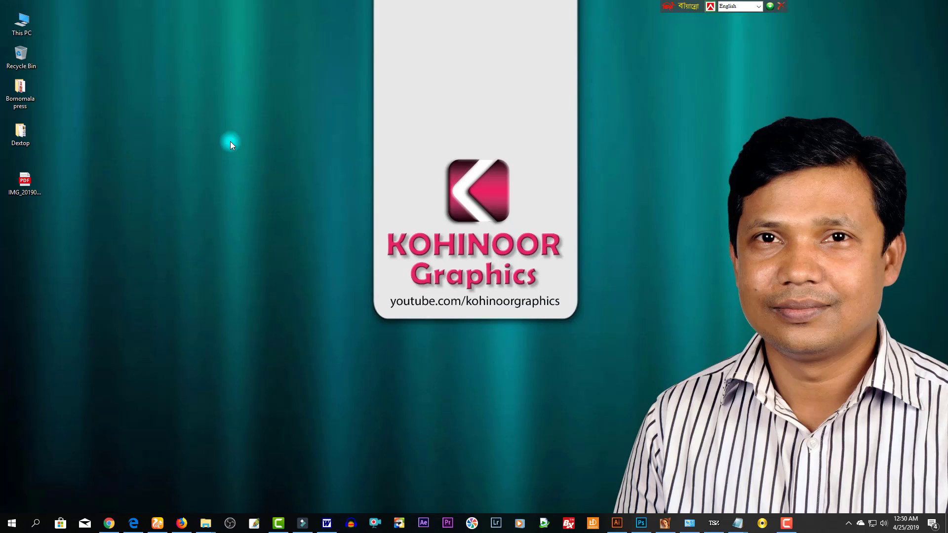
- Open sky picture 30 from the Sky picture folder in Photoshop
{"action": "double_click", "coordinate": [28, 26]}
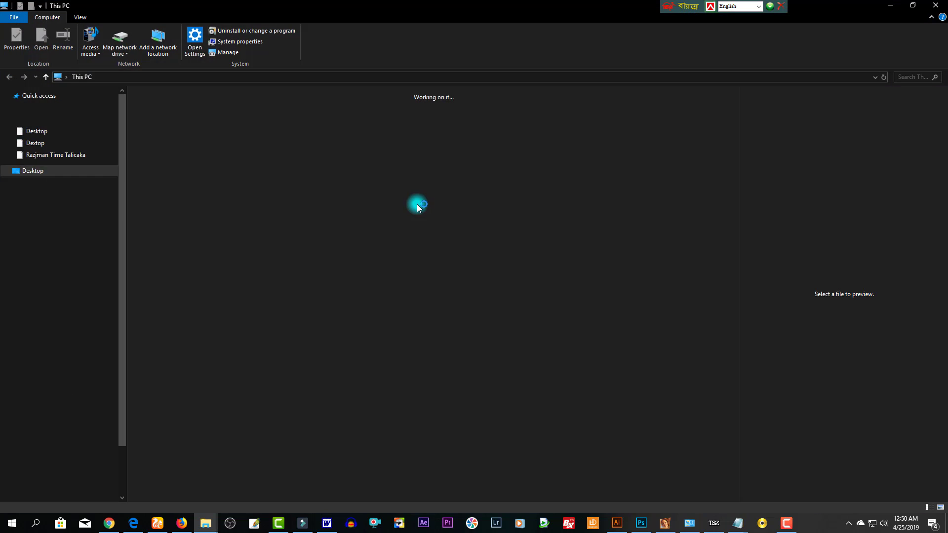
{"action": "left_click", "coordinate": [605, 248]}
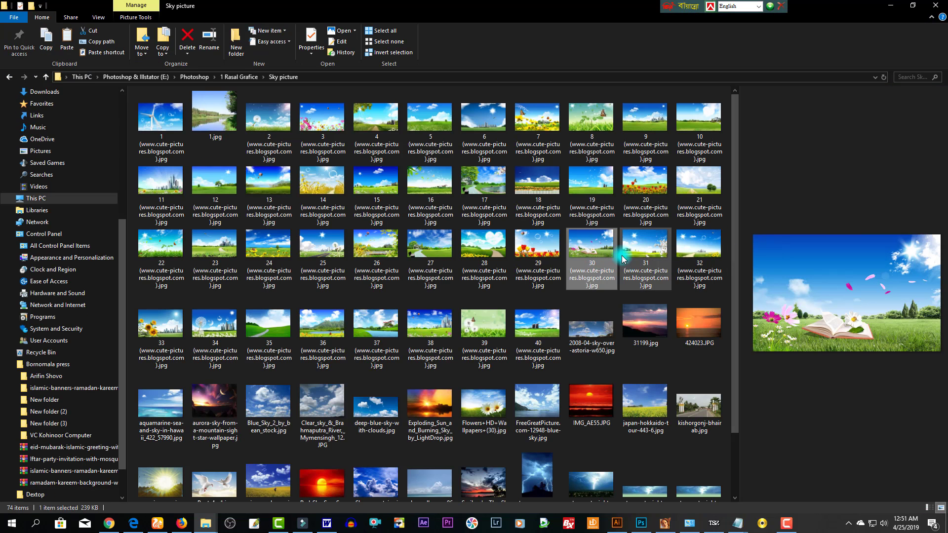
{"action": "left_click_drag", "start_coordinate": [590, 252], "coordinate": [500, 39]}
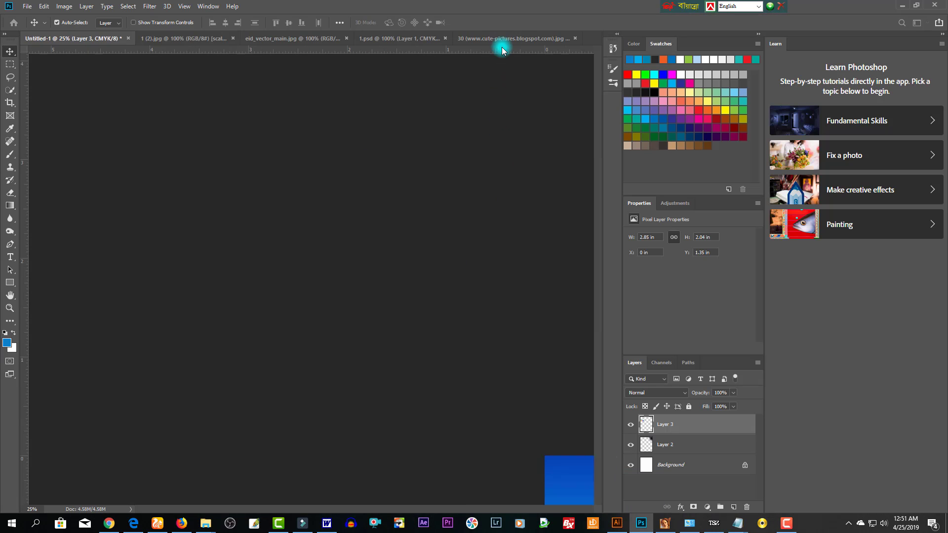
- Close the eid_vector_main.jpg, lantern photo and other extra tabs, returning to Untitled-1
{"action": "left_click", "coordinate": [400, 38]}
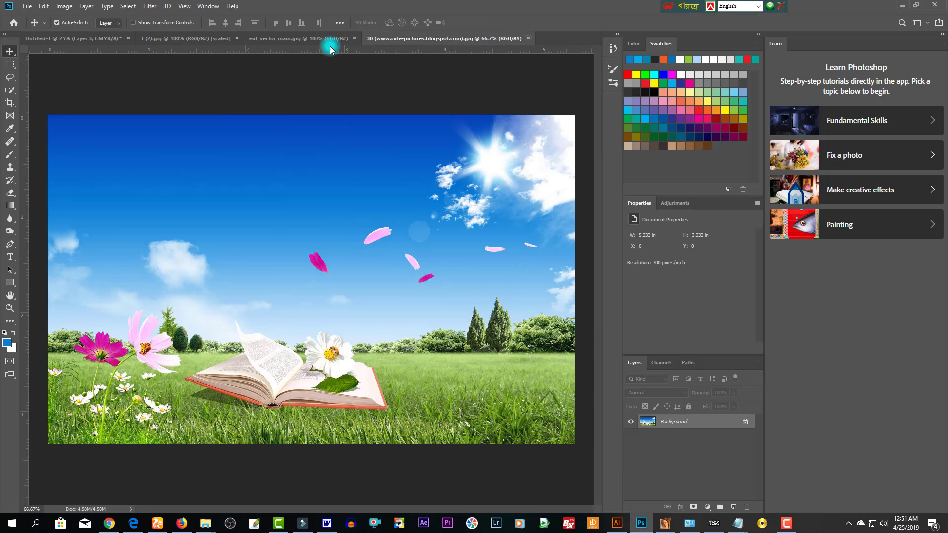
{"action": "left_click", "coordinate": [345, 39]}
{"action": "left_click", "coordinate": [355, 40]}
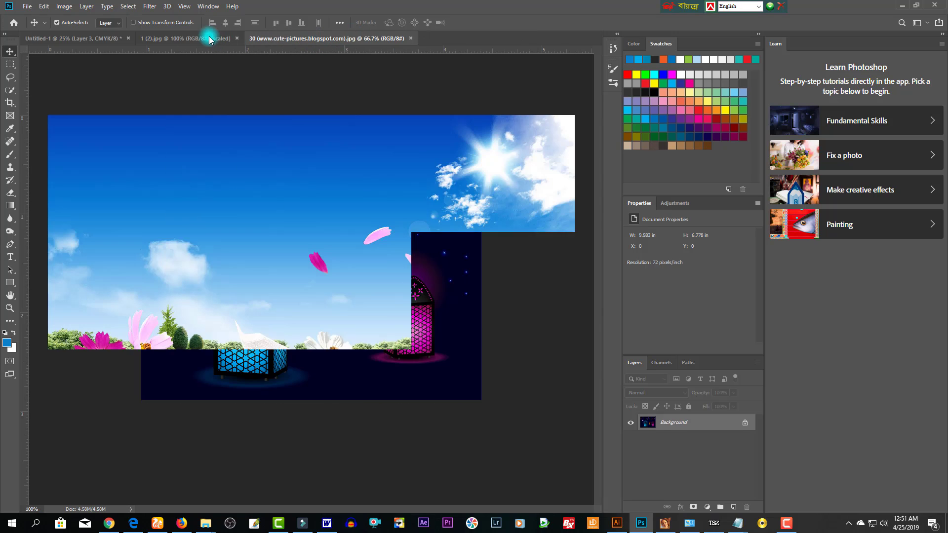
{"action": "left_click", "coordinate": [213, 38]}
{"action": "left_click", "coordinate": [237, 38]}
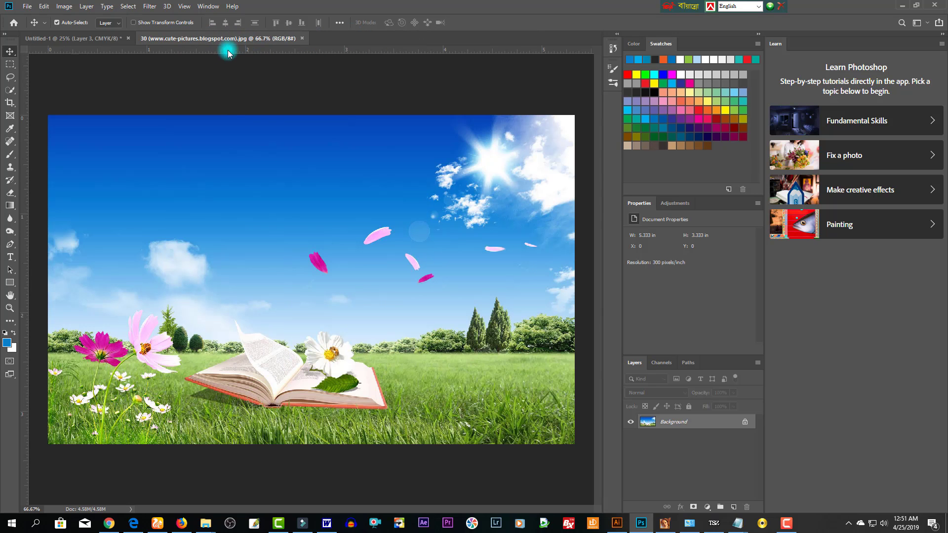
{"action": "left_click", "coordinate": [88, 38]}
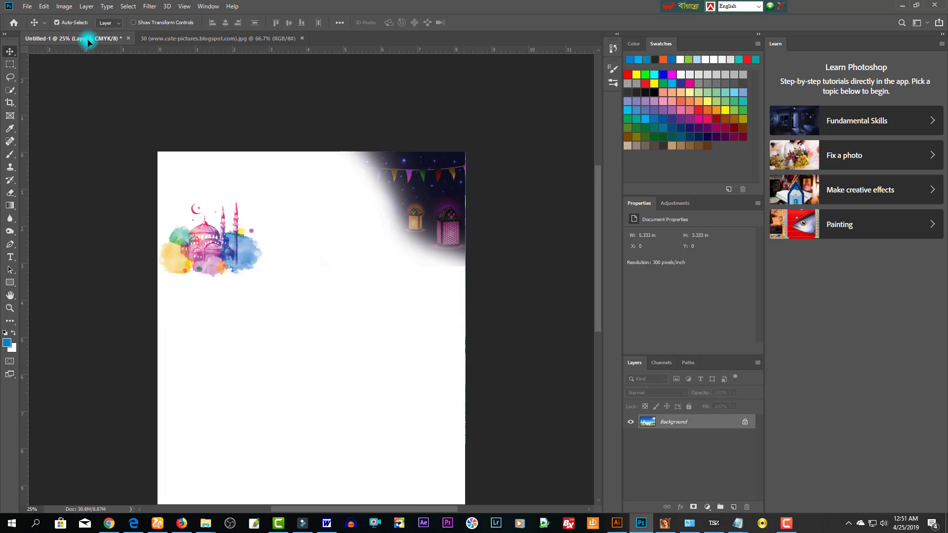
- Place the sky photo beneath the mosque art and enlarge it to 8.47 × 5.29 in
{"action": "left_click_drag", "start_coordinate": [216, 227], "coordinate": [278, 239]}
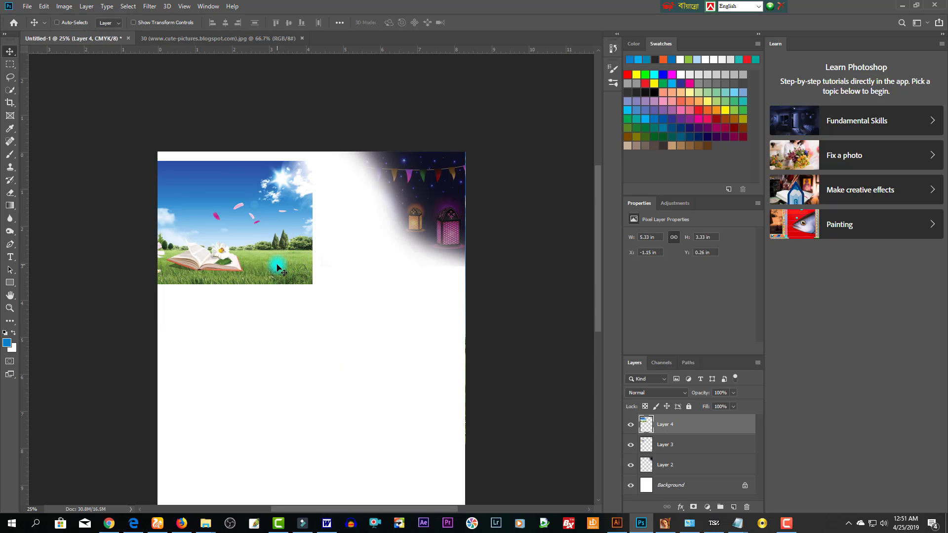
{"action": "key", "text": "ctrl+shift+bracketleft"}
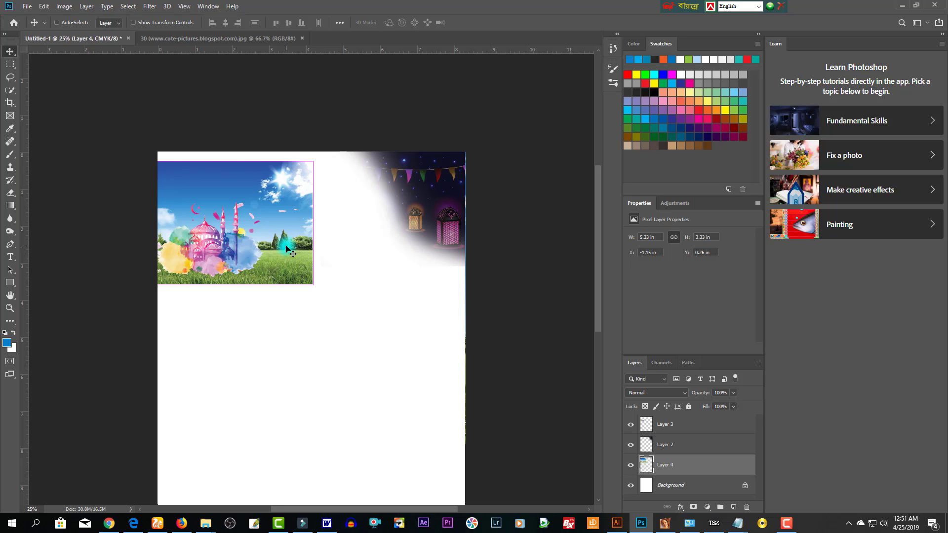
{"action": "key", "text": "ctrl+t"}
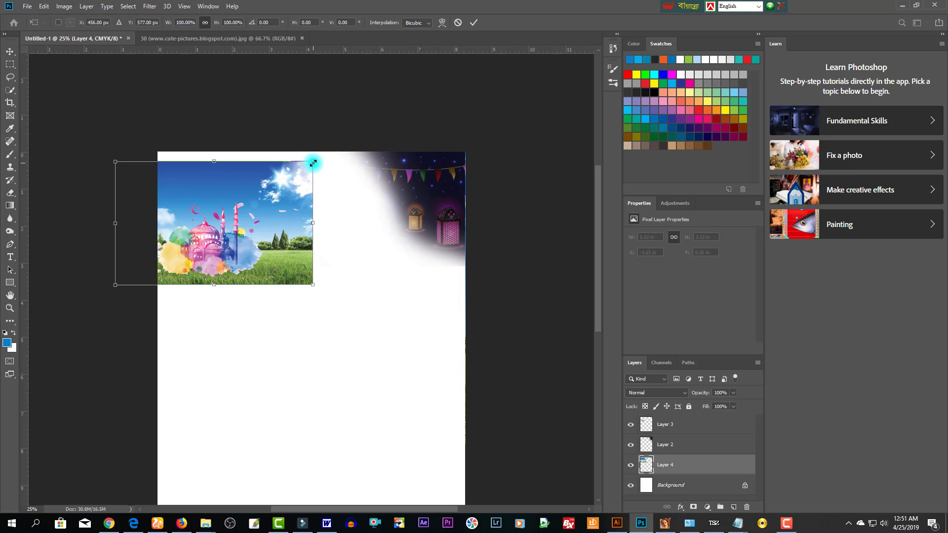
{"action": "left_click_drag", "start_coordinate": [313, 163], "coordinate": [341, 143]}
{"action": "mouse_move", "coordinate": [299, 242]}
{"action": "left_mouse_down"}
{"action": "mouse_move", "coordinate": [305, 268]}
{"action": "mouse_move", "coordinate": [307, 243]}
{"action": "left_mouse_up"}
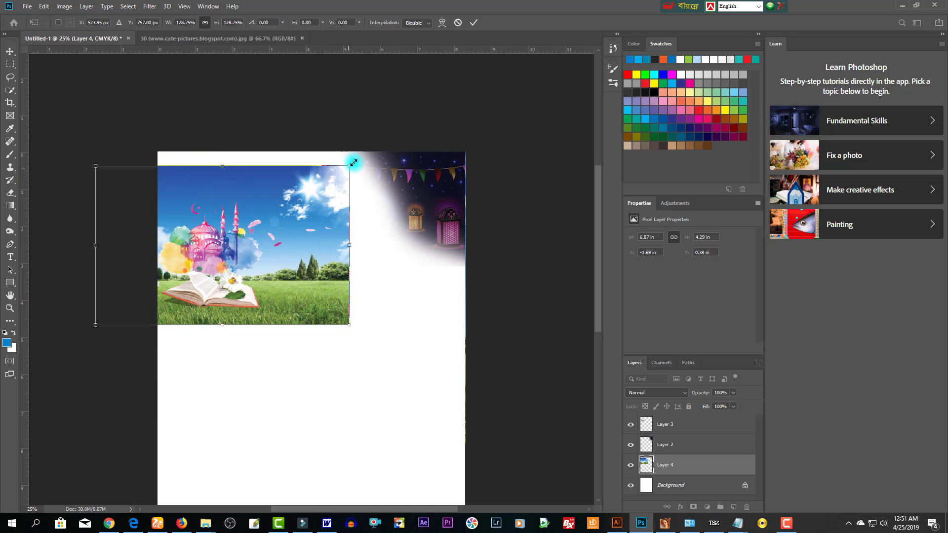
{"action": "left_click_drag", "start_coordinate": [354, 162], "coordinate": [379, 146]}
{"action": "left_click_drag", "start_coordinate": [364, 258], "coordinate": [383, 253]}
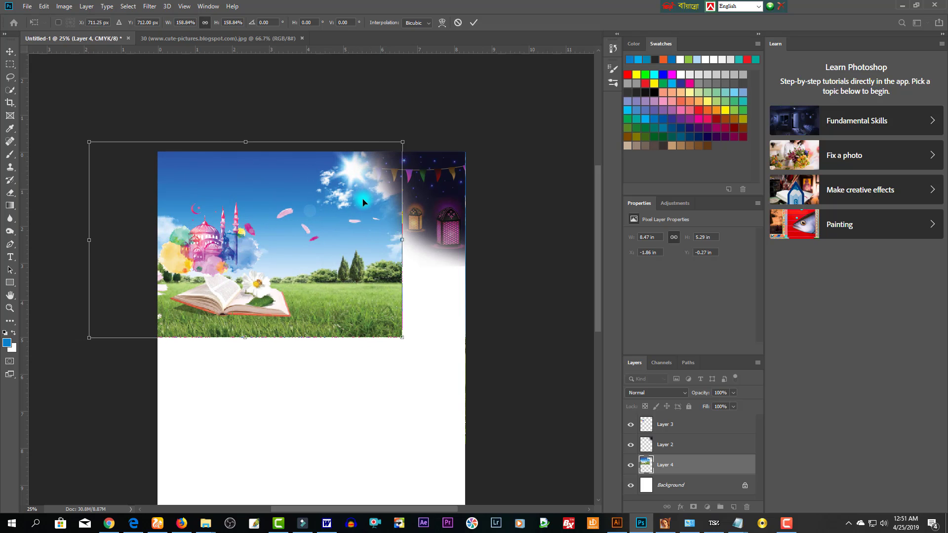
{"action": "left_click_drag", "start_coordinate": [349, 208], "coordinate": [376, 267]}
{"action": "double_click", "coordinate": [297, 306]}
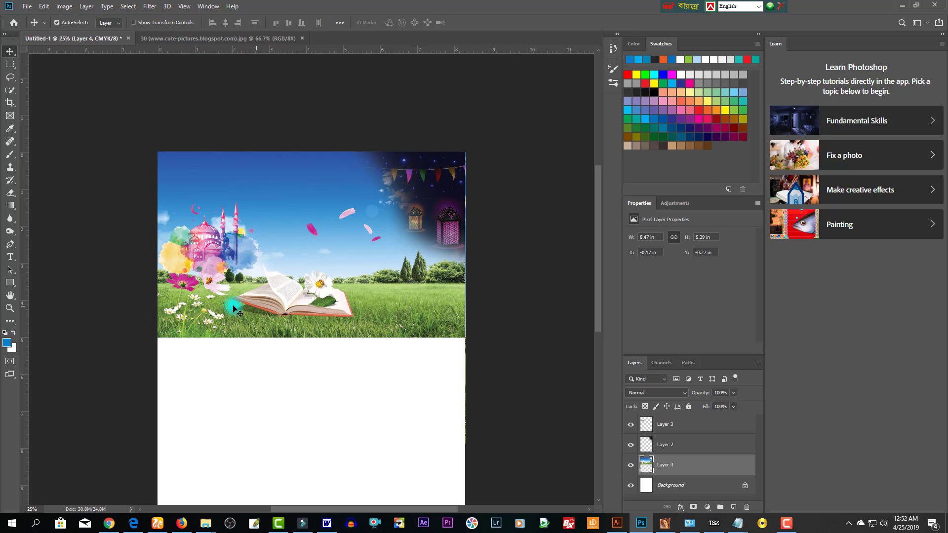
- Erase the sky photo's grass and book to white, then select a strip across the top
{"action": "key", "text": "e"}
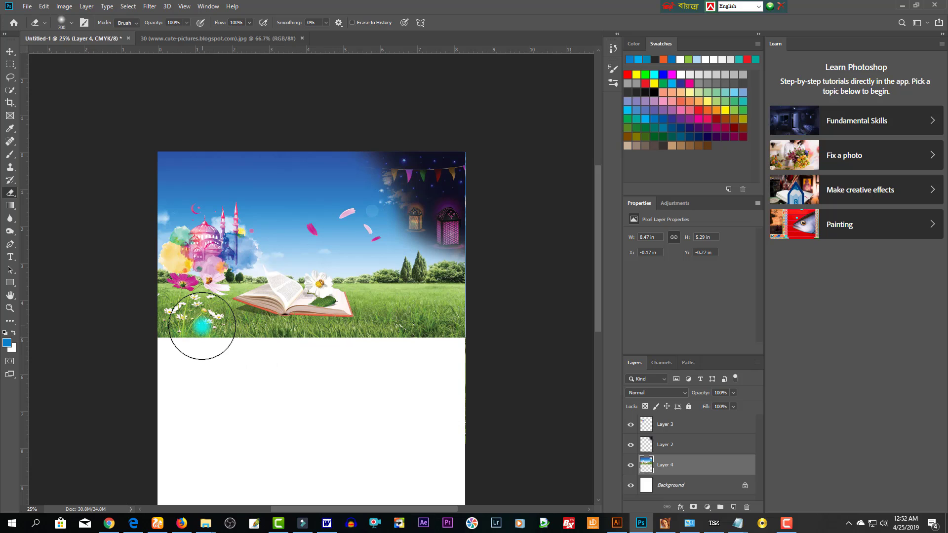
{"action": "key", "text": "bracketright"}
{"action": "key", "text": "bracketright"}
{"action": "key", "text": "bracketright"}
{"action": "mouse_move", "coordinate": [159, 328]}
{"action": "left_mouse_down"}
{"action": "mouse_move", "coordinate": [413, 334]}
{"action": "mouse_move", "coordinate": [99, 341]}
{"action": "mouse_move", "coordinate": [405, 333]}
{"action": "mouse_move", "coordinate": [333, 317]}
{"action": "mouse_move", "coordinate": [84, 326]}
{"action": "mouse_move", "coordinate": [549, 293]}
{"action": "mouse_move", "coordinate": [281, 341]}
{"action": "mouse_move", "coordinate": [53, 358]}
{"action": "left_mouse_up"}
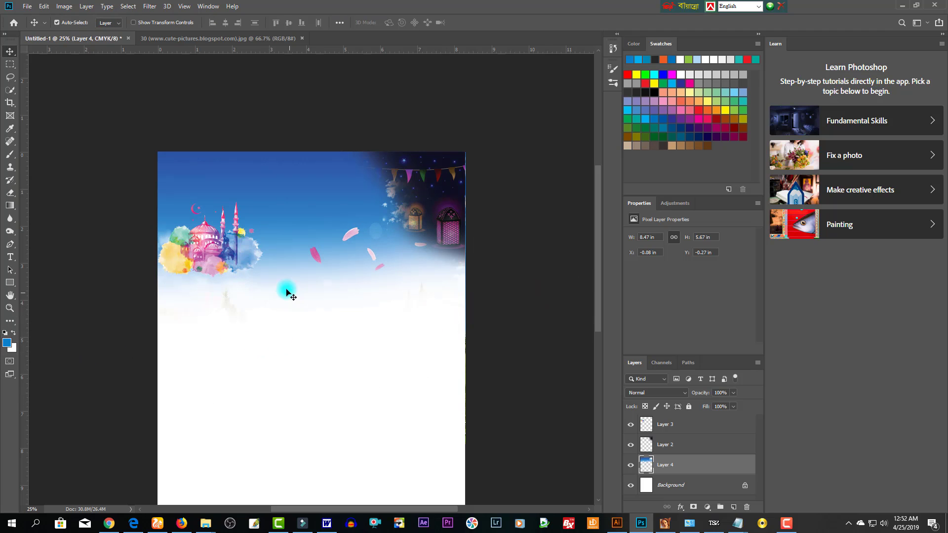
{"action": "left_click", "coordinate": [224, 249]}
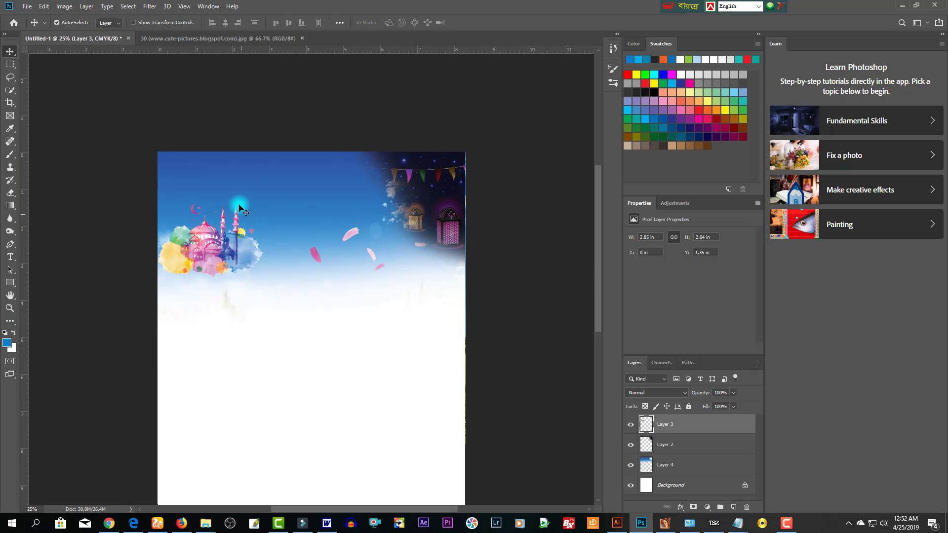
{"action": "left_click", "coordinate": [250, 194]}
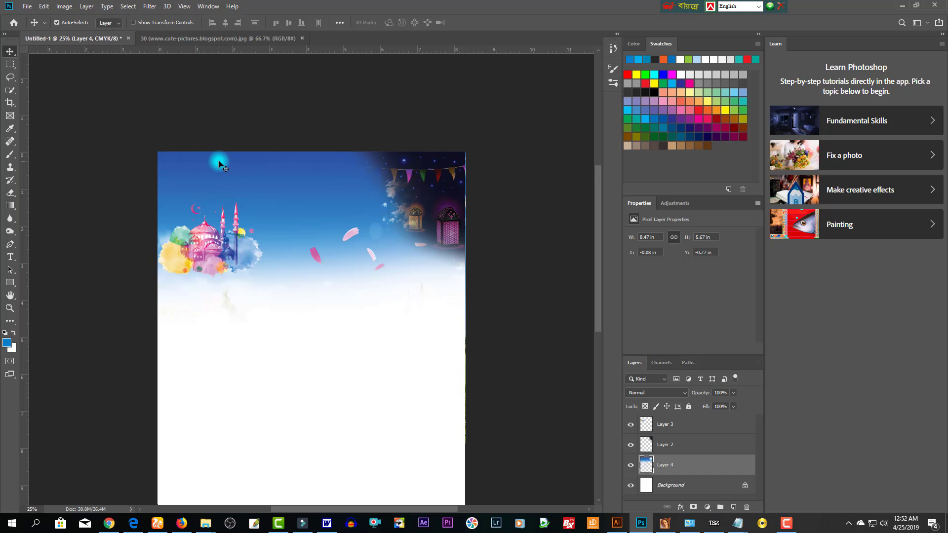
{"action": "key", "text": "m"}
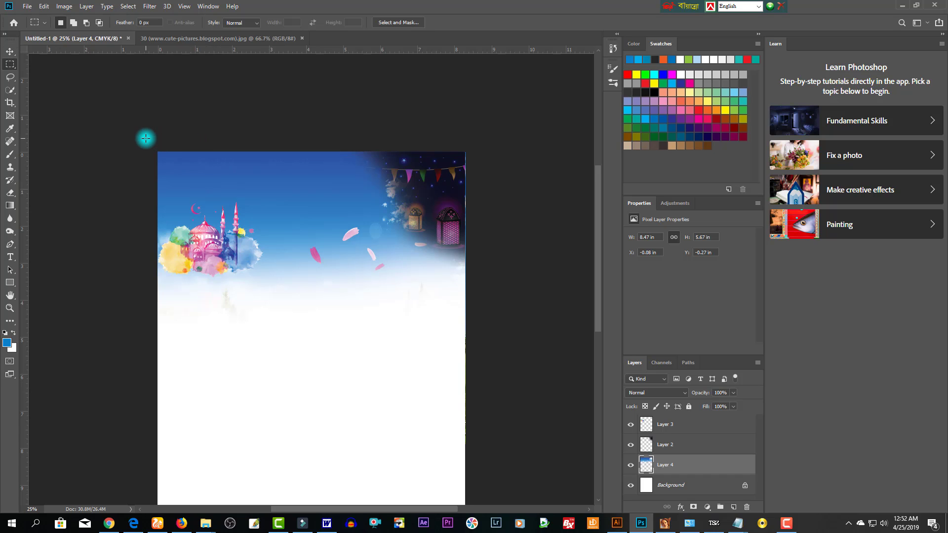
{"action": "left_click_drag", "start_coordinate": [146, 139], "coordinate": [513, 187]}
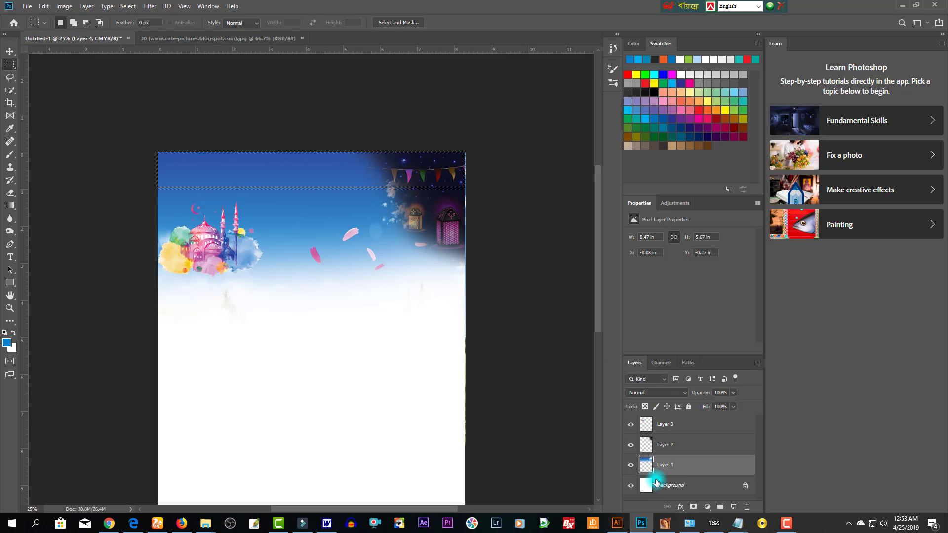
- Add a new empty layer and feather the top-strip selection by 15 px
{"action": "key", "text": "ctrl+shift+alt+n"}
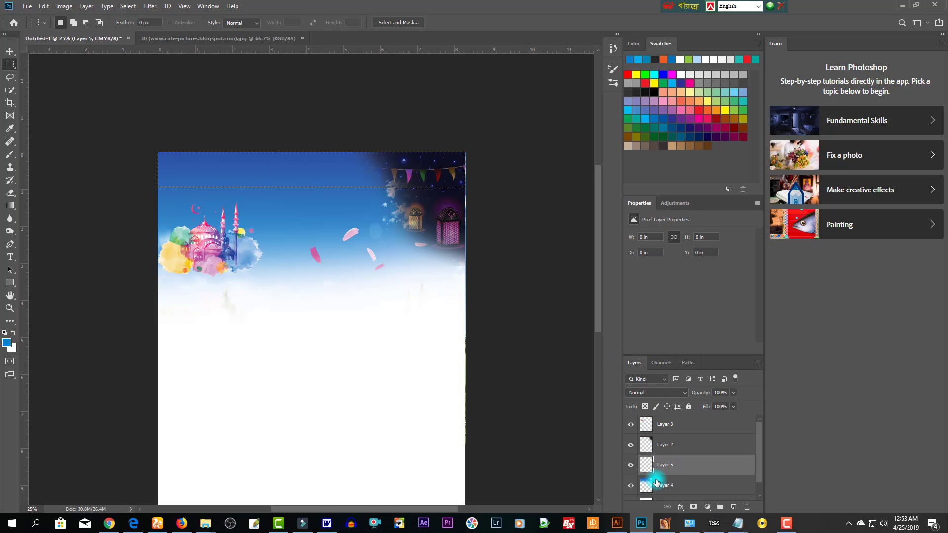
{"action": "key", "text": "shift+F6"}
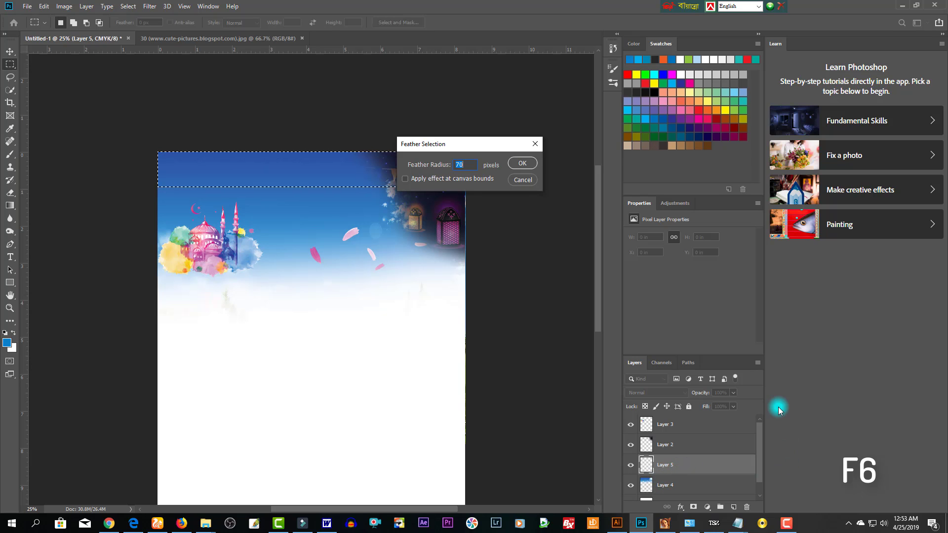
{"action": "type", "text": "15"}
{"action": "key", "text": "Return"}
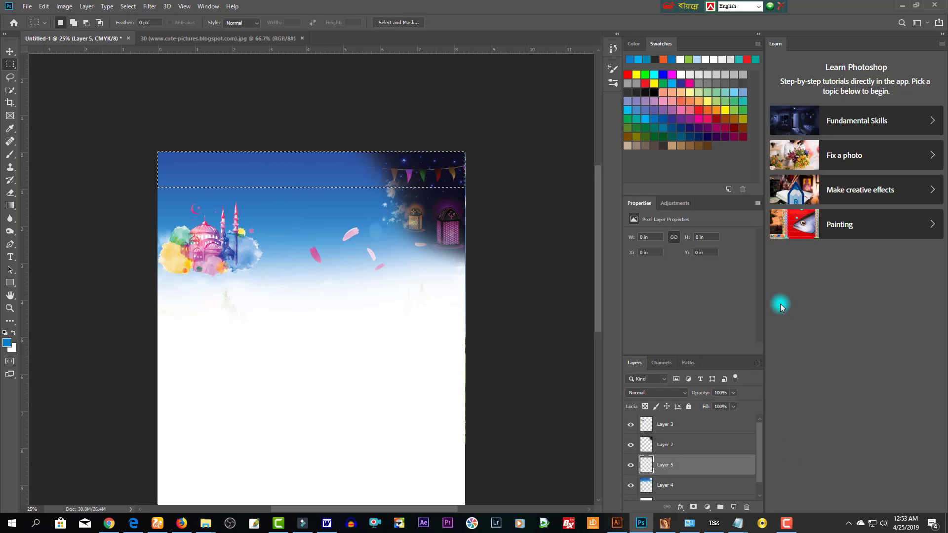
- Set a deep blue-violet CMYK colour (C100, M100) and fill the top strip
{"action": "left_click", "coordinate": [634, 44]}
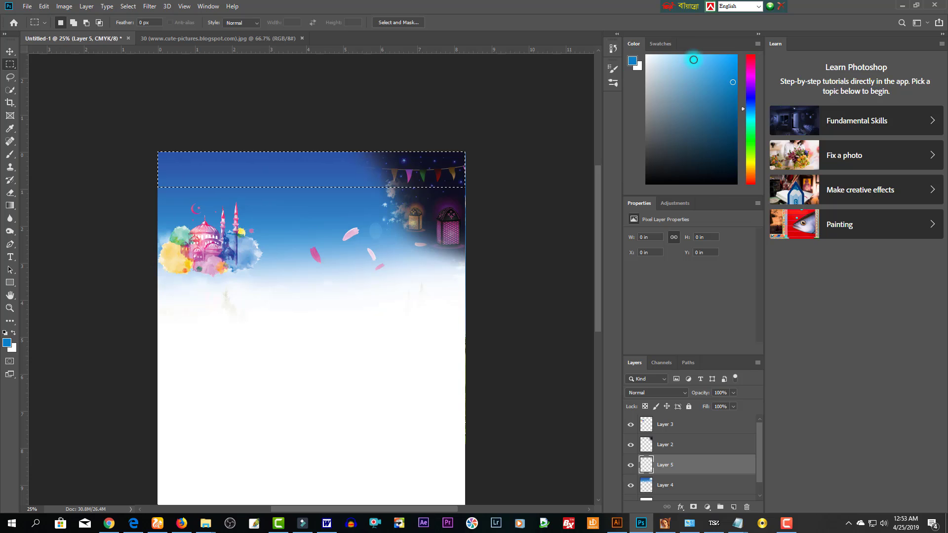
{"action": "left_click", "coordinate": [662, 44]}
{"action": "left_click", "coordinate": [634, 44]}
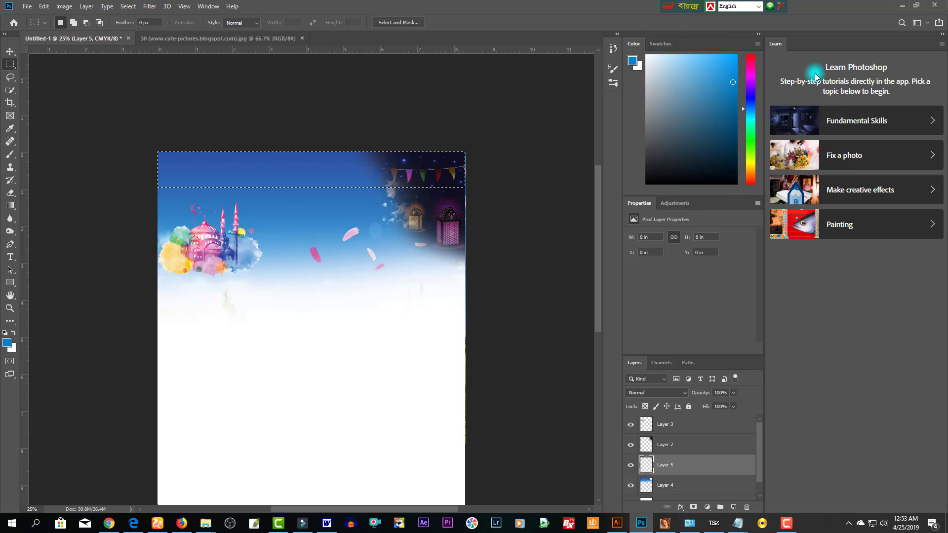
{"action": "left_click", "coordinate": [759, 46]}
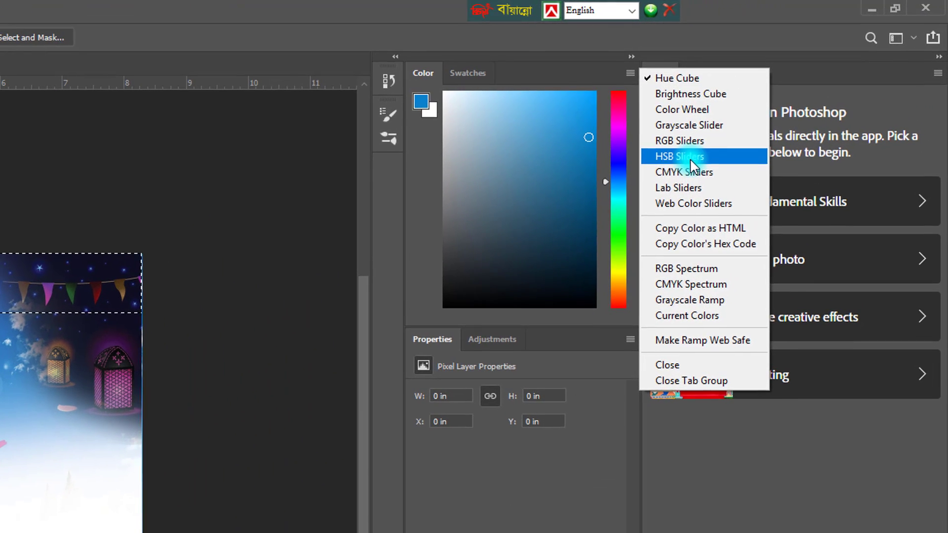
{"action": "left_click", "coordinate": [788, 103]}
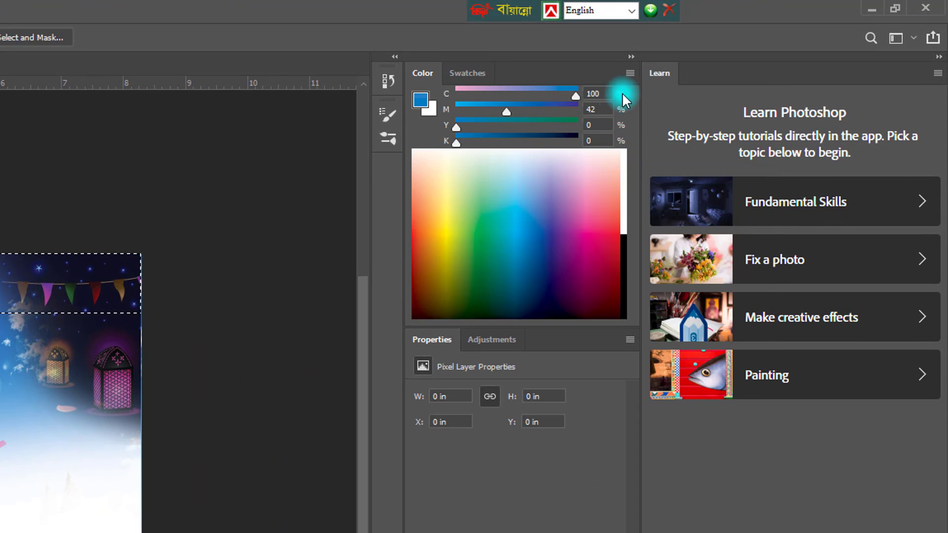
{"action": "left_click_drag", "start_coordinate": [570, 112], "coordinate": [686, 117]}
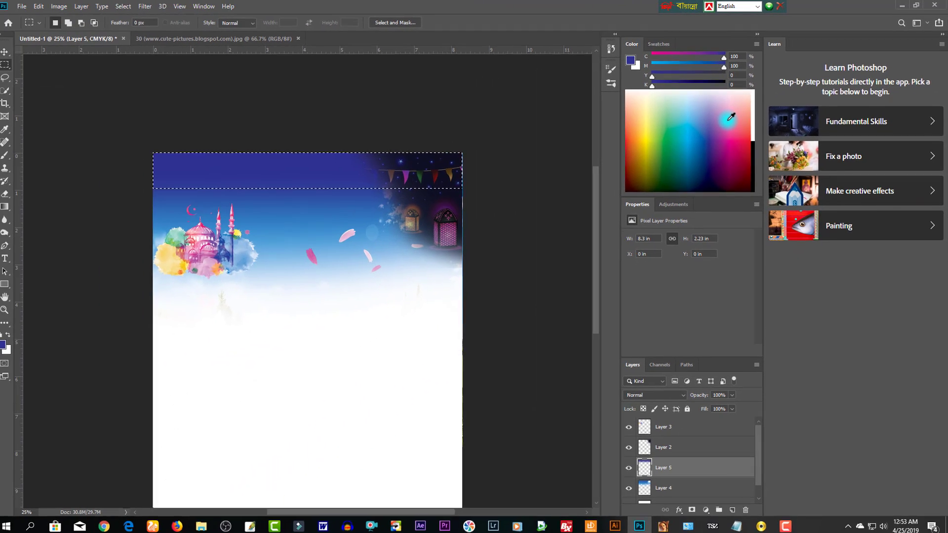
{"action": "key", "text": "alt+Delete"}
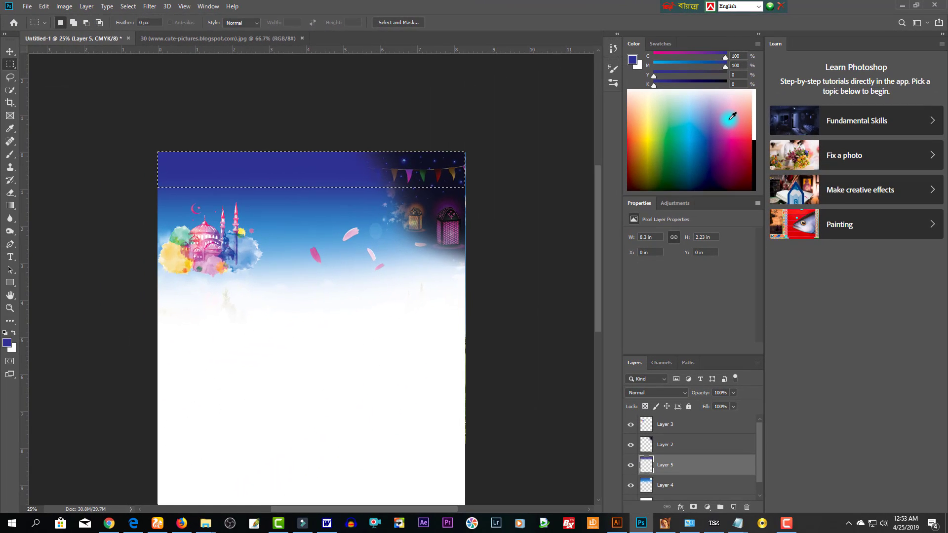
{"action": "key", "text": "v"}
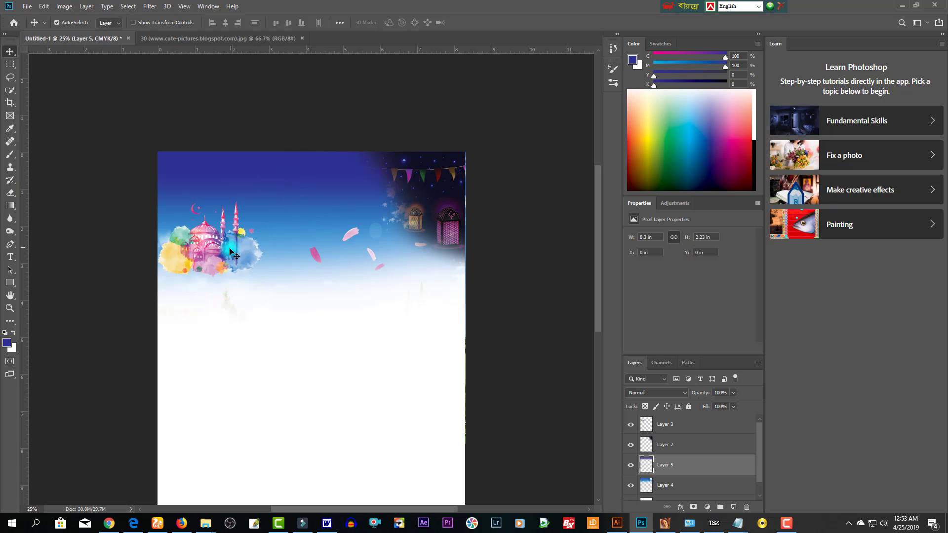
- Nudge the mosque artwork upward and deepen its shadows with Levels at black 30
{"action": "mouse_move", "coordinate": [237, 256]}
{"action": "left_mouse_down"}
{"action": "mouse_move", "coordinate": [236, 247]}
{"action": "mouse_move", "coordinate": [233, 257]}
{"action": "left_mouse_up"}
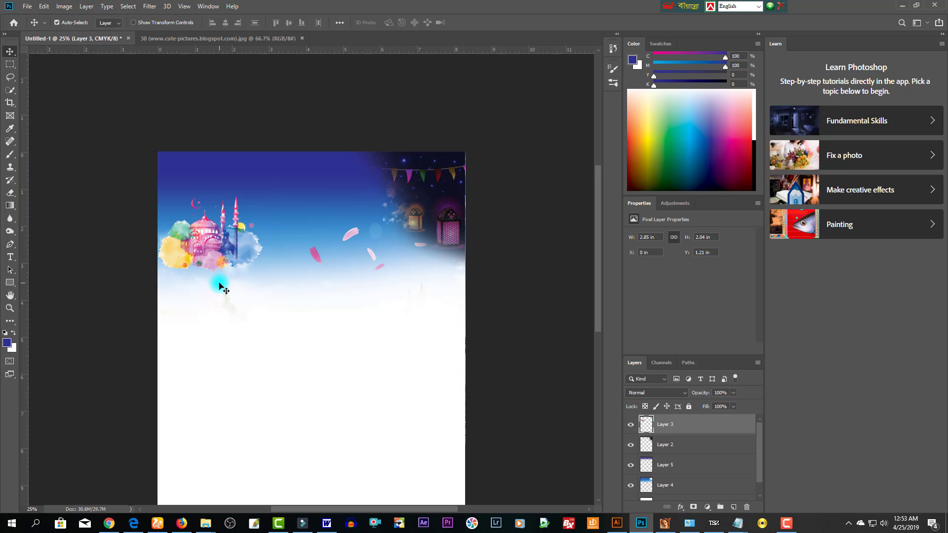
{"action": "left_click", "coordinate": [283, 254]}
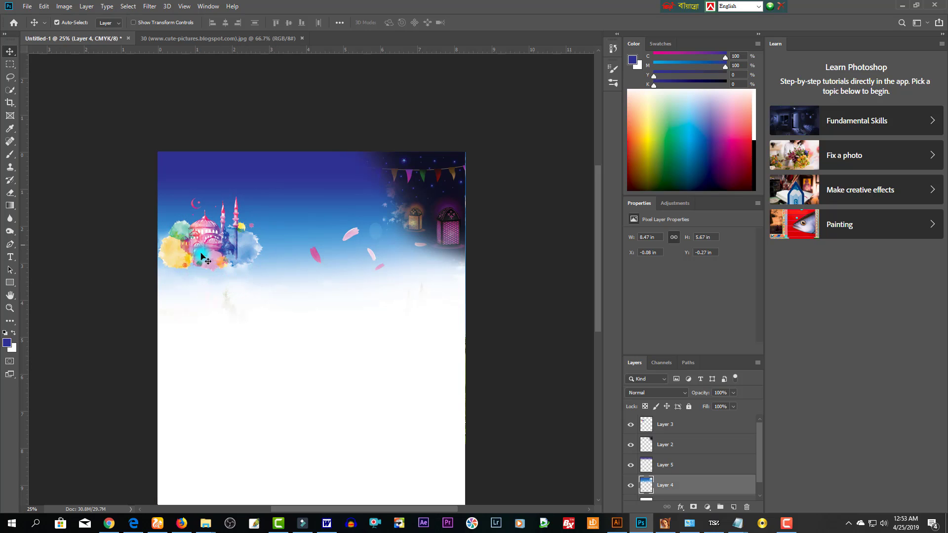
{"action": "left_click", "coordinate": [246, 248]}
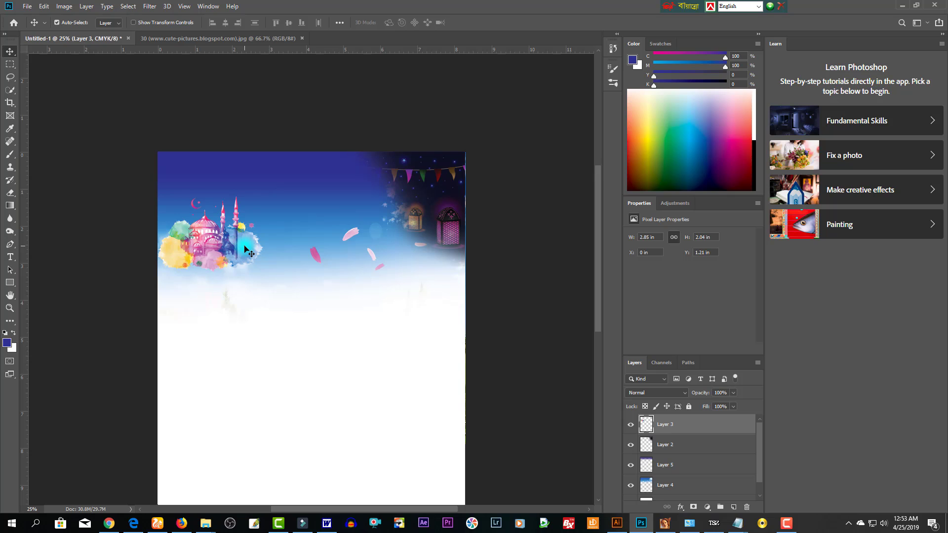
{"action": "key", "text": "ctrl+l"}
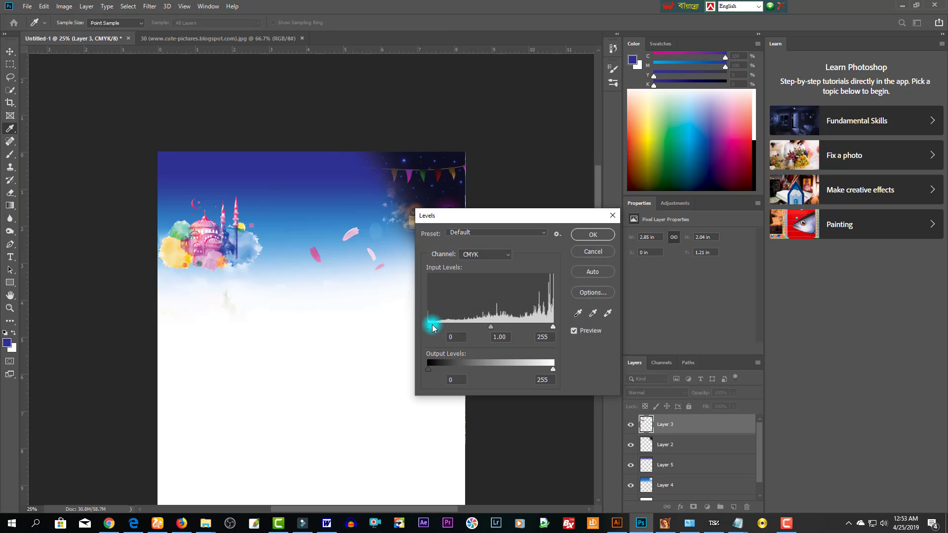
{"action": "left_click_drag", "start_coordinate": [430, 327], "coordinate": [444, 331]}
{"action": "key", "text": "Return"}
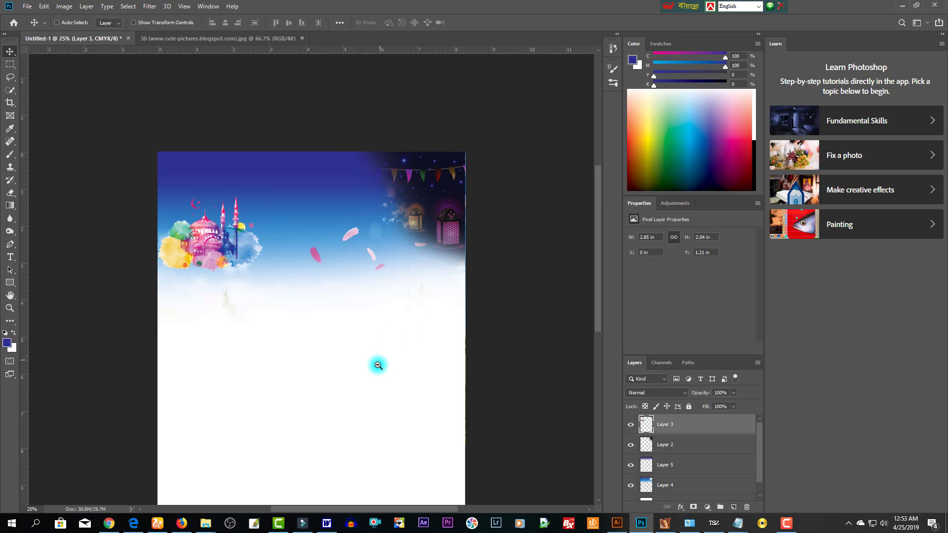
{"action": "scroll", "coordinate": [377, 366], "scroll_direction": "down", "scroll_amount": 1}
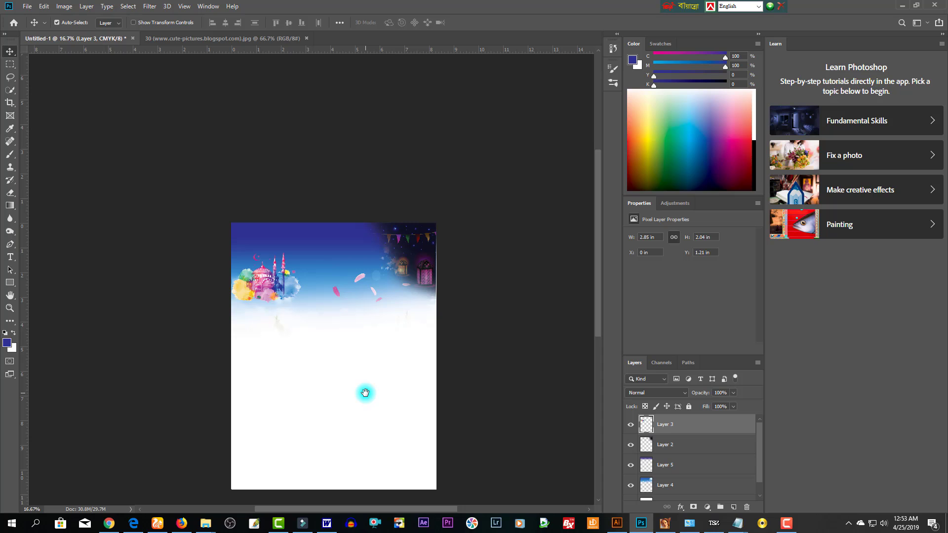
- Drag bg.jpg from the waz folder into Photoshop and onto the calendar document
{"action": "mouse_move", "coordinate": [206, 524]}
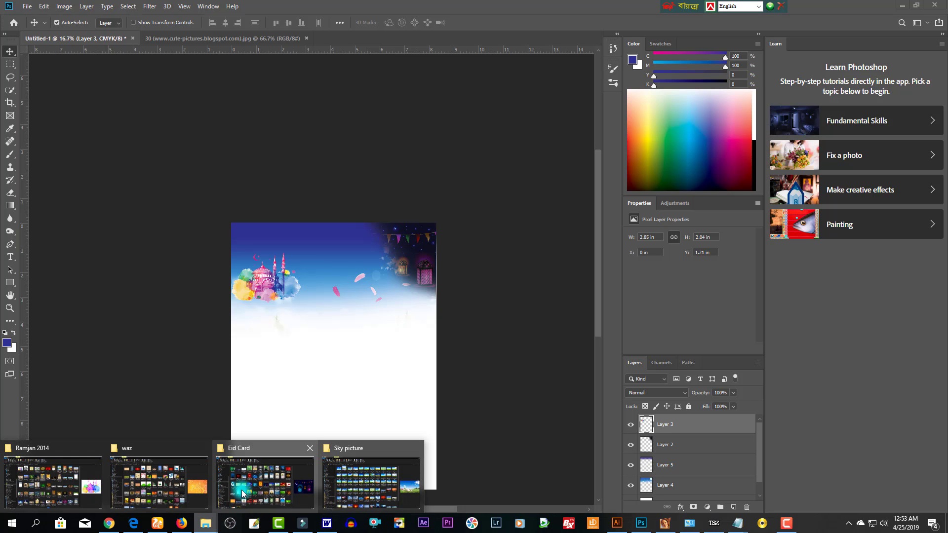
{"action": "left_click", "coordinate": [168, 451]}
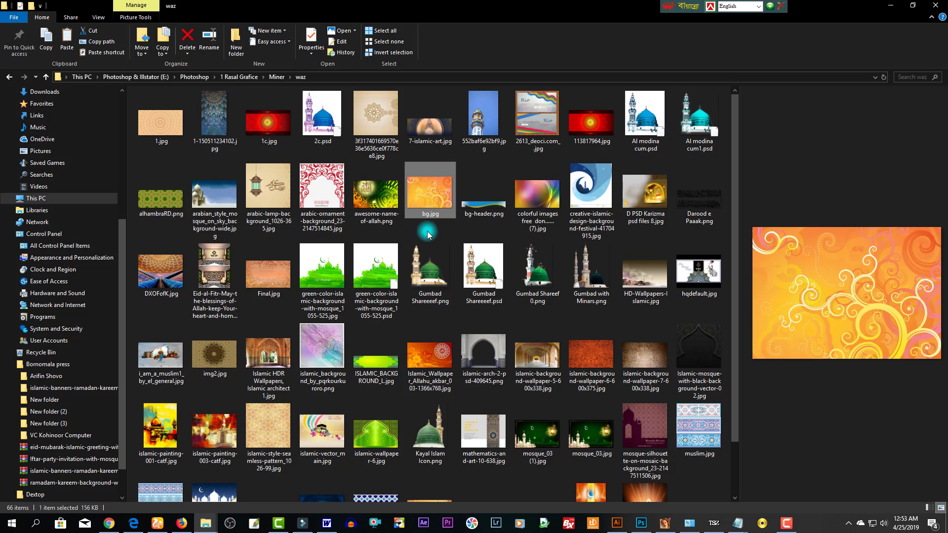
{"action": "left_click", "coordinate": [428, 236]}
{"action": "left_click", "coordinate": [444, 203]}
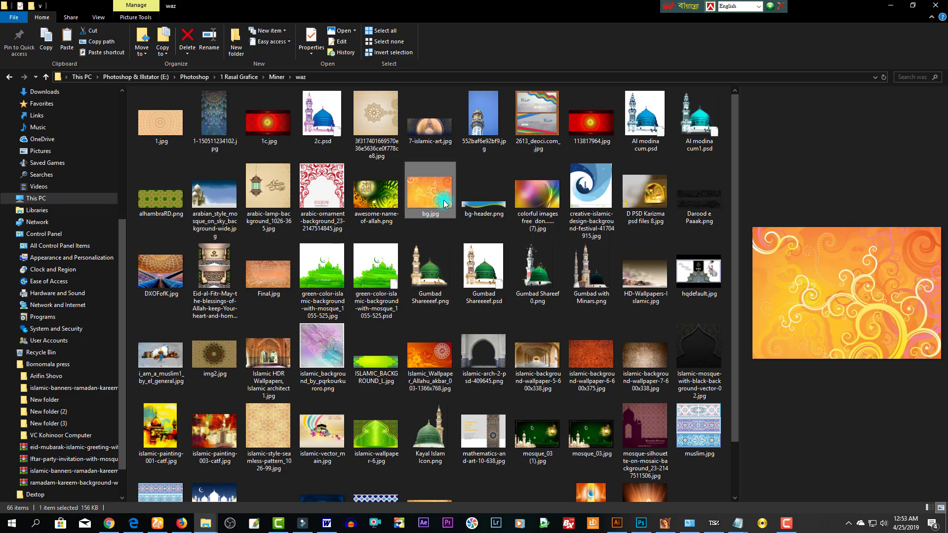
{"action": "left_click_drag", "start_coordinate": [444, 199], "coordinate": [349, 43]}
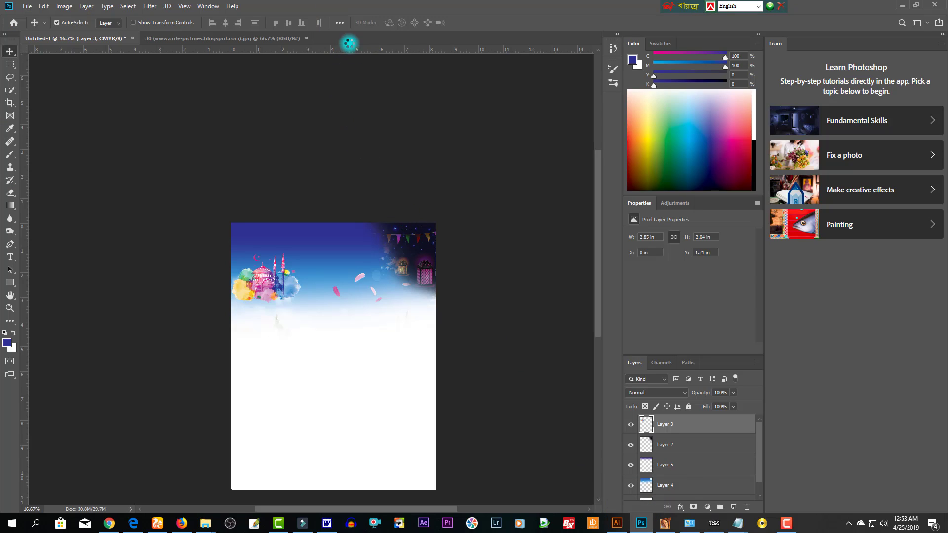
{"action": "left_click_drag", "start_coordinate": [406, 192], "coordinate": [362, 468]}
- Scale the swirl image over the page bottom and trial-erase its top edge
{"action": "key", "text": "ctrl+t"}
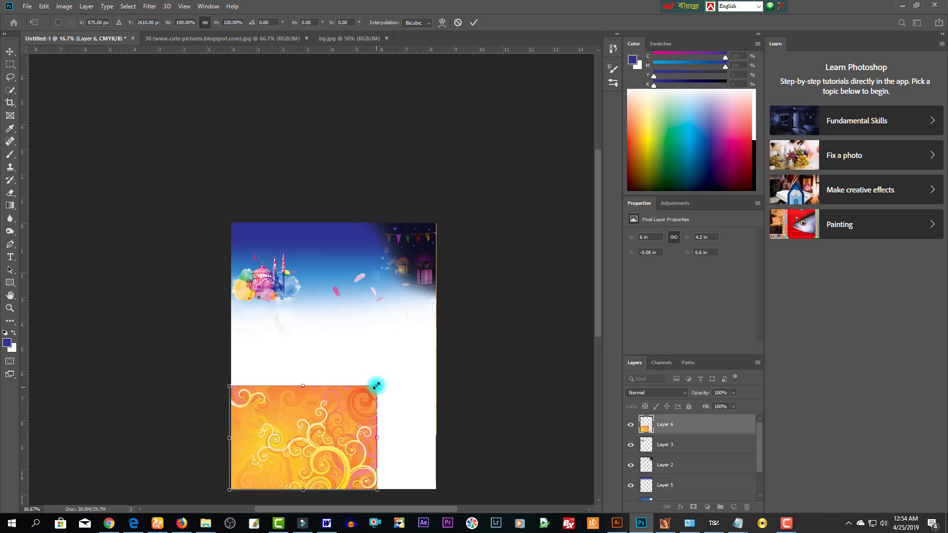
{"action": "left_click_drag", "start_coordinate": [376, 386], "coordinate": [417, 360]}
{"action": "left_click_drag", "start_coordinate": [401, 436], "coordinate": [415, 419]}
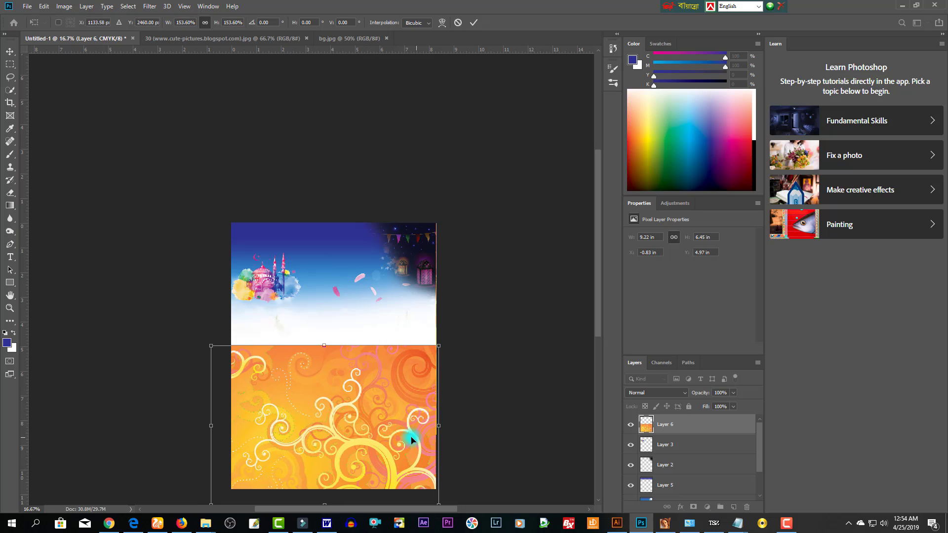
{"action": "key", "text": "Return"}
{"action": "key", "text": "e"}
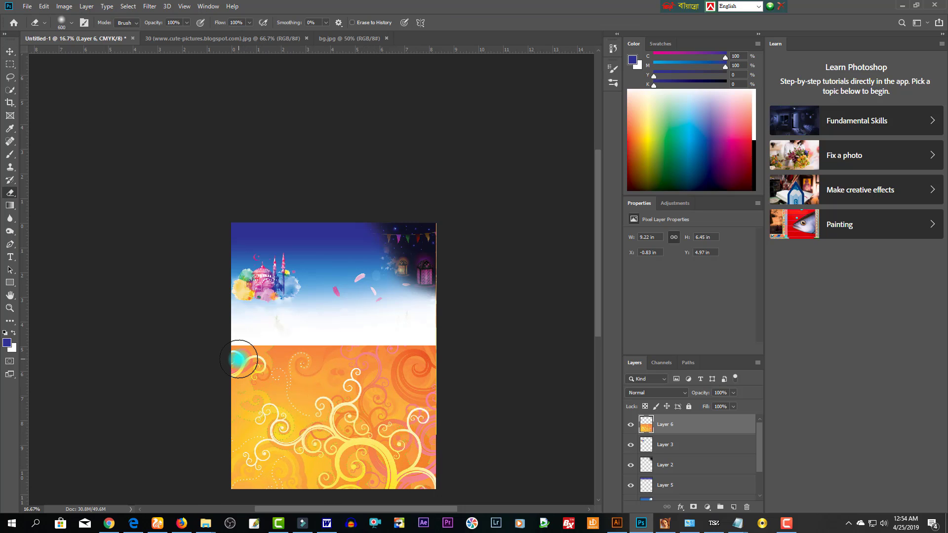
{"action": "key", "text": "bracketright"}
{"action": "key", "text": "bracketright"}
{"action": "key", "text": "bracketright"}
{"action": "key", "text": "bracketright"}
{"action": "key", "text": "bracketright"}
{"action": "key", "text": "bracketright"}
{"action": "left_click_drag", "start_coordinate": [198, 357], "coordinate": [514, 356]}
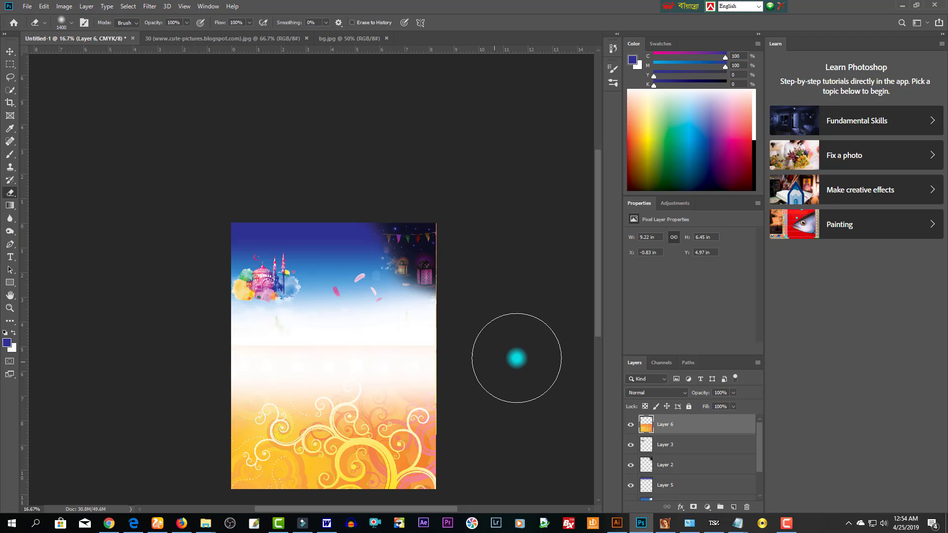
{"action": "left_click_drag", "start_coordinate": [134, 333], "coordinate": [514, 344]}
{"action": "key", "text": "v"}
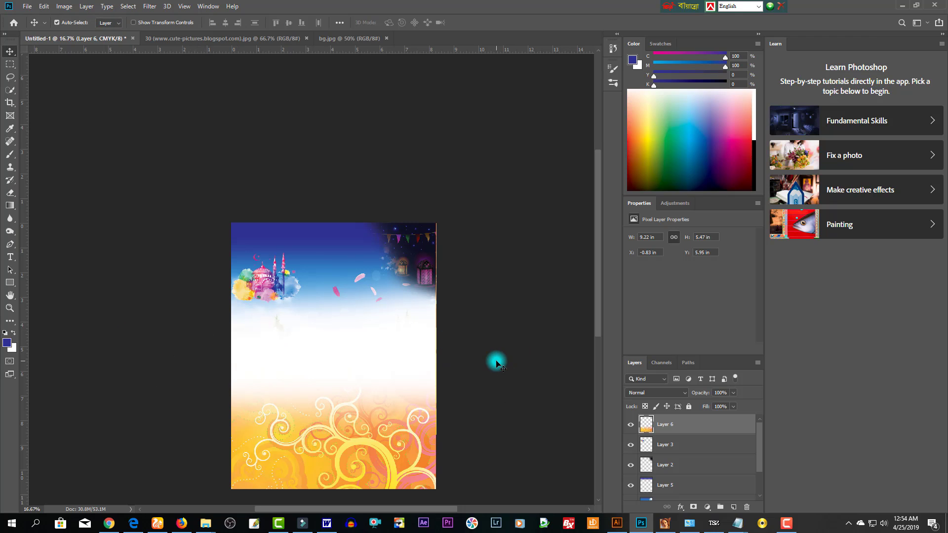
{"action": "key", "text": "1"}
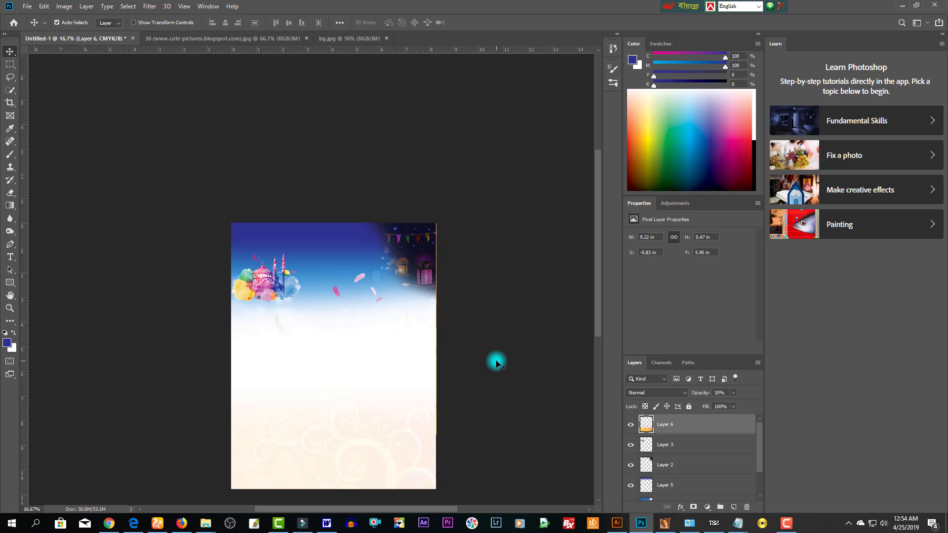
{"action": "key", "text": "0"}
{"action": "key", "text": "ctrl+z"}
{"action": "key", "text": "ctrl+z"}
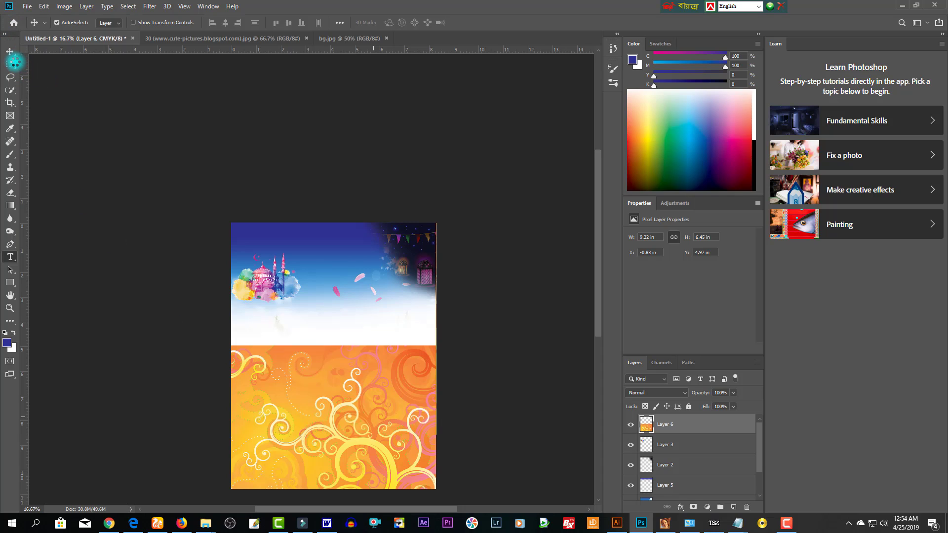
- Move the swirl layer up toward mid-page and softly erase its top edge into white
{"action": "key", "text": "t"}
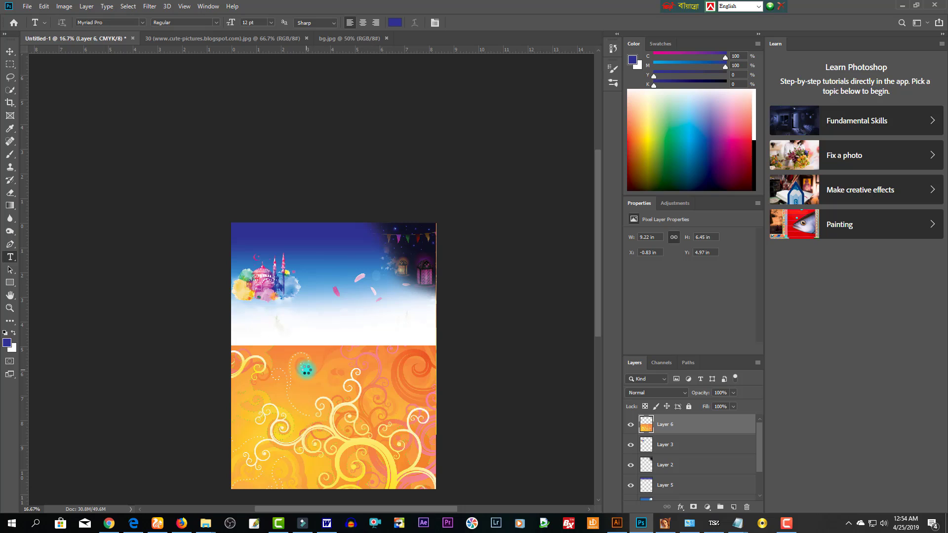
{"action": "left_click", "coordinate": [9, 52]}
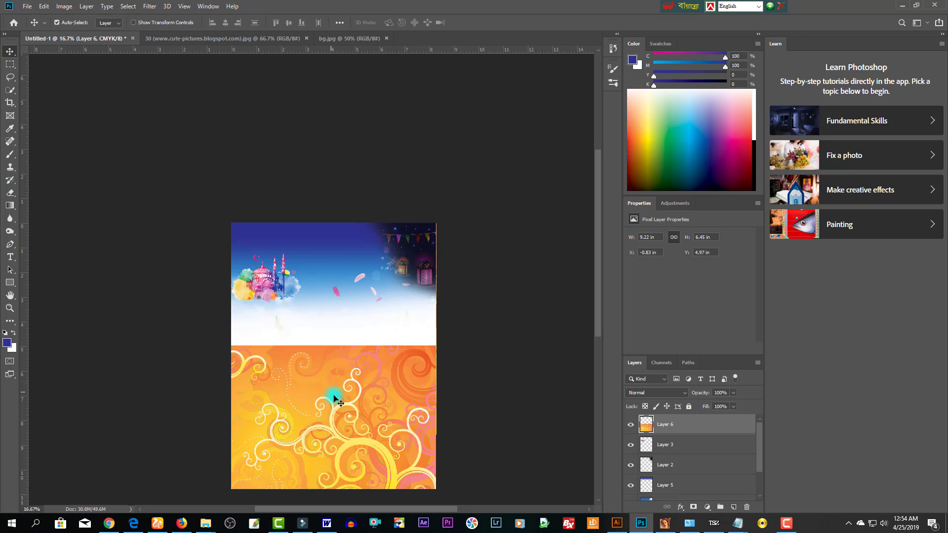
{"action": "key", "text": "ctrl+t"}
{"action": "mouse_move", "coordinate": [377, 425]}
{"action": "left_mouse_down"}
{"action": "mouse_move", "coordinate": [377, 396]}
{"action": "mouse_move", "coordinate": [379, 409]}
{"action": "left_mouse_up"}
{"action": "key", "text": "Return"}
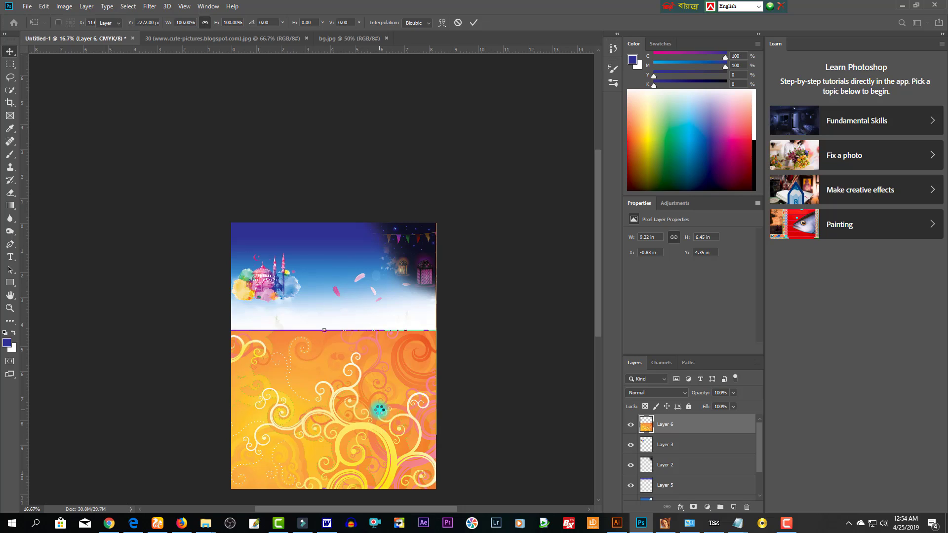
{"action": "key", "text": "e"}
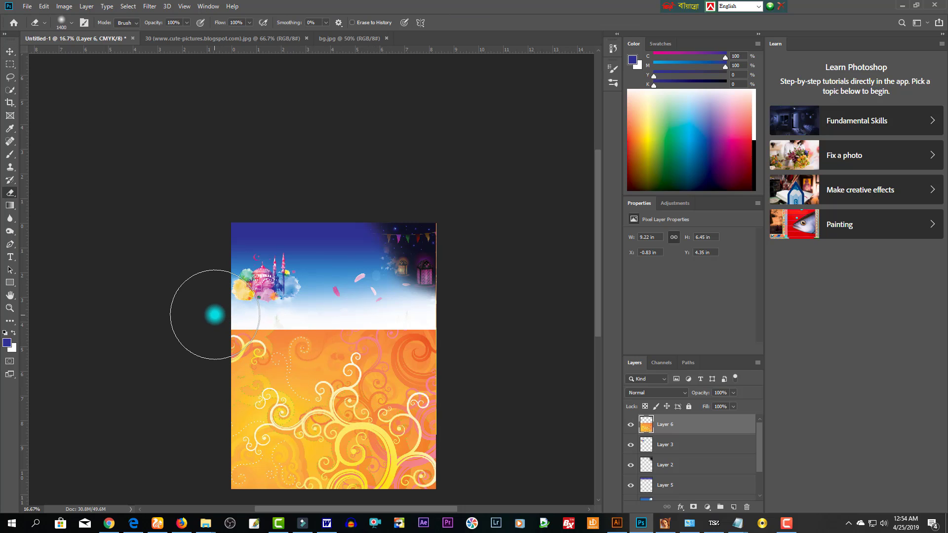
{"action": "left_click_drag", "start_coordinate": [212, 313], "coordinate": [440, 303]}
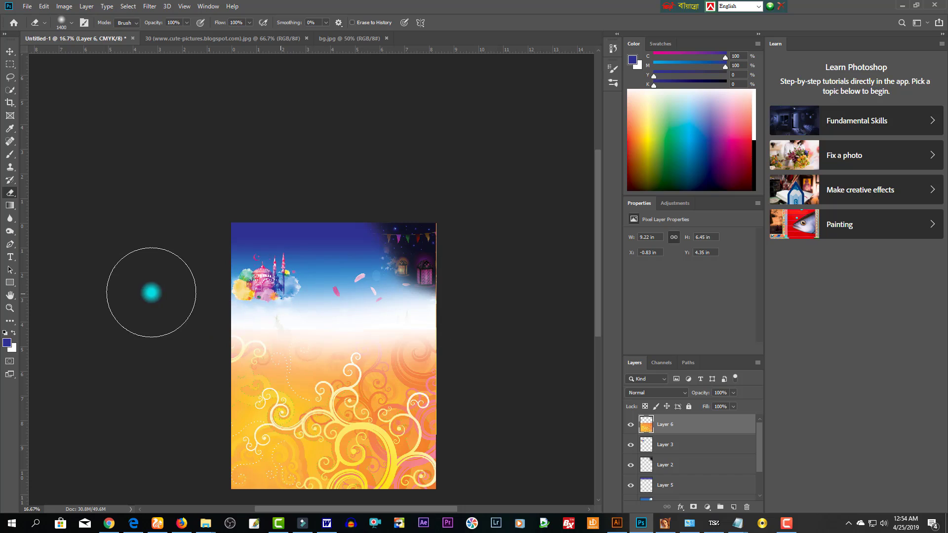
{"action": "mouse_move", "coordinate": [153, 296]}
{"action": "left_mouse_down"}
{"action": "mouse_move", "coordinate": [286, 302]}
{"action": "mouse_move", "coordinate": [455, 338]}
{"action": "mouse_move", "coordinate": [237, 290]}
{"action": "mouse_move", "coordinate": [481, 264]}
{"action": "left_mouse_up"}
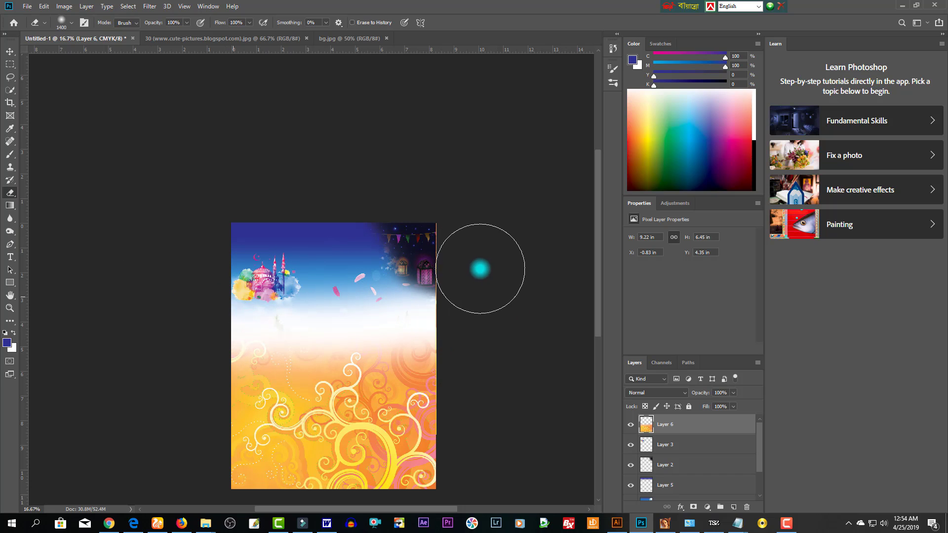
- Emboss the swirl layer with Height 15 and Amount 116, then set 10% opacity
{"action": "key", "text": "v"}
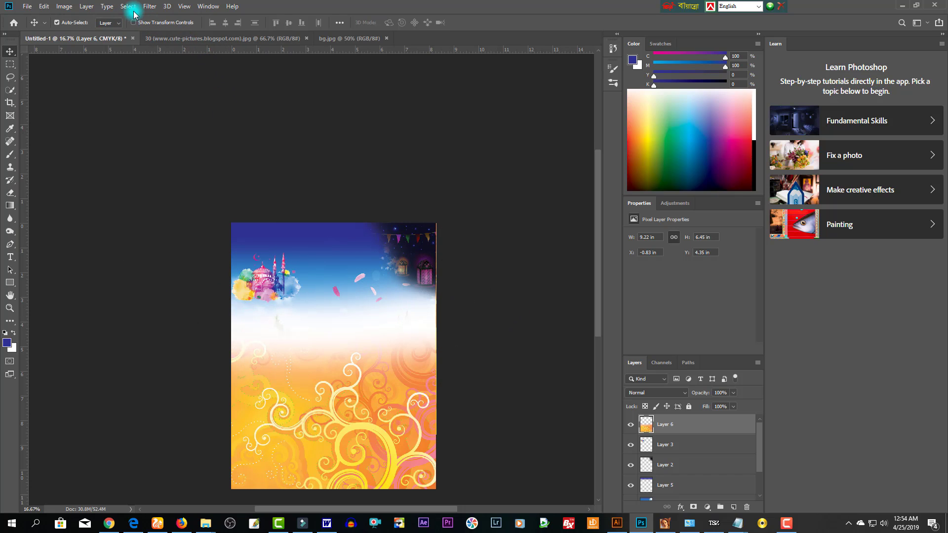
{"action": "left_click", "coordinate": [149, 6]}
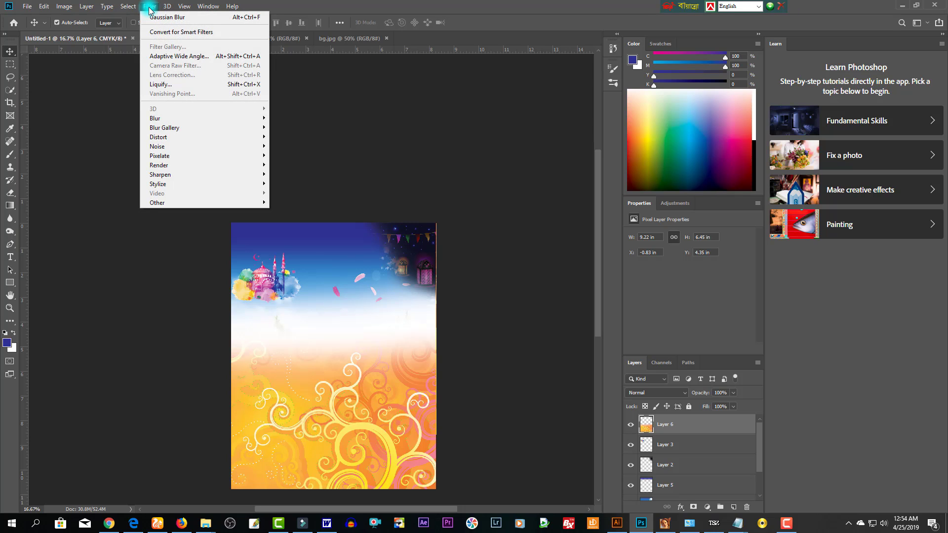
{"action": "mouse_move", "coordinate": [181, 187]}
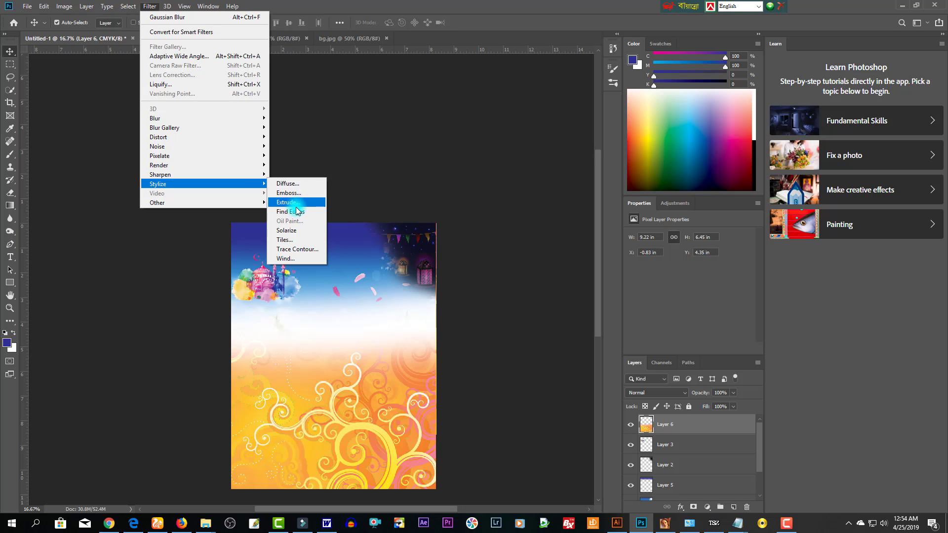
{"action": "left_click", "coordinate": [290, 194]}
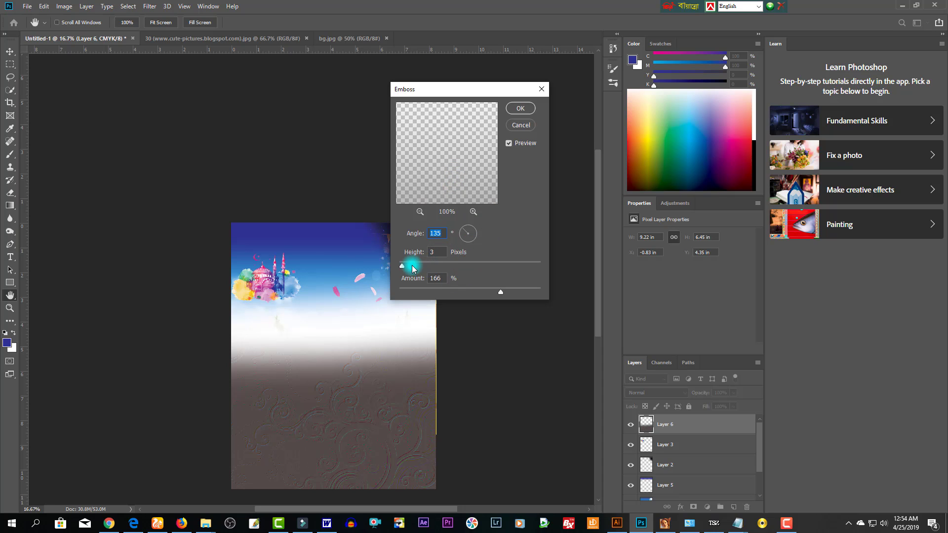
{"action": "left_click_drag", "start_coordinate": [402, 265], "coordinate": [426, 269]}
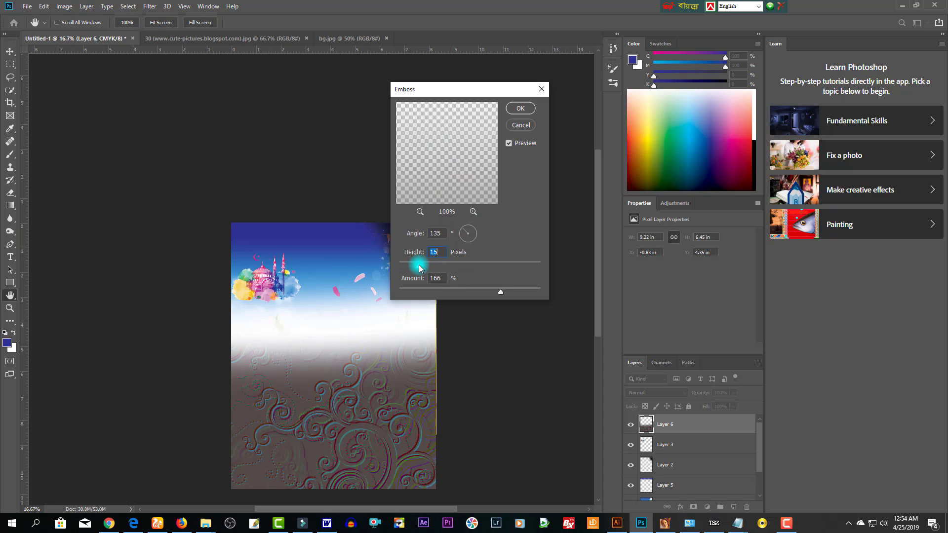
{"action": "left_click", "coordinate": [475, 292]}
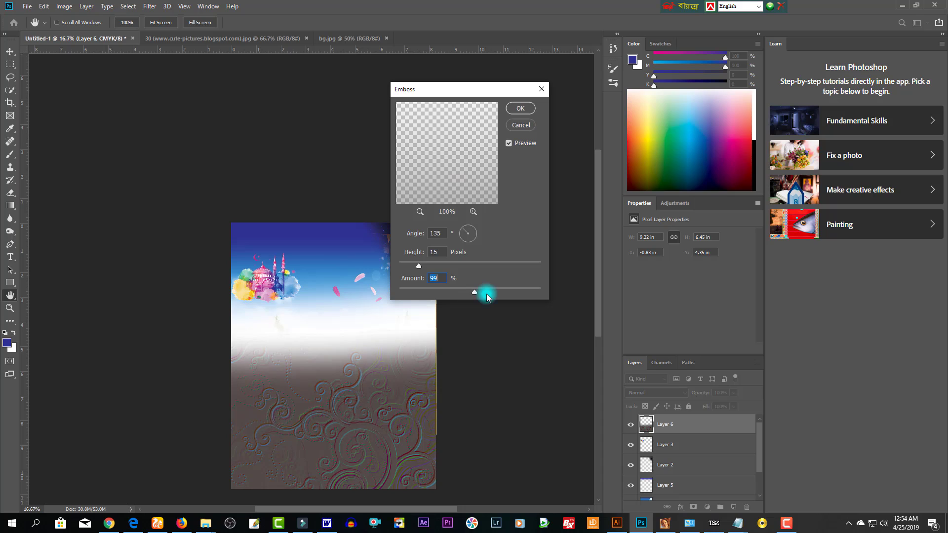
{"action": "left_click_drag", "start_coordinate": [486, 297], "coordinate": [504, 296]}
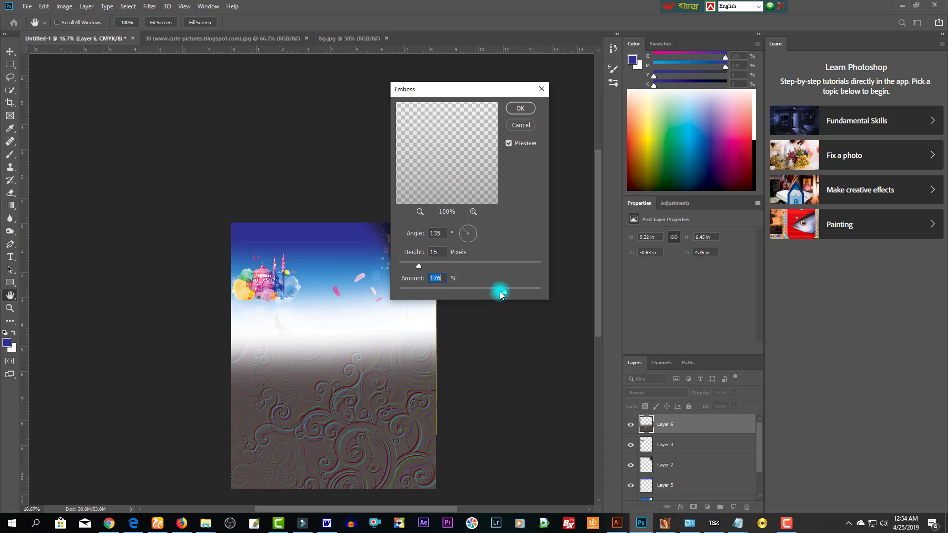
{"action": "left_click_drag", "start_coordinate": [500, 295], "coordinate": [483, 294]}
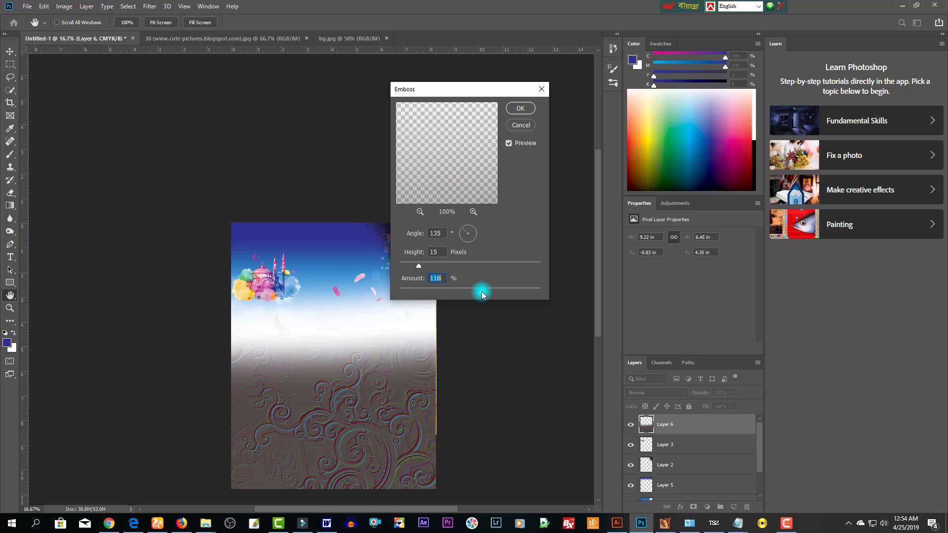
{"action": "left_click", "coordinate": [522, 108]}
{"action": "key", "text": "1"}
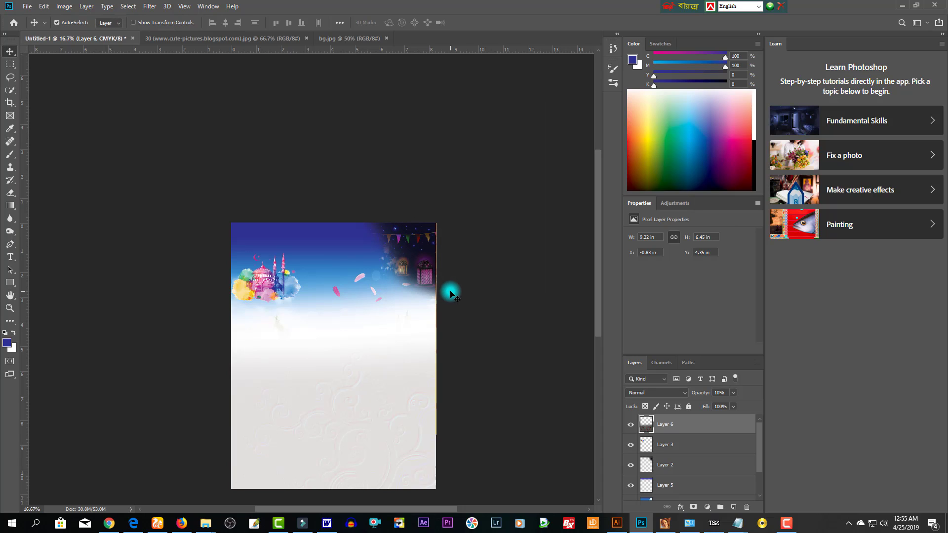
- Restore full opacity and fill the swirls in the Yellow and Magenta channels with white
{"action": "left_click", "coordinate": [366, 421]}
{"action": "left_click", "coordinate": [354, 444]}
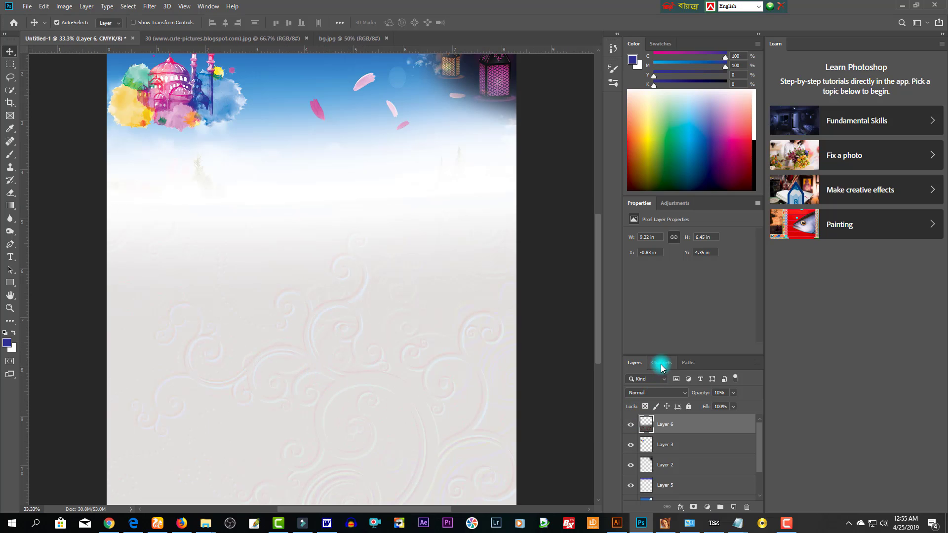
{"action": "key", "text": "0"}
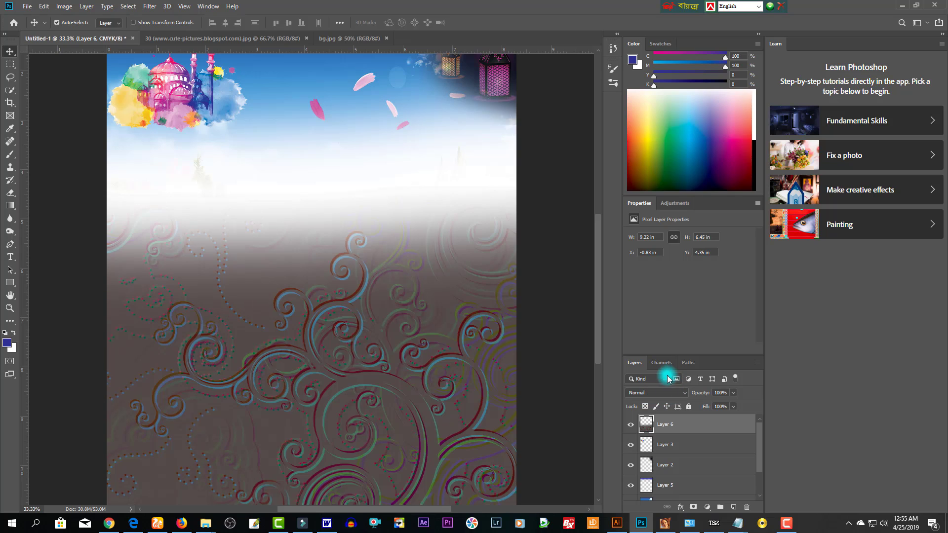
{"action": "left_click", "coordinate": [662, 363]}
{"action": "left_click", "coordinate": [660, 454]}
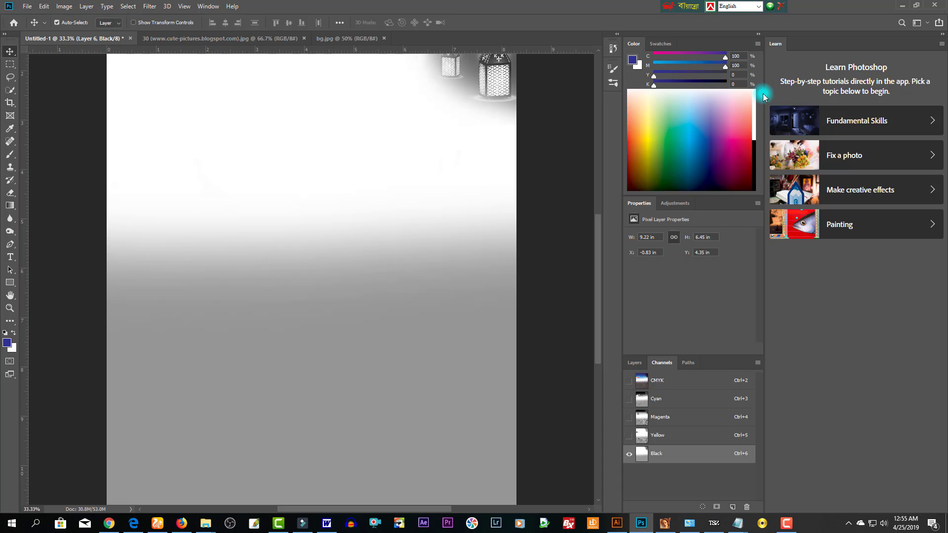
{"action": "left_click", "coordinate": [755, 109]}
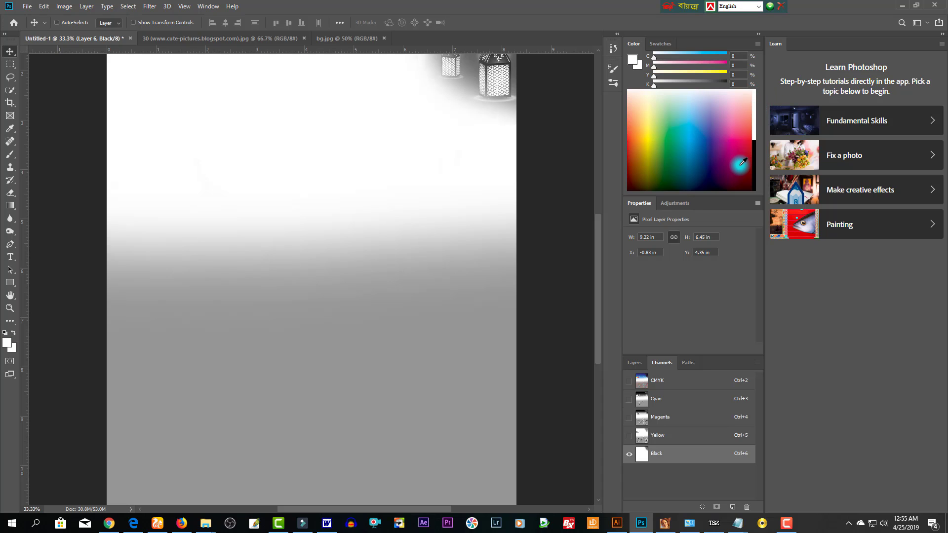
{"action": "left_click", "coordinate": [675, 435]}
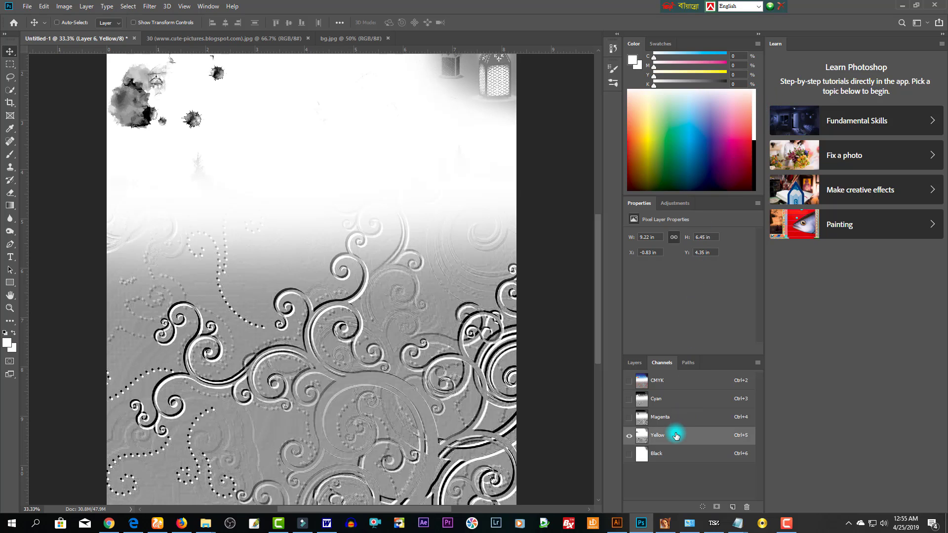
{"action": "key", "text": "ctrl+BackSpace"}
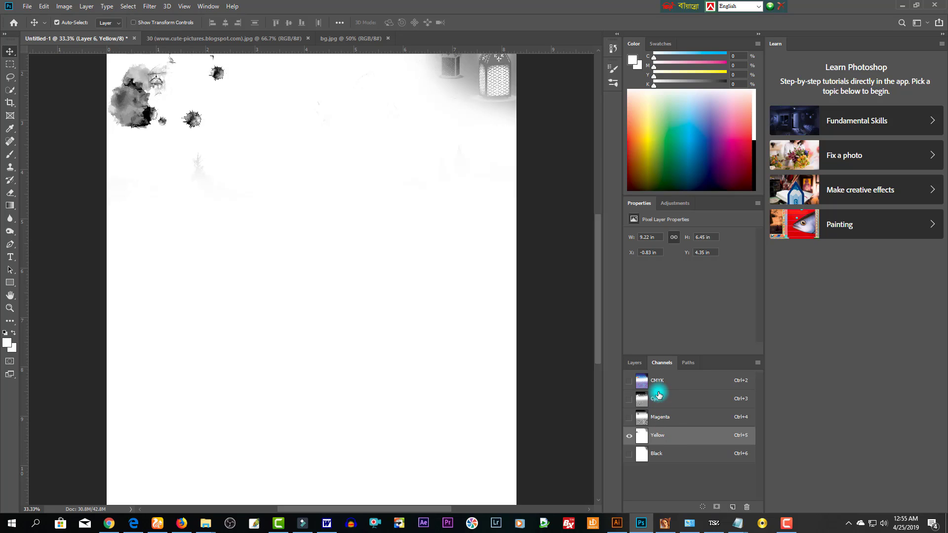
{"action": "left_click", "coordinate": [662, 418]}
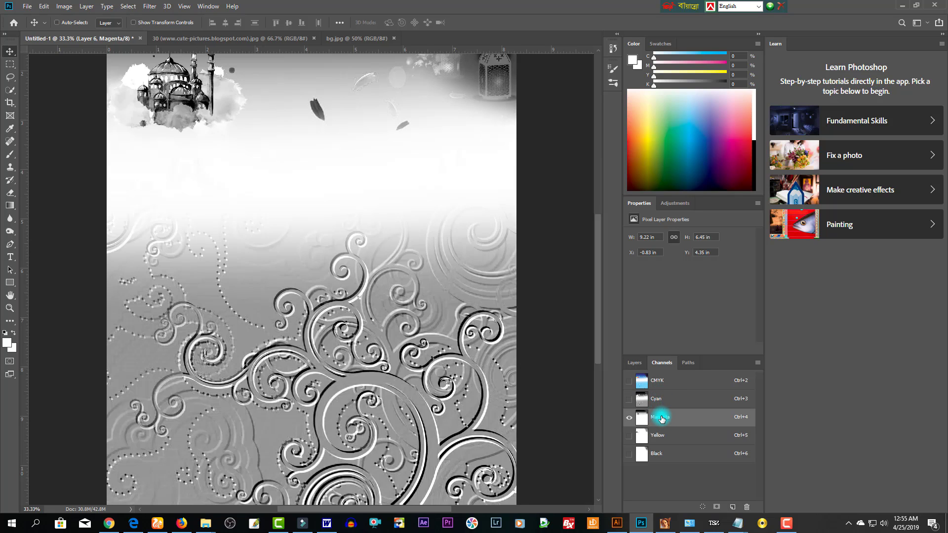
{"action": "key", "text": "ctrl+BackSpace"}
- Compare the channel fills with undo and redo, and trial inverting the swirl texture
{"action": "left_click", "coordinate": [666, 388]}
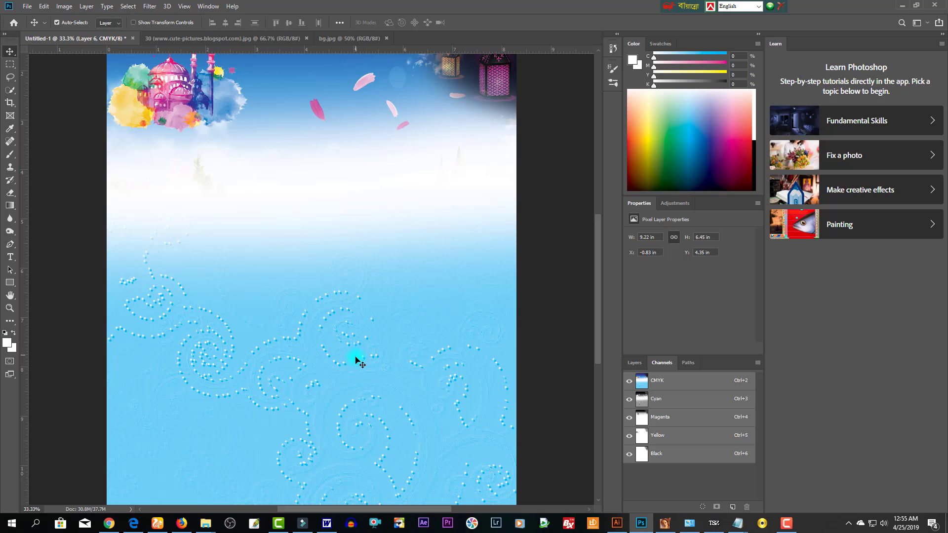
{"action": "key", "text": "ctrl+z"}
{"action": "key", "text": "ctrl+z"}
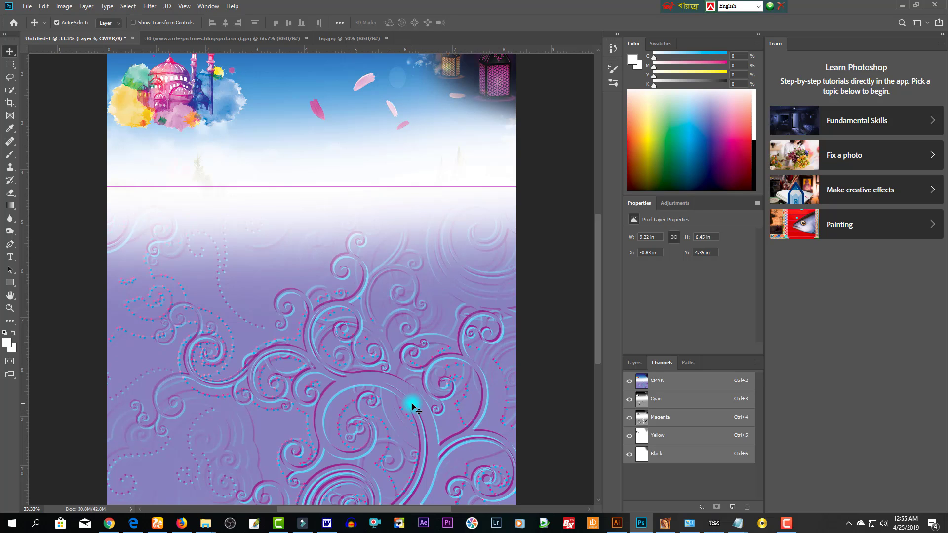
{"action": "key", "text": "ctrl+BackSpace"}
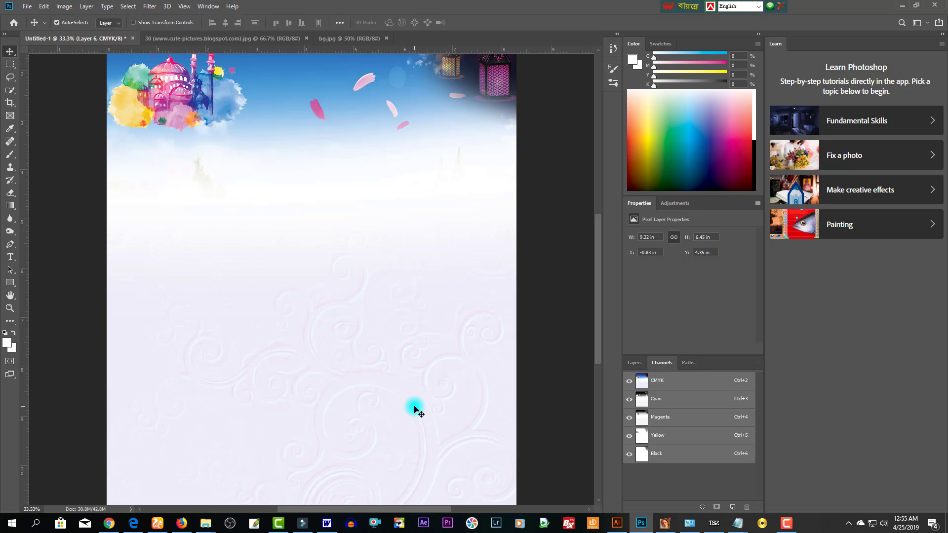
{"action": "key", "text": "ctrl+z"}
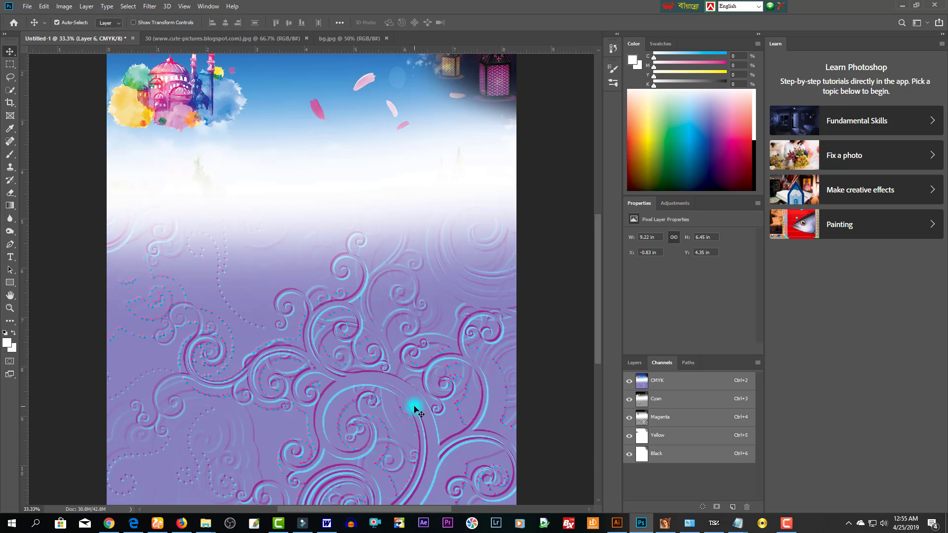
{"action": "key", "text": "ctrl+z"}
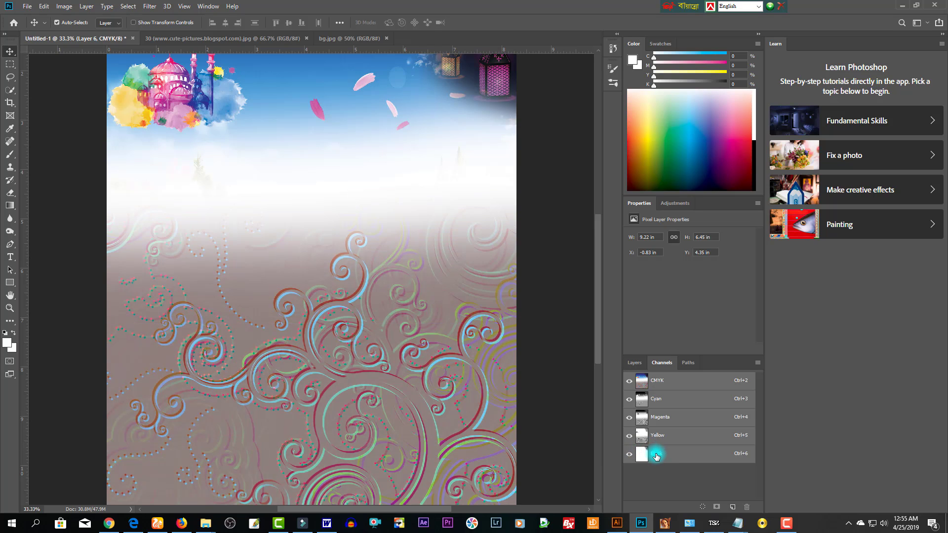
{"action": "left_click", "coordinate": [661, 443]}
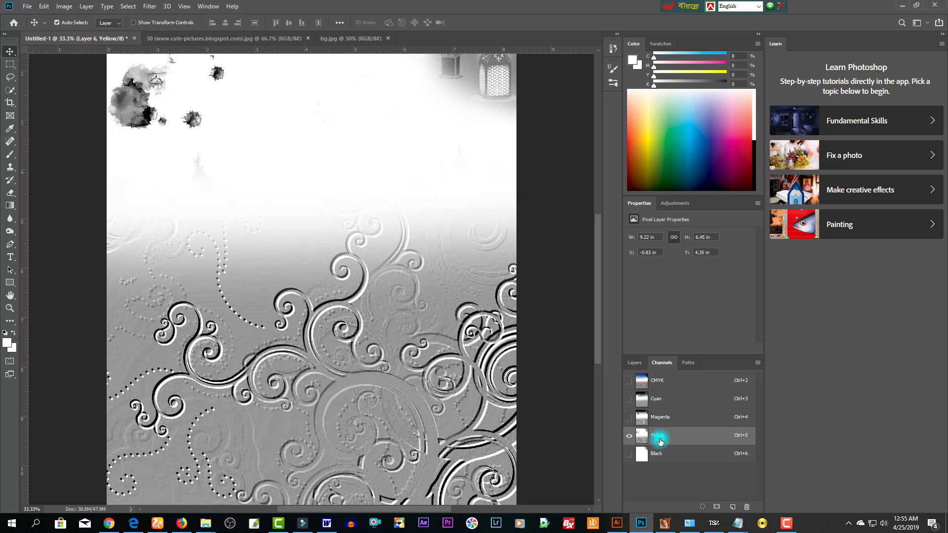
{"action": "left_click", "coordinate": [663, 421]}
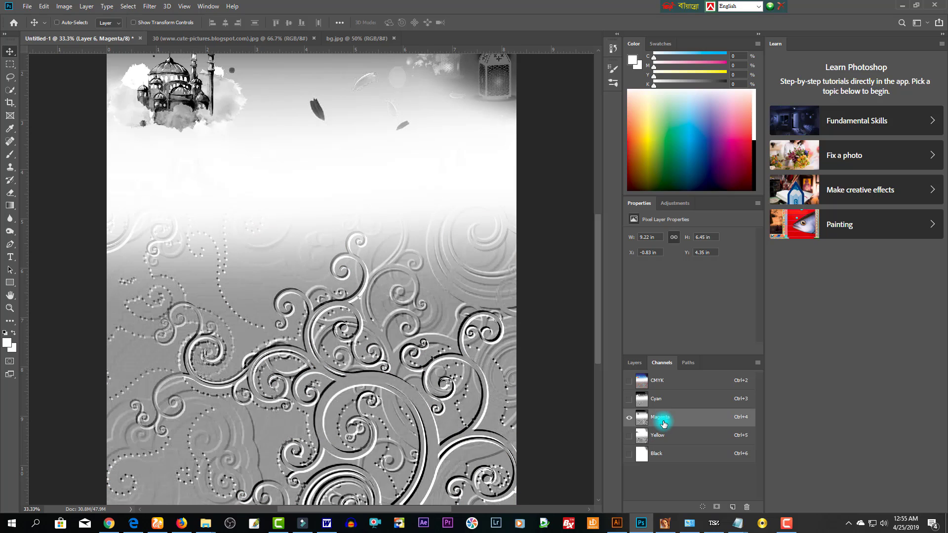
{"action": "left_click", "coordinate": [662, 381]}
{"action": "key", "text": "ctrl+i"}
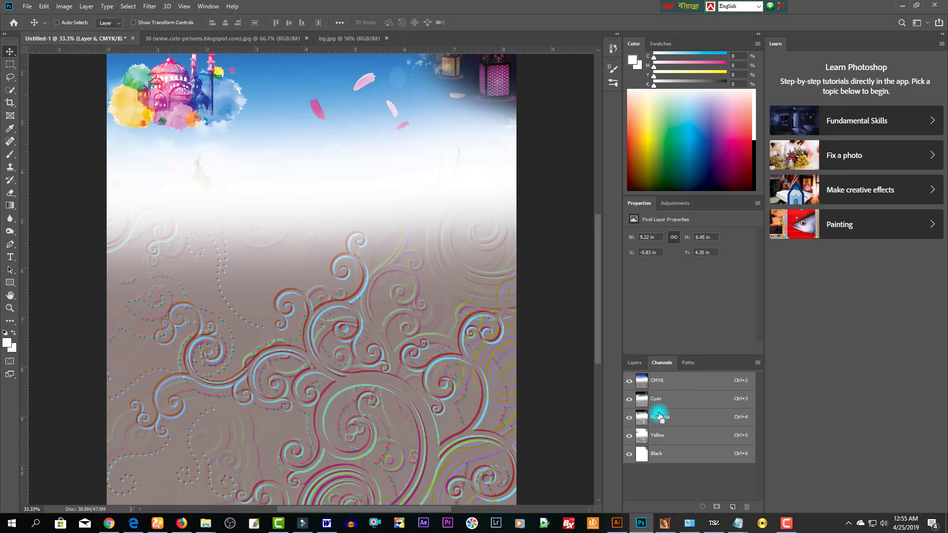
{"action": "key", "text": "ctrl+j"}
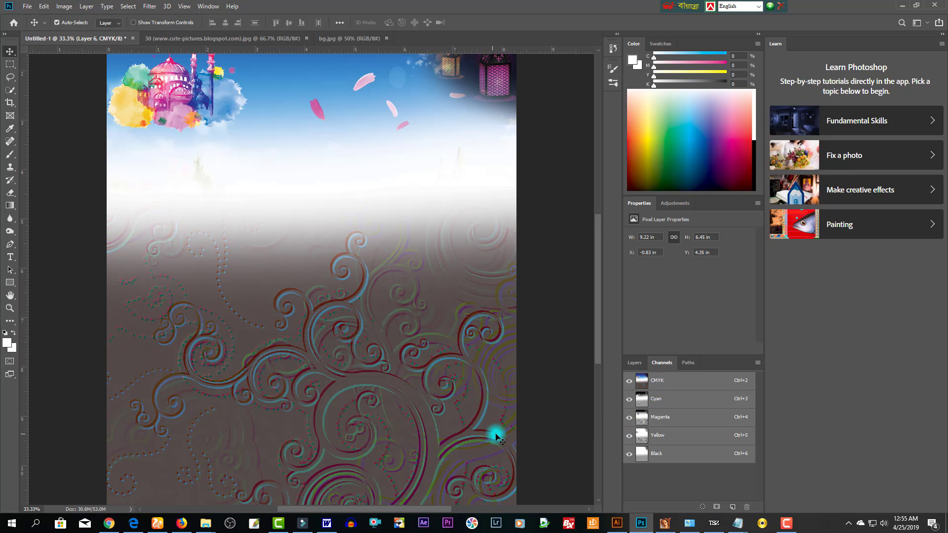
{"action": "key", "text": "ctrl+i"}
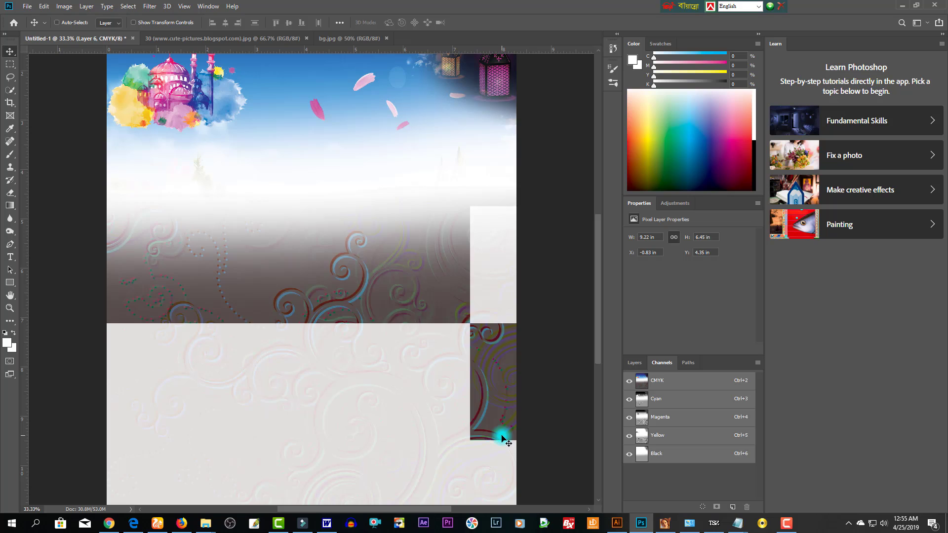
{"action": "key", "text": "ctrl+i"}
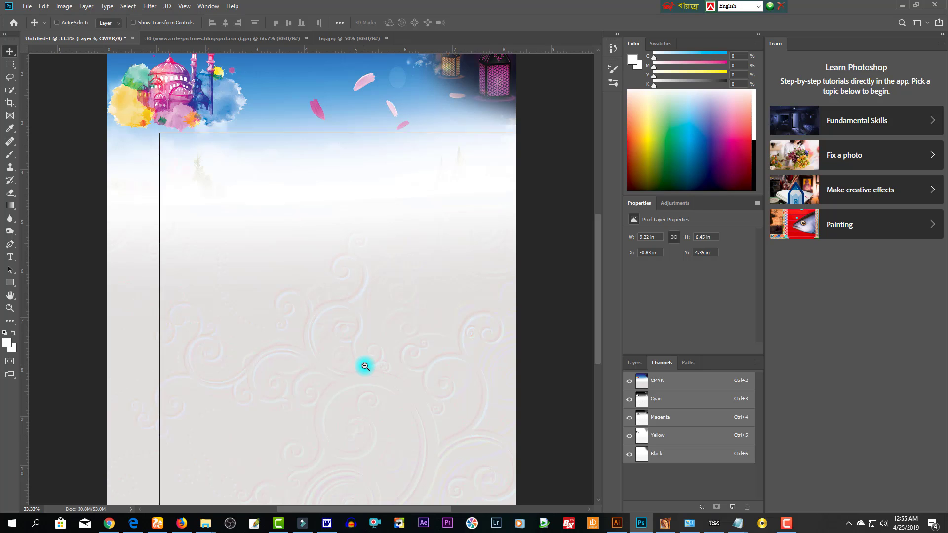
- Delete the top-right lantern-and-bunting artwork (Layer 2) and close bg.jpg
{"action": "left_click", "coordinate": [365, 366], "text": "alt"}
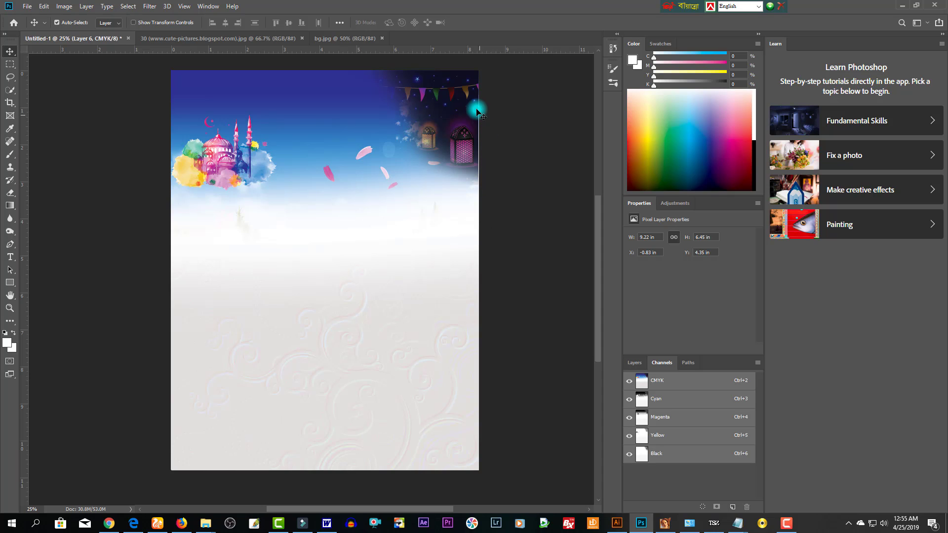
{"action": "key", "text": "Delete"}
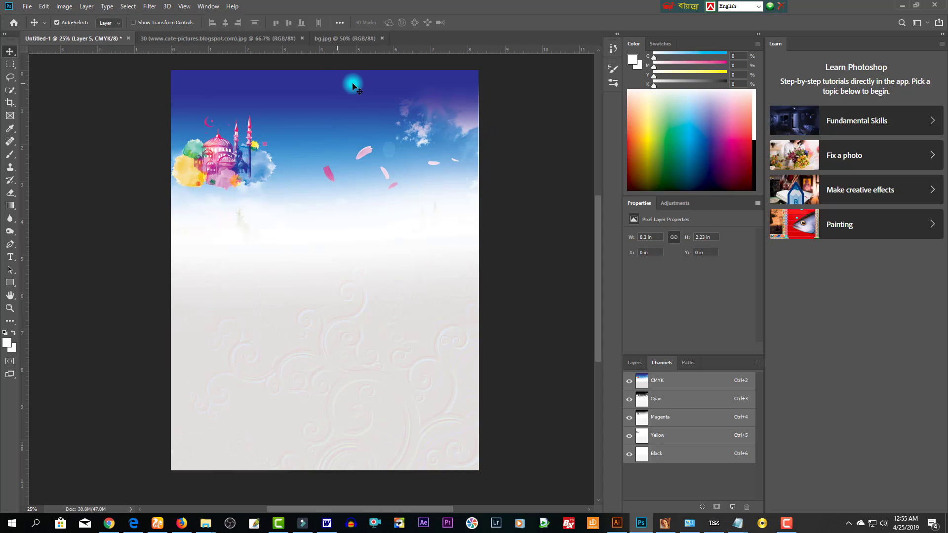
{"action": "left_click", "coordinate": [325, 39]}
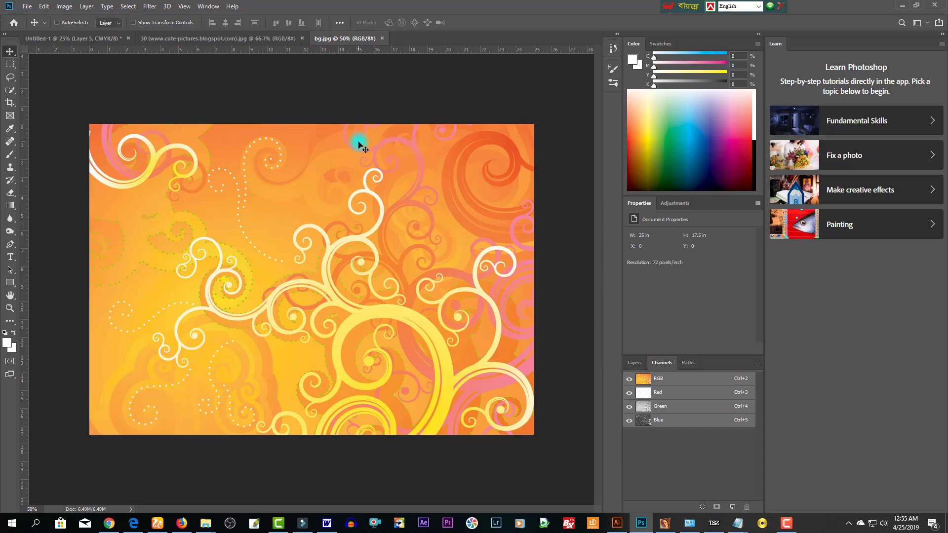
{"action": "key", "text": "ctrl+w"}
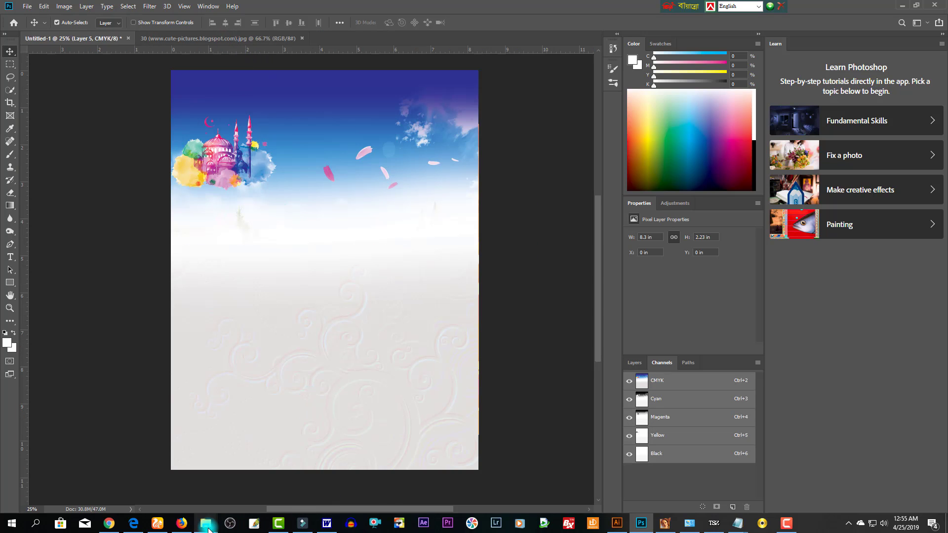
- Bring Vector-Islamic-style-background-set-03.jpg from the waz folder into the poster's top right
{"action": "mouse_move", "coordinate": [206, 524]}
{"action": "left_click", "coordinate": [183, 467]}
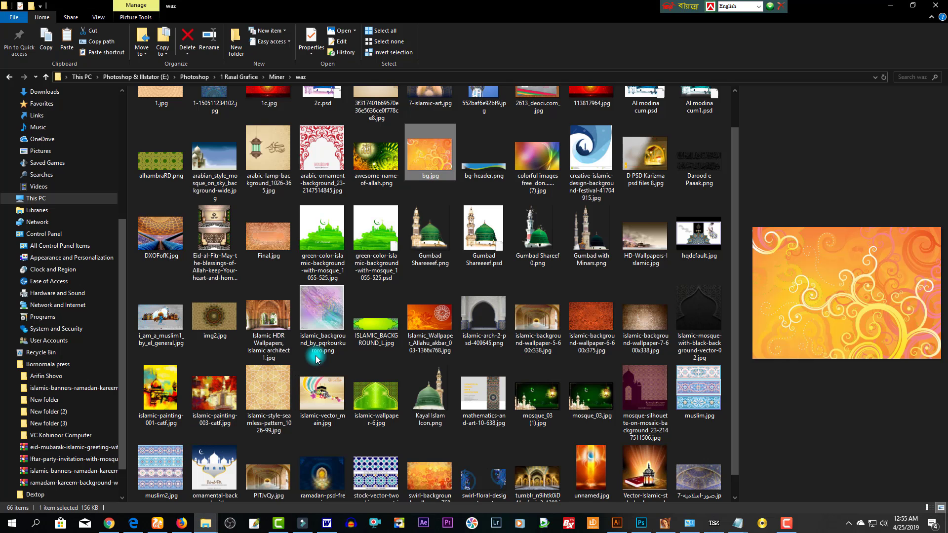
{"action": "left_click", "coordinate": [646, 479]}
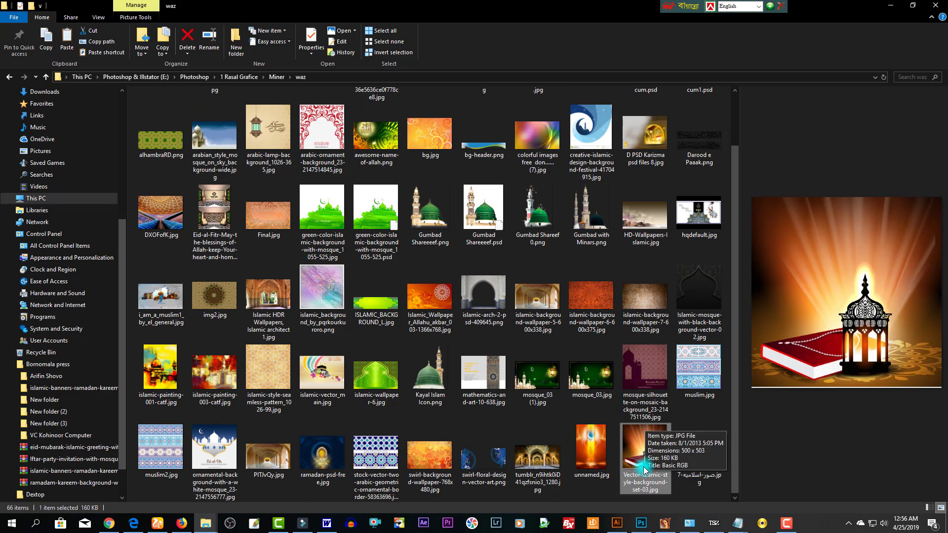
{"action": "left_click_drag", "start_coordinate": [646, 467], "coordinate": [461, 43]}
{"action": "left_click_drag", "start_coordinate": [349, 327], "coordinate": [456, 165]}
- Enlarge the lantern-and-book picture to 3.78 × 3.8 in and place it top right
{"action": "key", "text": "ctrl+t"}
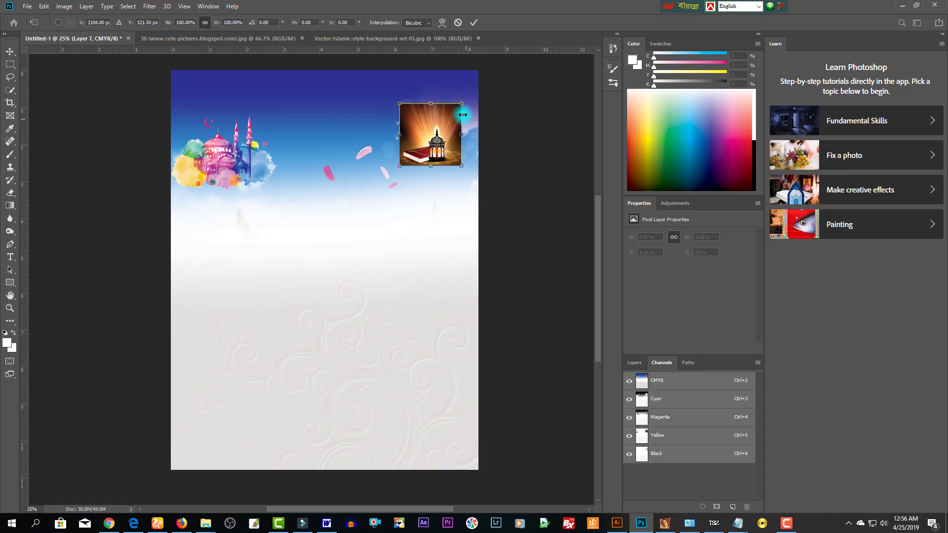
{"action": "left_click_drag", "start_coordinate": [462, 104], "coordinate": [475, 161]}
{"action": "key", "text": "Return"}
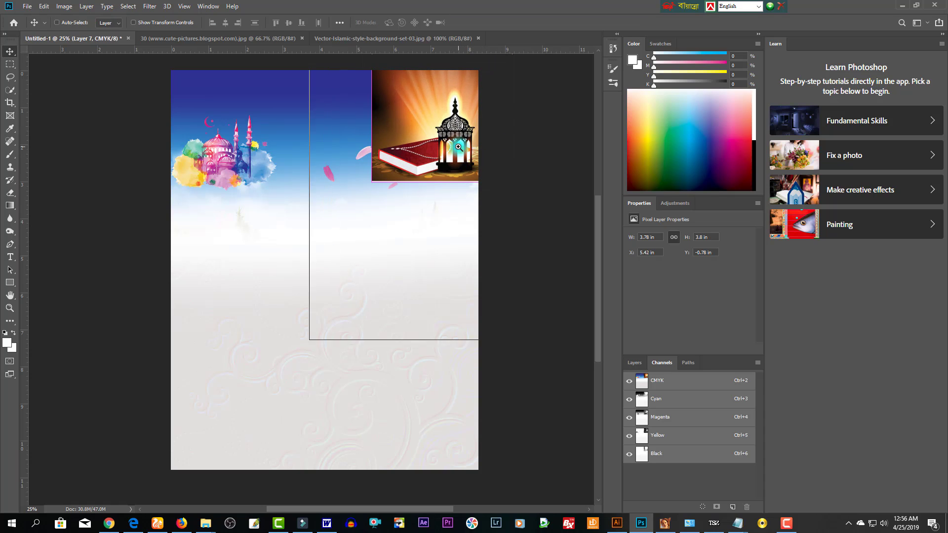
{"action": "scroll", "coordinate": [462, 145], "scroll_direction": "up", "scroll_amount": 1}
{"action": "left_click_drag", "start_coordinate": [461, 137], "coordinate": [471, 240]}
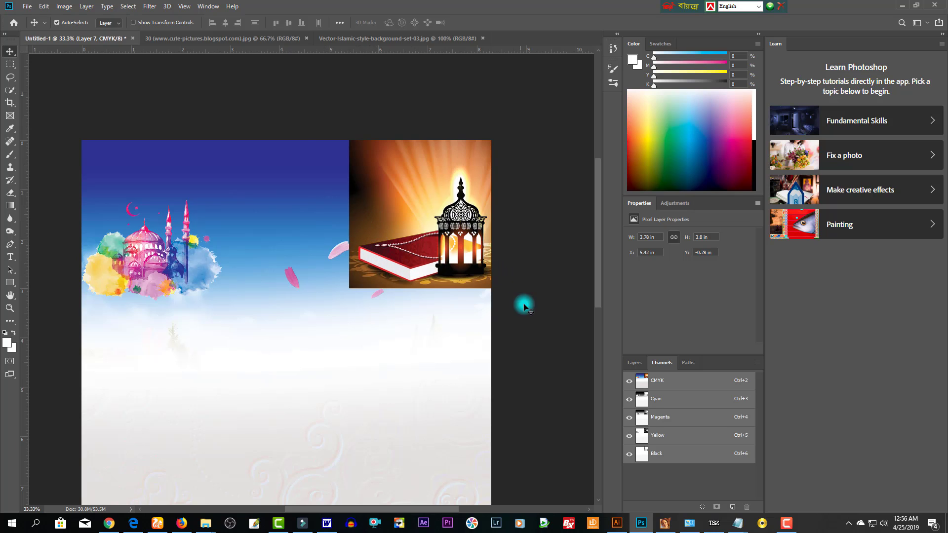
{"action": "left_click_drag", "start_coordinate": [485, 259], "coordinate": [455, 231]}
- Softly erase the lantern picture's upper-left edge and lower-left corner into the sky
{"action": "key", "text": "e"}
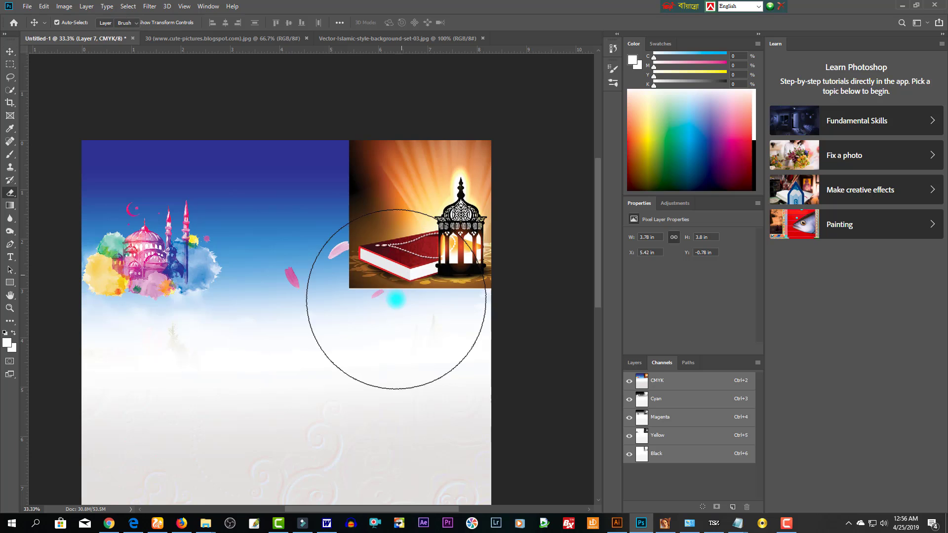
{"action": "left_click", "coordinate": [317, 116]}
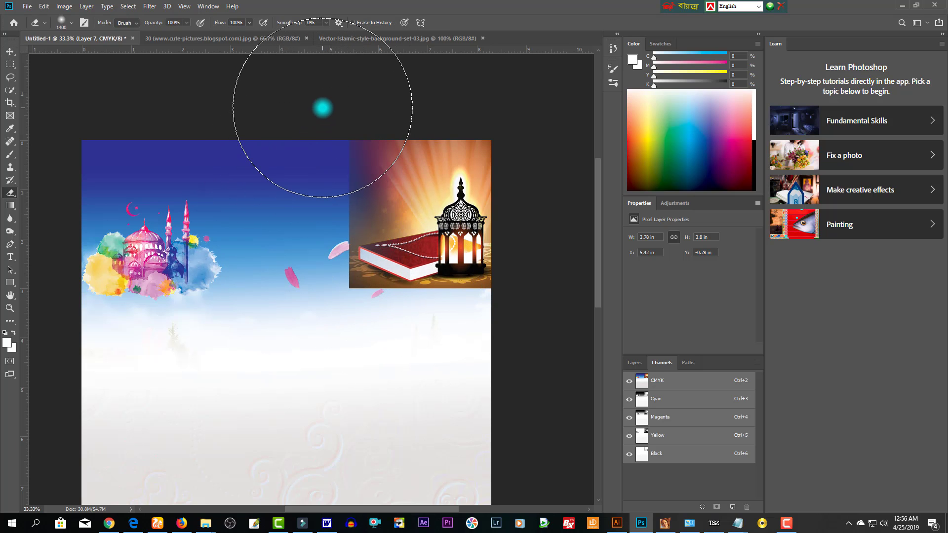
{"action": "key", "text": "bracketleft"}
{"action": "key", "text": "bracketleft"}
{"action": "key", "text": "bracketleft"}
{"action": "key", "text": "bracketleft"}
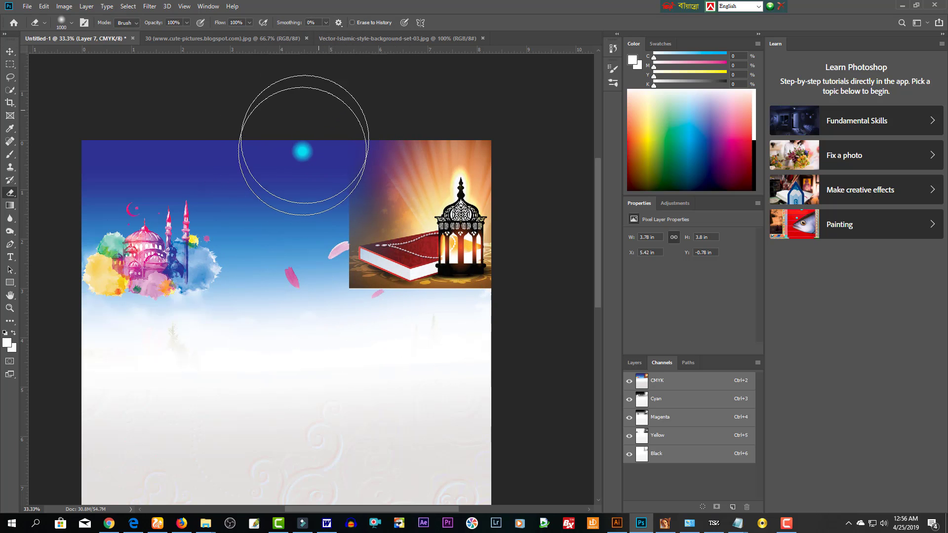
{"action": "key", "text": "bracketleft"}
{"action": "key", "text": "bracketleft"}
{"action": "key", "text": "bracketleft"}
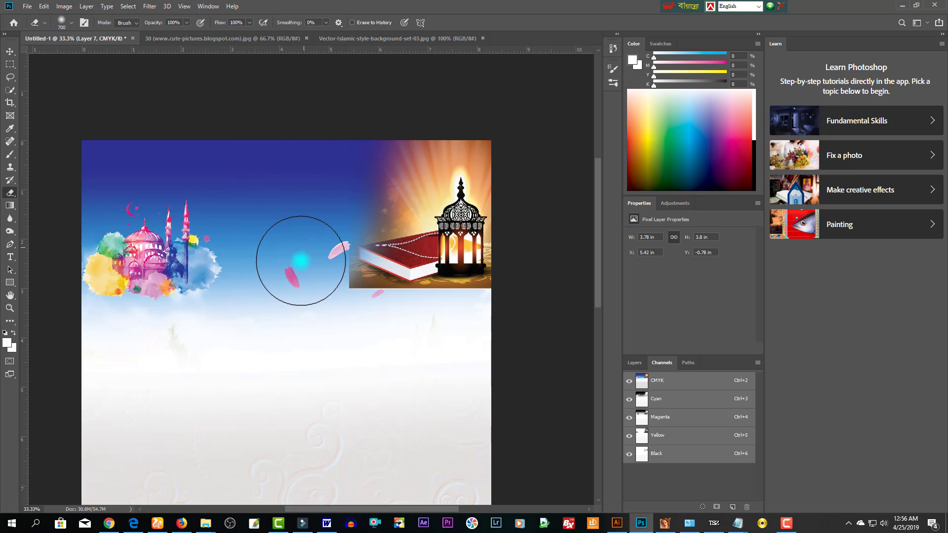
{"action": "left_click_drag", "start_coordinate": [334, 326], "coordinate": [366, 330]}
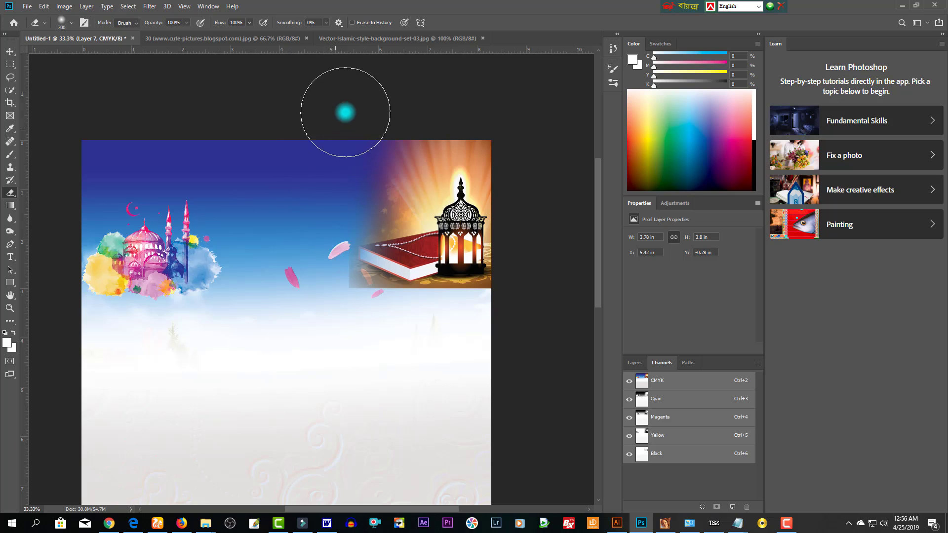
{"action": "key", "text": "v"}
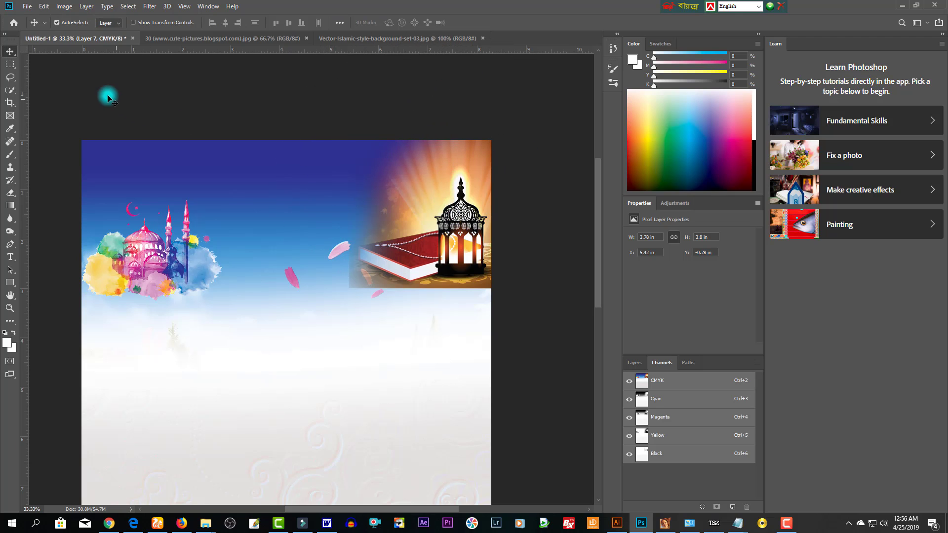
{"action": "left_click", "coordinate": [10, 91]}
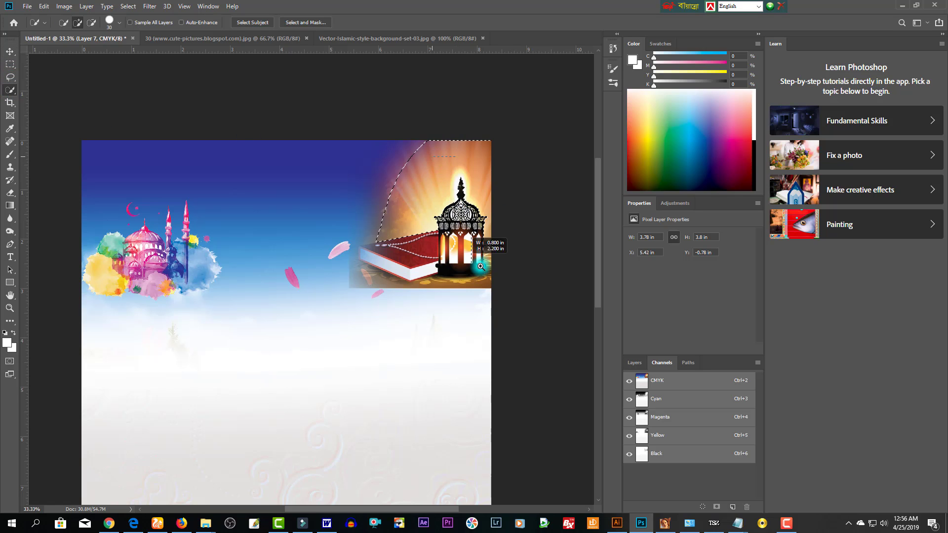
- Lasso the upper-left sky area and feather the selection by 150 pixels
{"action": "scroll", "coordinate": [462, 195], "scroll_direction": "up", "scroll_amount": 5}
{"action": "scroll", "coordinate": [303, 196], "scroll_direction": "down", "scroll_amount": 3}
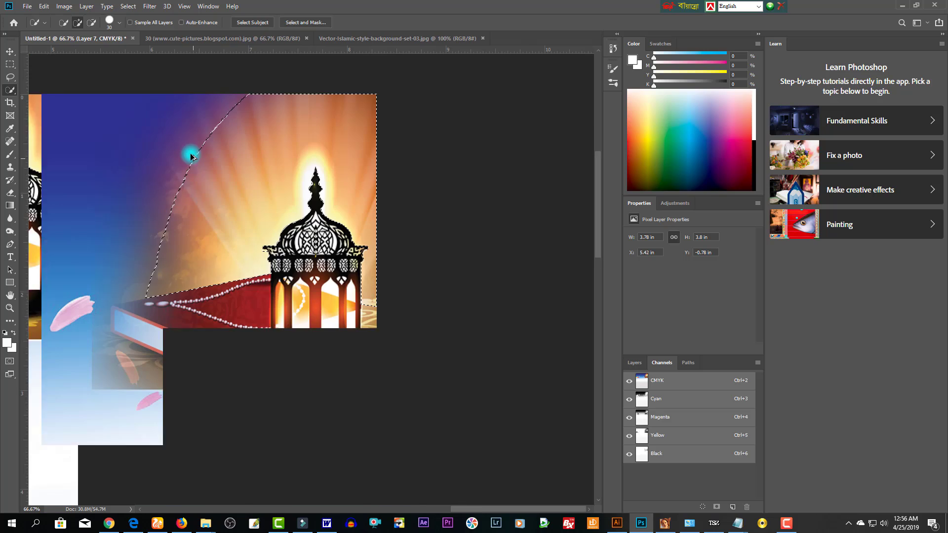
{"action": "mouse_move", "coordinate": [213, 171]}
{"action": "left_mouse_down"}
{"action": "mouse_move", "coordinate": [148, 224]}
{"action": "mouse_move", "coordinate": [121, 296]}
{"action": "left_mouse_up"}
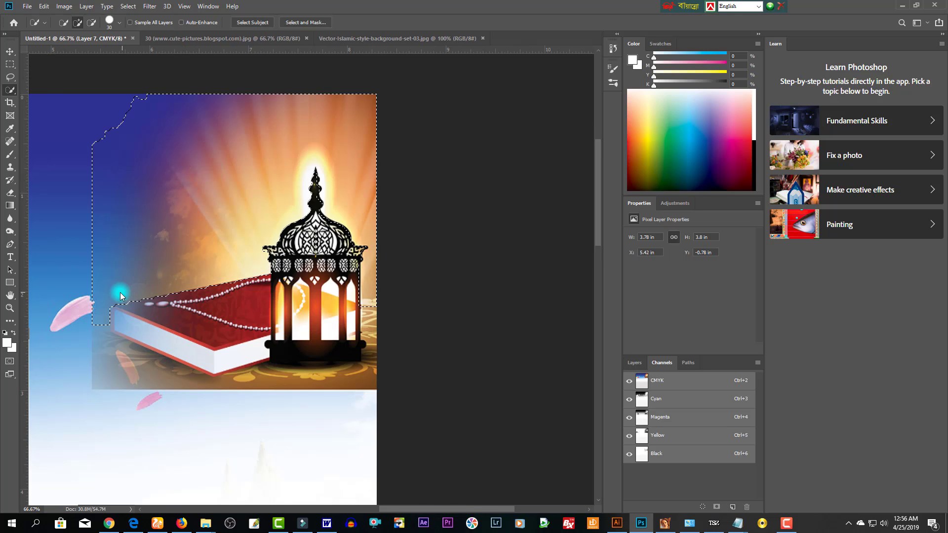
{"action": "key", "text": "ctrl+z"}
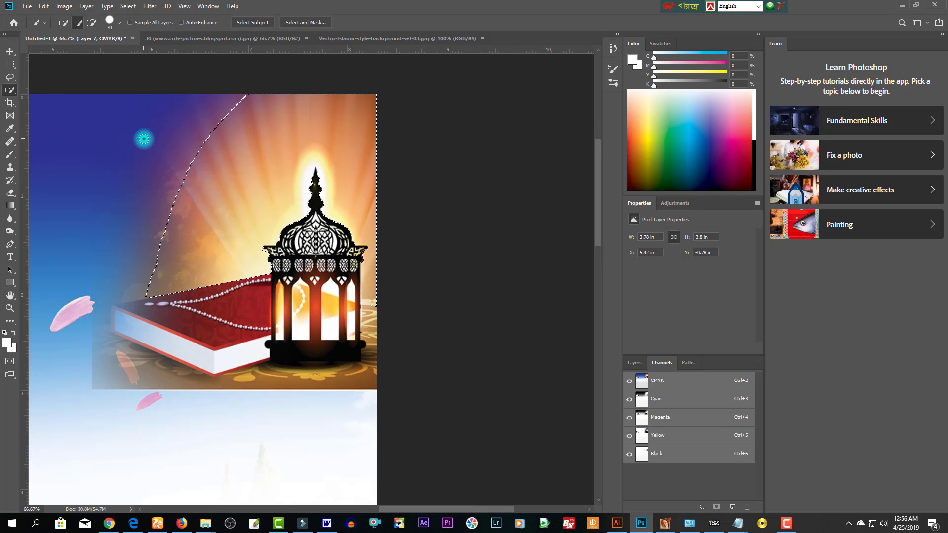
{"action": "key", "text": "l"}
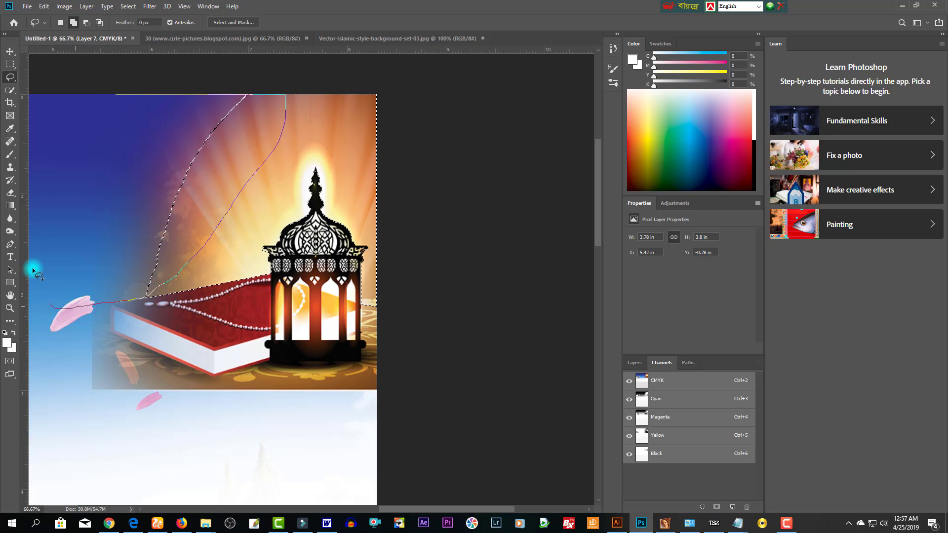
{"action": "mouse_move", "coordinate": [32, 270]}
{"action": "left_mouse_down"}
{"action": "mouse_move", "coordinate": [74, 74]}
{"action": "mouse_move", "coordinate": [176, 47]}
{"action": "mouse_move", "coordinate": [208, 74]}
{"action": "left_mouse_up"}
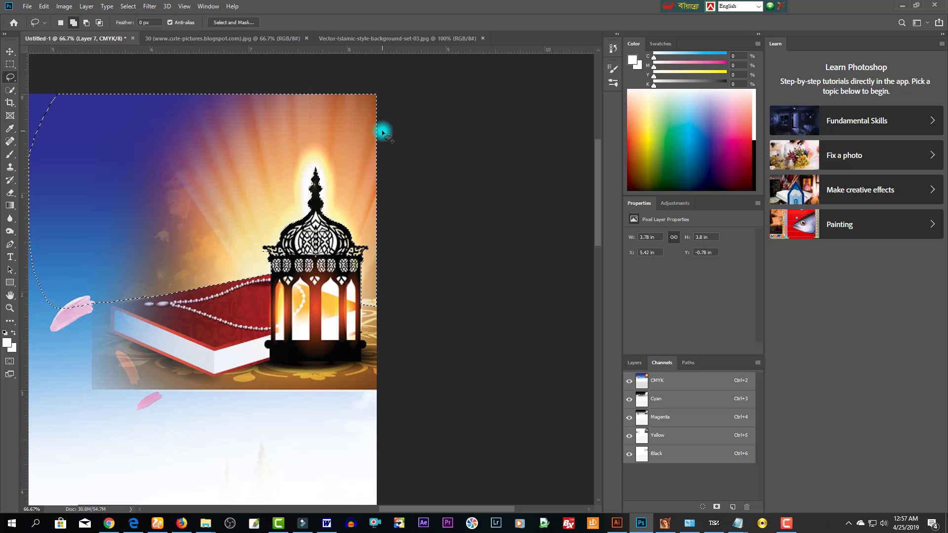
{"action": "key", "text": "shift+F6"}
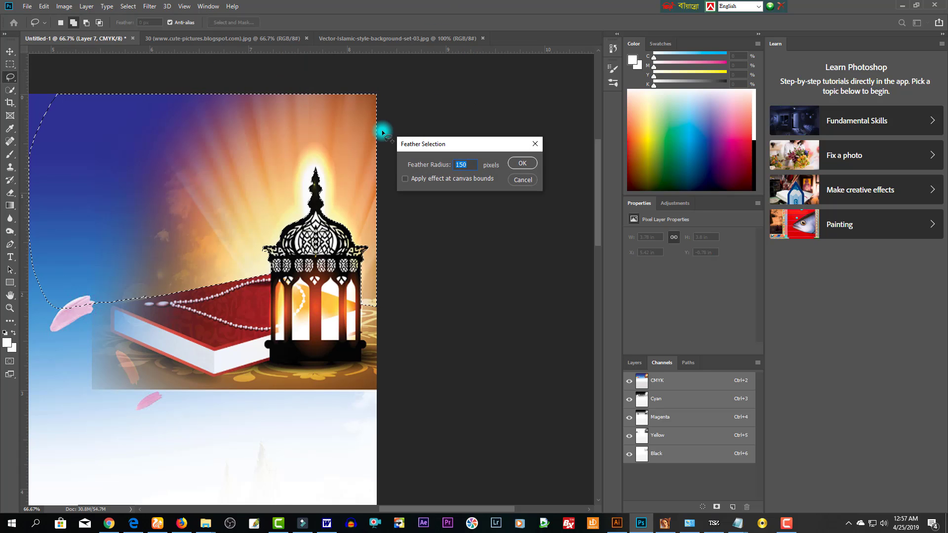
{"action": "key", "text": "Return"}
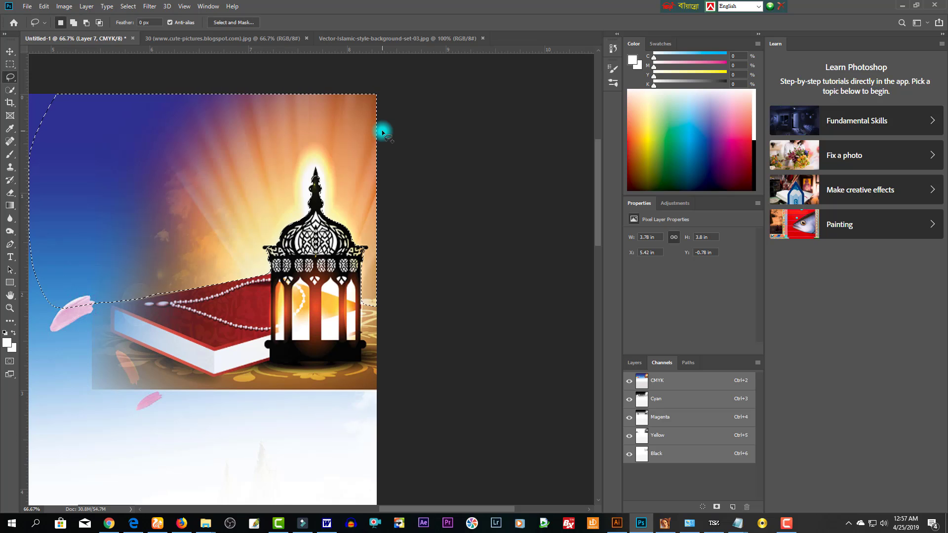
{"action": "left_click", "coordinate": [633, 363]}
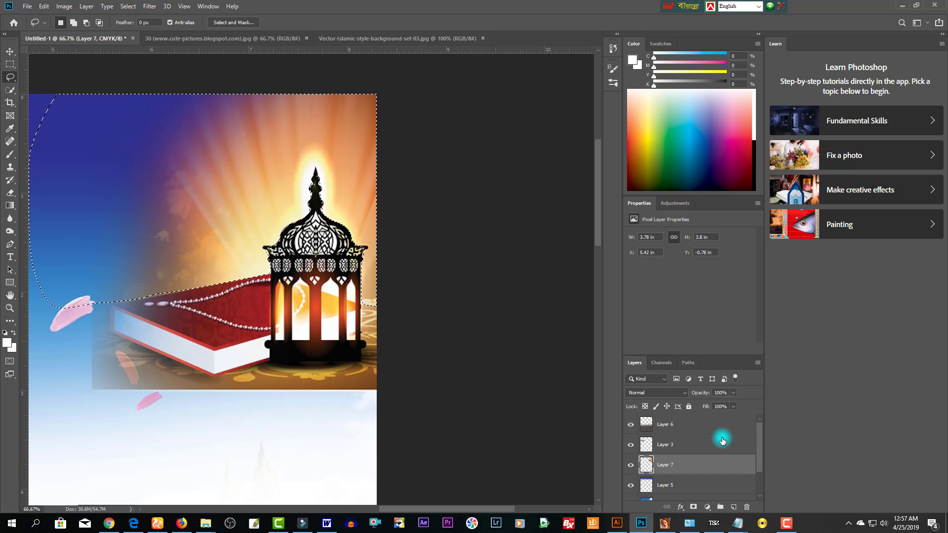
- Apply a -150 Hue shift to the selected sky, turning its orange glow blue-violet
{"action": "key", "text": "ctrl+u"}
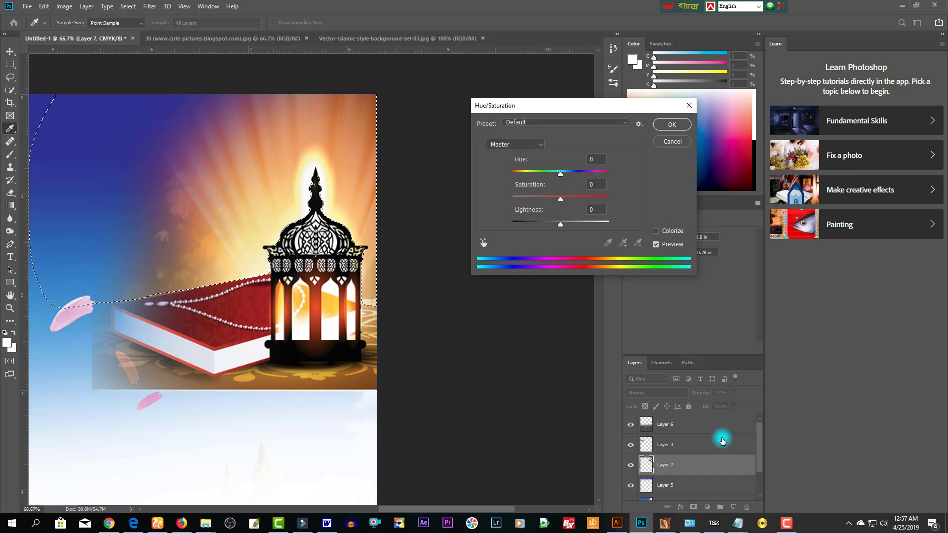
{"action": "left_click_drag", "start_coordinate": [562, 177], "coordinate": [519, 175]}
{"action": "left_click", "coordinate": [221, 151]}
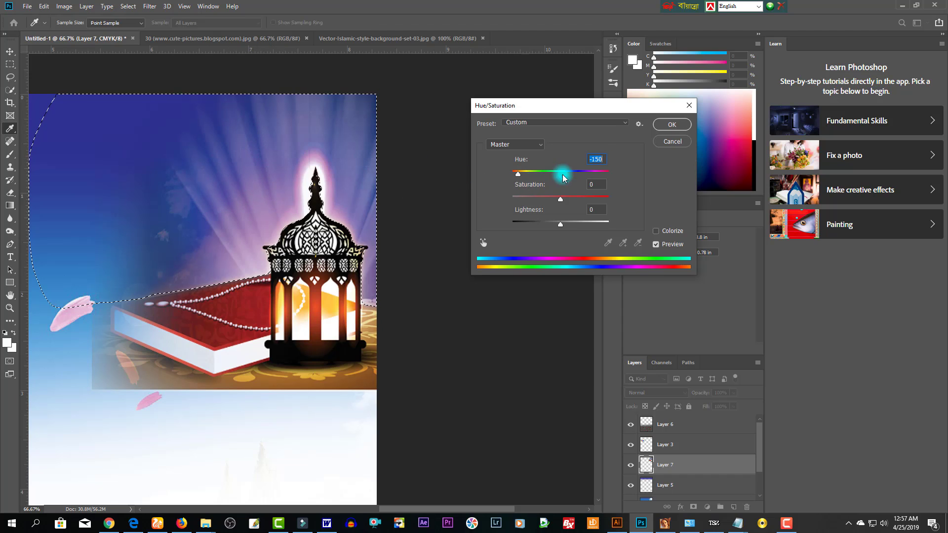
{"action": "left_click", "coordinate": [669, 128]}
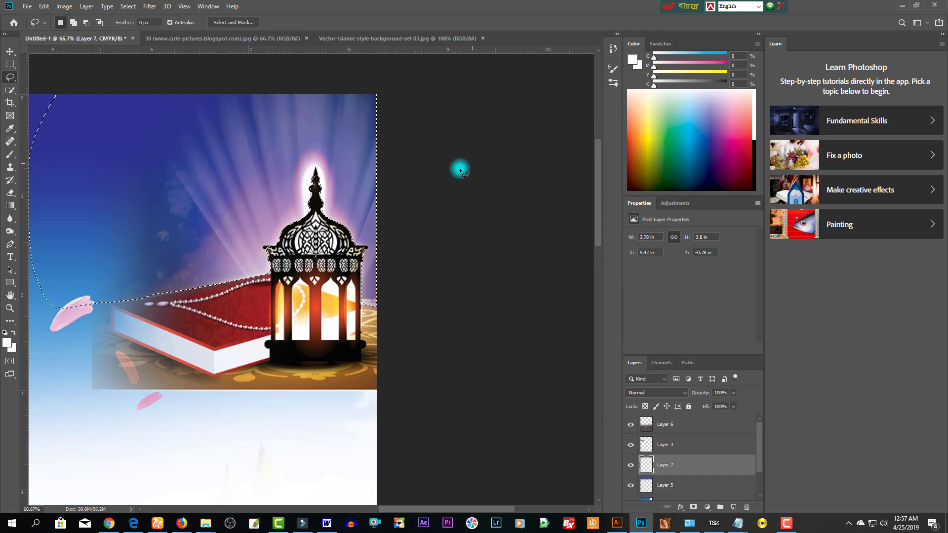
- Deselect and erase the bottom strip of the lantern-and-book layer
{"action": "key", "text": "ctrl+d"}
{"action": "key", "text": "ctrl+minus"}
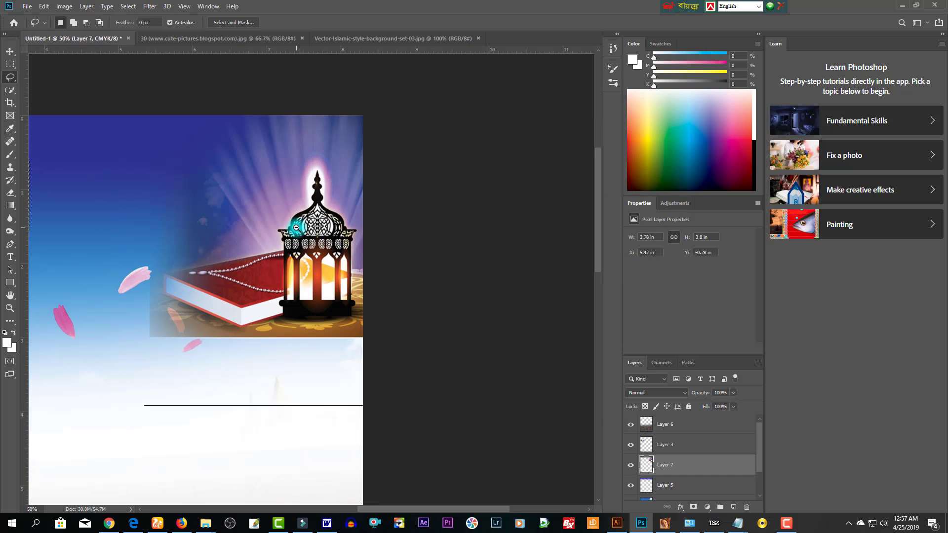
{"action": "key", "text": "ctrl+minus"}
{"action": "key", "text": "e"}
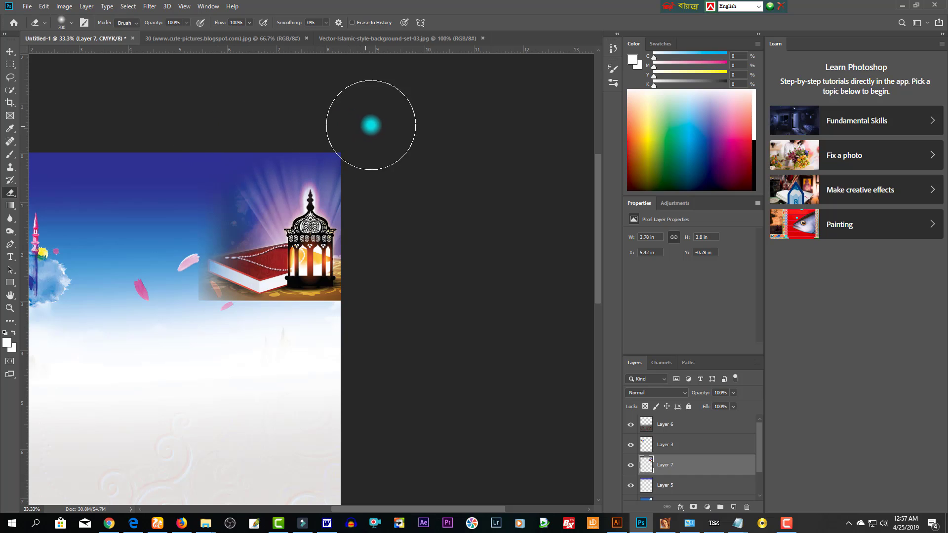
{"action": "mouse_move", "coordinate": [371, 125]}
{"action": "left_mouse_down"}
{"action": "mouse_move", "coordinate": [385, 140]}
{"action": "mouse_move", "coordinate": [383, 191]}
{"action": "left_mouse_up"}
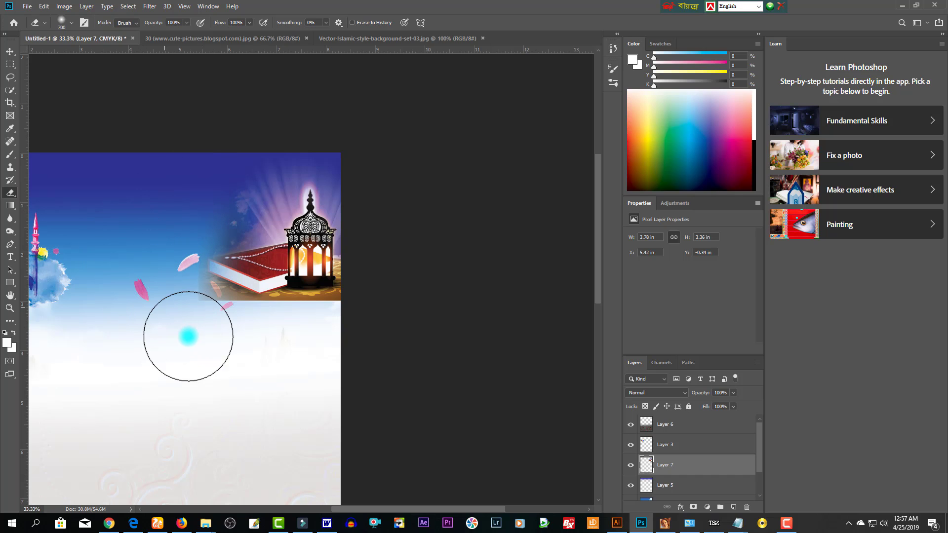
- Select the mosque background layer and start a free transform on it
{"action": "key", "text": "v"}
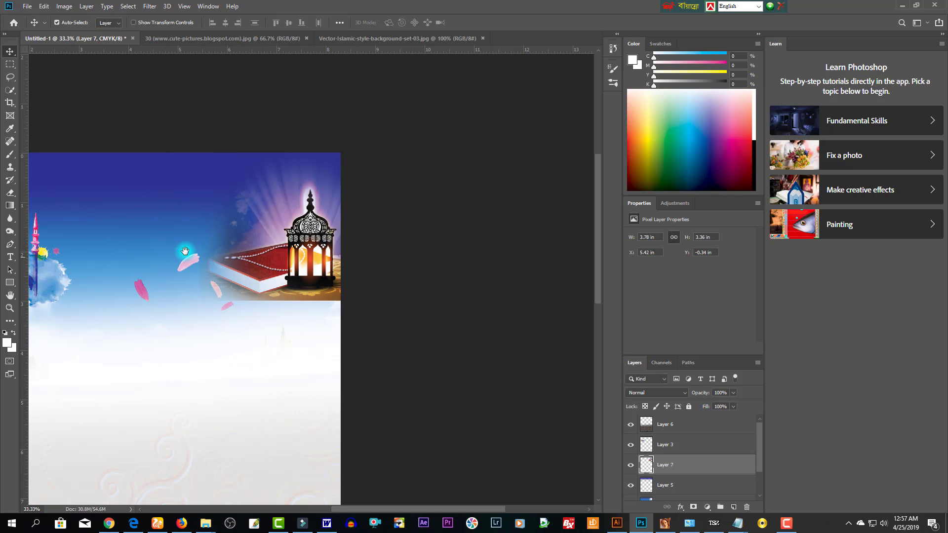
{"action": "left_click_drag", "start_coordinate": [185, 251], "coordinate": [232, 254]}
{"action": "left_click", "coordinate": [167, 262]}
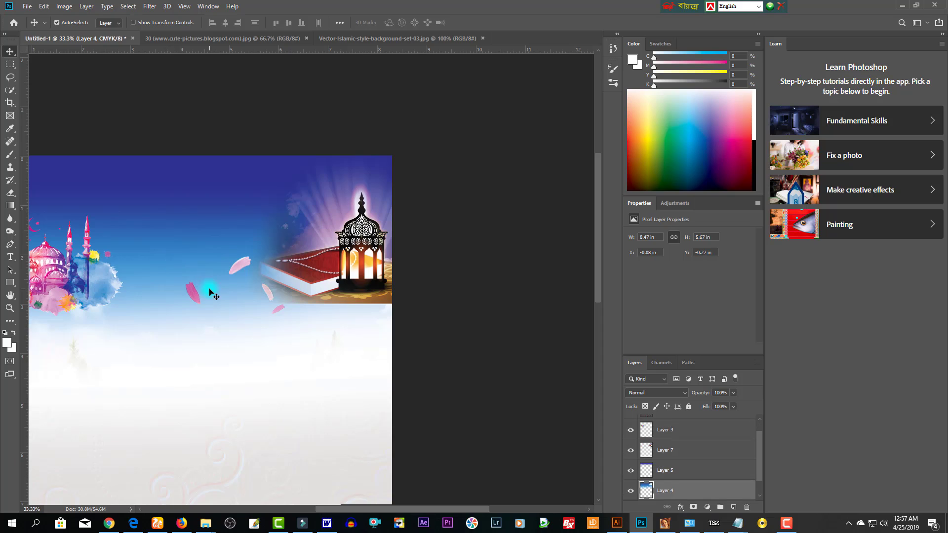
{"action": "key", "text": "ctrl+t"}
- Stretch the mosque background to 127% width and raise it slightly
{"action": "left_click_drag", "start_coordinate": [397, 284], "coordinate": [509, 283]}
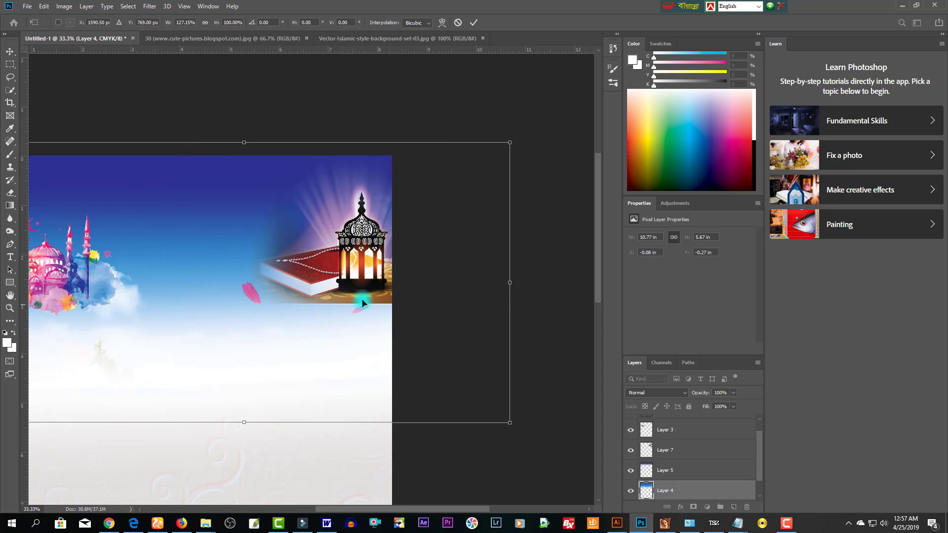
{"action": "left_click_drag", "start_coordinate": [422, 242], "coordinate": [423, 227]}
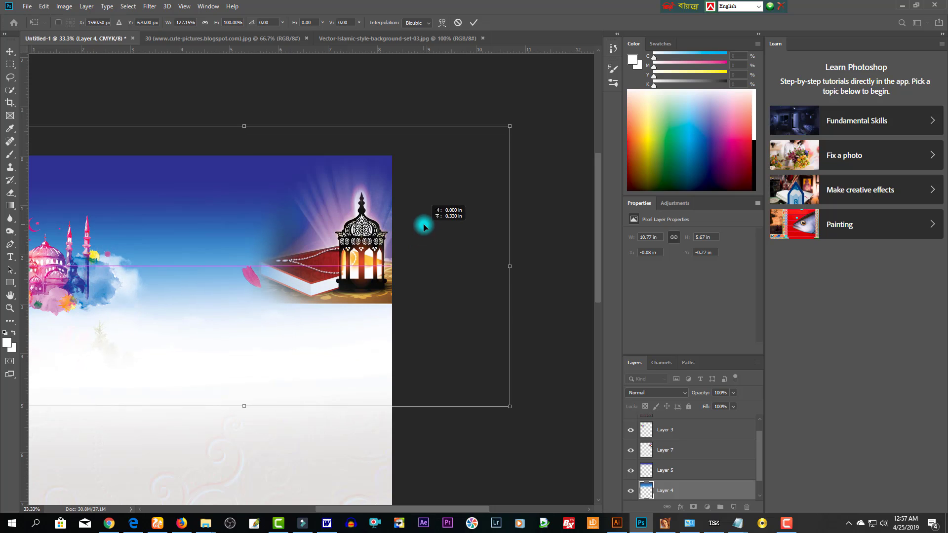
{"action": "key", "text": "Return"}
- Erase part of the mosque background's lower area, then reselect the lantern image layer
{"action": "left_click_drag", "start_coordinate": [133, 271], "coordinate": [202, 287]}
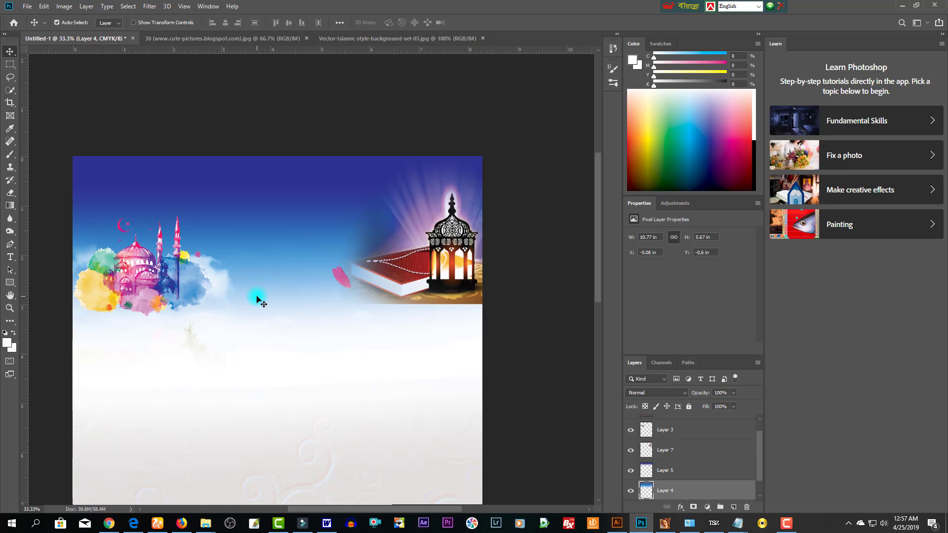
{"action": "key", "text": "e"}
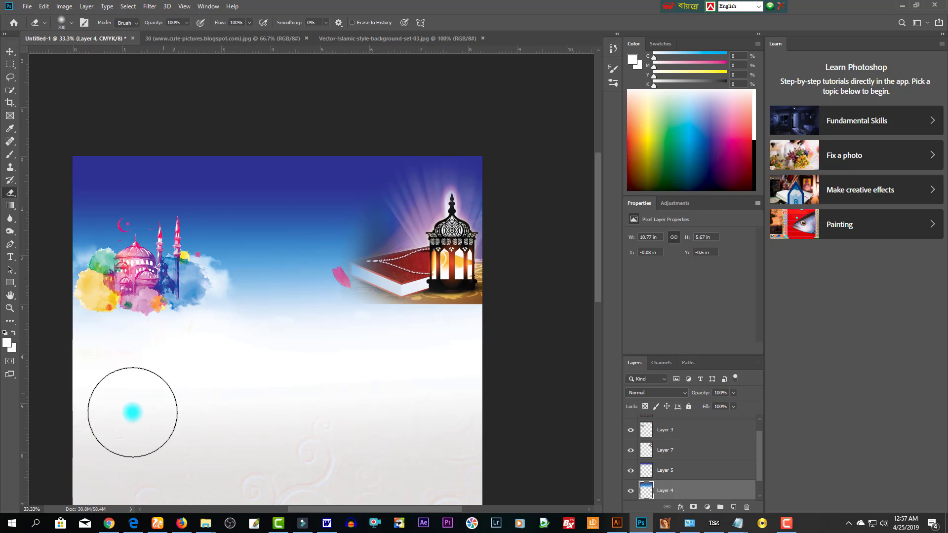
{"action": "left_click_drag", "start_coordinate": [132, 413], "coordinate": [315, 404]}
{"action": "key", "text": "v"}
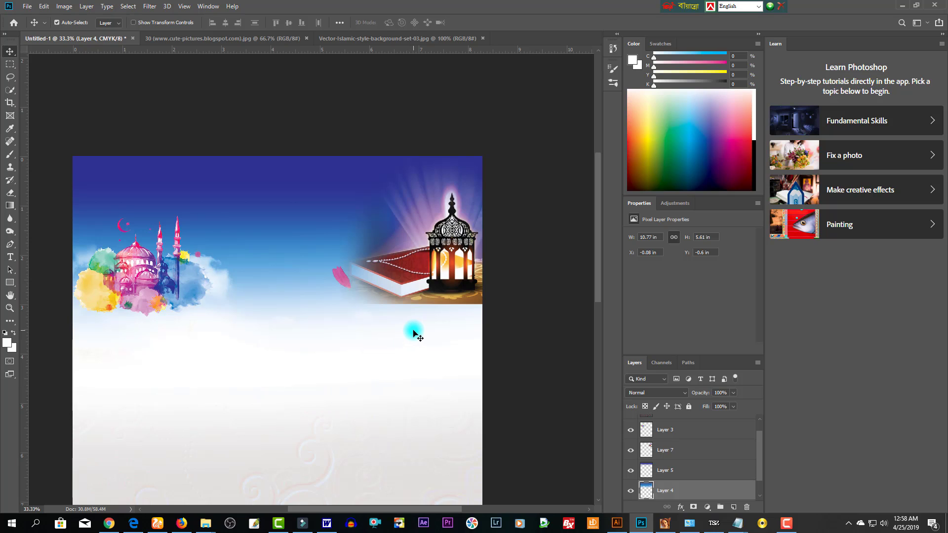
{"action": "left_click", "coordinate": [453, 297]}
- Save the design as the Photoshop file '2019 _1 BAc.psd' with default format options
{"action": "key", "text": "e"}
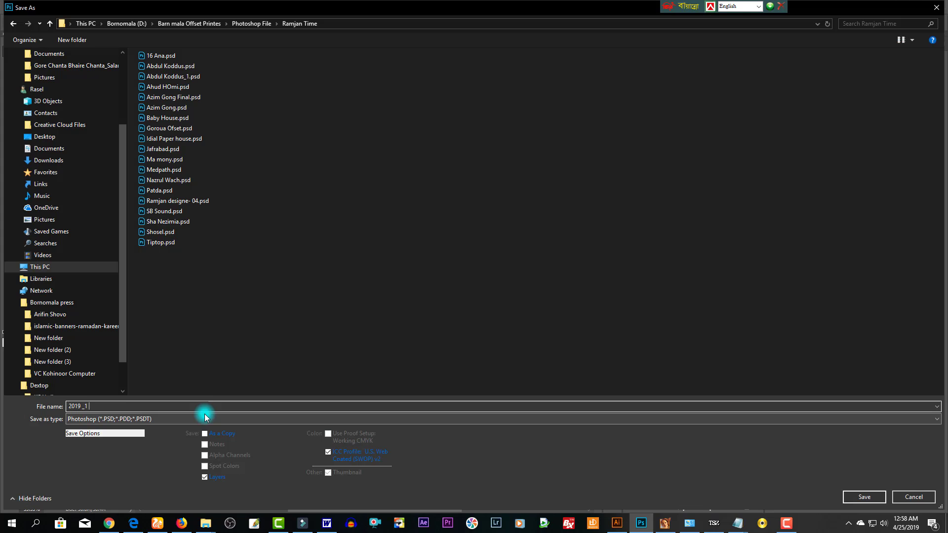
{"action": "type", "text": "dfd"}
{"action": "key", "text": "Return"}
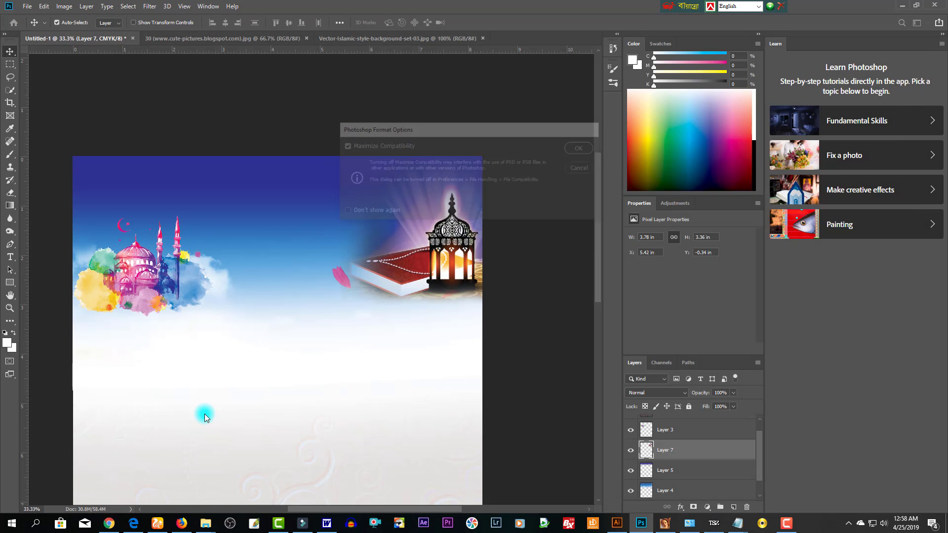
{"action": "key", "text": "Return"}
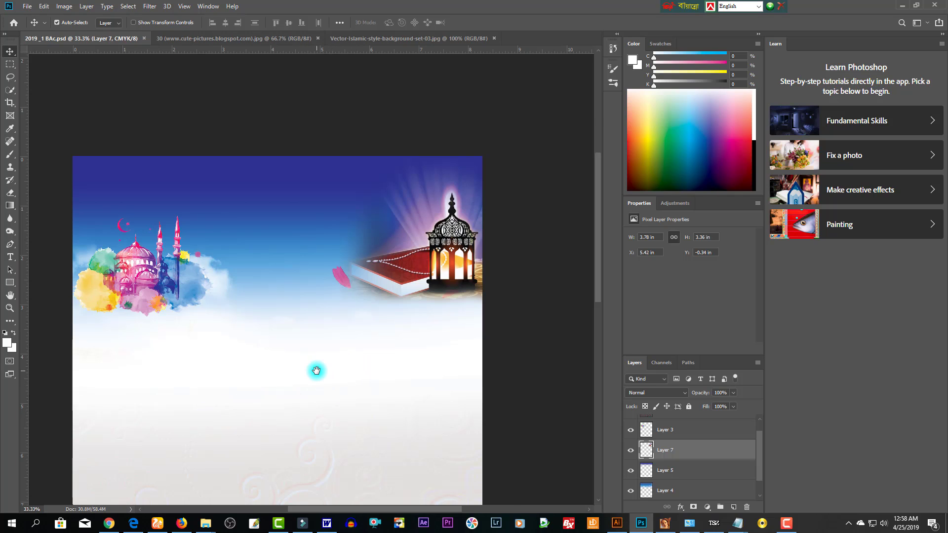
{"action": "left_click_drag", "start_coordinate": [317, 371], "coordinate": [360, 338]}
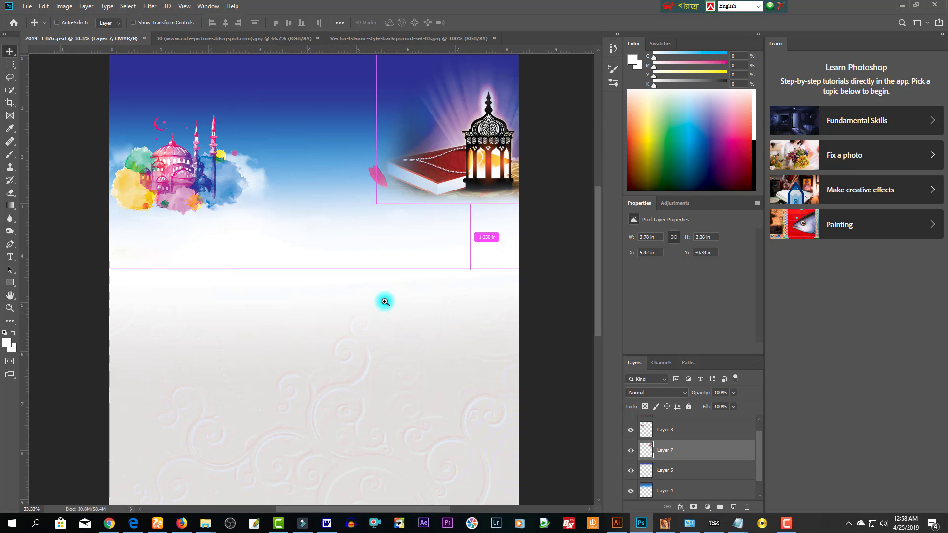
{"action": "key", "text": "ctrl+minus"}
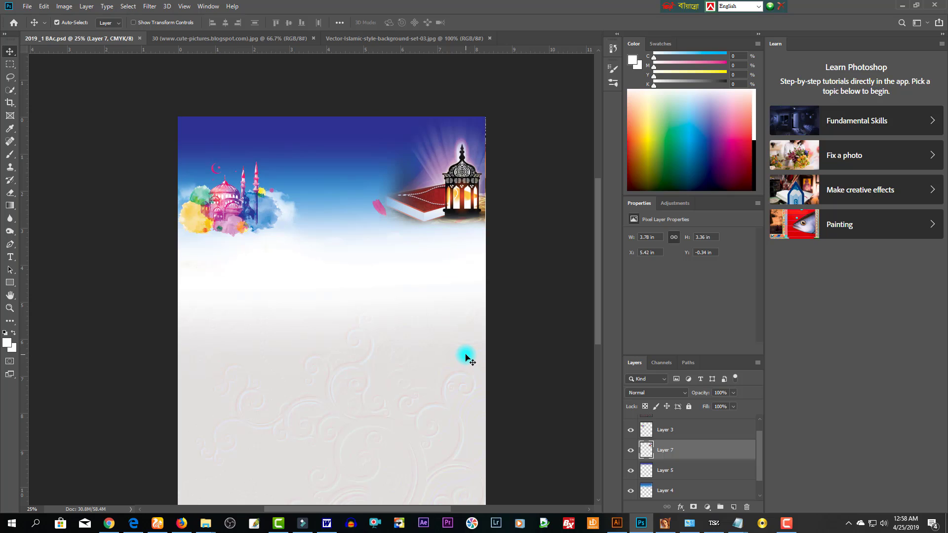
- In Illustrator, open 16 Ana.ai, browse the timetable, and bring up Save As
{"action": "left_click", "coordinate": [617, 523]}
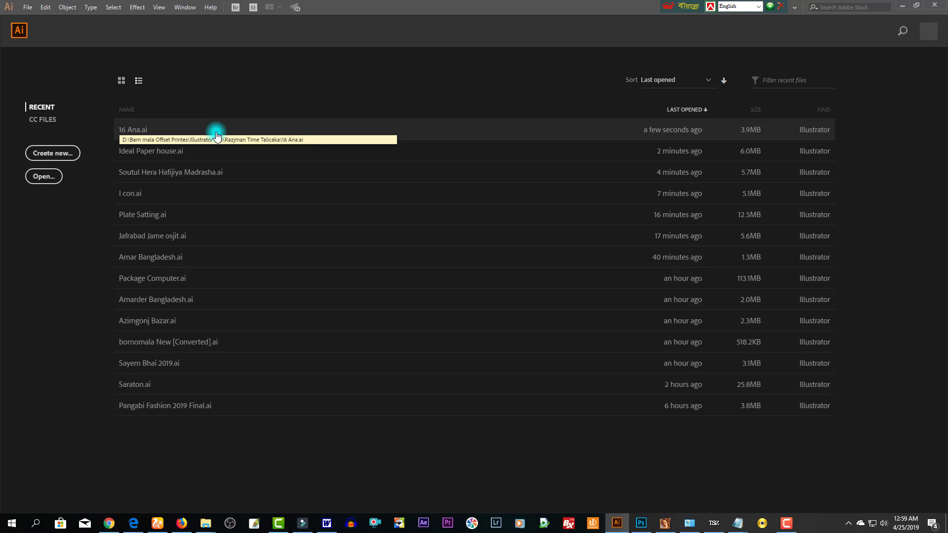
{"action": "left_click", "coordinate": [277, 138]}
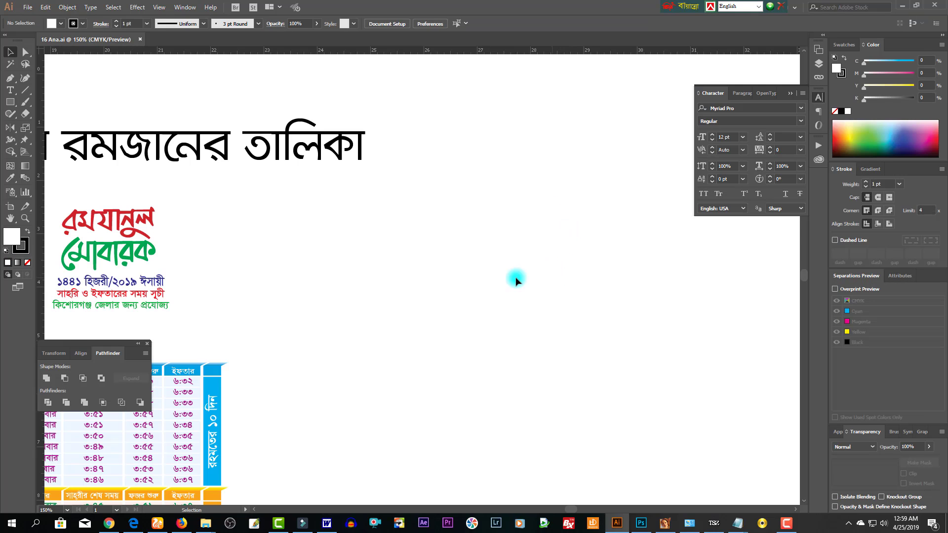
{"action": "scroll", "coordinate": [413, 259], "scroll_direction": "down", "scroll_amount": 5}
{"action": "scroll", "coordinate": [425, 277], "scroll_direction": "left", "scroll_amount": 5}
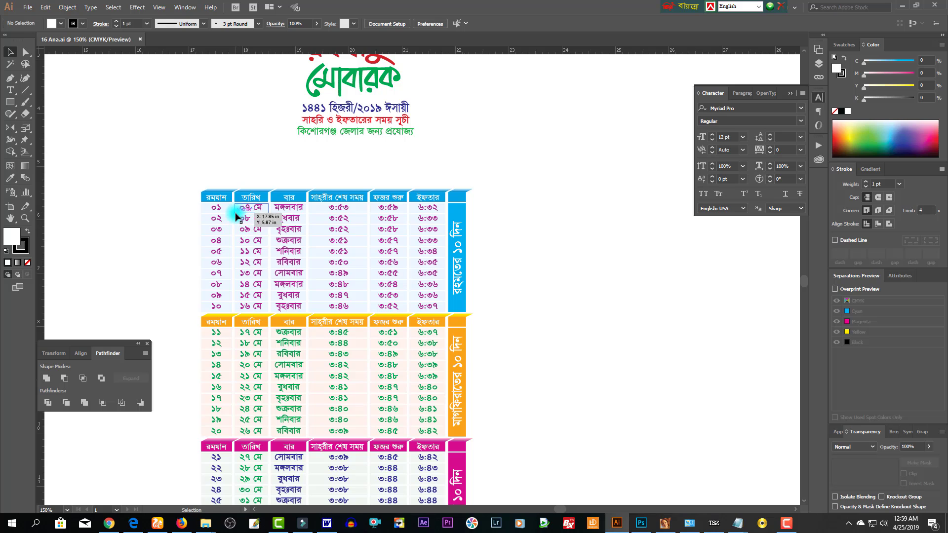
{"action": "scroll", "coordinate": [504, 330], "scroll_direction": "down", "scroll_amount": 3}
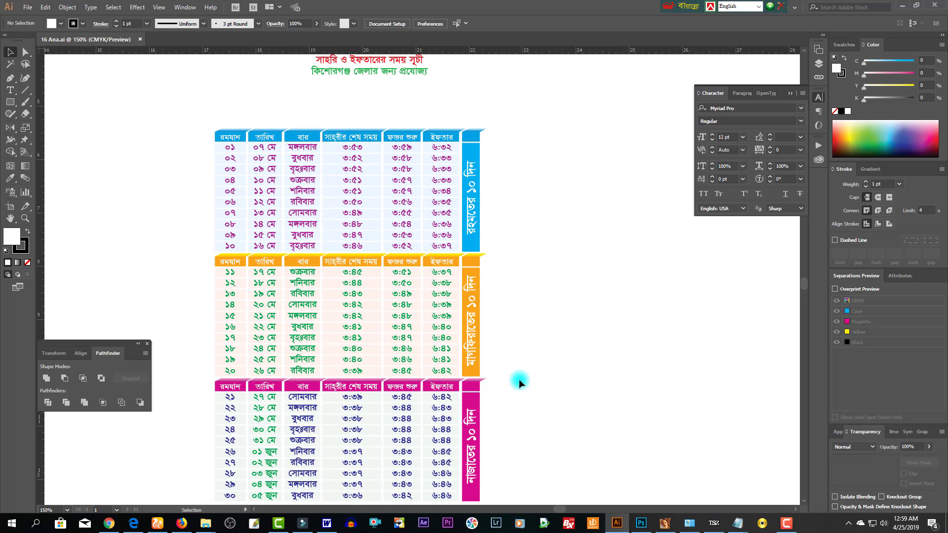
{"action": "scroll", "coordinate": [519, 383], "scroll_direction": "down", "scroll_amount": 3}
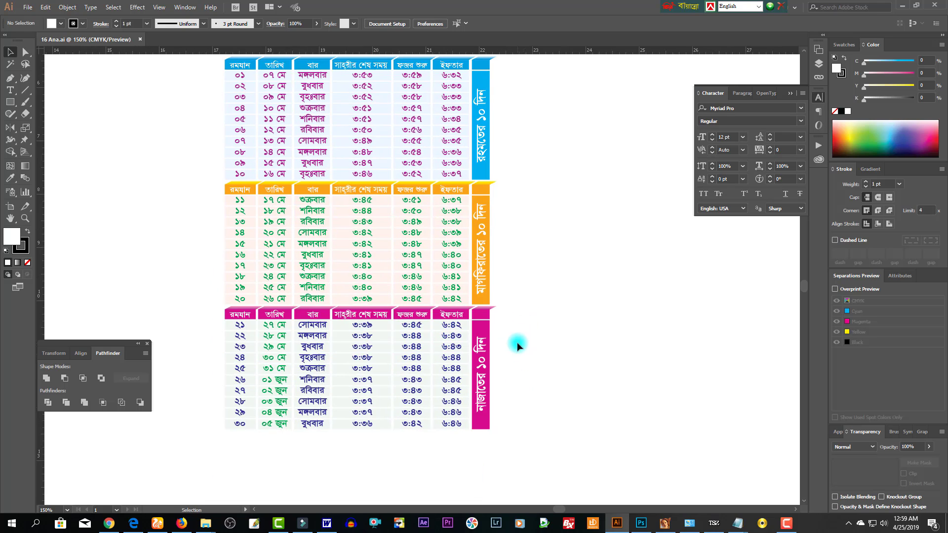
{"action": "scroll", "coordinate": [519, 343], "scroll_direction": "up", "scroll_amount": 2}
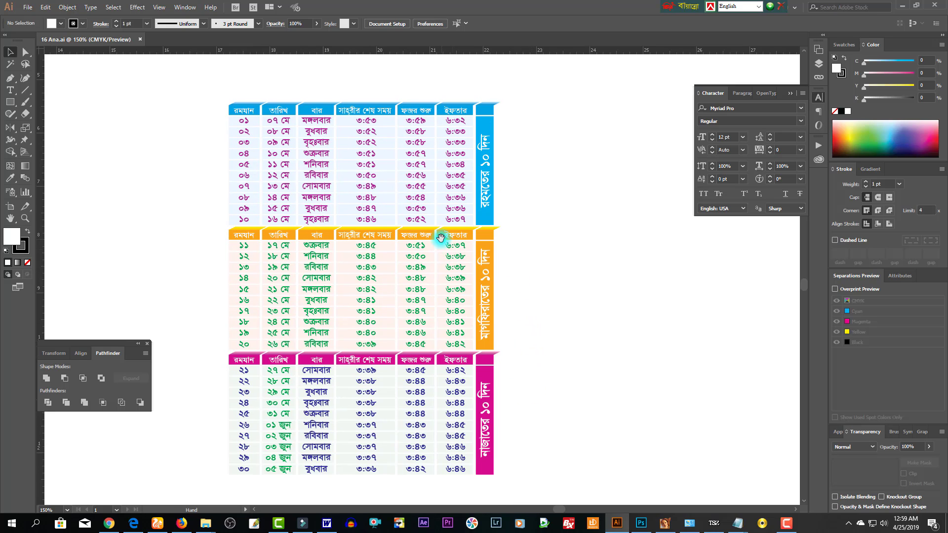
{"action": "scroll", "coordinate": [528, 286], "scroll_direction": "up", "scroll_amount": 3}
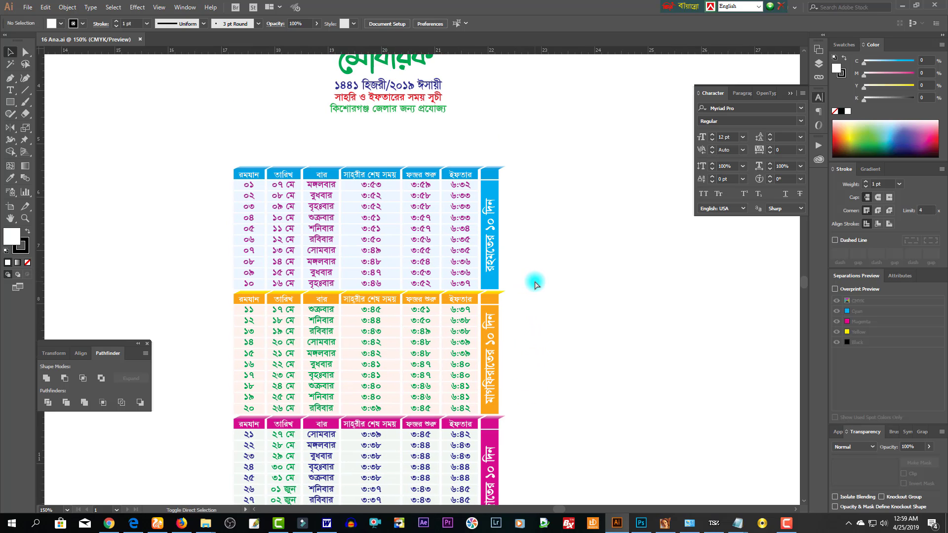
{"action": "left_click_drag", "start_coordinate": [222, 239], "coordinate": [370, 239]}
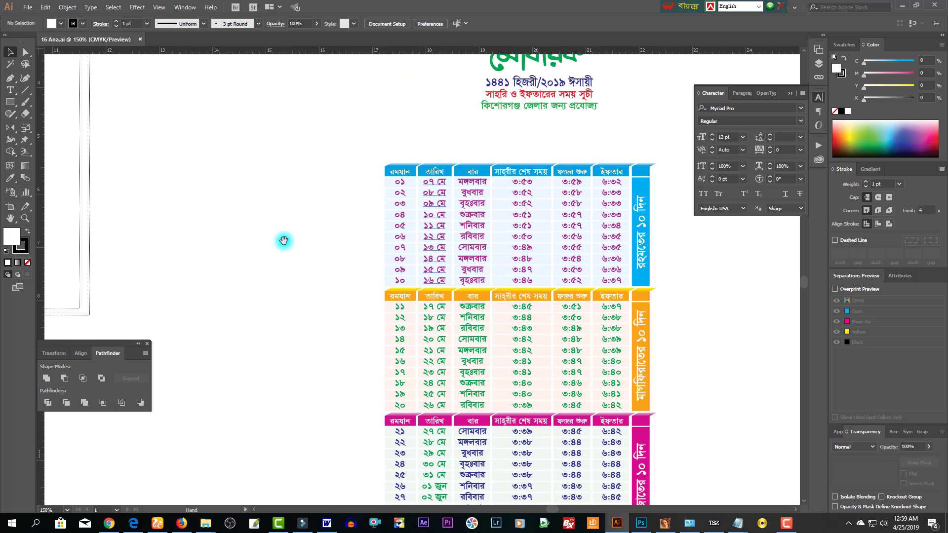
{"action": "left_click_drag", "start_coordinate": [671, 297], "coordinate": [267, 276]}
{"action": "key", "text": "ctrl+shift+s"}
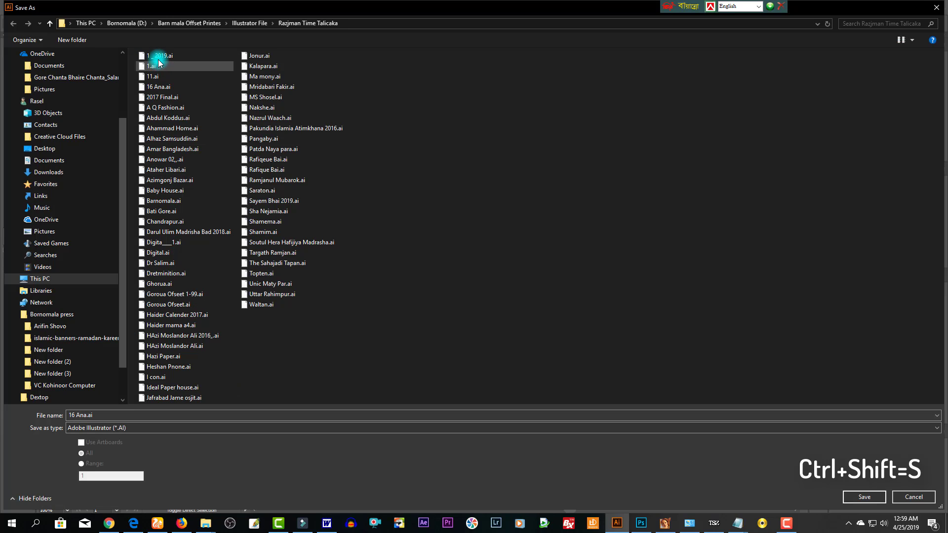
- Save the timetable as '1 _ 2019 Ram.ai' with default Illustrator options and pan to the title
{"action": "left_click", "coordinate": [158, 56]}
{"action": "left_click", "coordinate": [122, 415]}
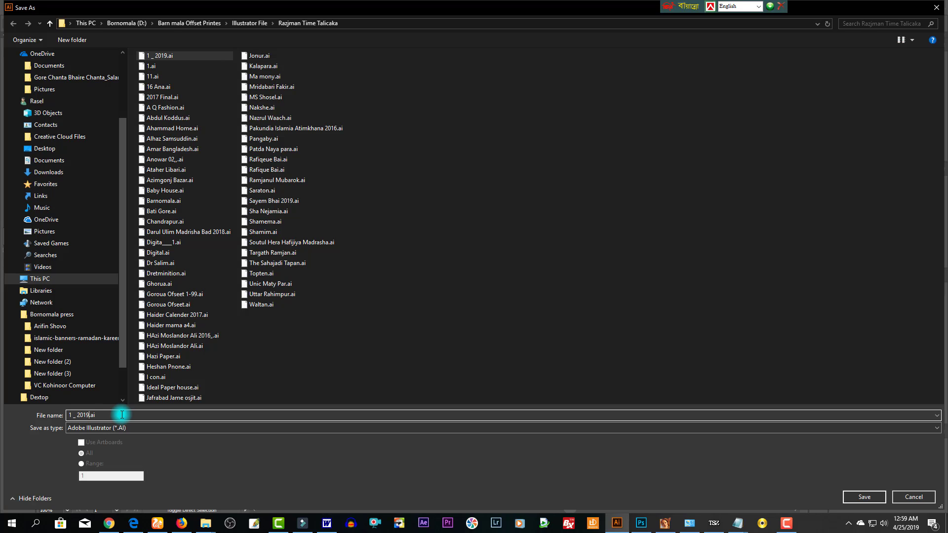
{"action": "key", "text": "Escape"}
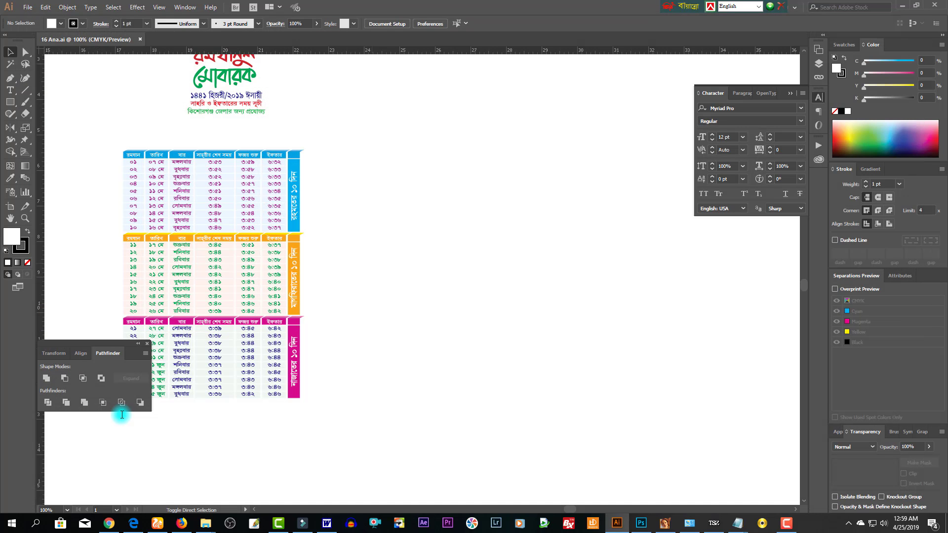
{"action": "key", "text": "Return"}
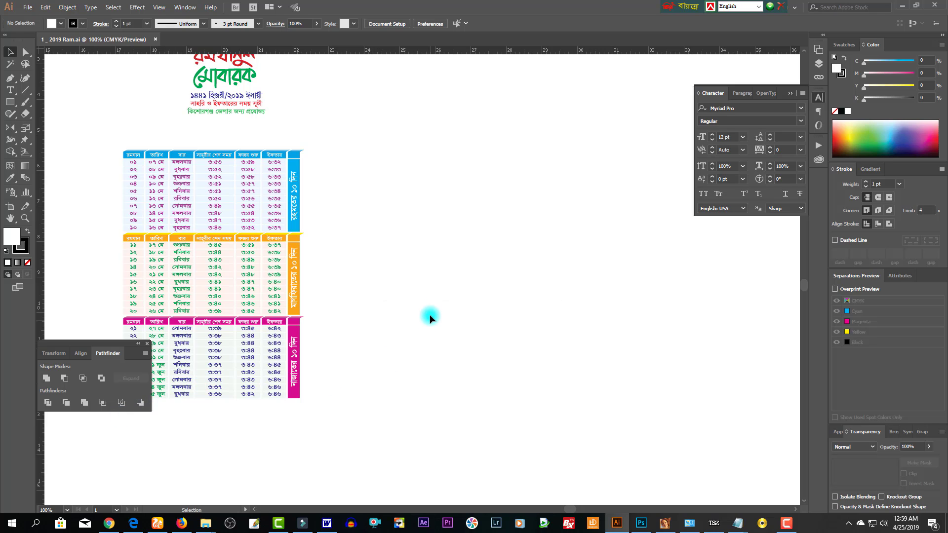
{"action": "key", "text": "space"}
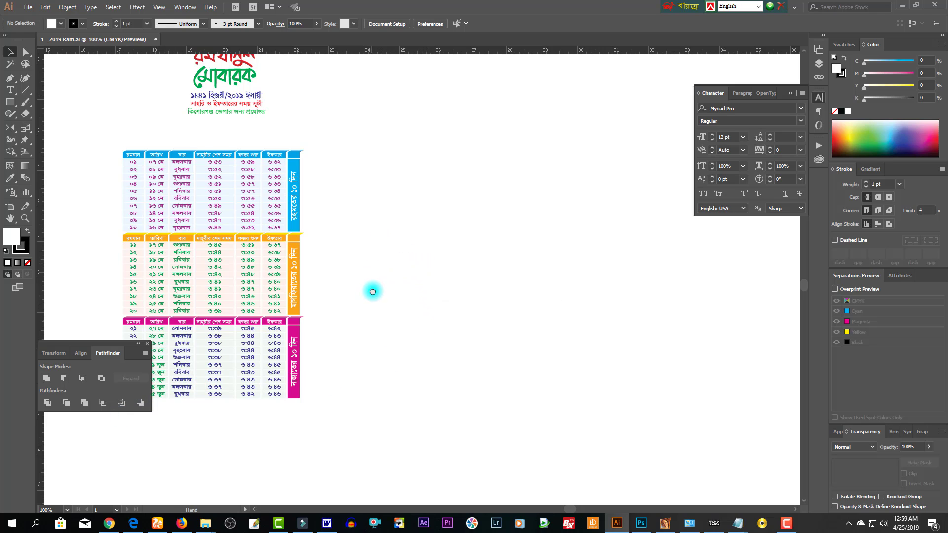
{"action": "left_click_drag", "start_coordinate": [373, 292], "coordinate": [435, 294]}
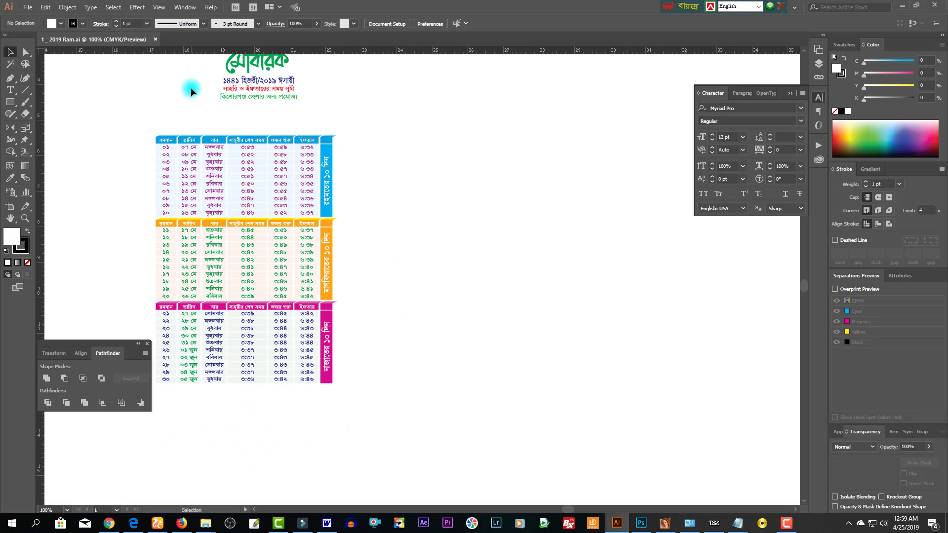
{"action": "left_click", "coordinate": [27, 7]}
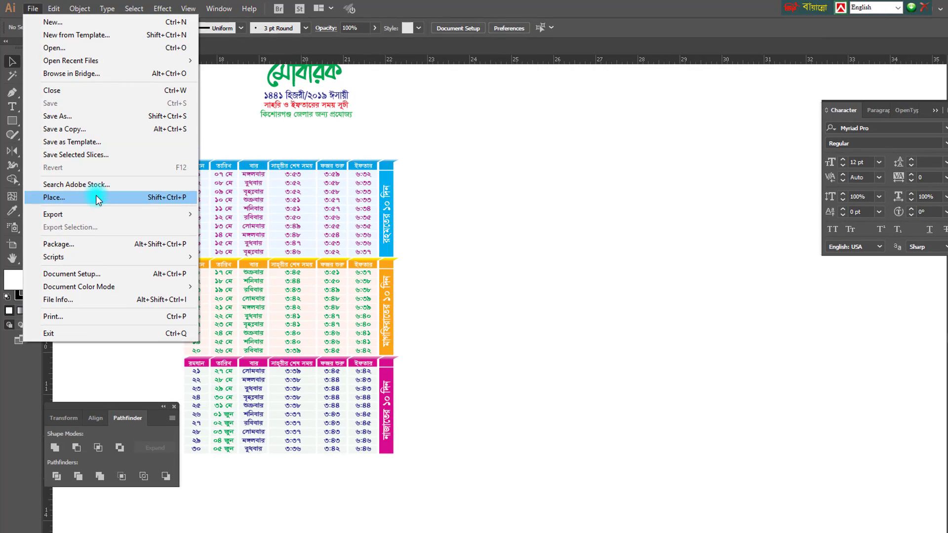
- Place 2019 _1 BAc.psd with import options, flattening its layers into a single image
{"action": "left_click", "coordinate": [96, 194]}
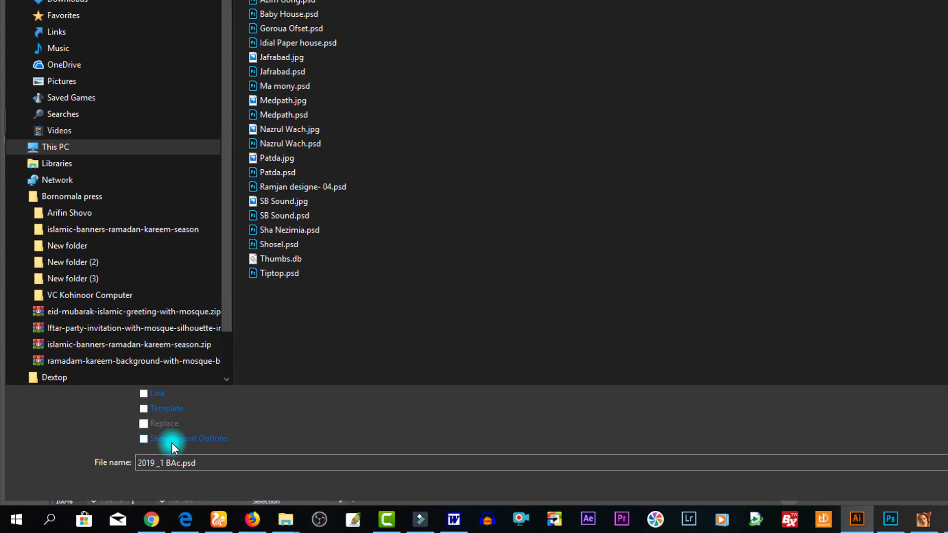
{"action": "left_click", "coordinate": [172, 441]}
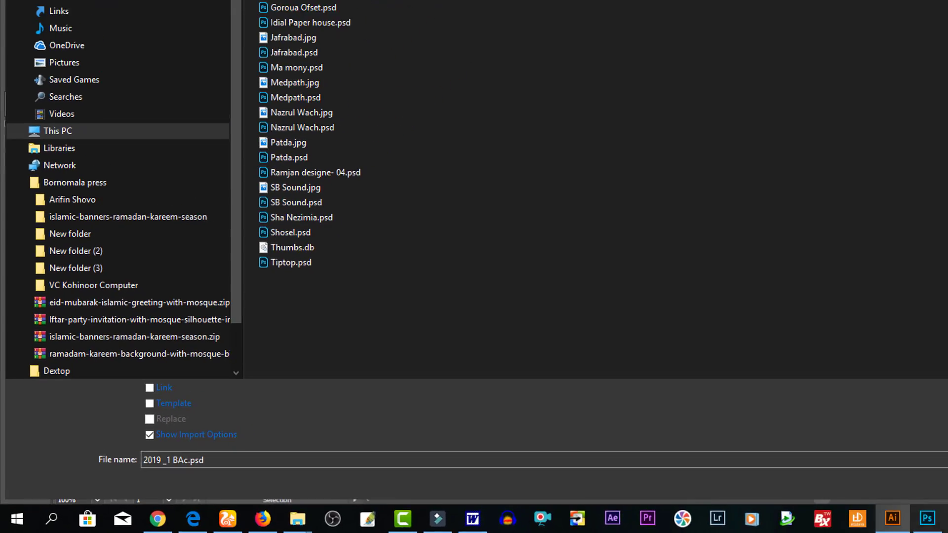
{"action": "left_click", "coordinate": [867, 496]}
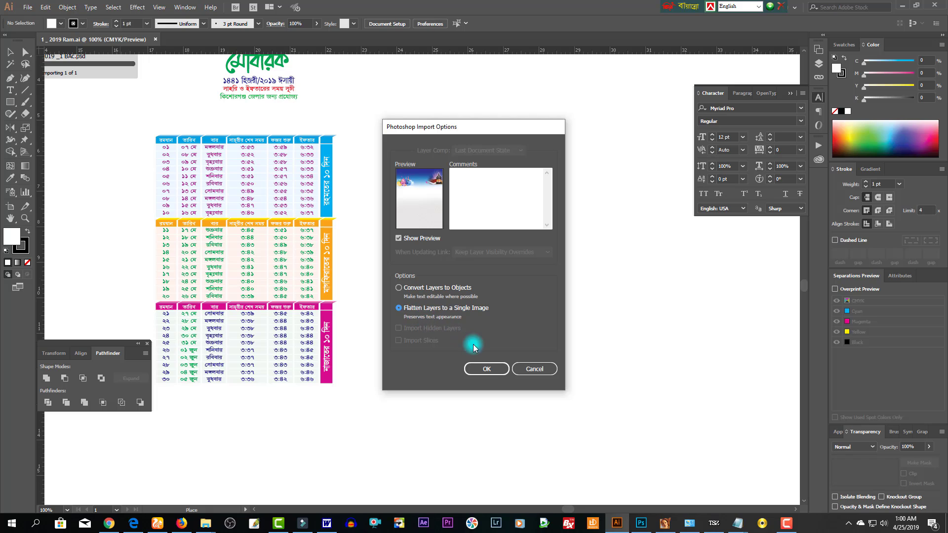
{"action": "left_click", "coordinate": [489, 369]}
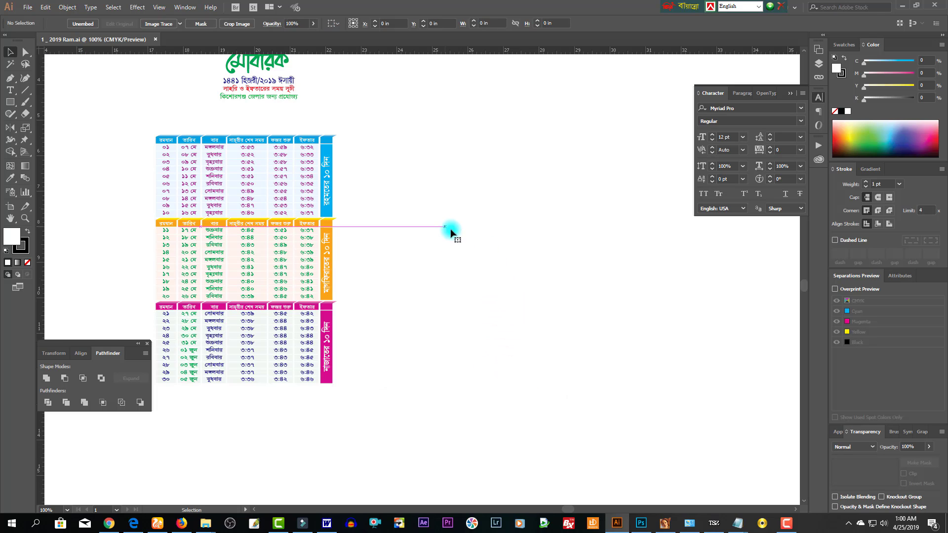
- Drop the flattened poster image onto the page and move it beside the timetable
{"action": "left_click", "coordinate": [445, 227]}
{"action": "left_click_drag", "start_coordinate": [564, 329], "coordinate": [513, 221]}
{"action": "left_click_drag", "start_coordinate": [532, 338], "coordinate": [605, 419]}
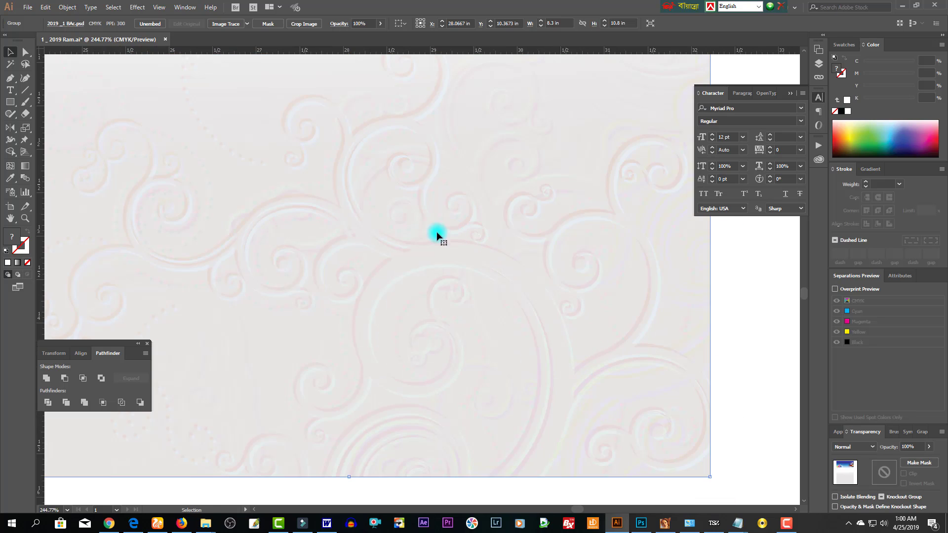
{"action": "key", "text": "Tab"}
{"action": "key", "text": "ctrl+minus"}
{"action": "key", "text": "ctrl+minus"}
{"action": "left_click_drag", "start_coordinate": [470, 263], "coordinate": [472, 341]}
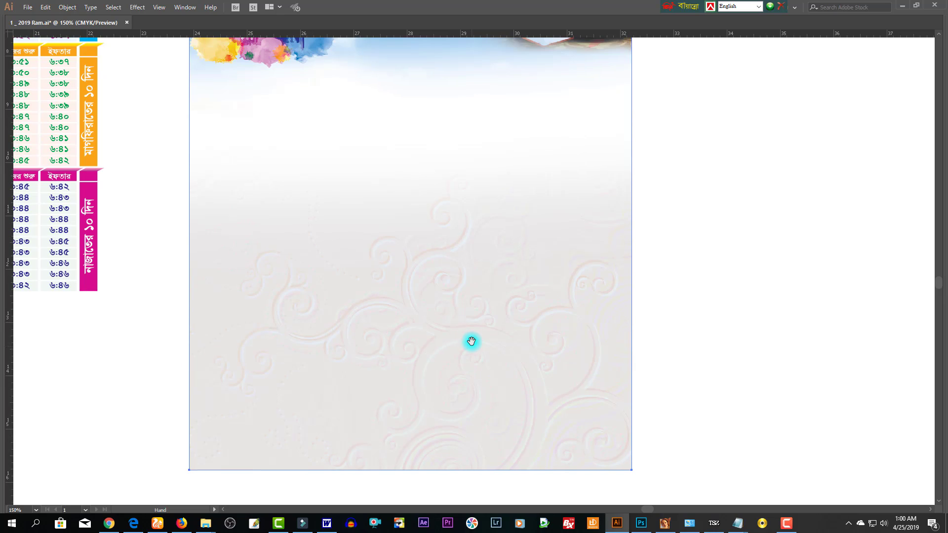
{"action": "key", "text": "ctrl+minus"}
{"action": "key", "text": "ctrl+minus"}
{"action": "scroll", "coordinate": [464, 227], "scroll_direction": "up", "scroll_amount": 5}
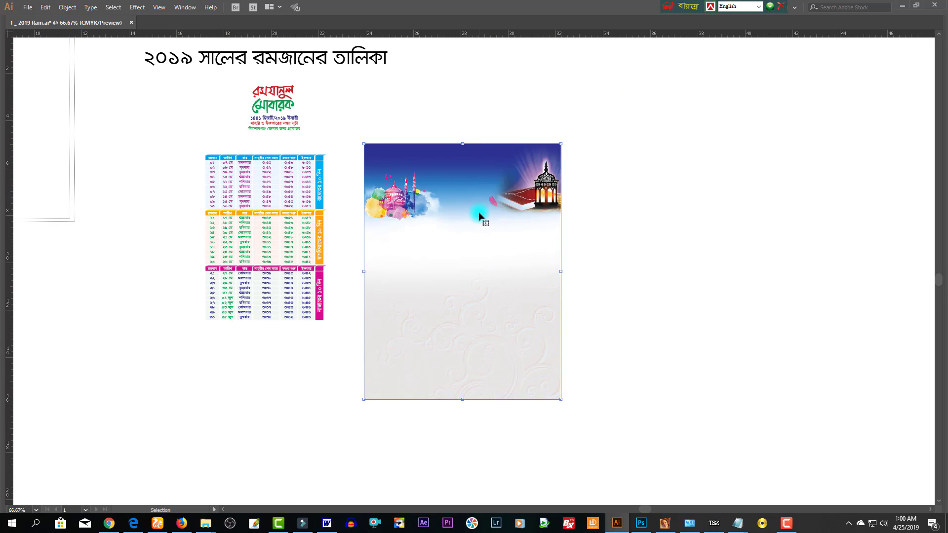
{"action": "left_click_drag", "start_coordinate": [478, 214], "coordinate": [463, 199]}
{"action": "key", "text": "ctrl+plus"}
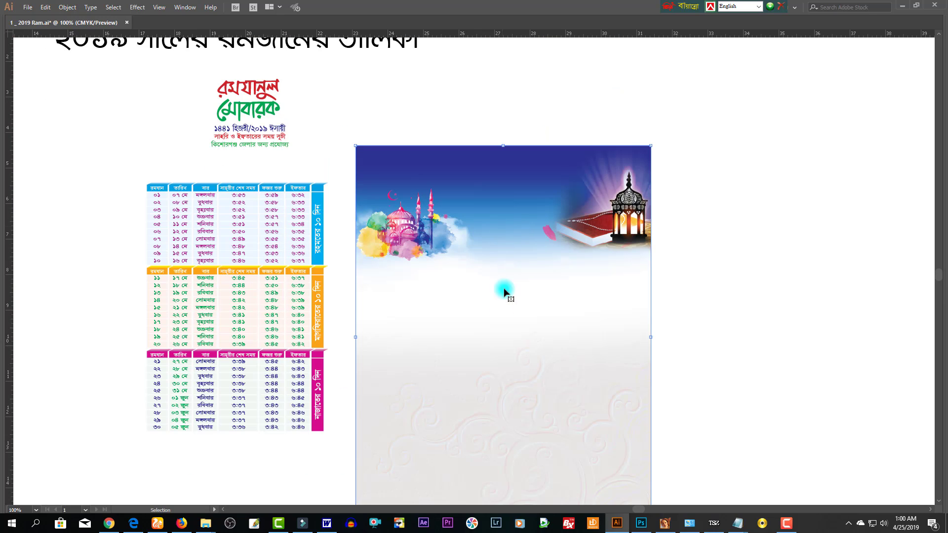
{"action": "scroll", "coordinate": [505, 292], "scroll_direction": "down", "scroll_amount": 2}
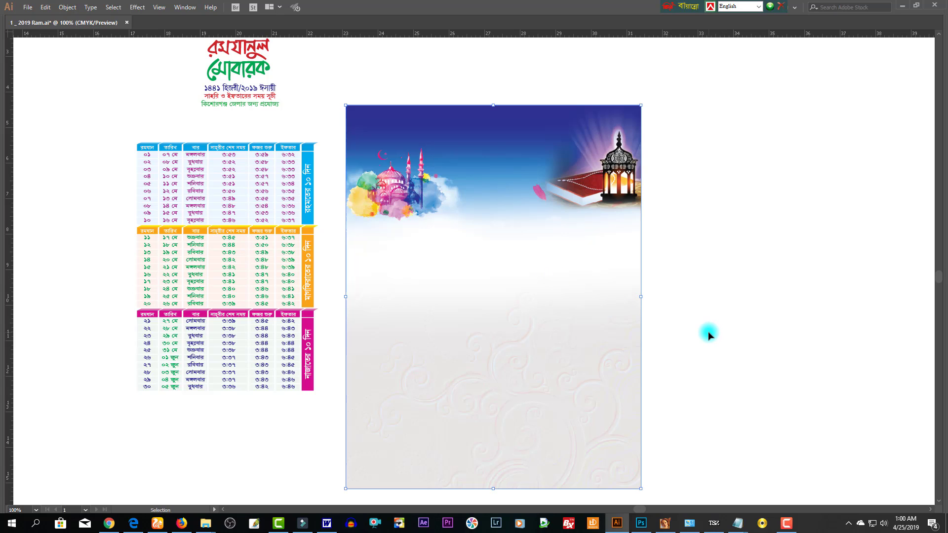
- Add a vertical guide through the image centre and lock the image with Ctrl+2
{"action": "key", "text": "a"}
{"action": "left_click_drag", "start_coordinate": [483, 233], "coordinate": [477, 280]}
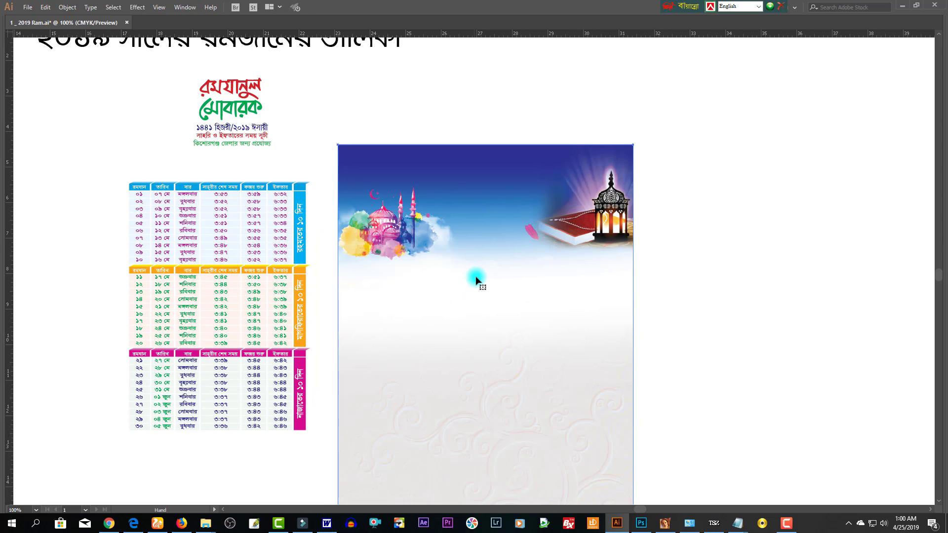
{"action": "key", "text": "v"}
{"action": "left_click_drag", "start_coordinate": [7, 207], "coordinate": [522, 171]}
{"action": "left_click", "coordinate": [523, 119]}
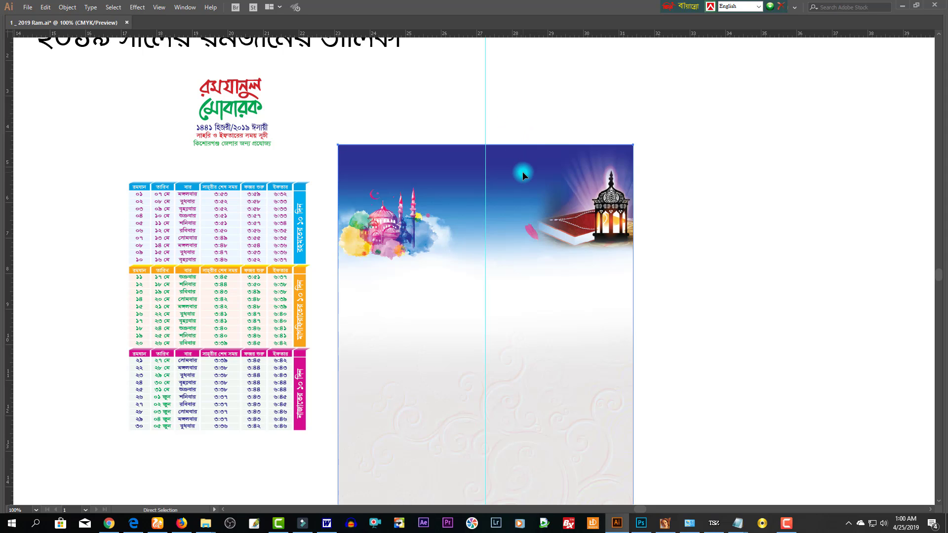
{"action": "key", "text": "ctrl+2"}
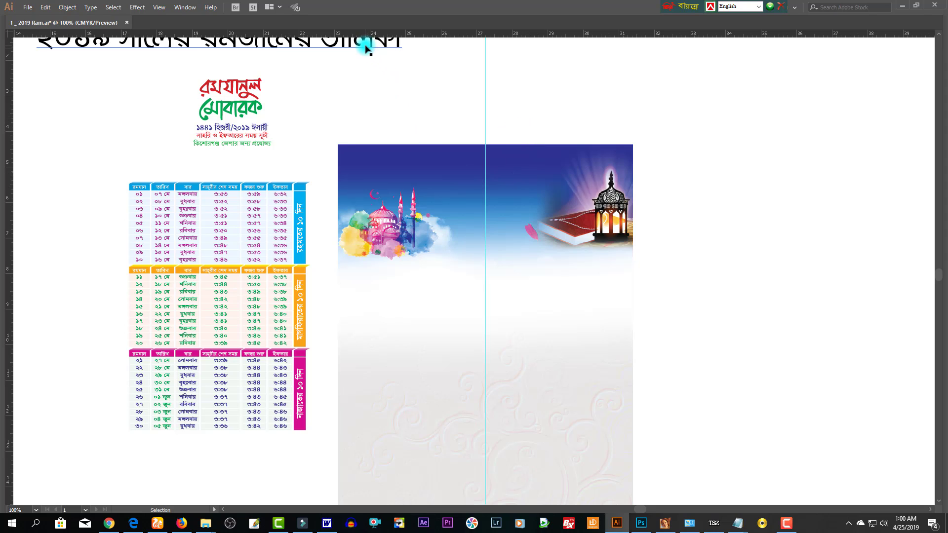
- Move the heading text onto the poster top, resize its box, and make the title bold
{"action": "left_click_drag", "start_coordinate": [398, 44], "coordinate": [586, 108]}
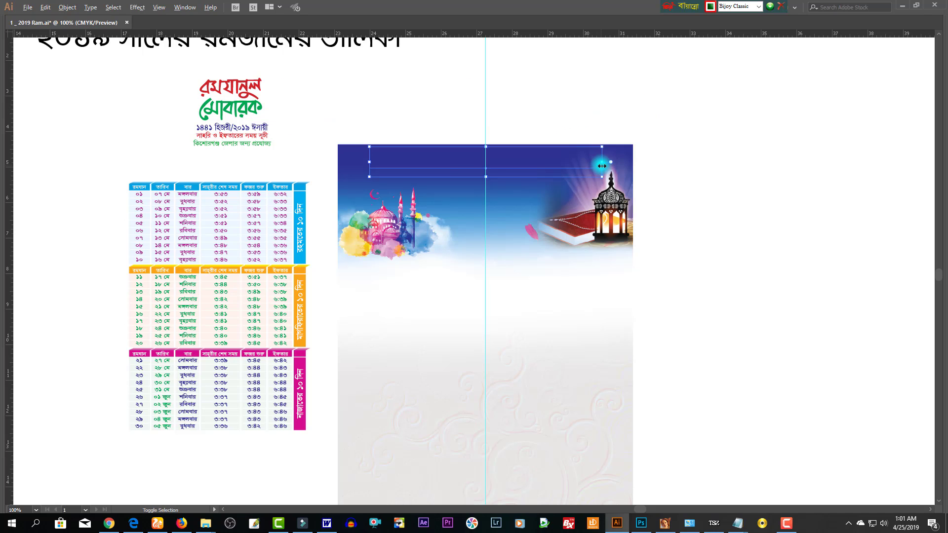
{"action": "left_click_drag", "start_coordinate": [601, 162], "coordinate": [586, 162]}
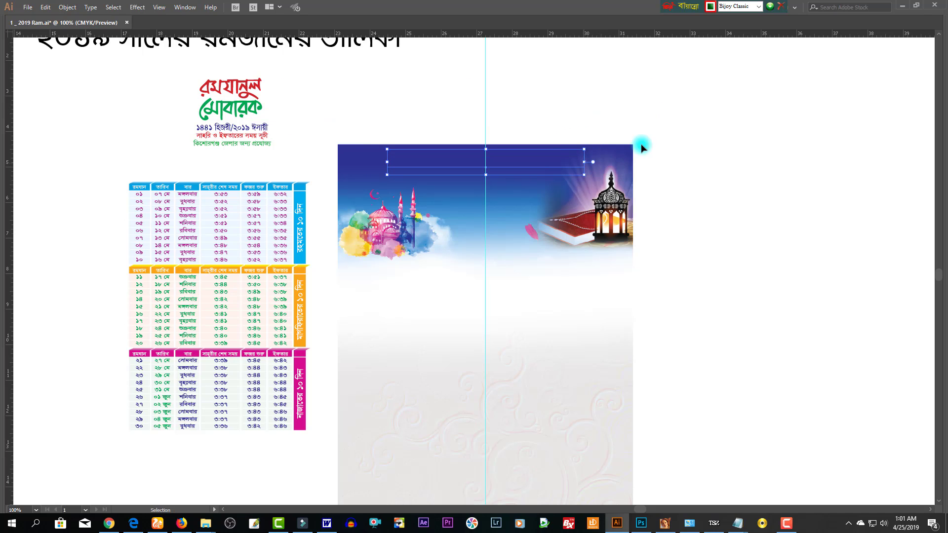
{"action": "key", "text": "Tab"}
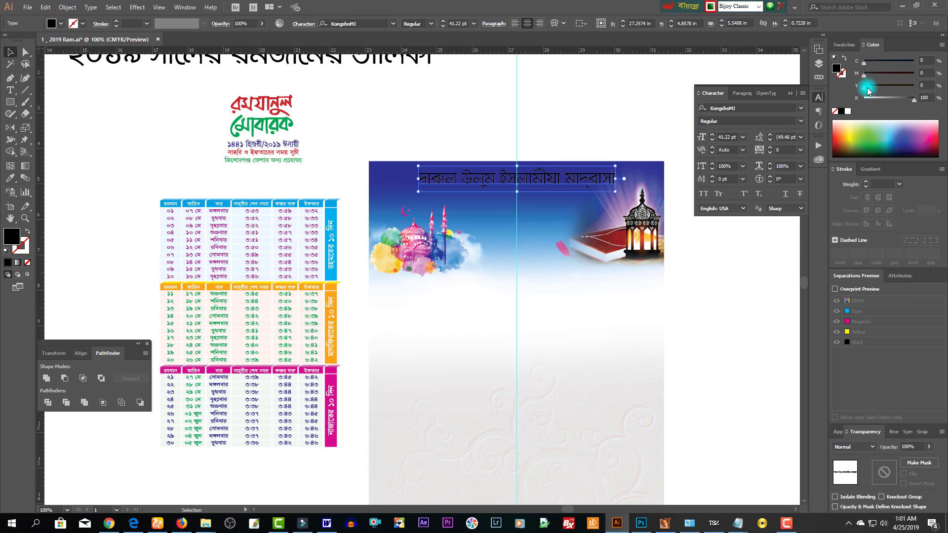
{"action": "left_click", "coordinate": [800, 121]}
{"action": "left_click", "coordinate": [748, 153]}
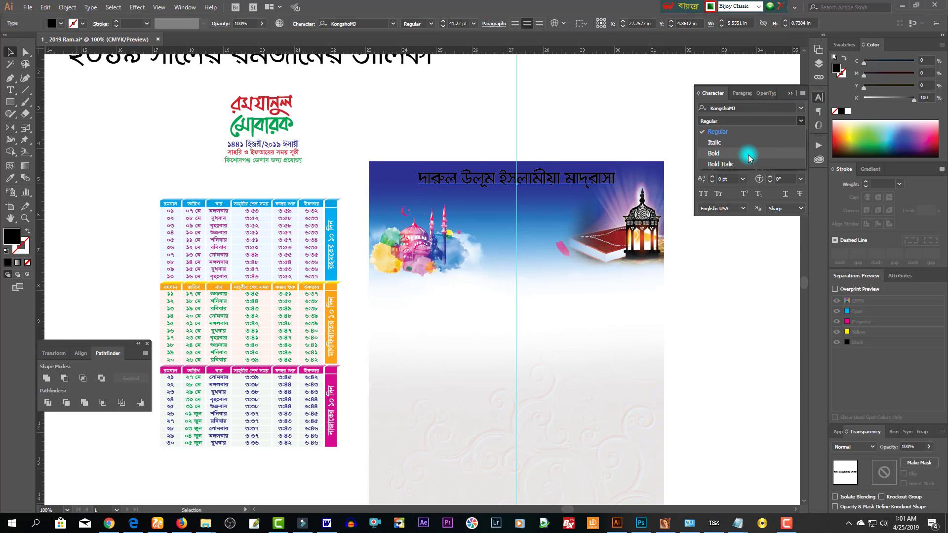
- Lower the title slightly and enlarge it to about 45 pt
{"action": "left_click_drag", "start_coordinate": [444, 141], "coordinate": [490, 232]}
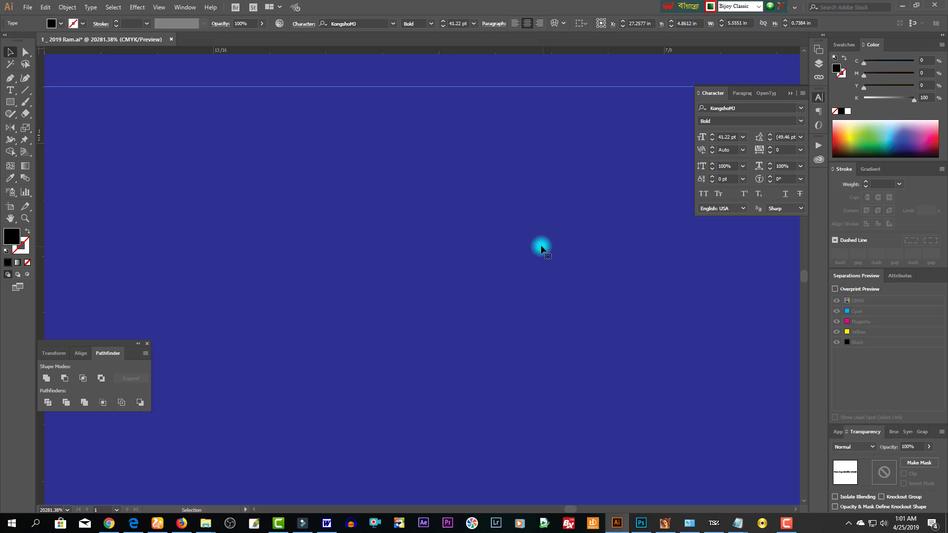
{"action": "left_click", "coordinate": [452, 231], "text": "alt"}
{"action": "left_click", "coordinate": [449, 230], "text": "alt"}
{"action": "left_click", "coordinate": [472, 409], "text": "alt"}
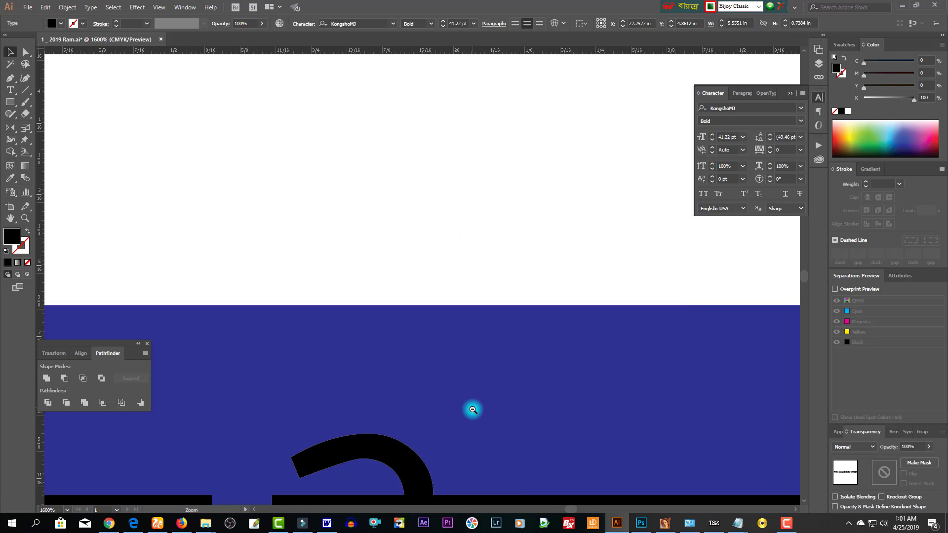
{"action": "left_click", "coordinate": [474, 410], "text": "alt"}
{"action": "left_click", "coordinate": [457, 336], "text": "alt"}
{"action": "left_click", "coordinate": [529, 239], "text": "alt"}
{"action": "left_click", "coordinate": [481, 266], "text": "alt"}
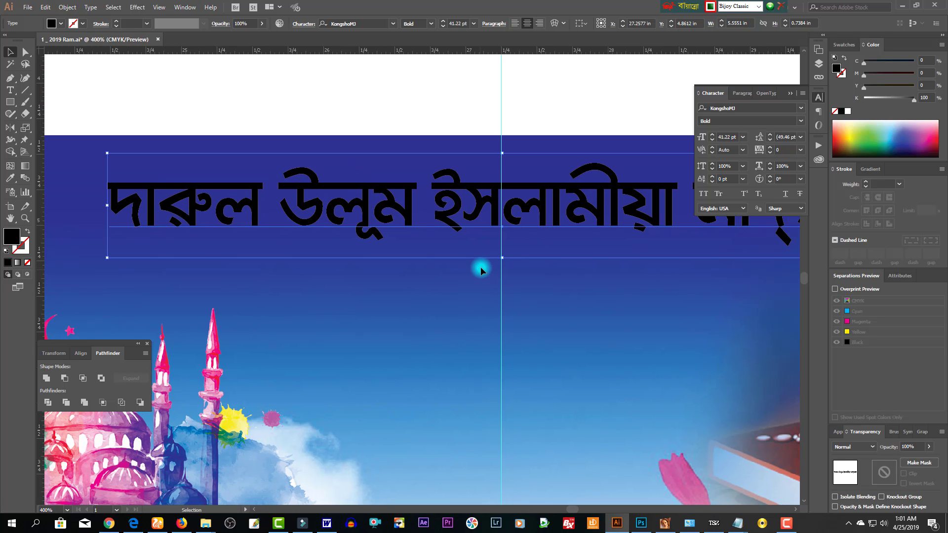
{"action": "left_click", "coordinate": [514, 229], "text": "alt"}
{"action": "left_click_drag", "start_coordinate": [524, 250], "coordinate": [532, 218]}
{"action": "left_click_drag", "start_coordinate": [438, 219], "coordinate": [438, 228]}
{"action": "left_click_drag", "start_coordinate": [622, 232], "coordinate": [639, 231]}
- Put the small Bengali line above the title in white and colour the title yellow
{"action": "left_click_drag", "start_coordinate": [481, 252], "coordinate": [473, 196]}
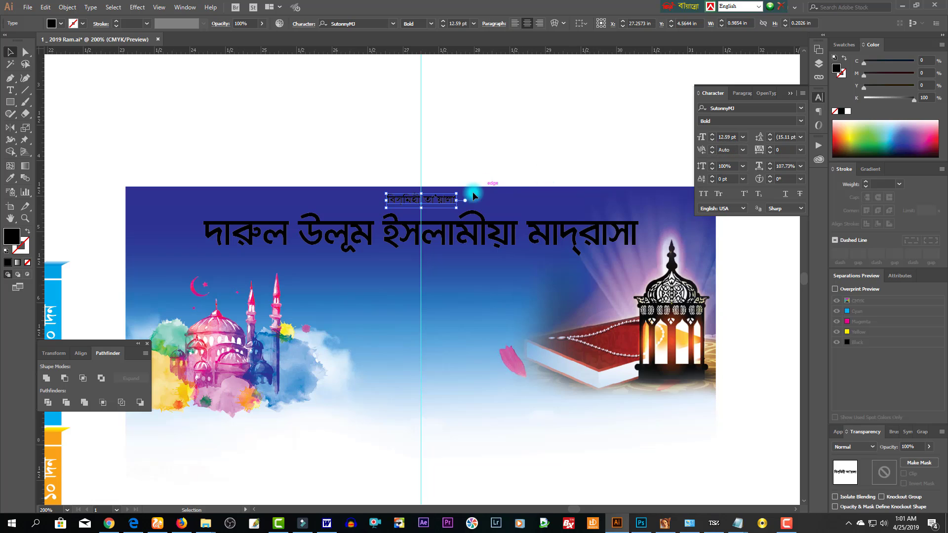
{"action": "left_click", "coordinate": [848, 111]}
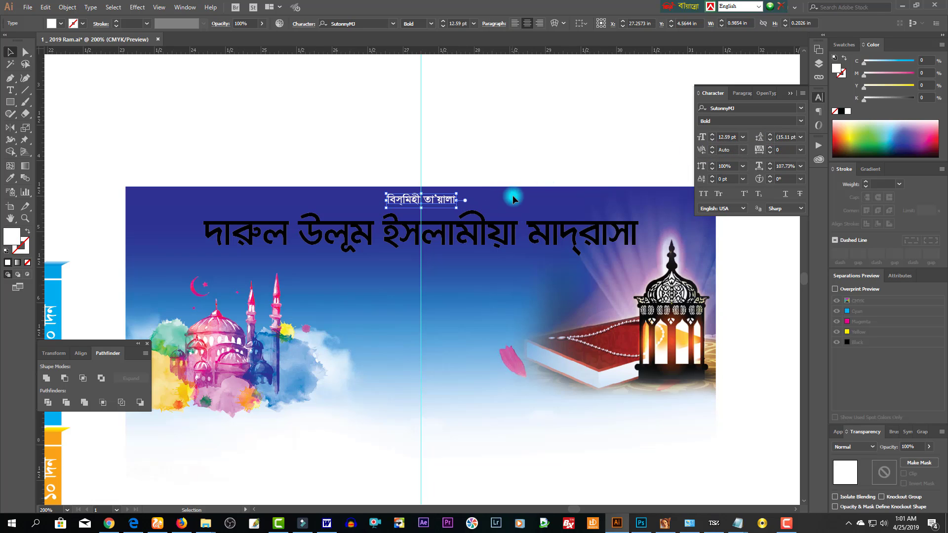
{"action": "key", "text": "Down"}
{"action": "left_click", "coordinate": [453, 239]}
{"action": "key", "text": "Down"}
{"action": "key", "text": "Down"}
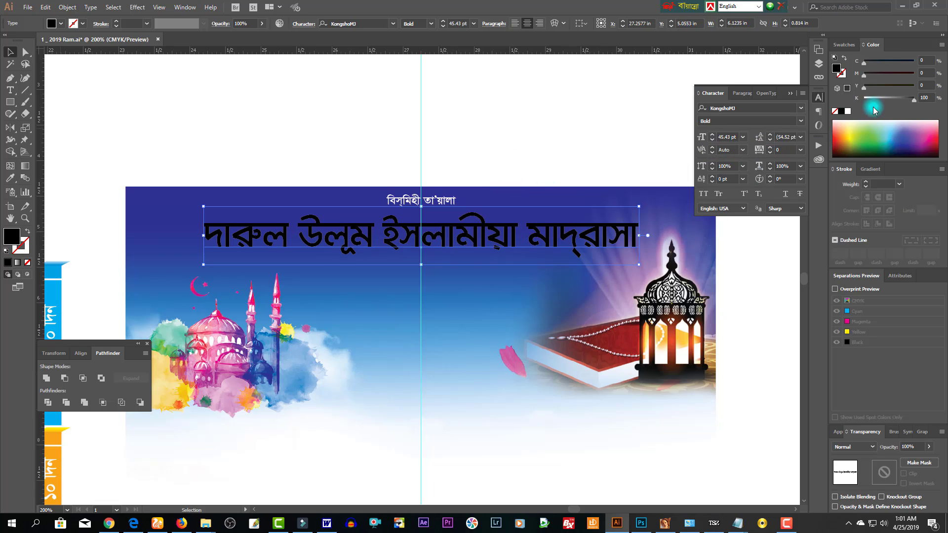
{"action": "left_click", "coordinate": [854, 133]}
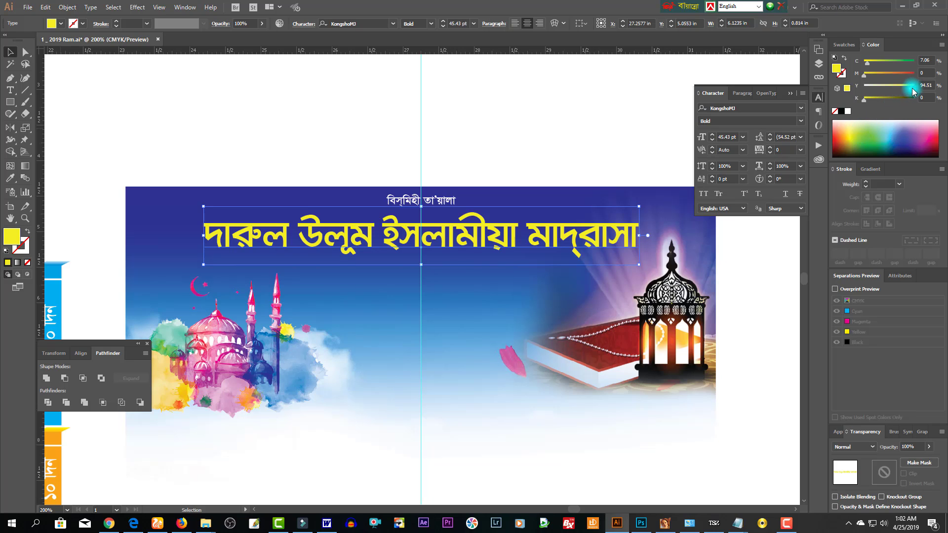
{"action": "left_click_drag", "start_coordinate": [878, 65], "coordinate": [864, 65]}
- Duplicate the small line below the title and replace its text with 'এখানে ঠিকানা দিয়ে দিতে পারেন'
{"action": "key", "text": "ctrl+minus"}
{"action": "left_click_drag", "start_coordinate": [515, 176], "coordinate": [516, 227]}
{"action": "triple_click", "coordinate": [524, 226]}
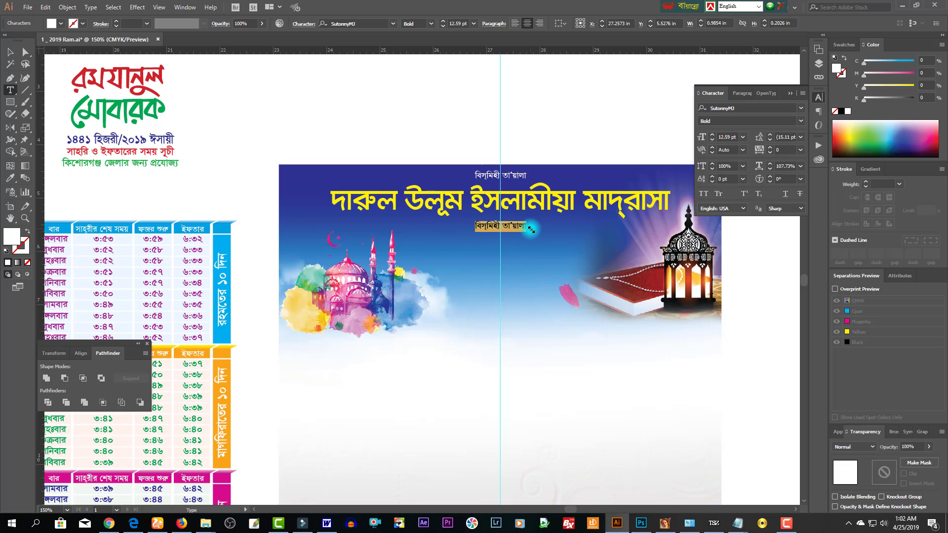
{"action": "type", "text": "এখানে ঠিকানা দিয়ে দিতে পারেন"}
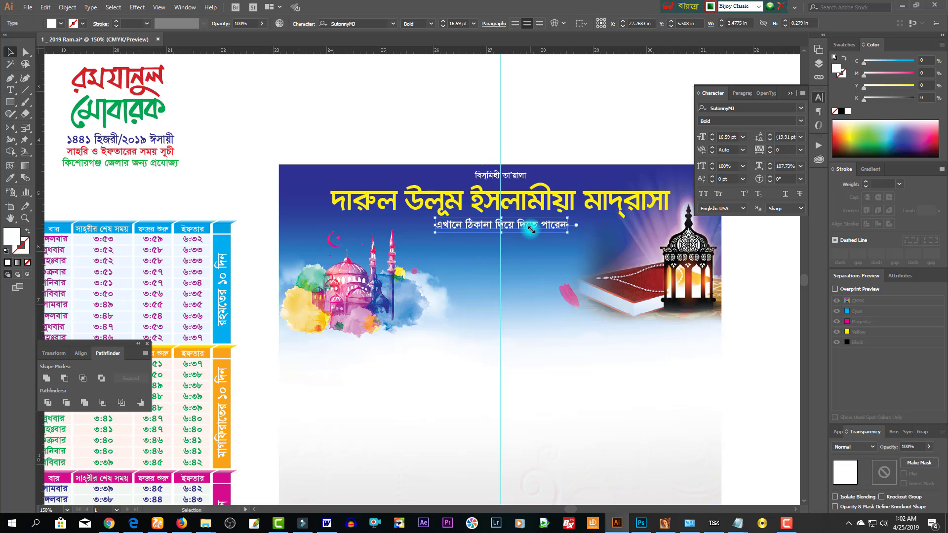
{"action": "key", "text": "ctrl+t"}
{"action": "key", "text": "Tab"}
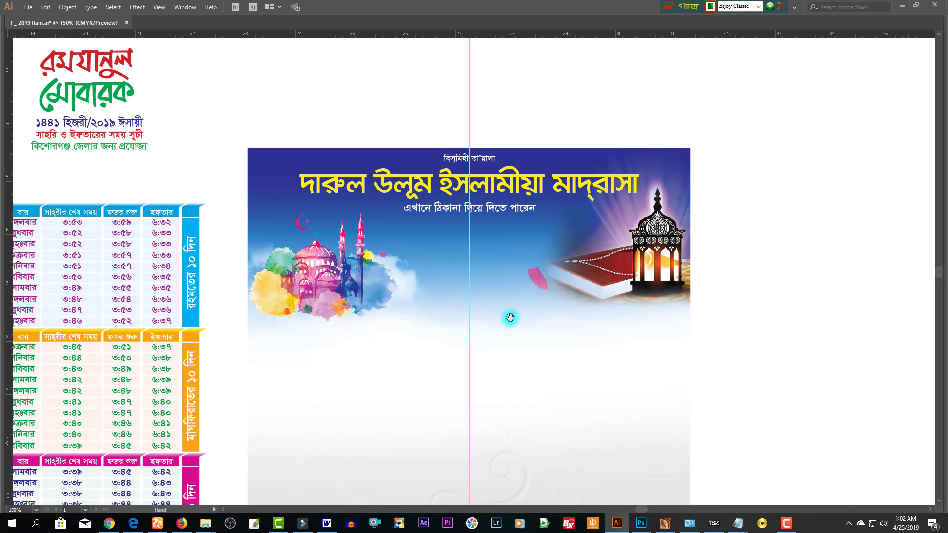
{"action": "left_click_drag", "start_coordinate": [511, 318], "coordinate": [556, 260]}
{"action": "key", "text": "ctrl+minus"}
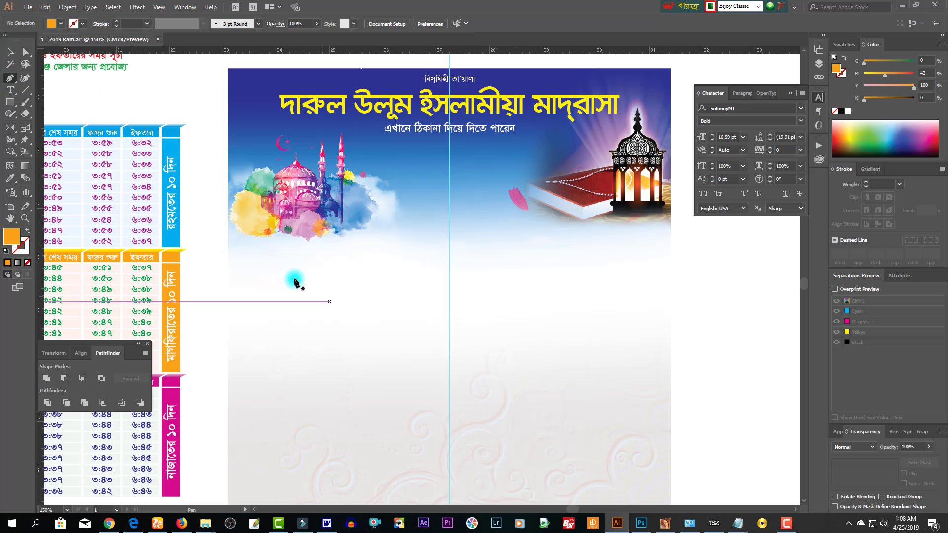
- Draw a wavy path with the Pen tool and swap its orange fill to an orange stroke
{"action": "left_click", "coordinate": [357, 321]}
{"action": "mouse_move", "coordinate": [405, 306]}
{"action": "left_mouse_down"}
{"action": "mouse_move", "coordinate": [405, 246]}
{"action": "mouse_move", "coordinate": [488, 239]}
{"action": "left_mouse_up"}
{"action": "key", "text": "ctrl+z"}
{"action": "key", "text": "ctrl+z"}
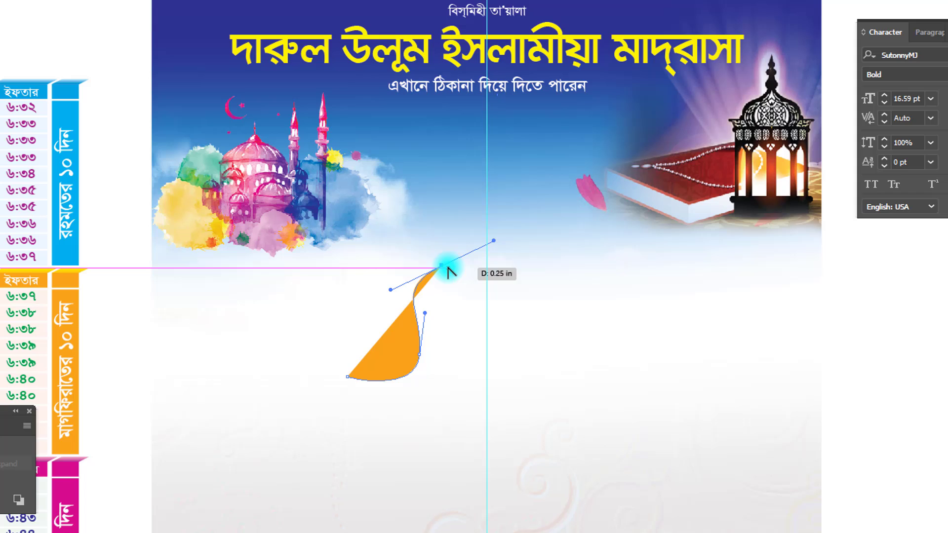
{"action": "left_click_drag", "start_coordinate": [449, 272], "coordinate": [522, 271]}
{"action": "left_click", "coordinate": [446, 224]}
{"action": "key", "text": "ctrl+z"}
{"action": "key", "text": "ctrl+z"}
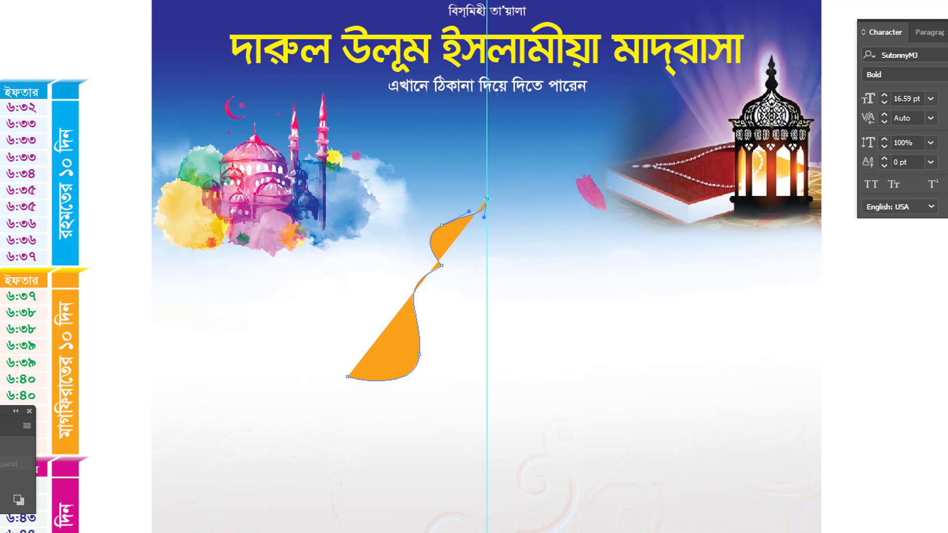
{"action": "key", "text": "v"}
{"action": "key", "text": "shift+x"}
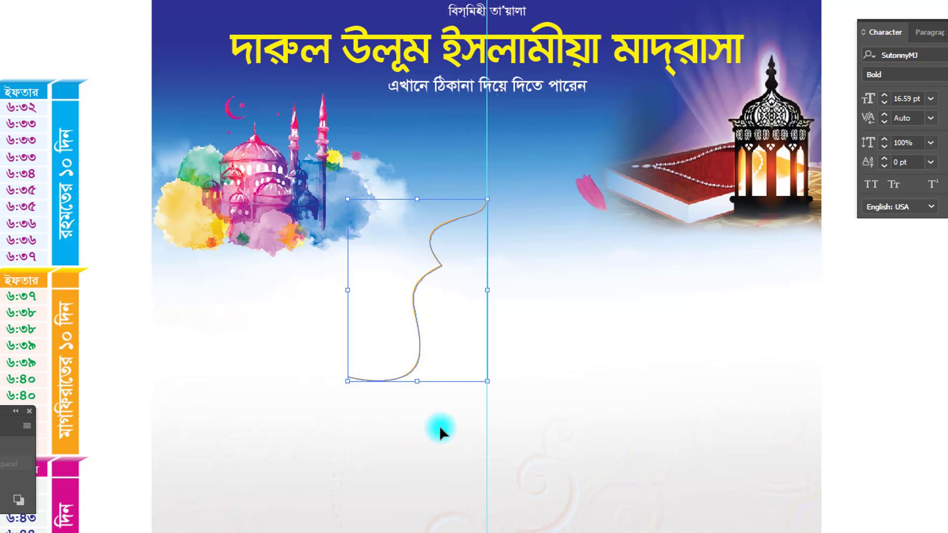
{"action": "left_click", "coordinate": [513, 378]}
- Raise the orange curve and stretch it leftward toward the mosque art
{"action": "key", "text": "z"}
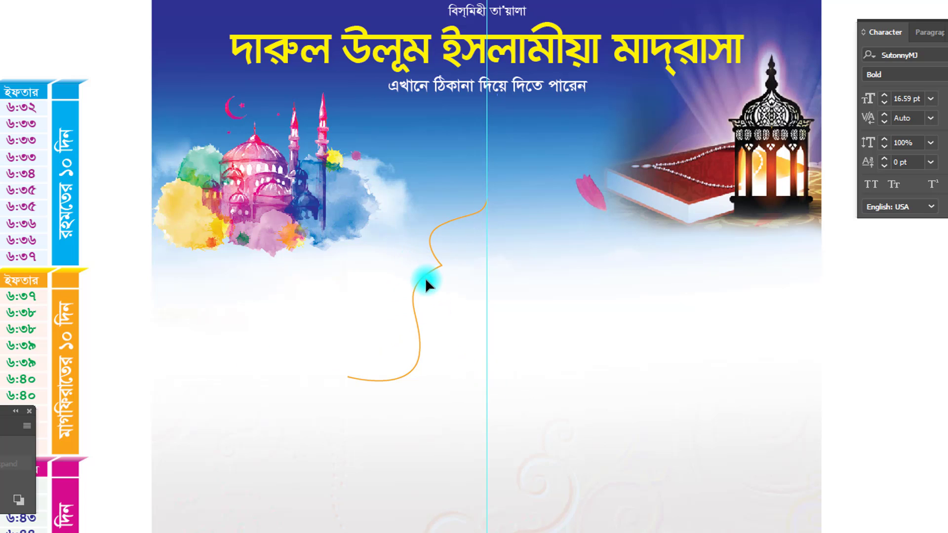
{"action": "left_click_drag", "start_coordinate": [423, 279], "coordinate": [423, 258]}
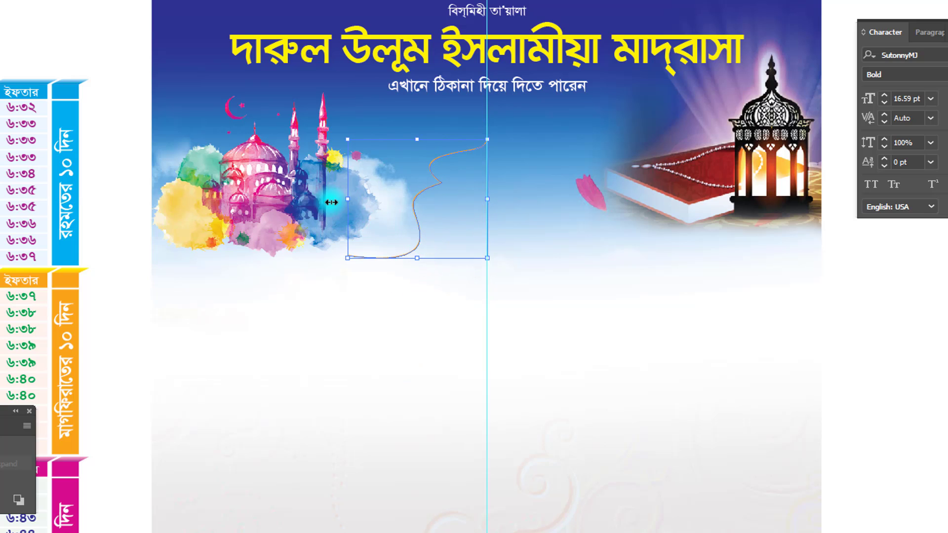
{"action": "left_click_drag", "start_coordinate": [332, 203], "coordinate": [295, 202]}
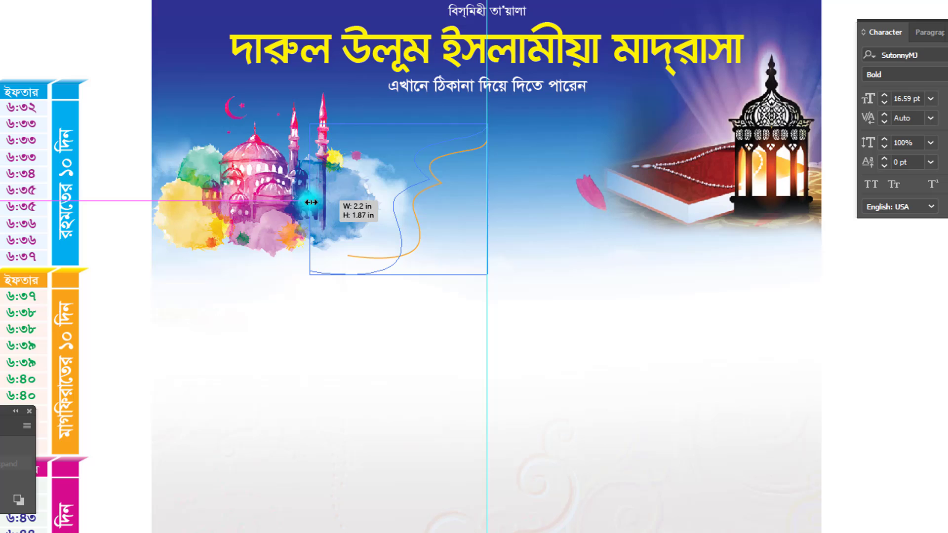
{"action": "left_click", "coordinate": [386, 215]}
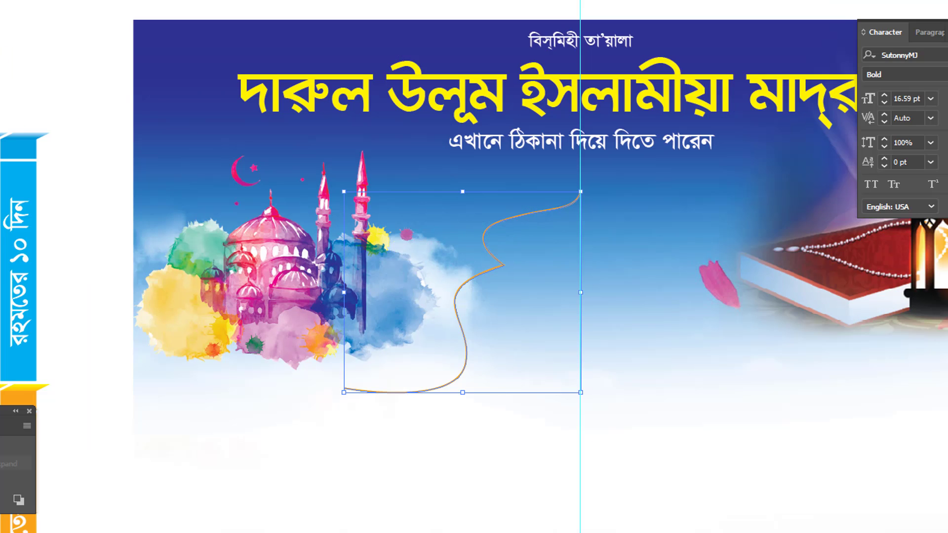
- Reshape the curve's upper bend by moving an anchor and adjusting its handles
{"action": "key", "text": "a"}
{"action": "left_click", "coordinate": [457, 276]}
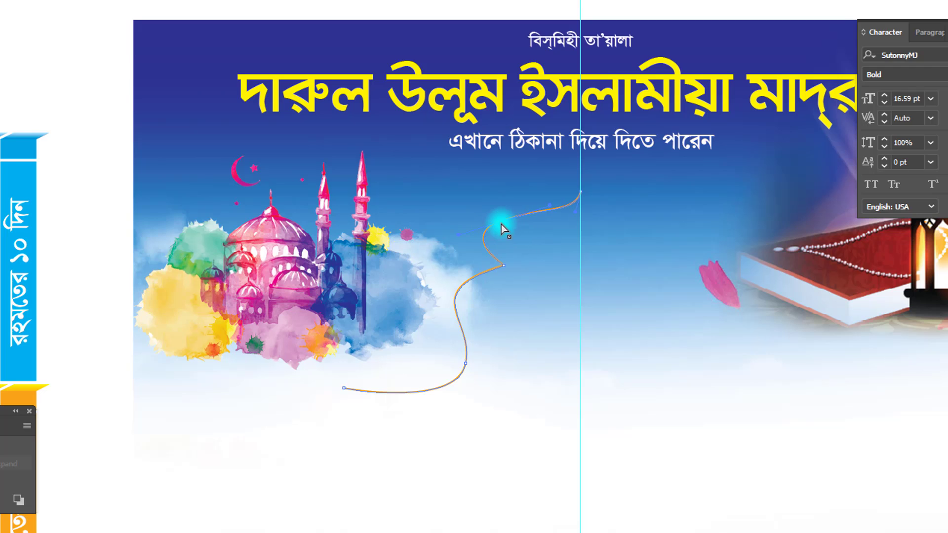
{"action": "left_click_drag", "start_coordinate": [481, 238], "coordinate": [538, 253]}
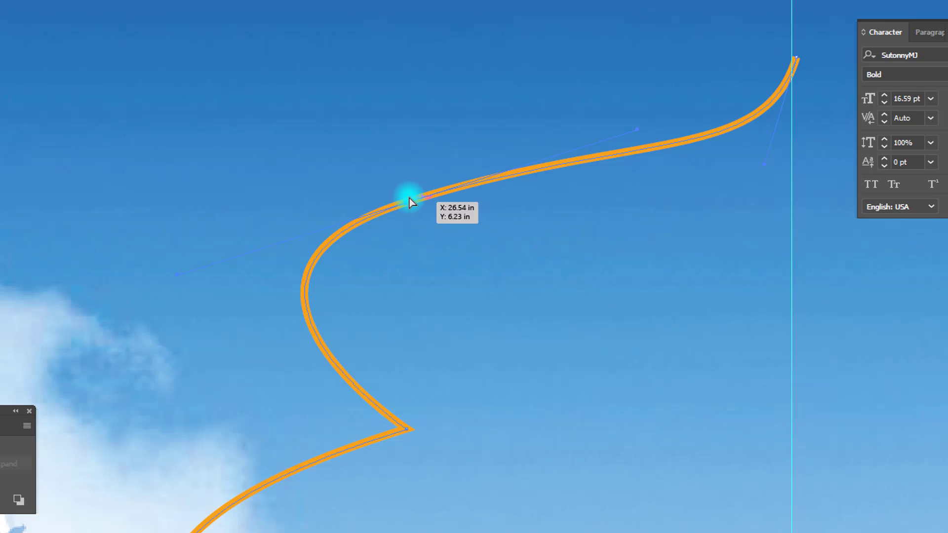
{"action": "left_click_drag", "start_coordinate": [409, 199], "coordinate": [476, 159]}
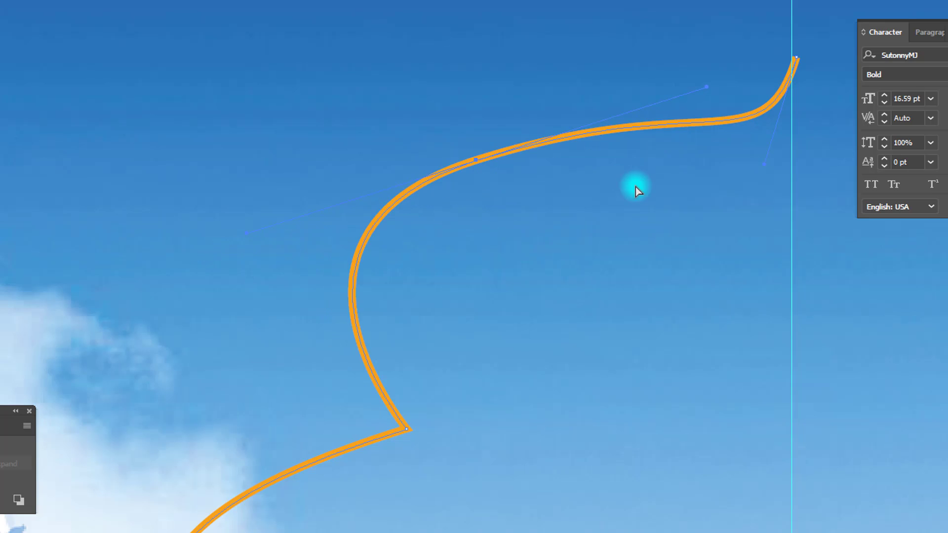
{"action": "key", "text": "v"}
{"action": "left_click", "coordinate": [570, 239], "text": "ctrl+alt"}
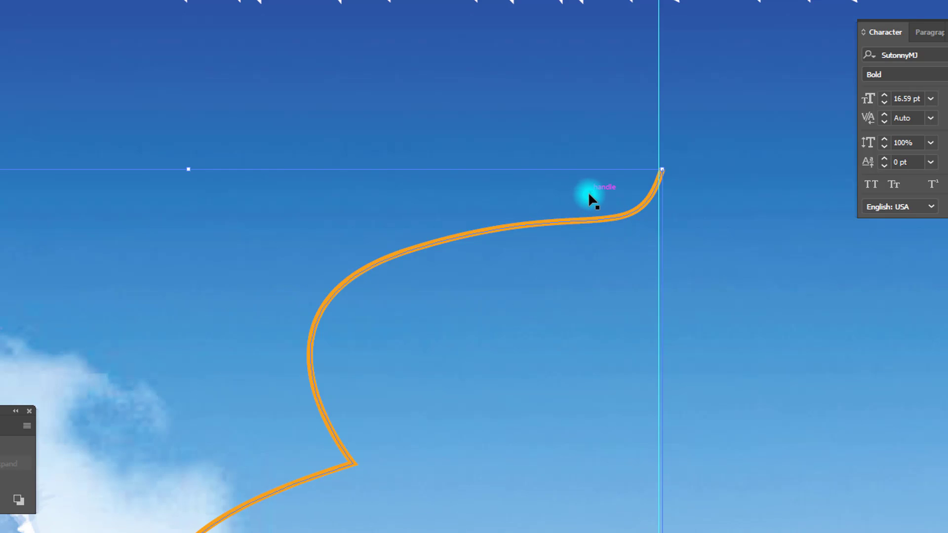
{"action": "left_click", "coordinate": [589, 192]}
{"action": "left_click_drag", "start_coordinate": [591, 194], "coordinate": [533, 218]}
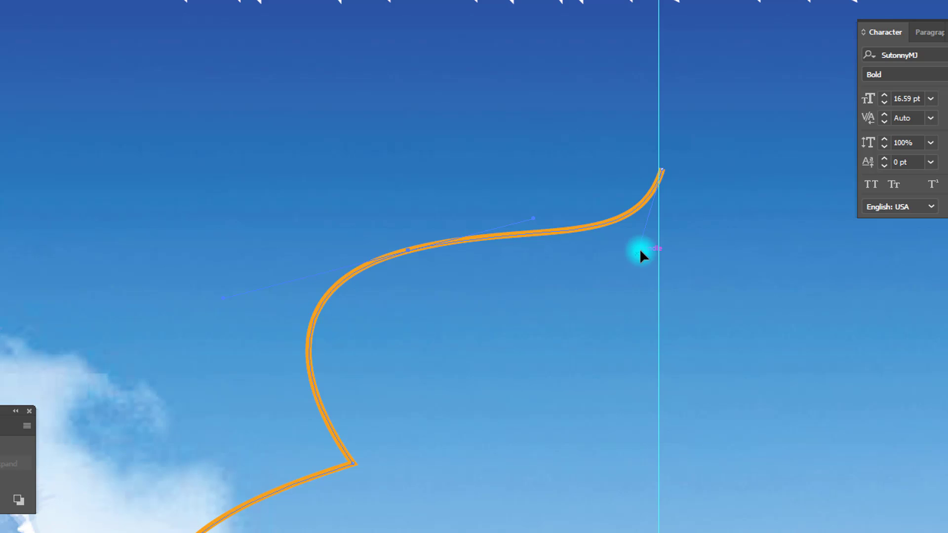
{"action": "left_click_drag", "start_coordinate": [639, 248], "coordinate": [649, 237]}
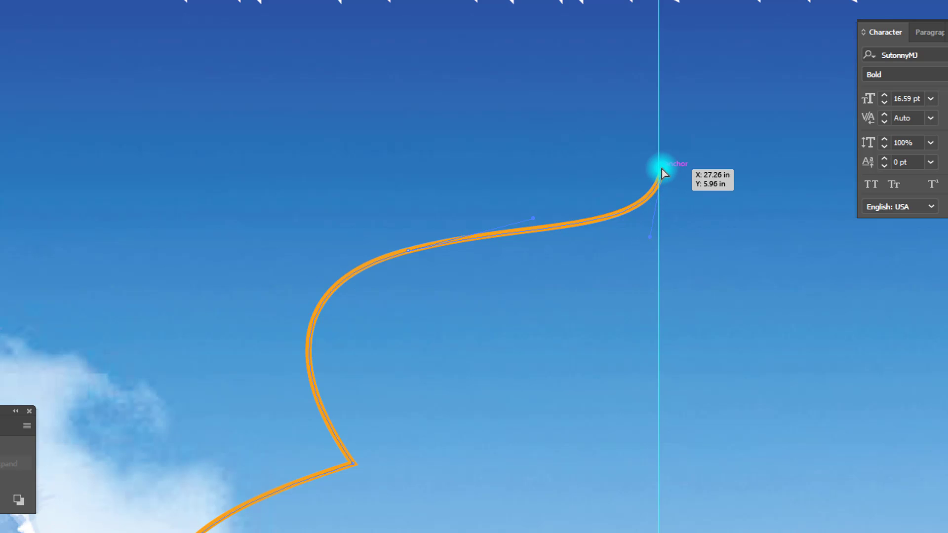
- Snap the curve's top end onto the centre-guide intersection
{"action": "key", "text": "ctrl+space"}
{"action": "left_click_drag", "start_coordinate": [614, 129], "coordinate": [700, 228]}
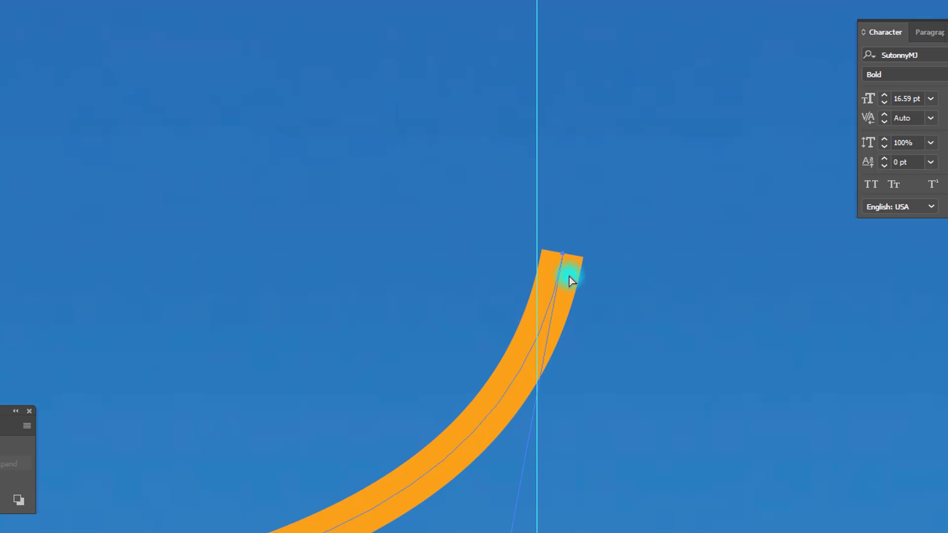
{"action": "left_click_drag", "start_coordinate": [567, 261], "coordinate": [535, 253]}
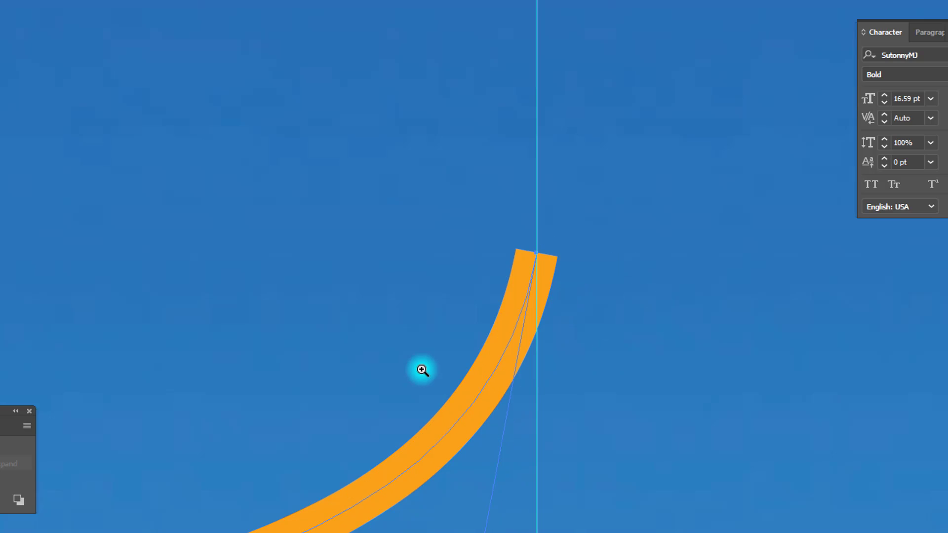
{"action": "left_click", "coordinate": [418, 370], "text": "ctrl+alt"}
{"action": "left_click", "coordinate": [410, 367], "text": "ctrl+alt"}
{"action": "left_click", "coordinate": [340, 361], "text": "ctrl+alt"}
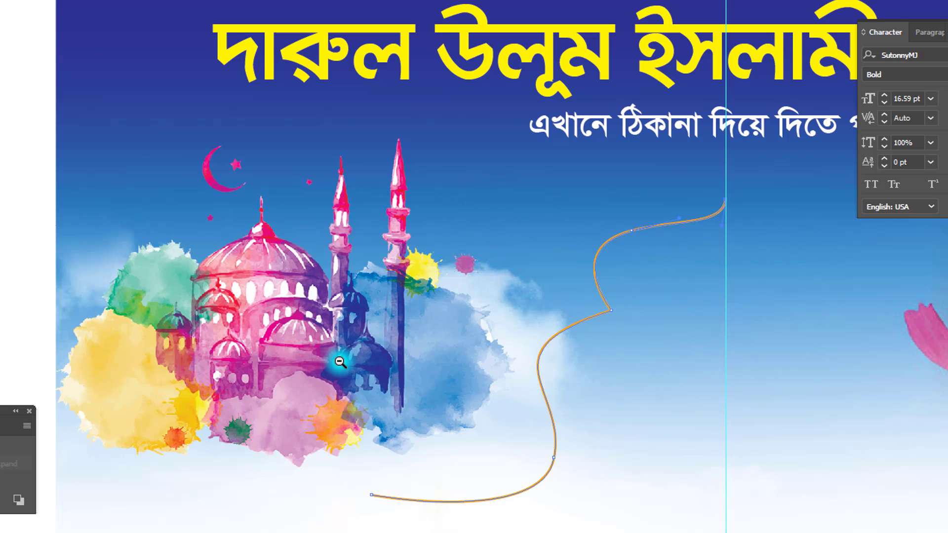
{"action": "left_click", "coordinate": [340, 362], "text": "ctrl+alt"}
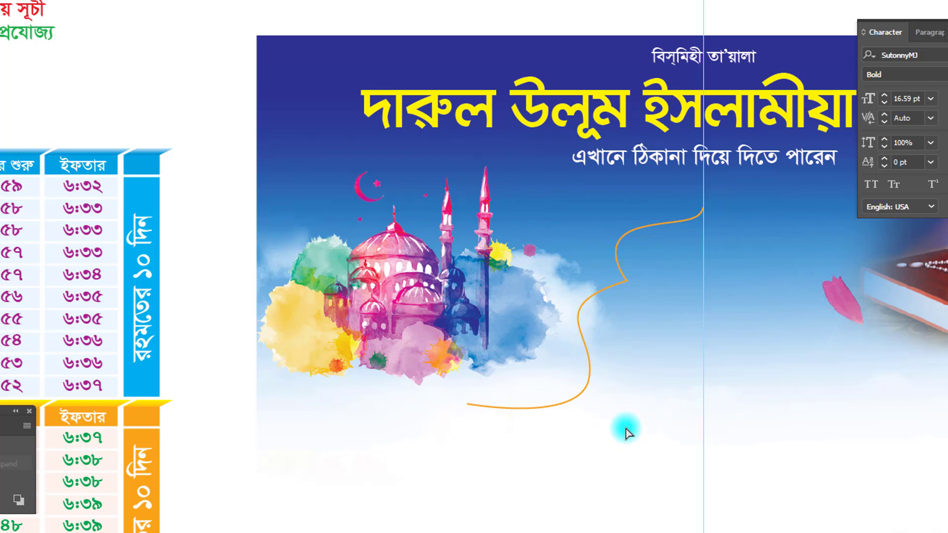
- Reshape the orange curve's points and handles to widen its bend and reach the left guide
{"action": "left_click_drag", "start_coordinate": [627, 428], "coordinate": [410, 353]}
{"action": "key", "text": "shift+Left"}
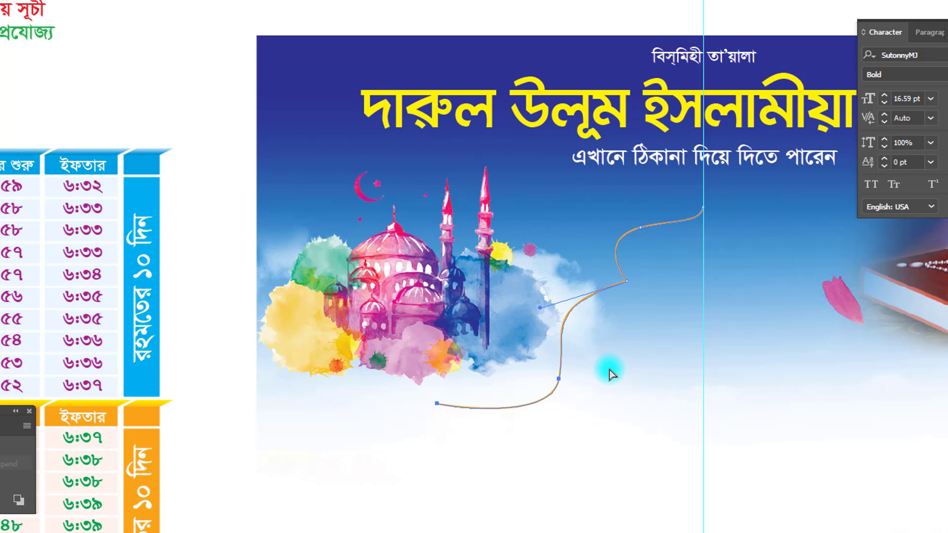
{"action": "left_click", "coordinate": [558, 379]}
{"action": "left_click_drag", "start_coordinate": [558, 380], "coordinate": [569, 378]}
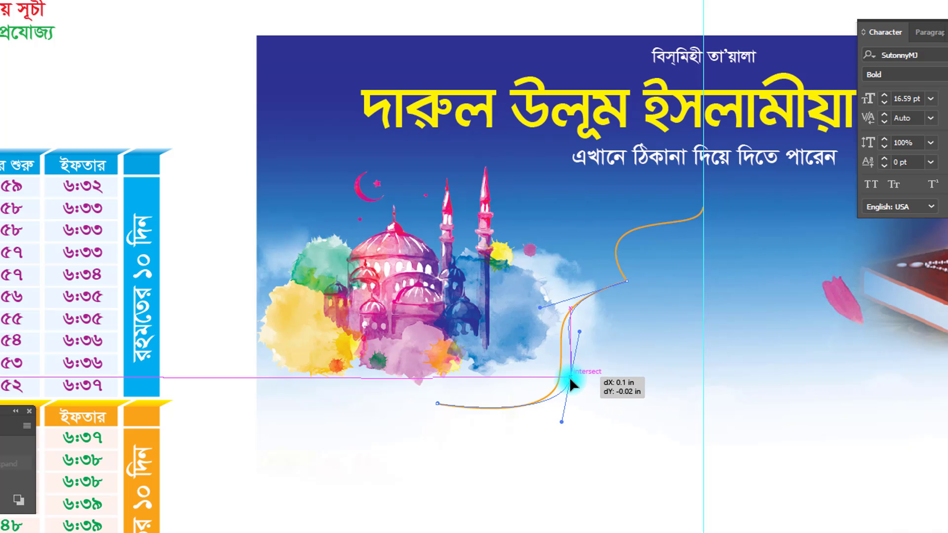
{"action": "left_click_drag", "start_coordinate": [535, 303], "coordinate": [492, 316]}
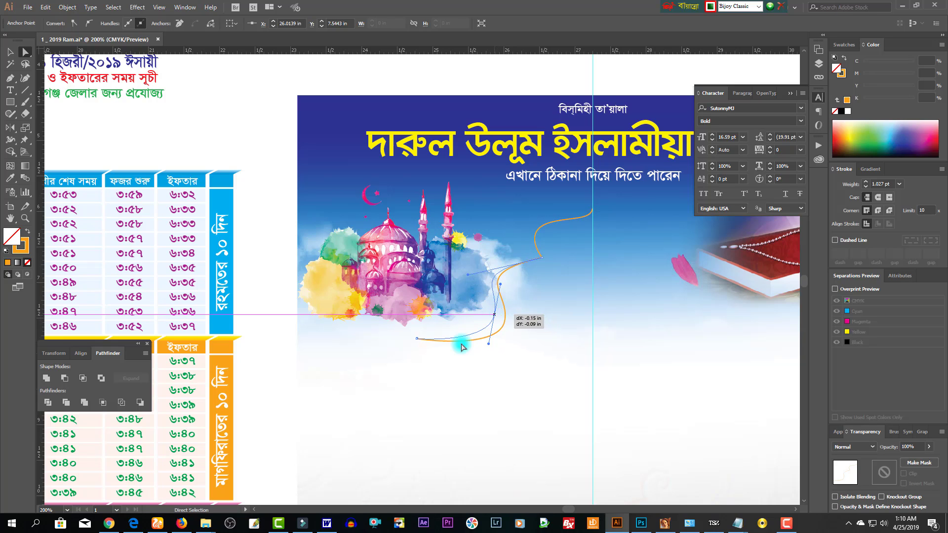
{"action": "left_click_drag", "start_coordinate": [416, 339], "coordinate": [297, 322]}
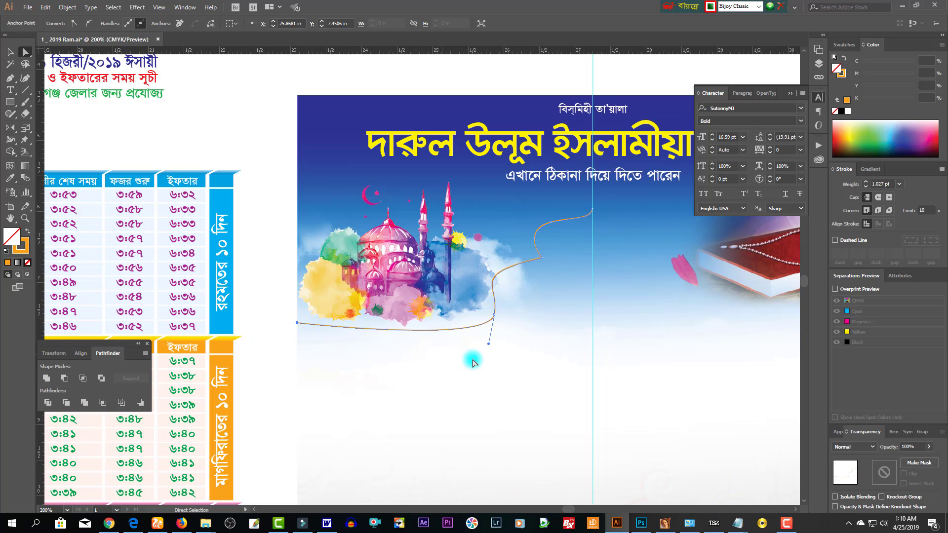
{"action": "left_click_drag", "start_coordinate": [489, 347], "coordinate": [425, 369]}
- Undo the last handle adjustments, reverting the orange curve to its earlier shape
{"action": "left_click_drag", "start_coordinate": [509, 336], "coordinate": [470, 304]}
{"action": "key", "text": "ctrl+z"}
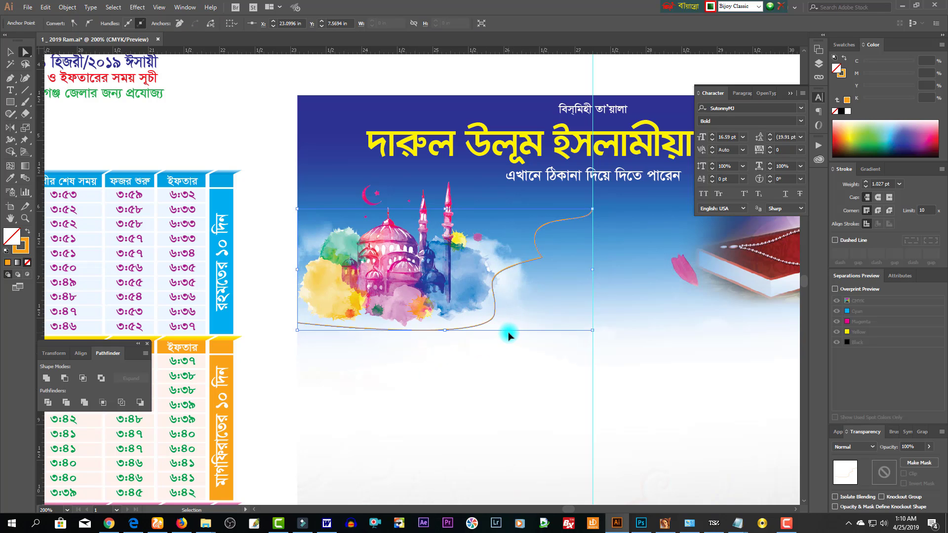
{"action": "key", "text": "ctrl+z"}
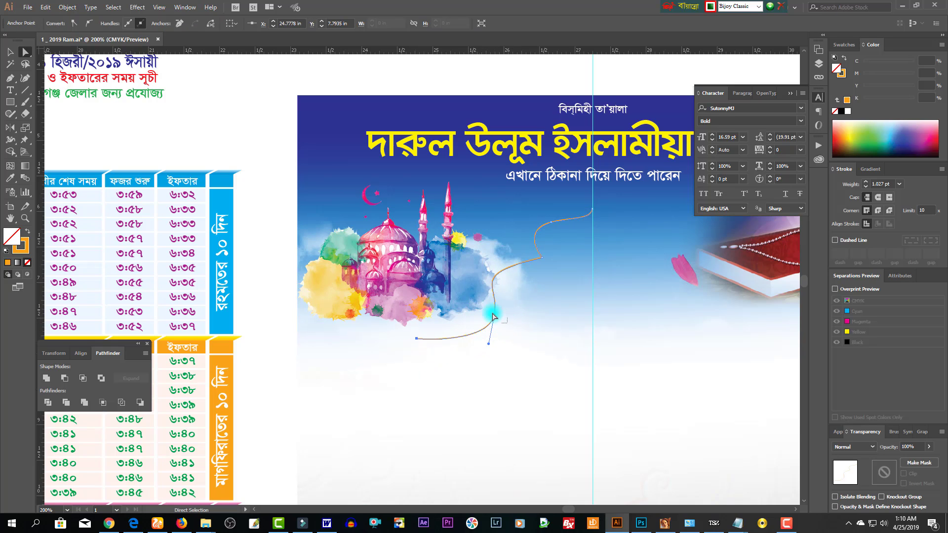
{"action": "left_click", "coordinate": [493, 316]}
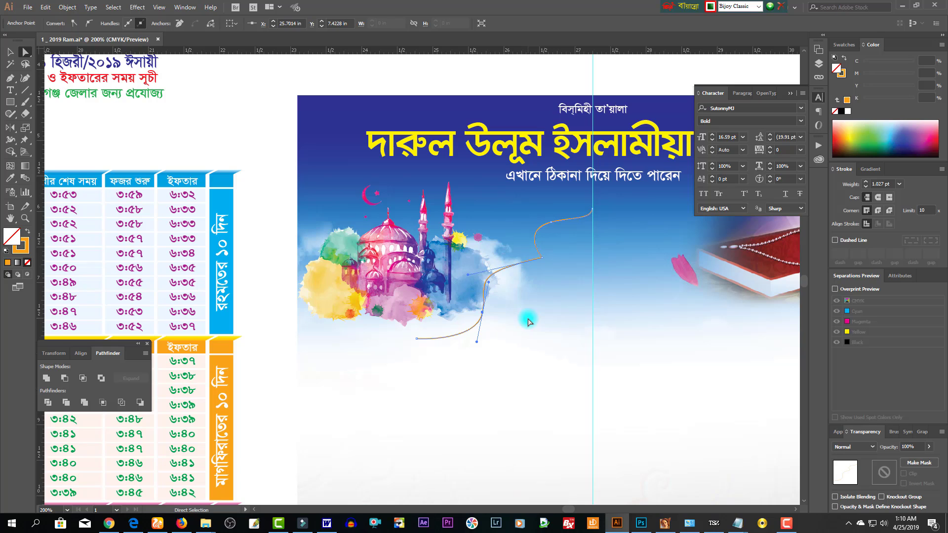
- Extend the orange curve from its left end with the Pen tool into a gentle join
{"action": "left_click", "coordinate": [314, 315]}
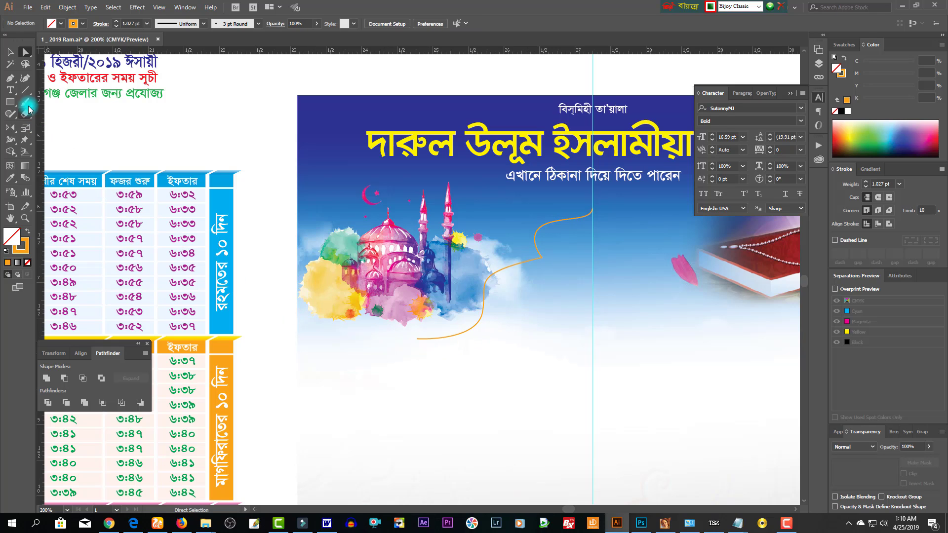
{"action": "left_click", "coordinate": [10, 78]}
{"action": "left_click", "coordinate": [297, 319]}
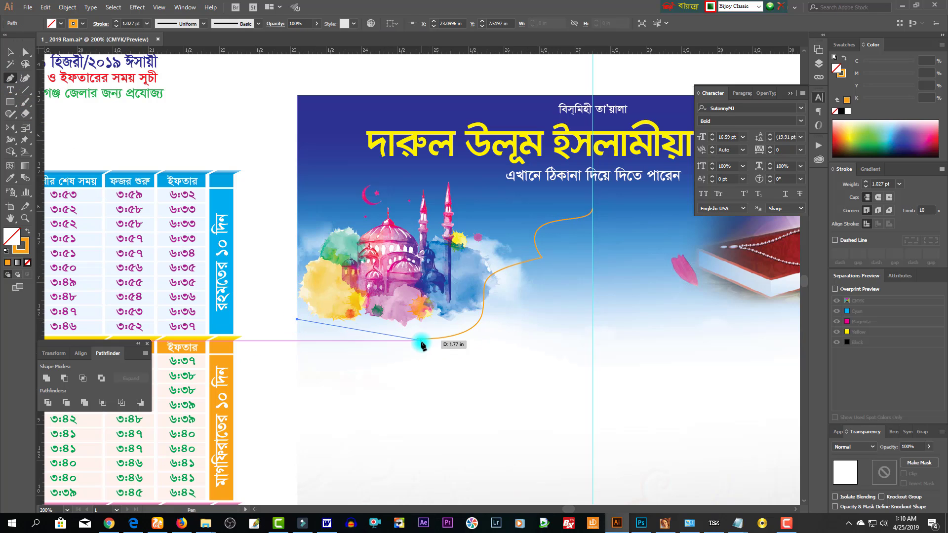
{"action": "left_click_drag", "start_coordinate": [428, 345], "coordinate": [482, 345]}
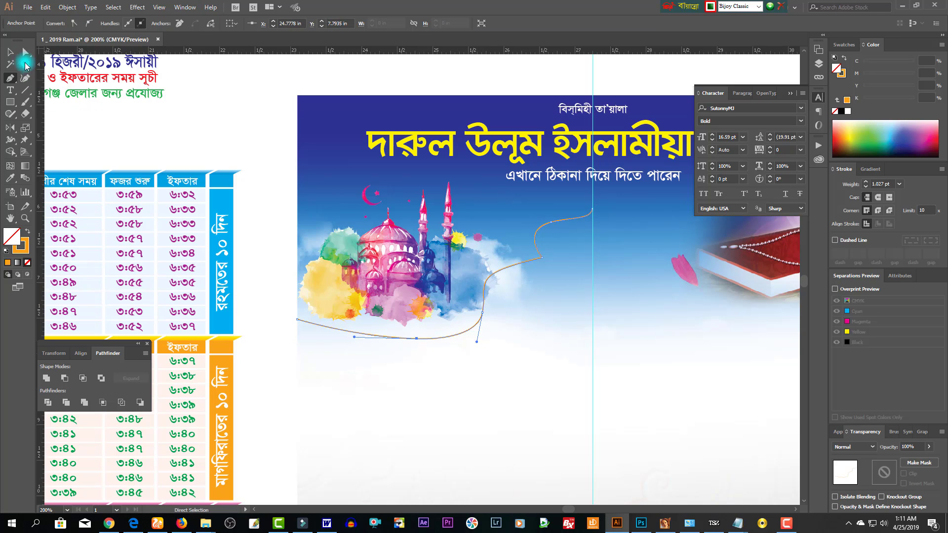
{"action": "key", "text": "v"}
{"action": "left_click", "coordinate": [552, 312]}
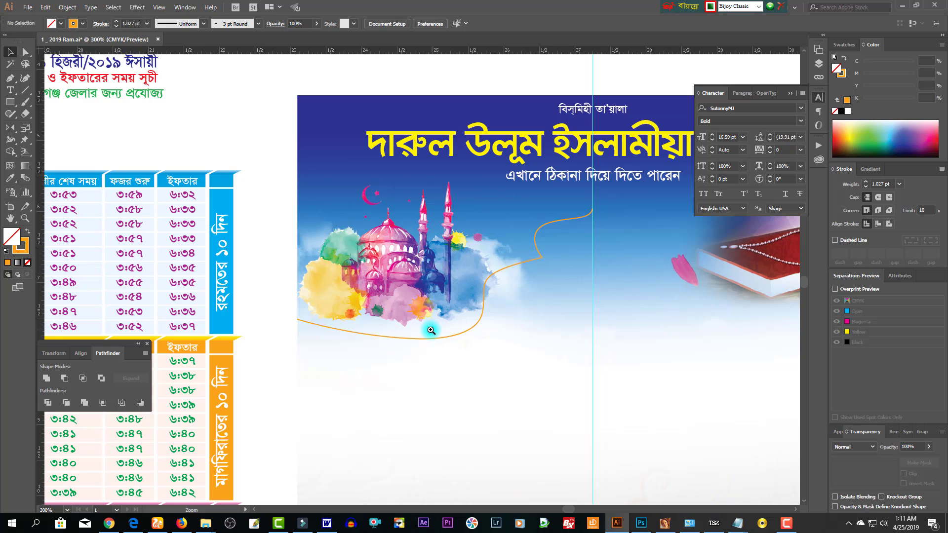
- Direct-select the orange curved line and copy it
{"action": "scroll", "coordinate": [437, 332], "scroll_direction": "up", "scroll_amount": 1}
{"action": "left_click", "coordinate": [494, 278]}
{"action": "scroll", "coordinate": [464, 286], "scroll_direction": "down", "scroll_amount": 2}
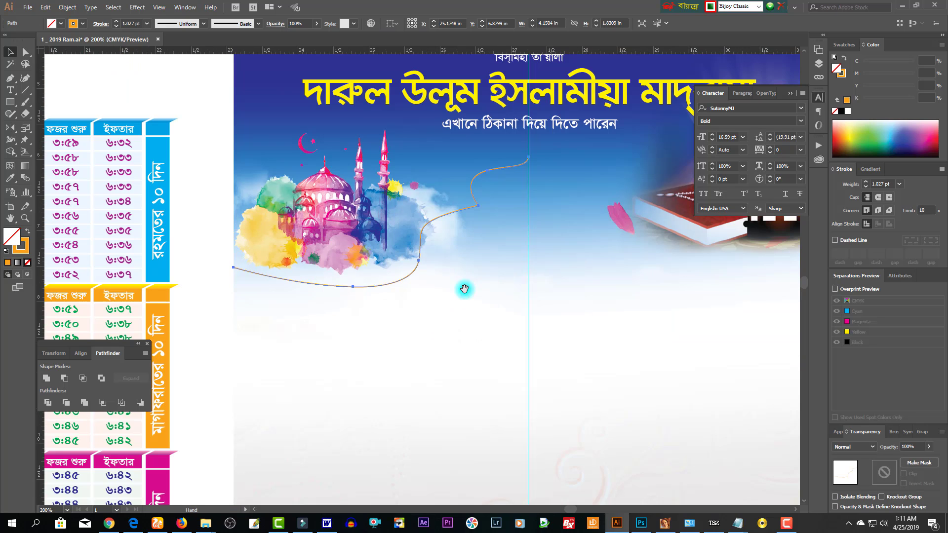
{"action": "scroll", "coordinate": [435, 322], "scroll_direction": "up", "scroll_amount": 1}
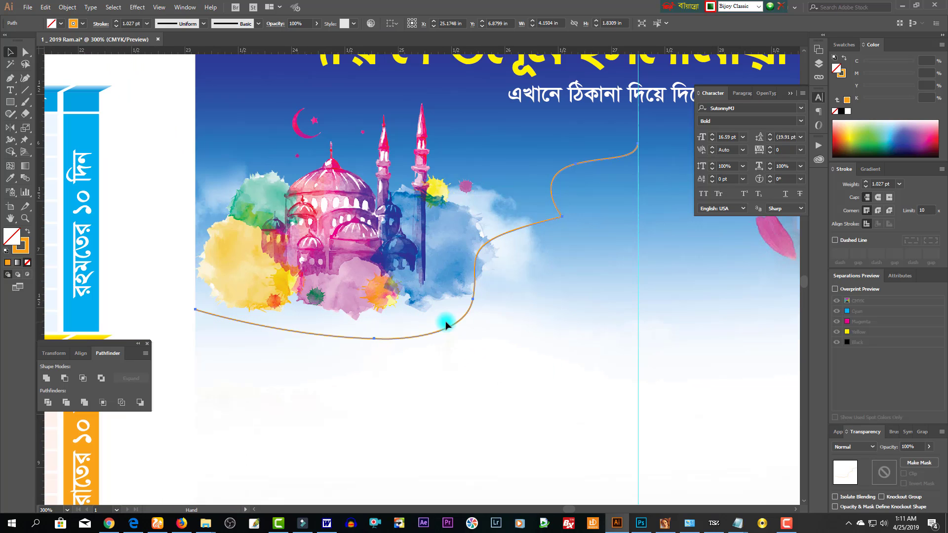
{"action": "key", "text": "a"}
{"action": "key", "text": "ctrl+c"}
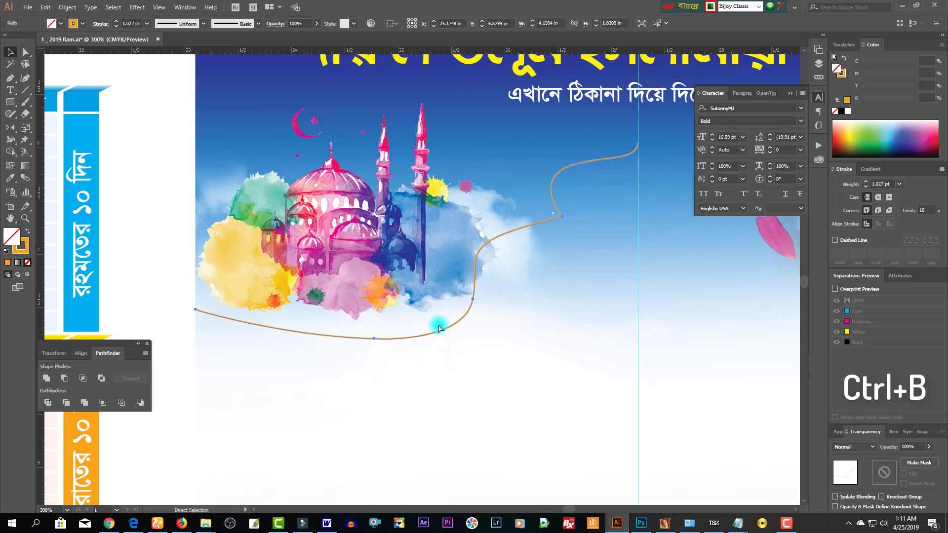
- Squash the pasted copy upward into a flatter curve
{"action": "key", "text": "v"}
{"action": "left_click_drag", "start_coordinate": [417, 340], "coordinate": [413, 317]}
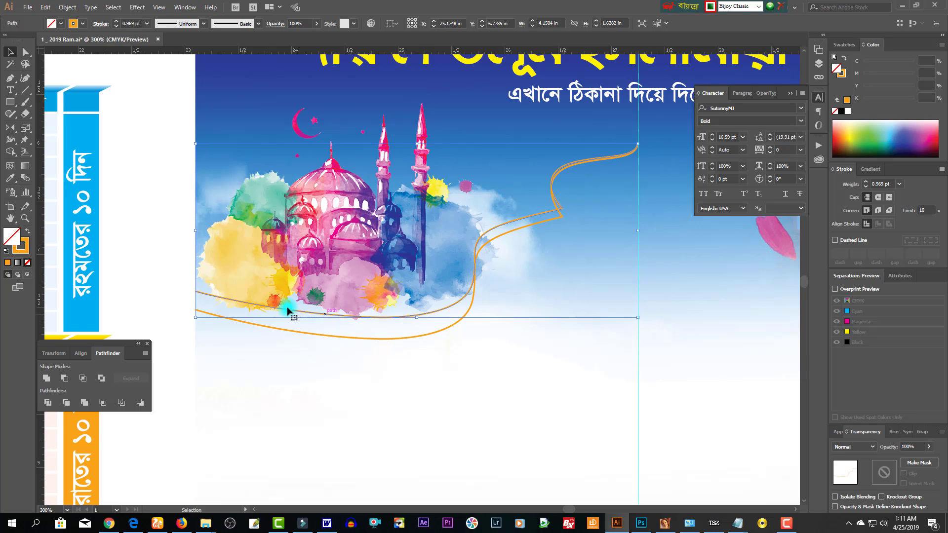
{"action": "left_click", "coordinate": [443, 328], "text": "ctrl"}
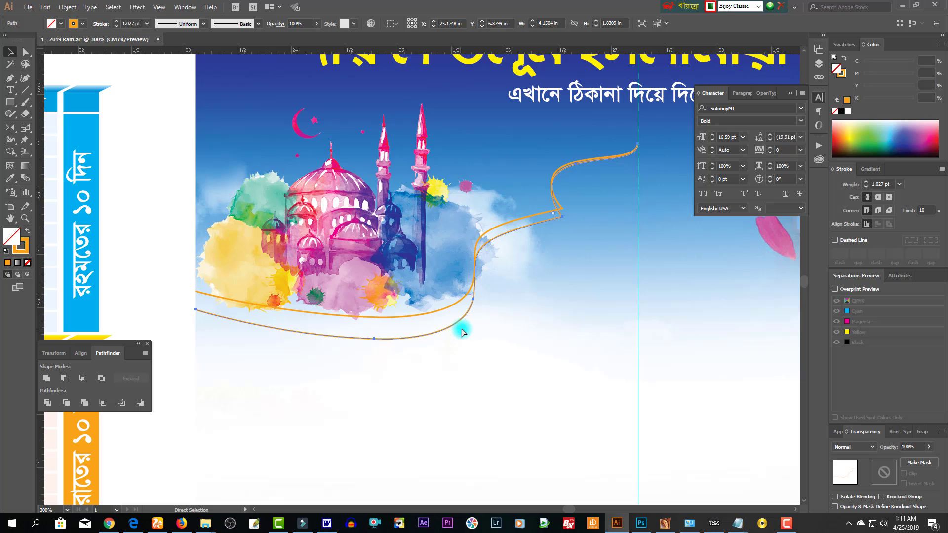
{"action": "left_click", "coordinate": [463, 341]}
- Nudge the right-end anchors of both curves to the left
{"action": "left_click", "coordinate": [25, 52]}
{"action": "left_click_drag", "start_coordinate": [424, 231], "coordinate": [501, 321]}
{"action": "key", "text": "ctrl+2"}
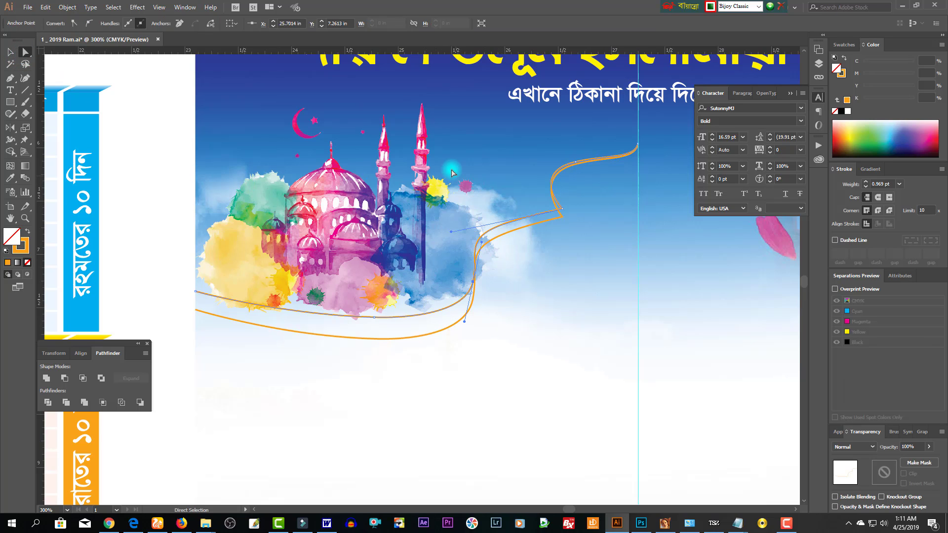
{"action": "left_click_drag", "start_coordinate": [449, 153], "coordinate": [592, 336]}
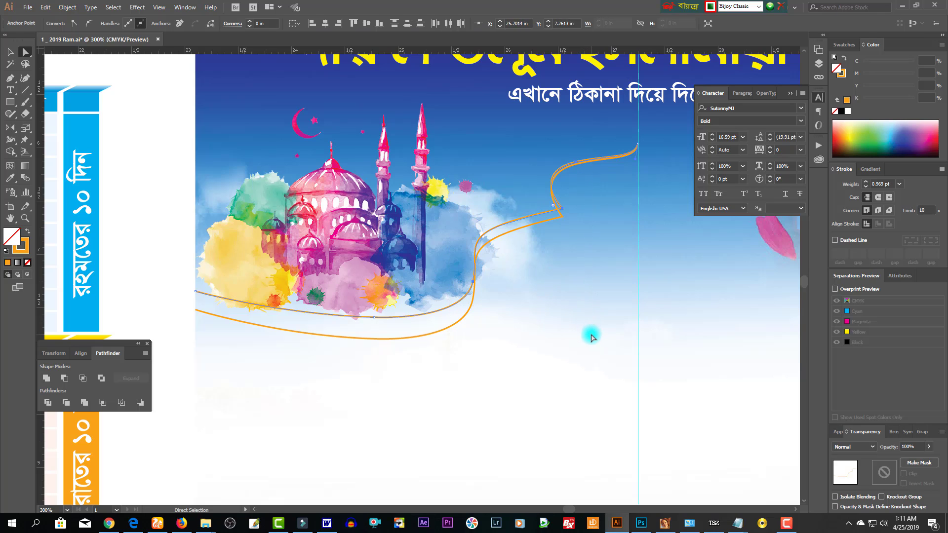
{"action": "key", "text": "shift+Left"}
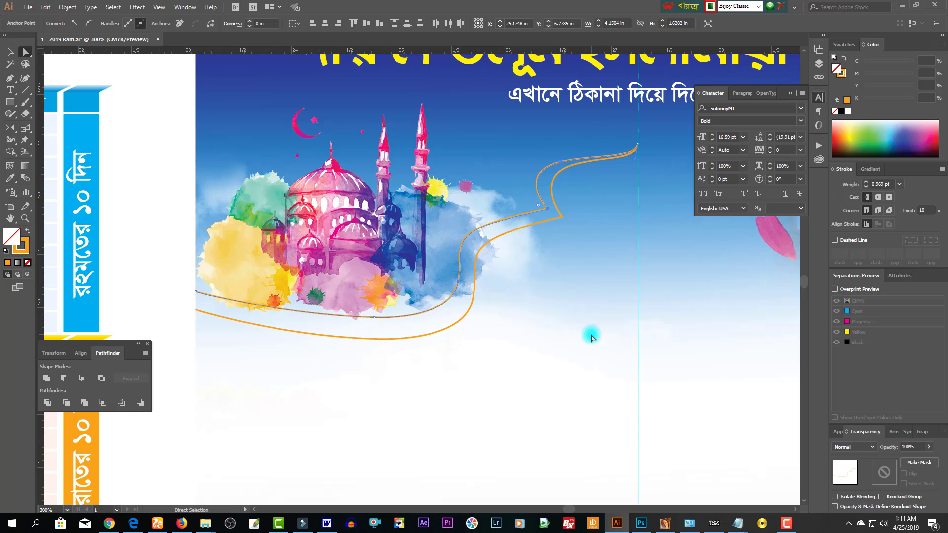
{"action": "left_click", "coordinate": [551, 322]}
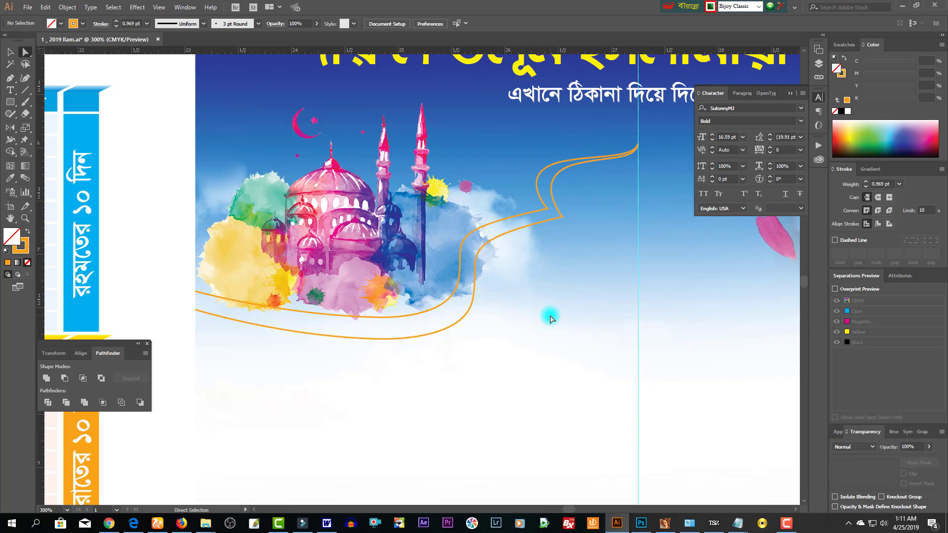
{"action": "left_click", "coordinate": [639, 144]}
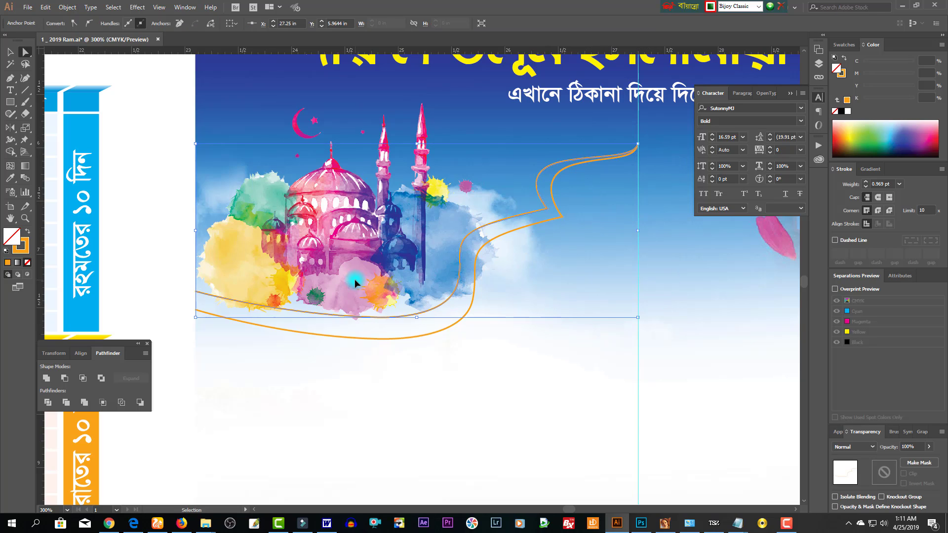
{"action": "left_click", "coordinate": [182, 197]}
- Nudge the ribbon outline's left end anchor upward
{"action": "left_click", "coordinate": [212, 165]}
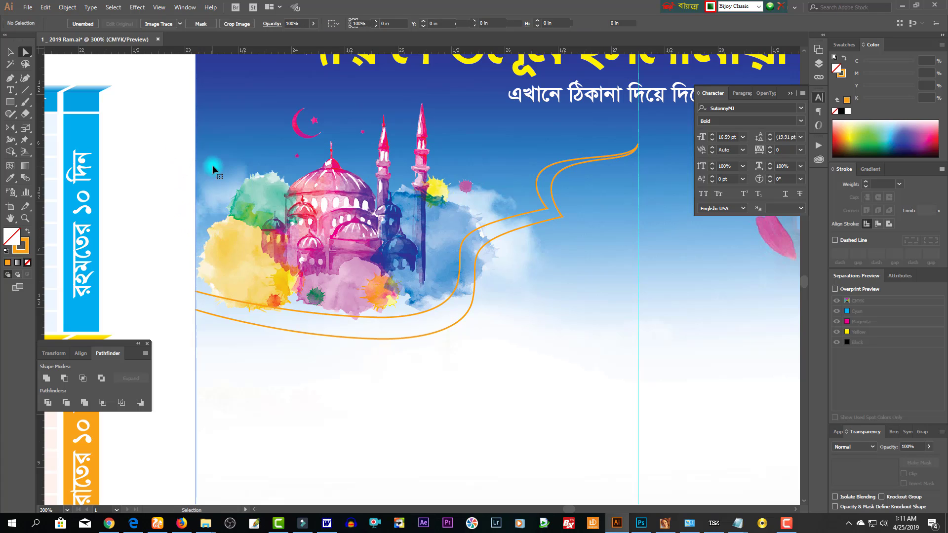
{"action": "left_click", "coordinate": [637, 146]}
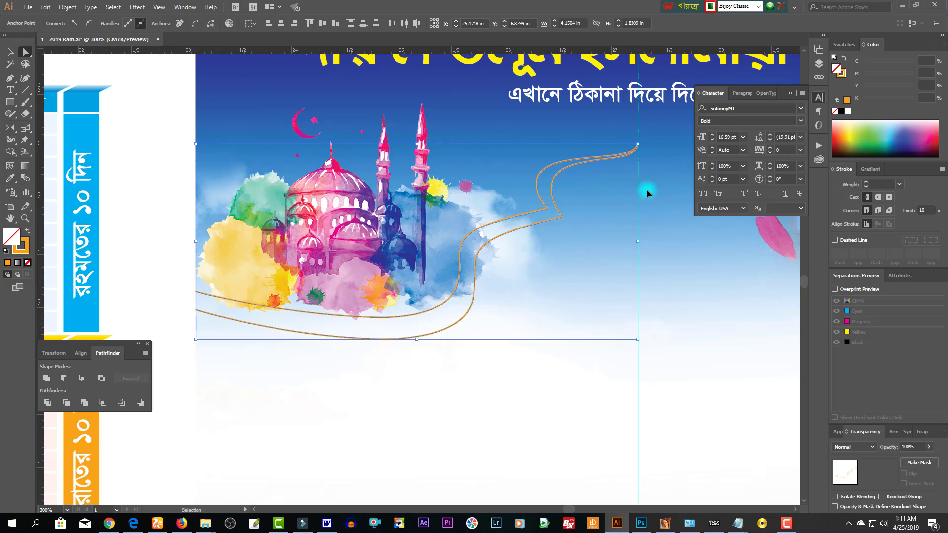
{"action": "key", "text": "a"}
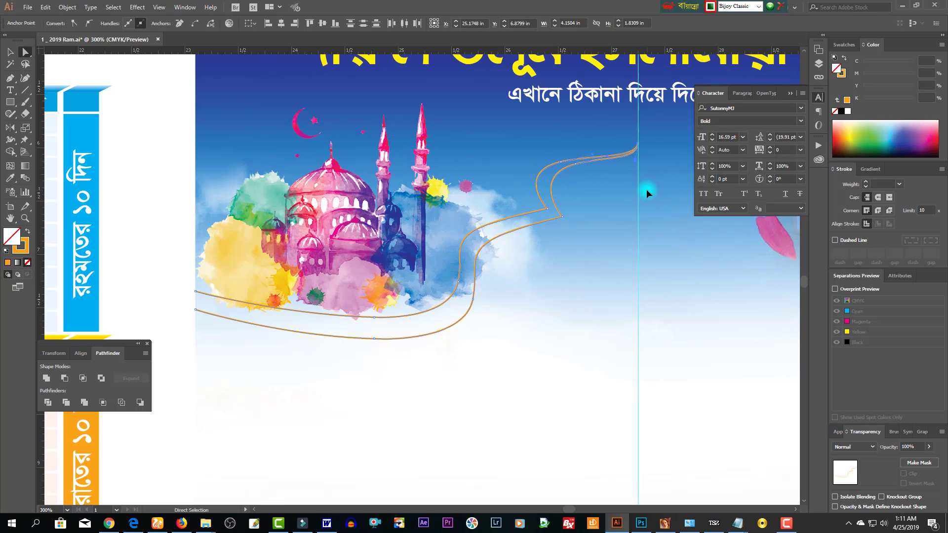
{"action": "key", "text": "v"}
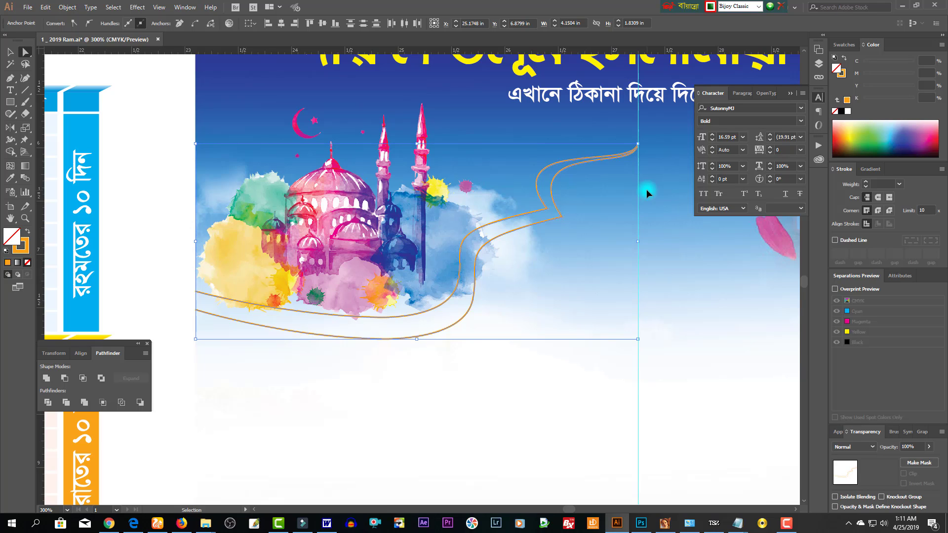
{"action": "key", "text": "a"}
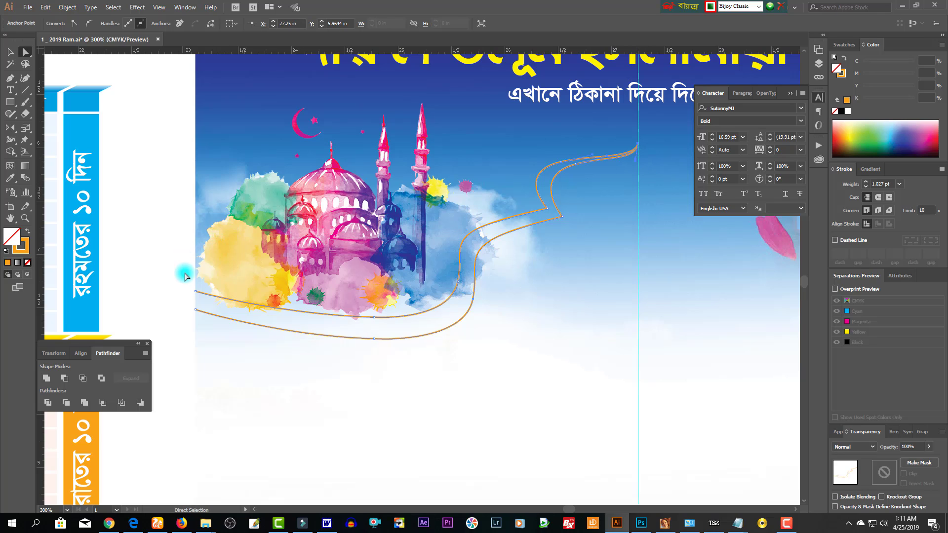
{"action": "key", "text": "v"}
{"action": "key", "text": "a"}
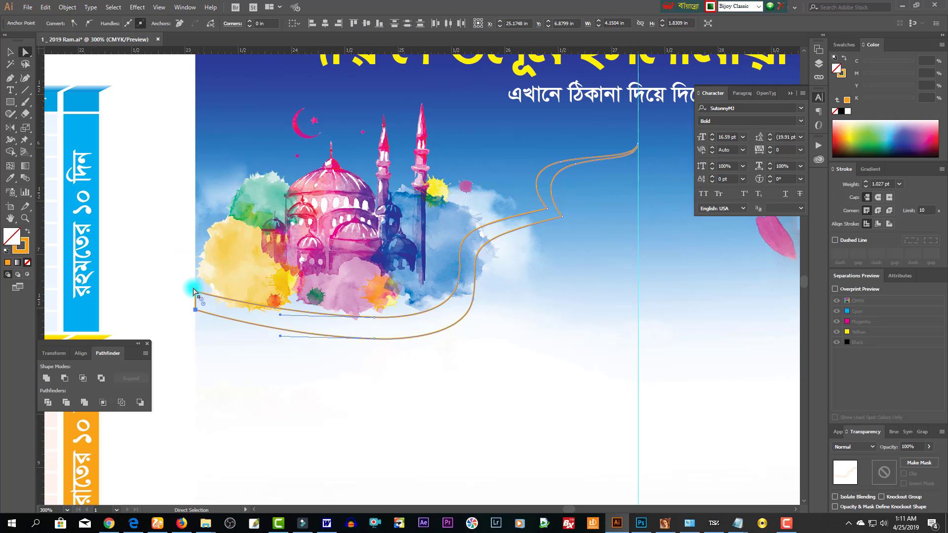
{"action": "left_click_drag", "start_coordinate": [178, 269], "coordinate": [217, 308]}
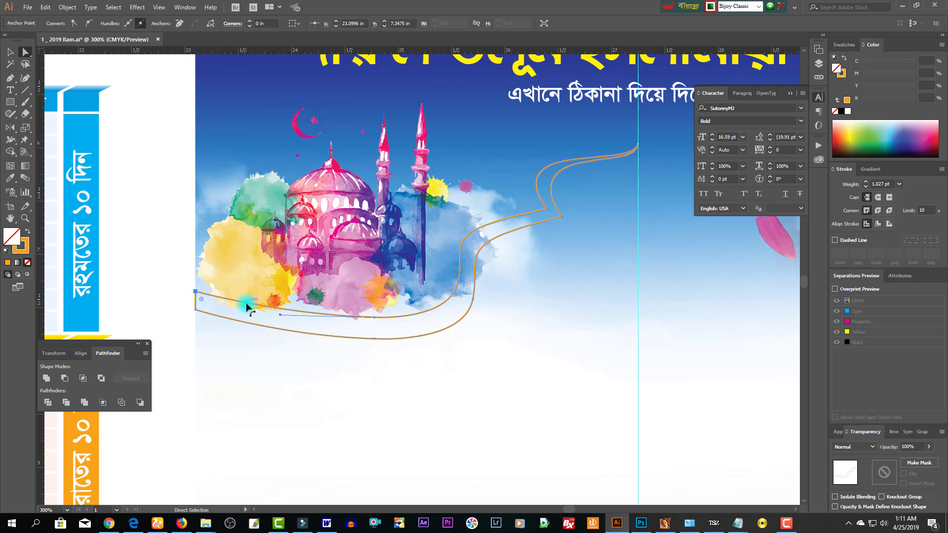
{"action": "key", "text": "Up"}
{"action": "key", "text": "Up"}
{"action": "key", "text": "Up"}
{"action": "key", "text": "Up"}
{"action": "key", "text": "Up"}
{"action": "key", "text": "Up"}
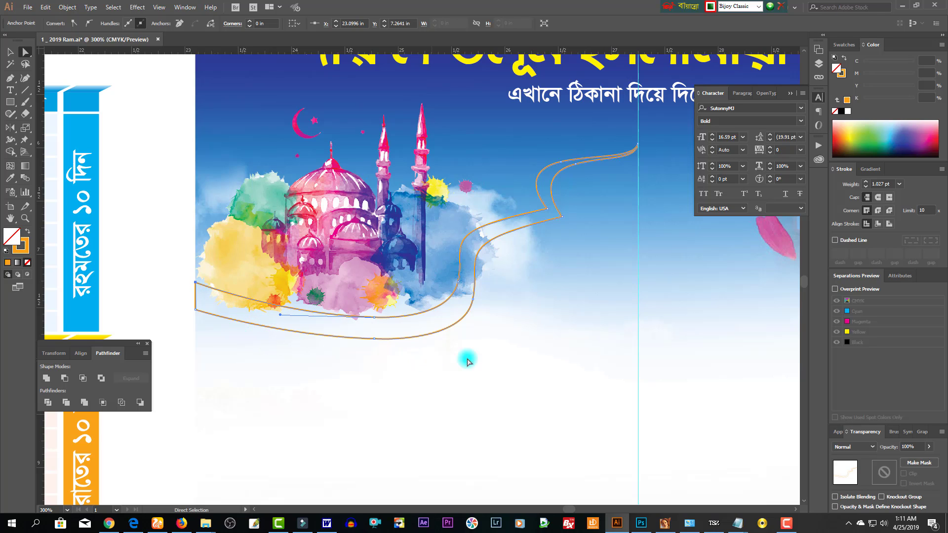
- Smooth the curve at the anchor below the mosque's right side, then select the whole ribbon
{"action": "left_click", "coordinate": [467, 362]}
{"action": "left_click_drag", "start_coordinate": [472, 254], "coordinate": [468, 253]}
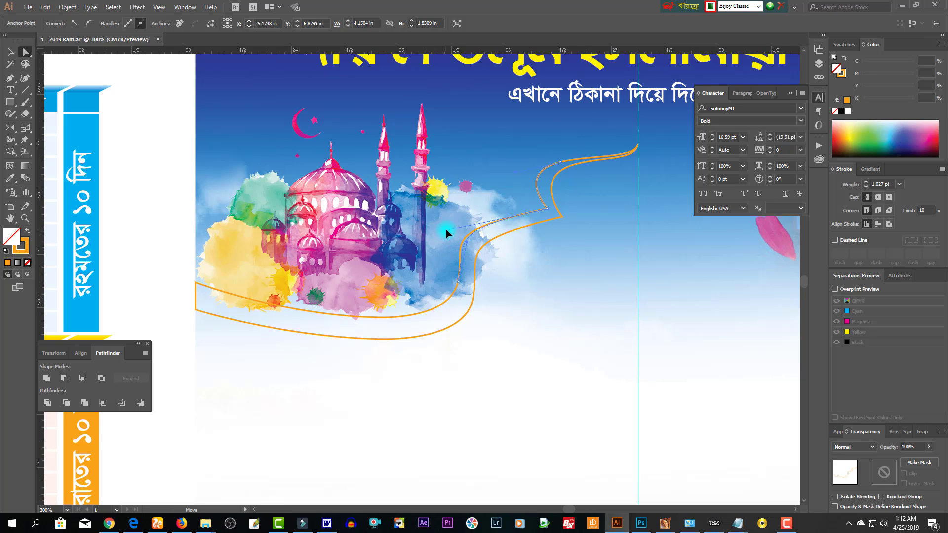
{"action": "left_click", "coordinate": [556, 252]}
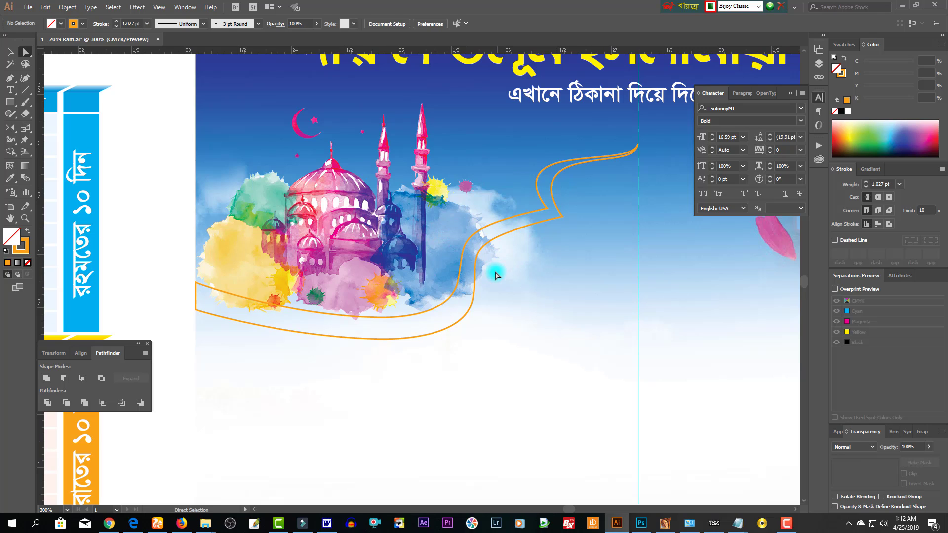
{"action": "left_click", "coordinate": [474, 254]}
{"action": "left_click_drag", "start_coordinate": [464, 240], "coordinate": [464, 236]}
{"action": "left_click", "coordinate": [595, 255]}
{"action": "left_click", "coordinate": [10, 52]}
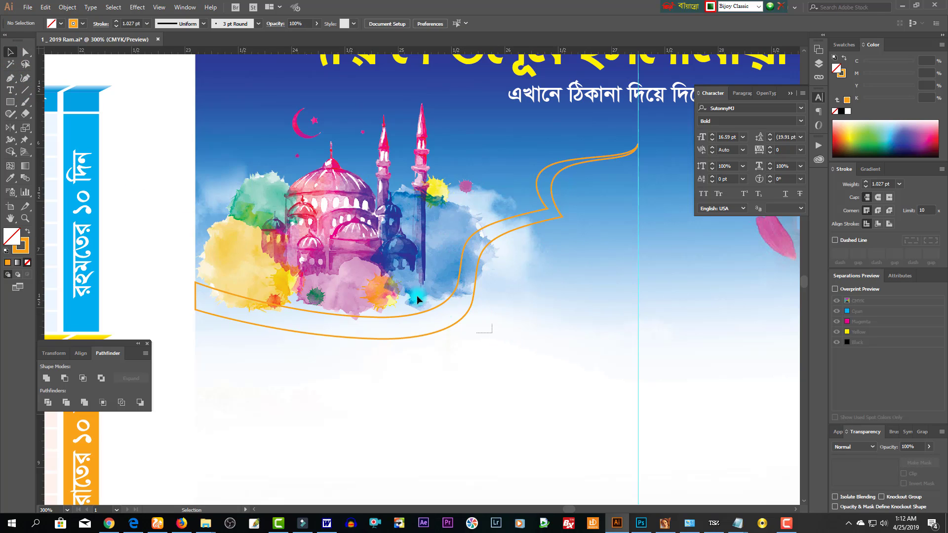
{"action": "left_click", "coordinate": [472, 306]}
- Fill the ribbon with solid orange and hide the panels for more canvas
{"action": "left_click", "coordinate": [29, 233]}
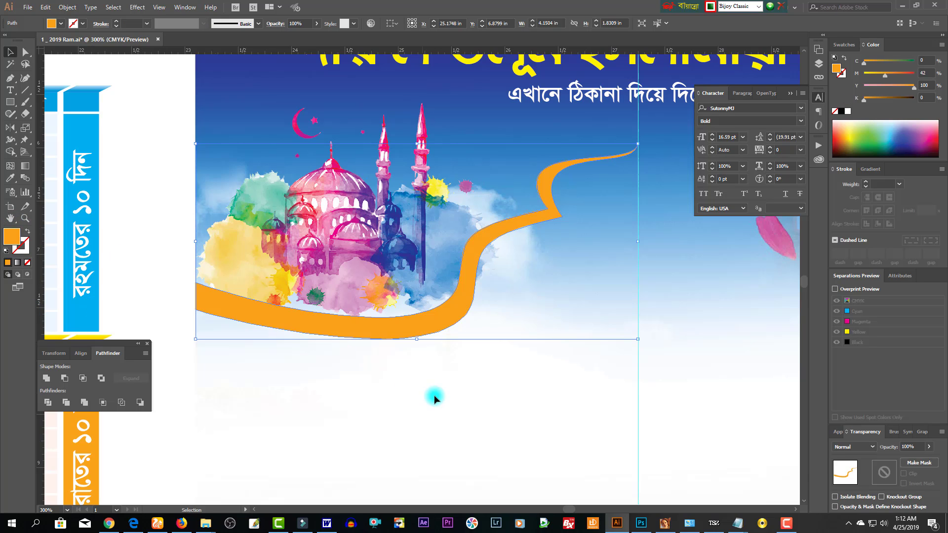
{"action": "left_click", "coordinate": [555, 322]}
{"action": "left_click_drag", "start_coordinate": [529, 296], "coordinate": [510, 302]}
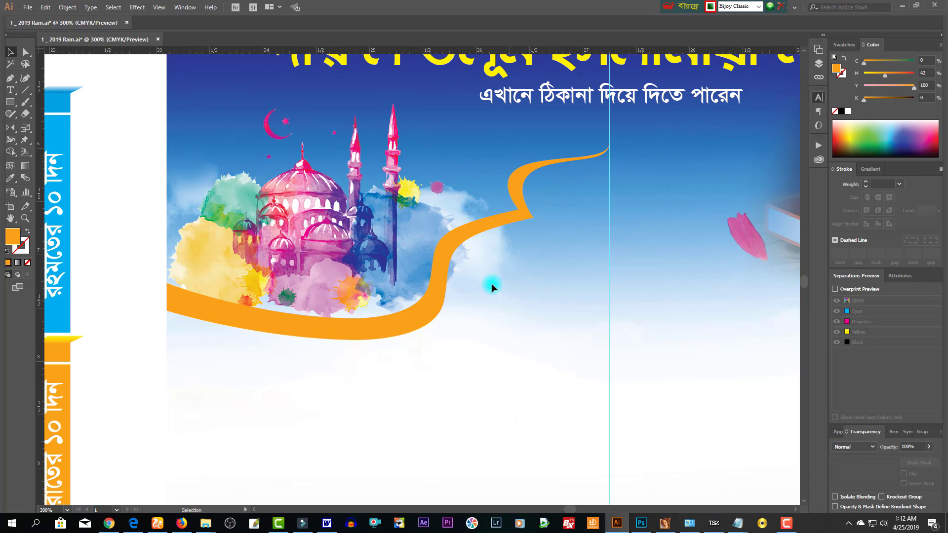
{"action": "key", "text": "Tab"}
{"action": "left_click", "coordinate": [351, 304]}
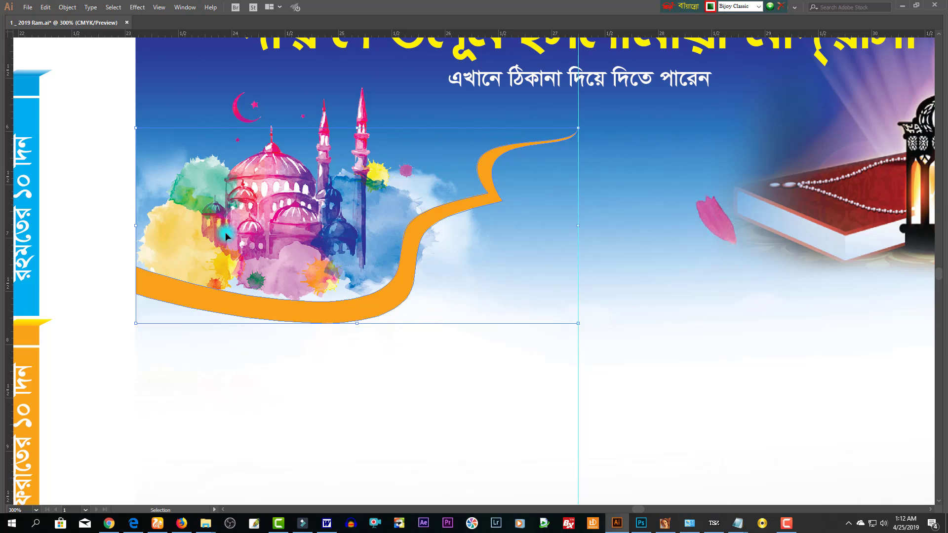
{"action": "key", "text": "Tab"}
- Nudge the ribbon's left and bottom anchors down and reshape its bottom edge
{"action": "left_click", "coordinate": [25, 53]}
{"action": "key", "text": "Tab"}
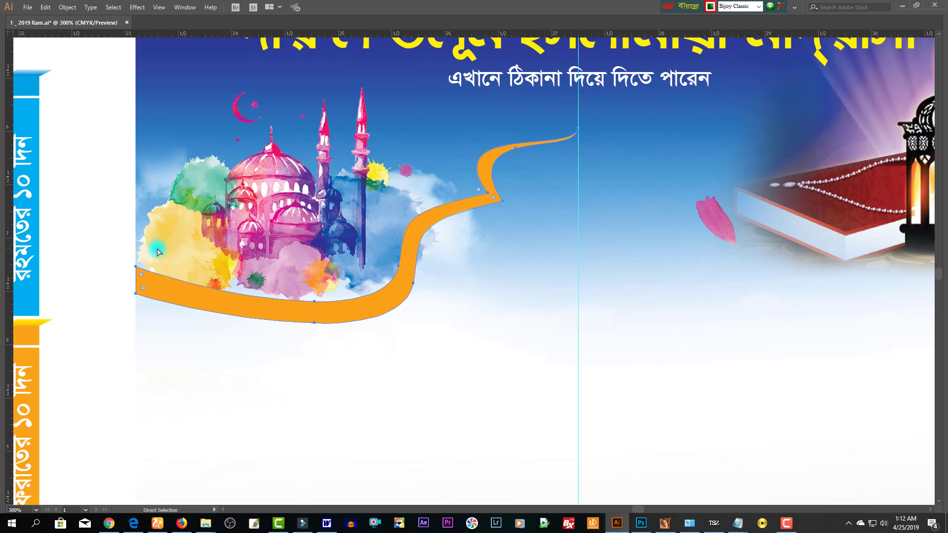
{"action": "left_click_drag", "start_coordinate": [157, 260], "coordinate": [372, 382]}
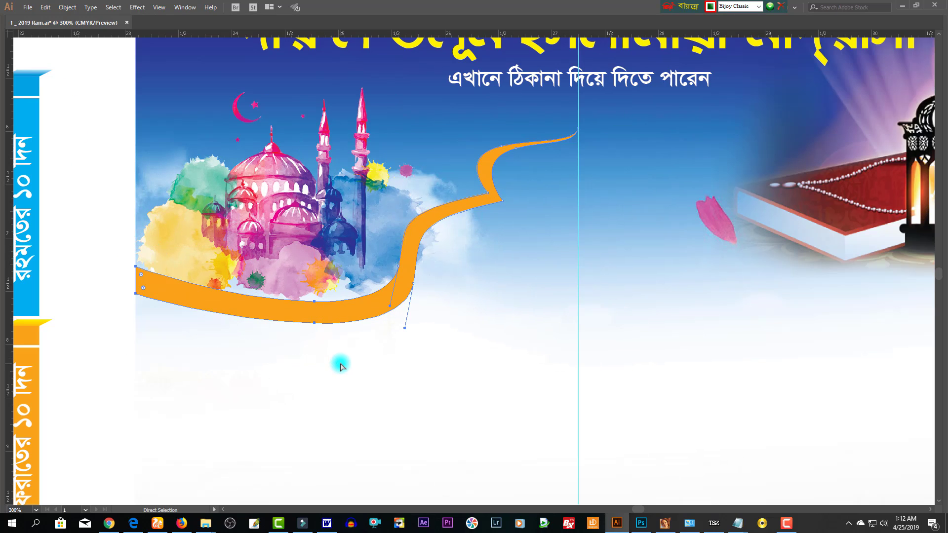
{"action": "key", "text": "Down"}
{"action": "key", "text": "Down"}
{"action": "key", "text": "Down"}
{"action": "key", "text": "Down"}
{"action": "key", "text": "Down"}
{"action": "key", "text": "Down"}
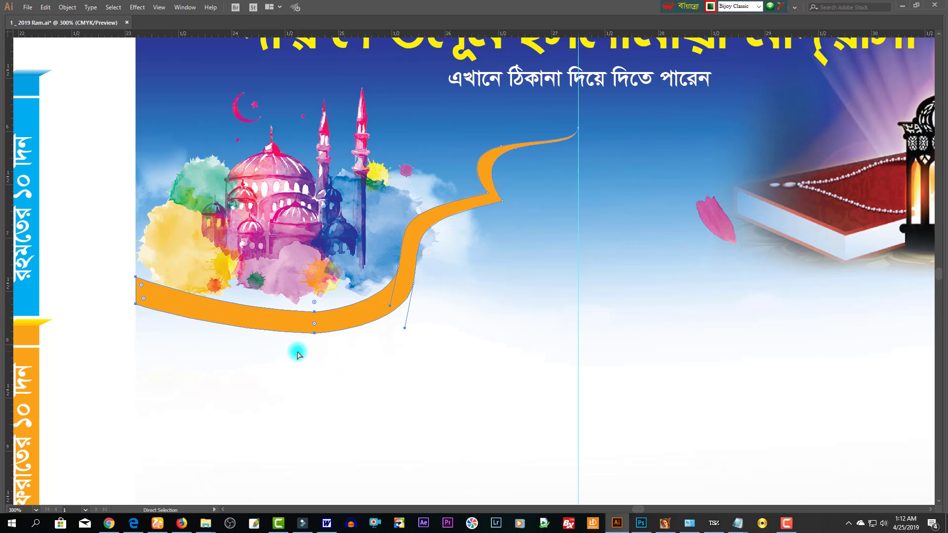
{"action": "left_click", "coordinate": [282, 332]}
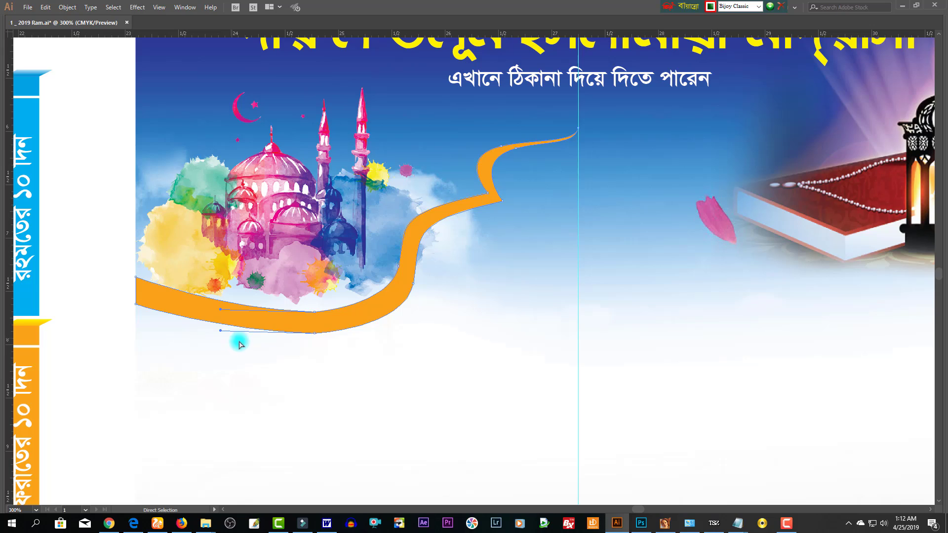
{"action": "left_click", "coordinate": [310, 346]}
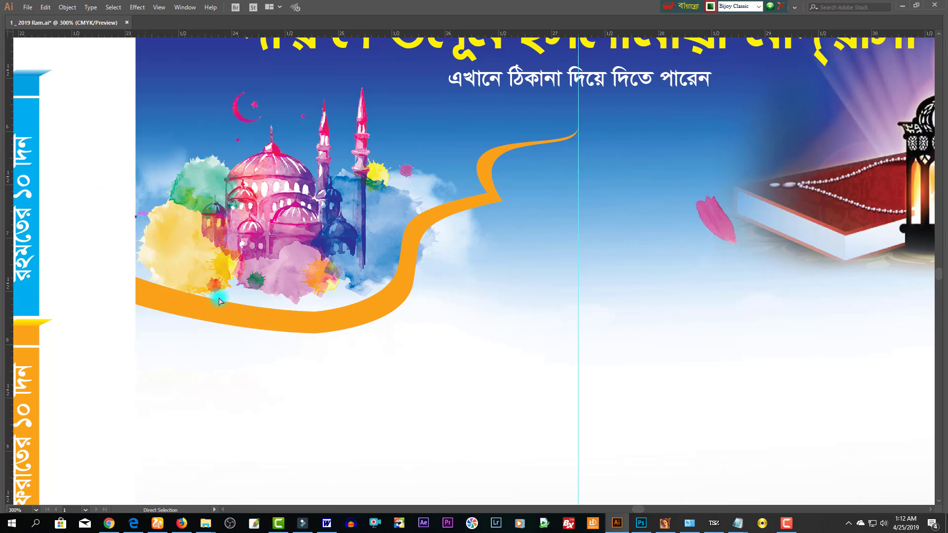
{"action": "left_click", "coordinate": [220, 332]}
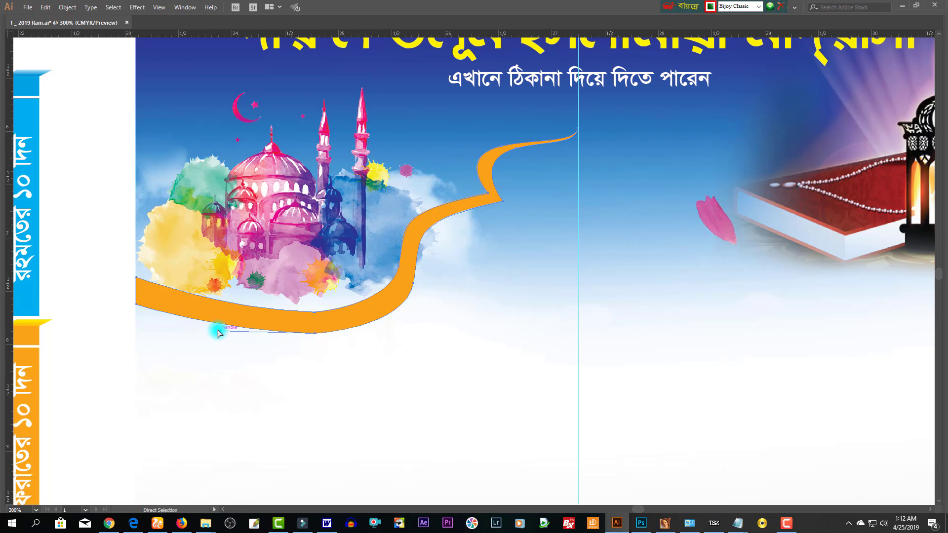
{"action": "left_click_drag", "start_coordinate": [220, 331], "coordinate": [220, 335]}
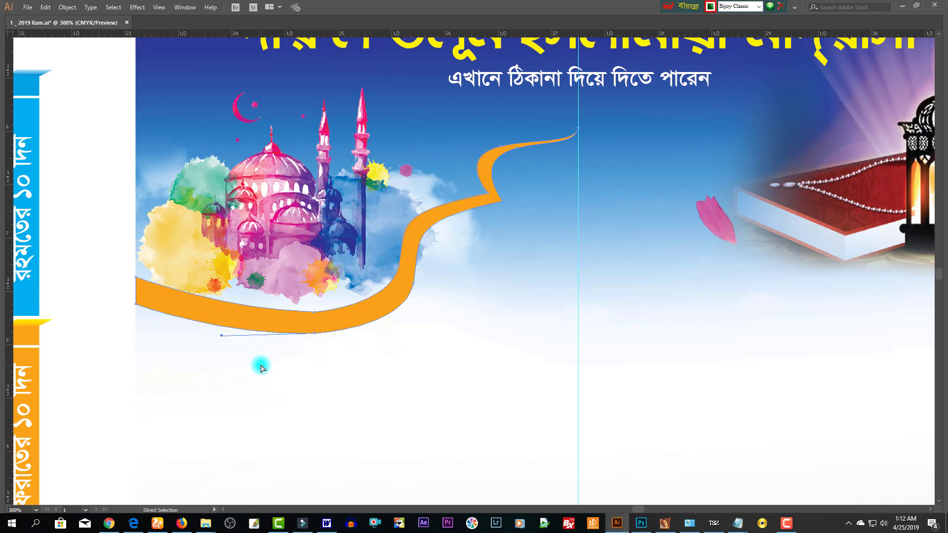
- Adjust the handle of the ribbon's upper curve beneath the mosque
{"action": "left_click", "coordinate": [323, 379]}
{"action": "left_click", "coordinate": [291, 312]}
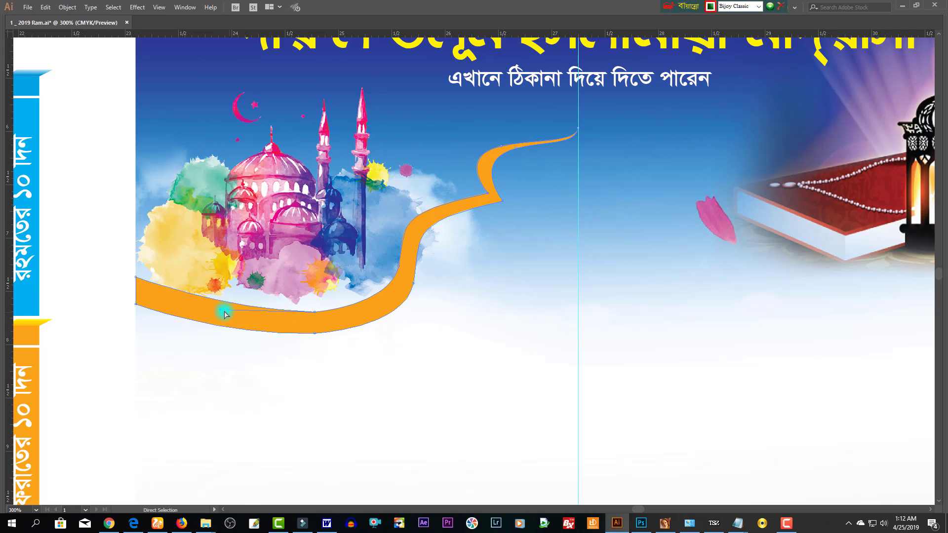
{"action": "left_click_drag", "start_coordinate": [230, 312], "coordinate": [234, 315]}
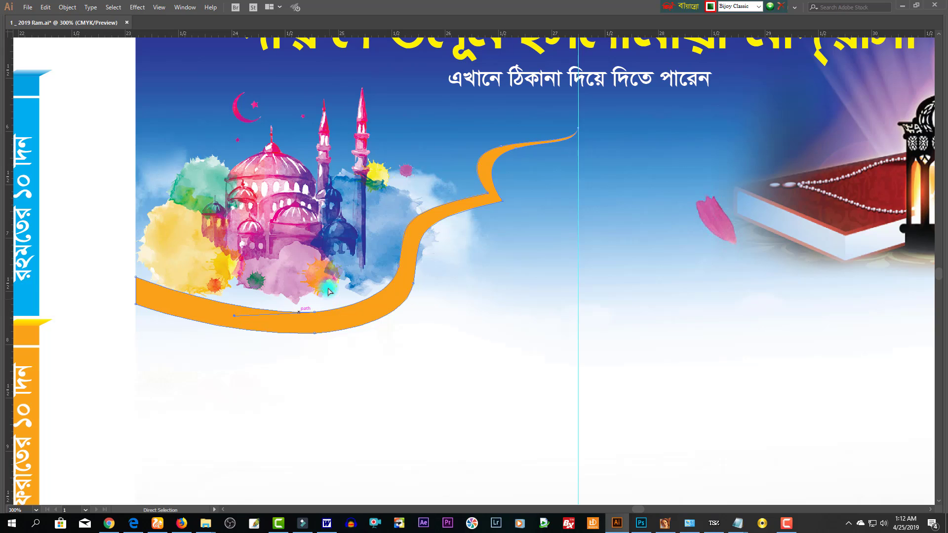
{"action": "left_click", "coordinate": [302, 297]}
{"action": "left_click_drag", "start_coordinate": [329, 320], "coordinate": [330, 321]}
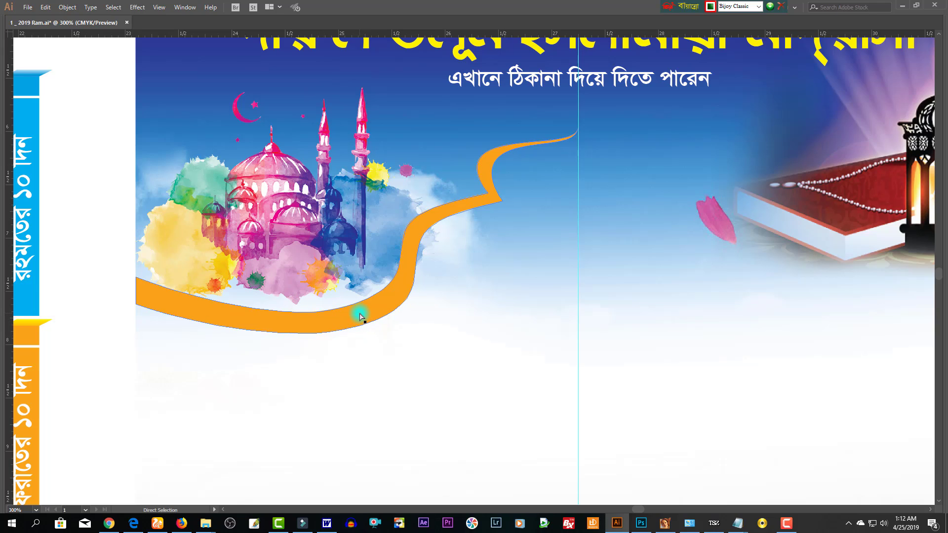
{"action": "key", "text": "v"}
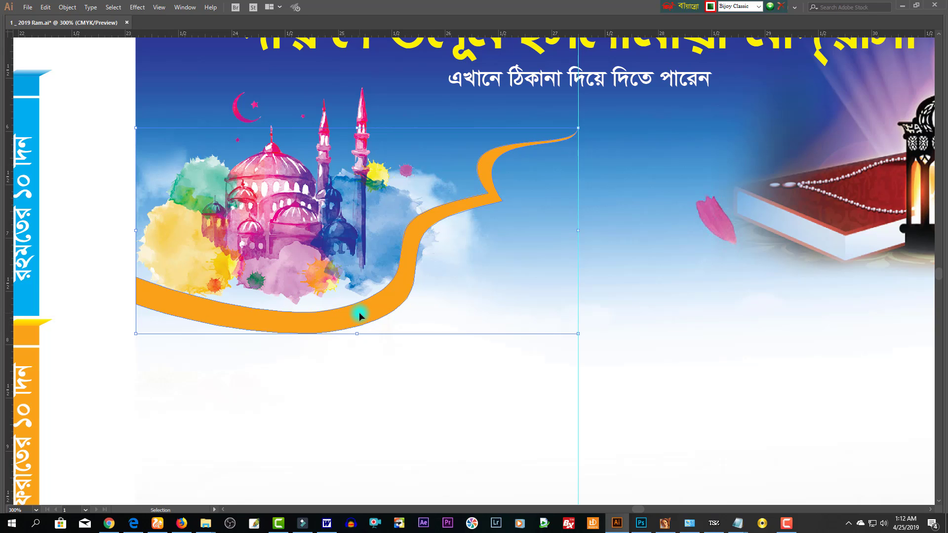
{"action": "left_click", "coordinate": [416, 352]}
{"action": "key", "text": "a"}
{"action": "left_click", "coordinate": [318, 313]}
- Restore the panels and select the whole orange ribbon with the Selection tool
{"action": "key", "text": "Tab"}
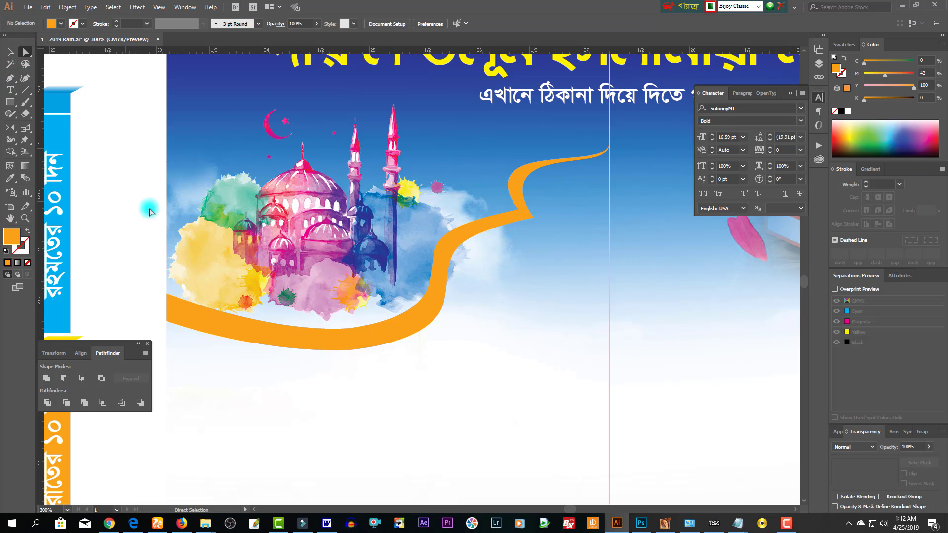
{"action": "left_click", "coordinate": [313, 306]}
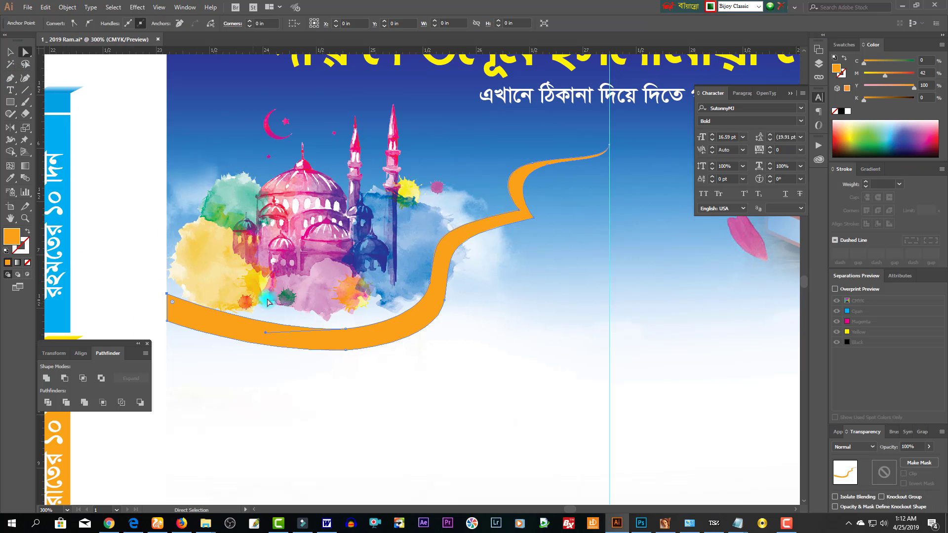
{"action": "left_click", "coordinate": [346, 329]}
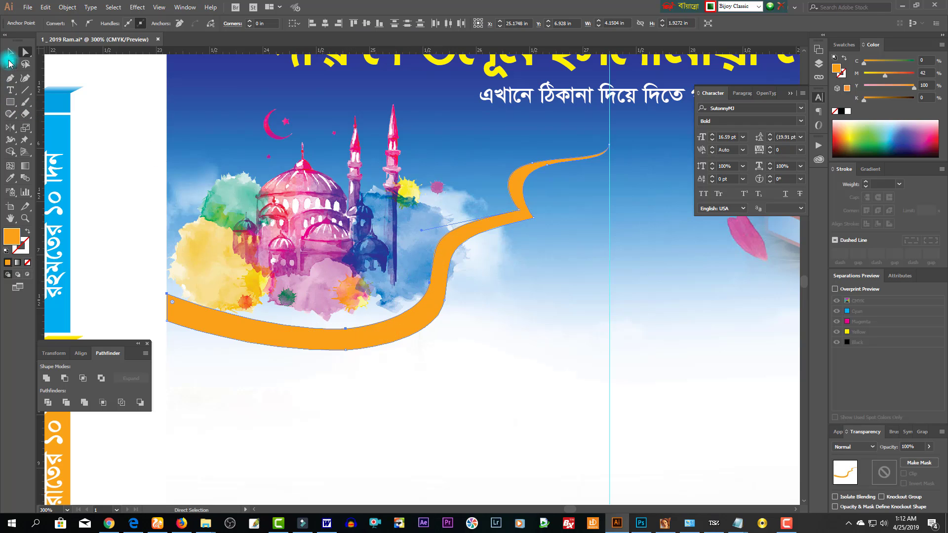
{"action": "left_click", "coordinate": [10, 51]}
{"action": "left_click", "coordinate": [237, 215]}
{"action": "left_click", "coordinate": [335, 164]}
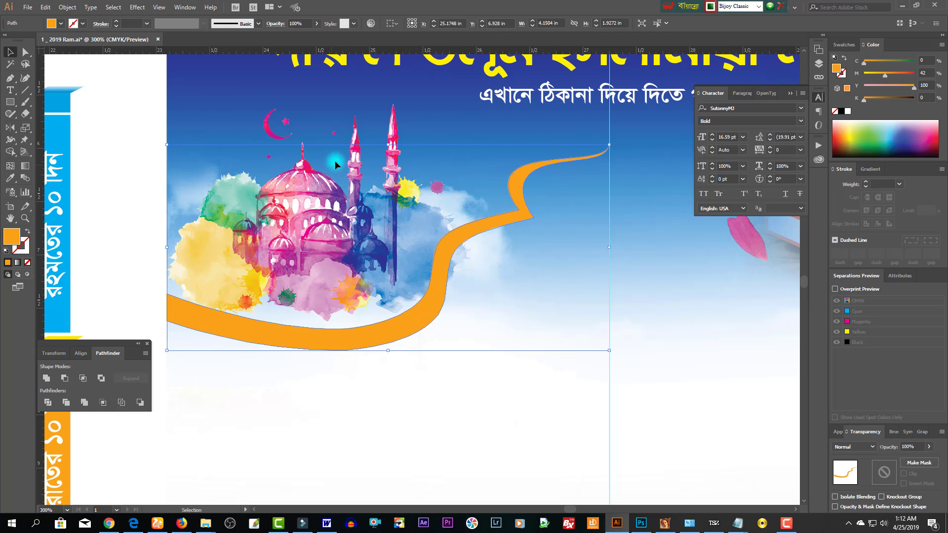
- Try stretching the ribbon upward and lowering magenta, then undo both changes
{"action": "left_click_drag", "start_coordinate": [388, 144], "coordinate": [388, 136]}
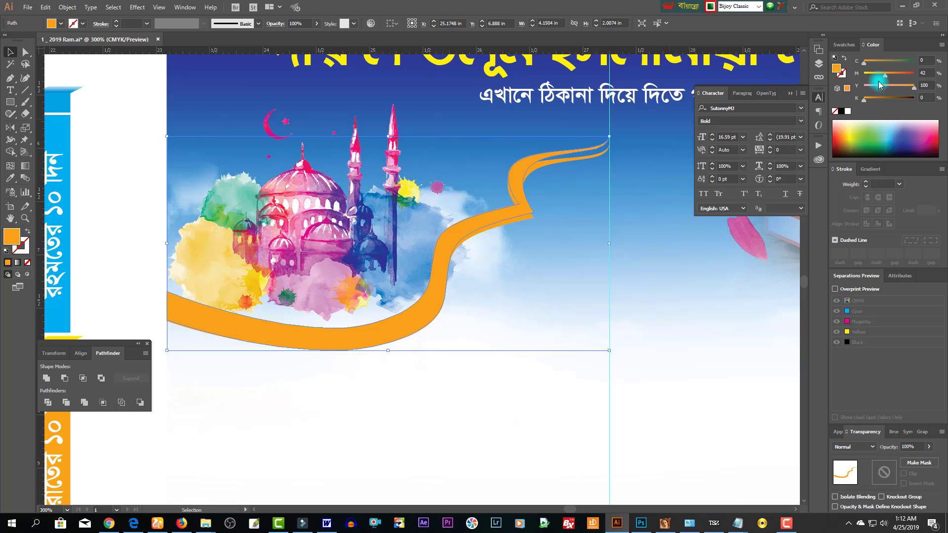
{"action": "left_click_drag", "start_coordinate": [878, 81], "coordinate": [872, 74]}
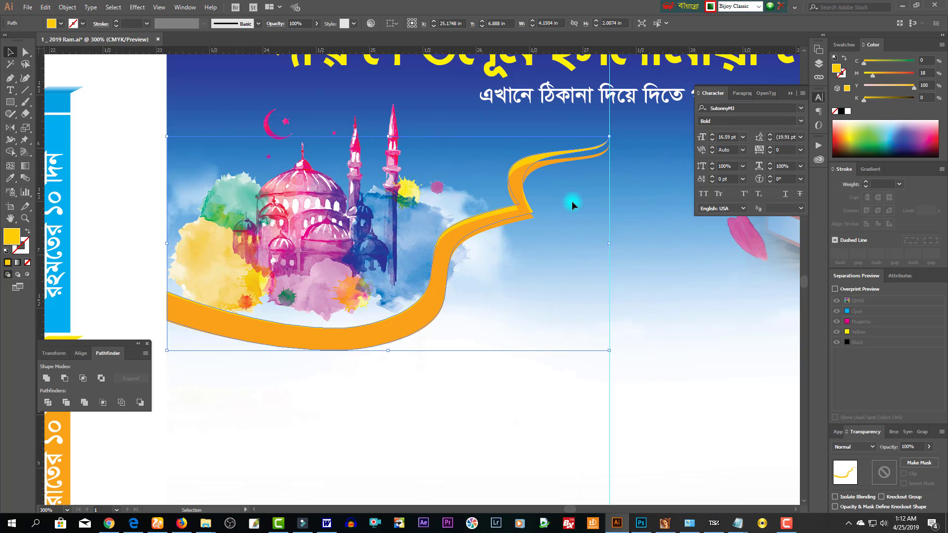
{"action": "key", "text": "a"}
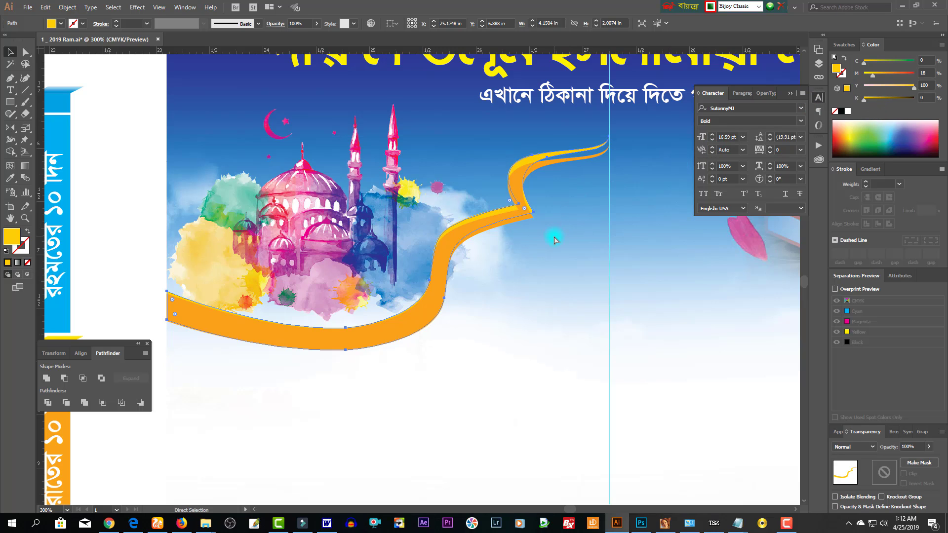
{"action": "key", "text": "ctrl+z"}
{"action": "key", "text": "ctrl+z"}
{"action": "key", "text": "v"}
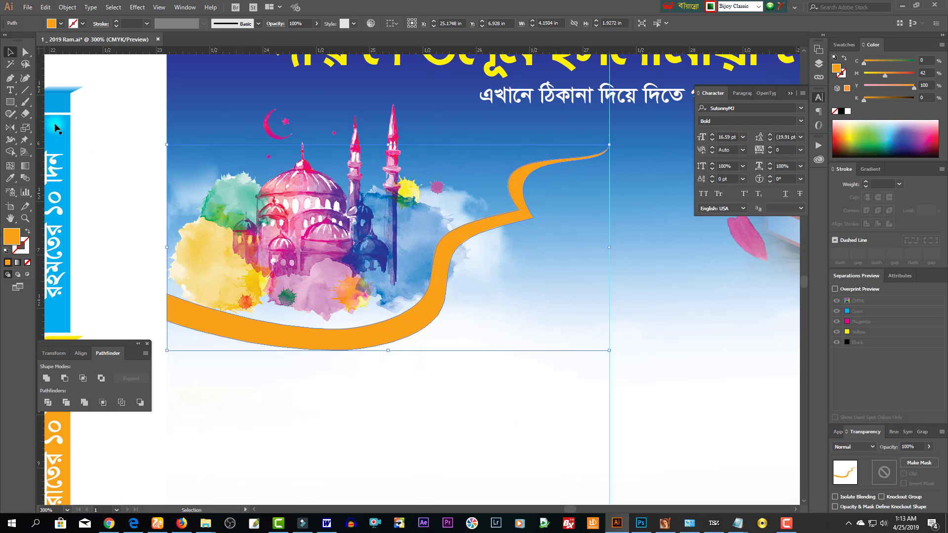
- Raise the ribbon's upper edge anchors and turn that band yellow with magenta at 13
{"action": "left_click", "coordinate": [26, 51]}
{"action": "left_click_drag", "start_coordinate": [140, 268], "coordinate": [317, 302]}
{"action": "left_click_drag", "start_coordinate": [352, 335], "coordinate": [352, 334]}
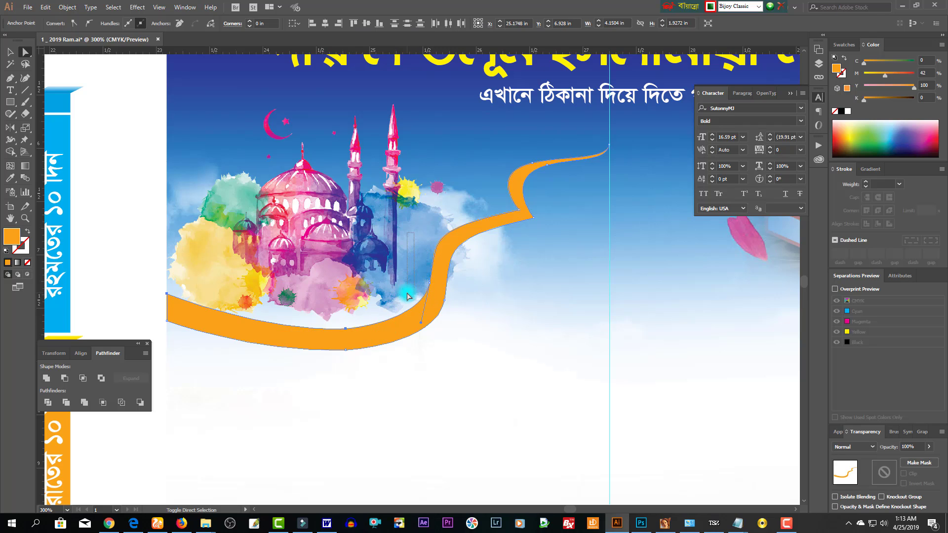
{"action": "key", "text": "shift+Up"}
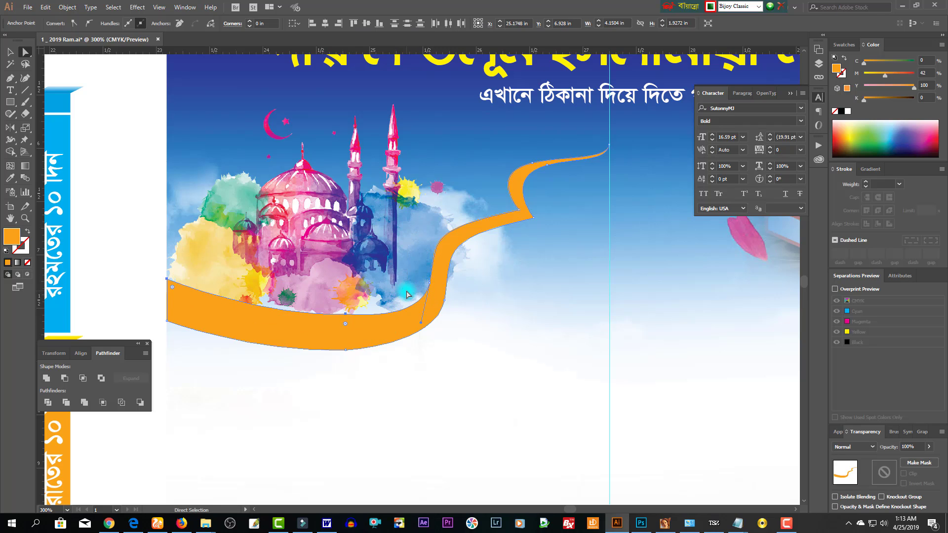
{"action": "left_click", "coordinate": [869, 74]}
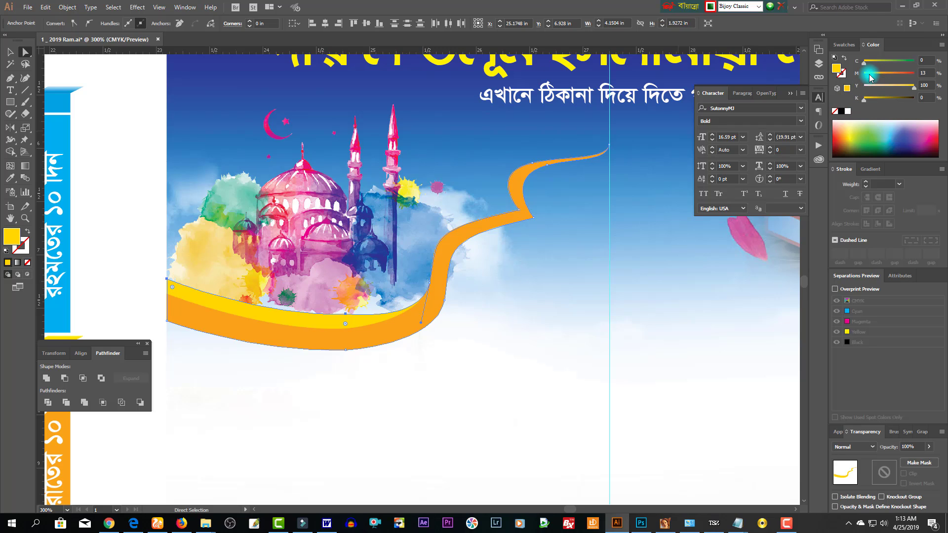
{"action": "key", "text": "Down"}
{"action": "key", "text": "Down"}
{"action": "key", "text": "Down"}
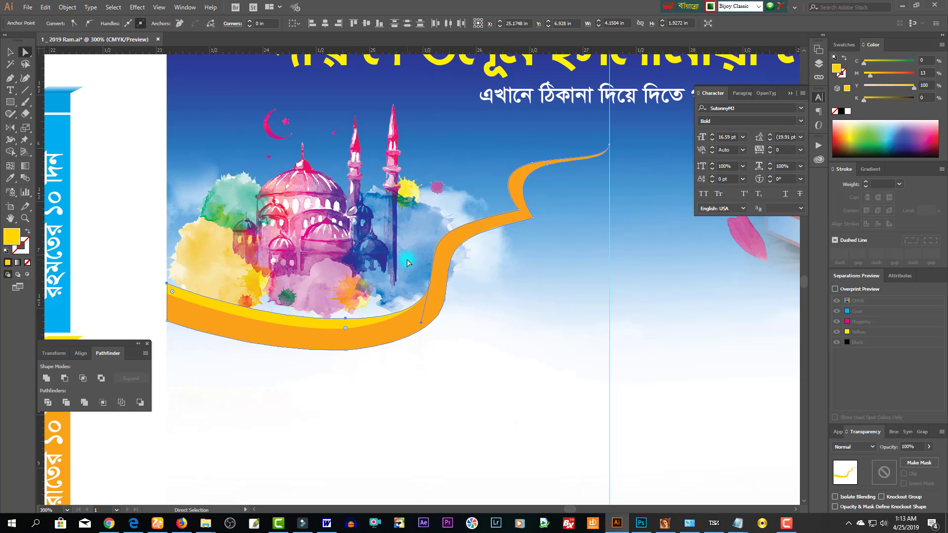
- Refine the yellow band's curve, lowering and smoothing the anchor at its sharp bend
{"action": "left_click_drag", "start_coordinate": [435, 293], "coordinate": [449, 300]}
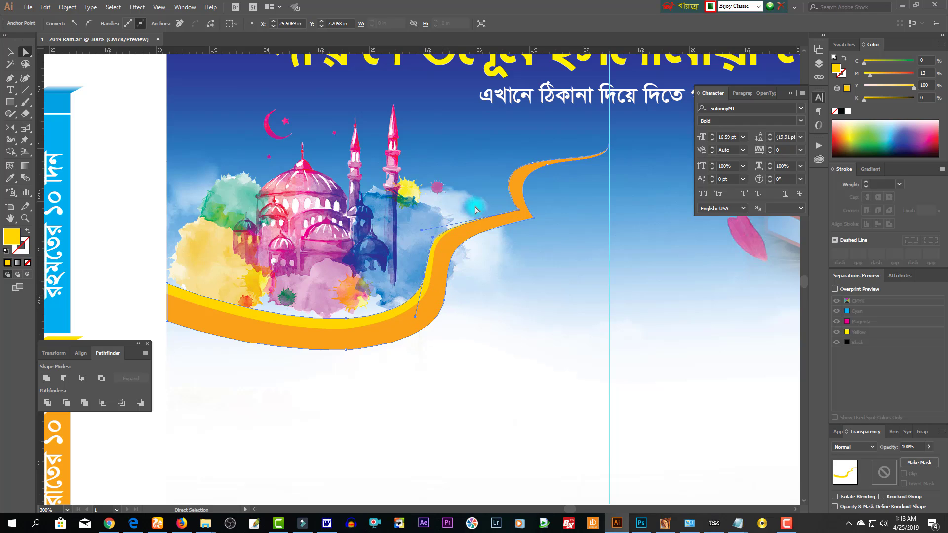
{"action": "left_click", "coordinate": [522, 215]}
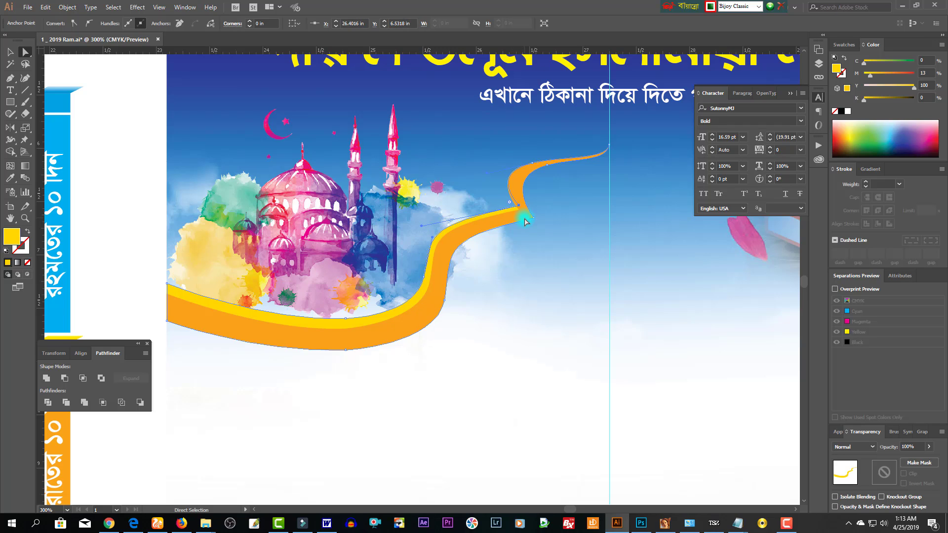
{"action": "left_click_drag", "start_coordinate": [524, 223], "coordinate": [525, 224]}
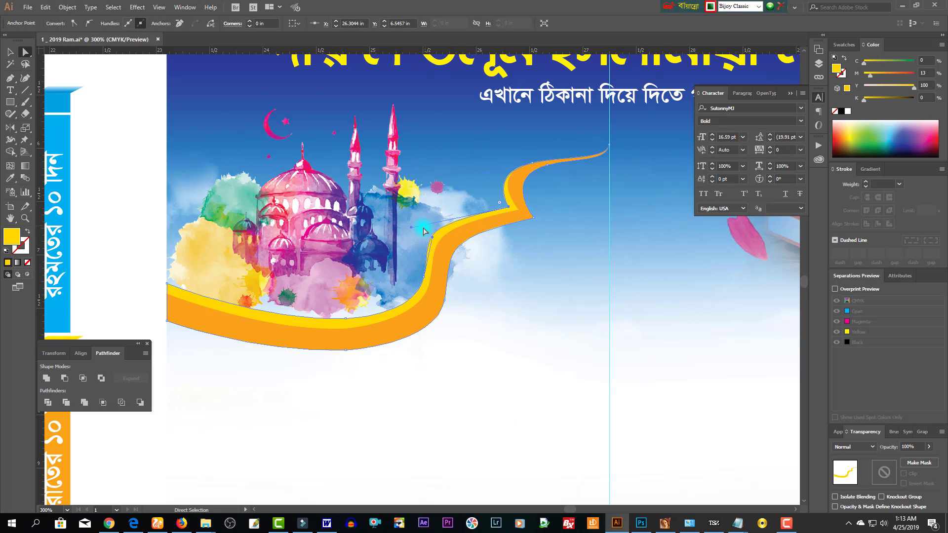
{"action": "left_click_drag", "start_coordinate": [431, 242], "coordinate": [418, 225]}
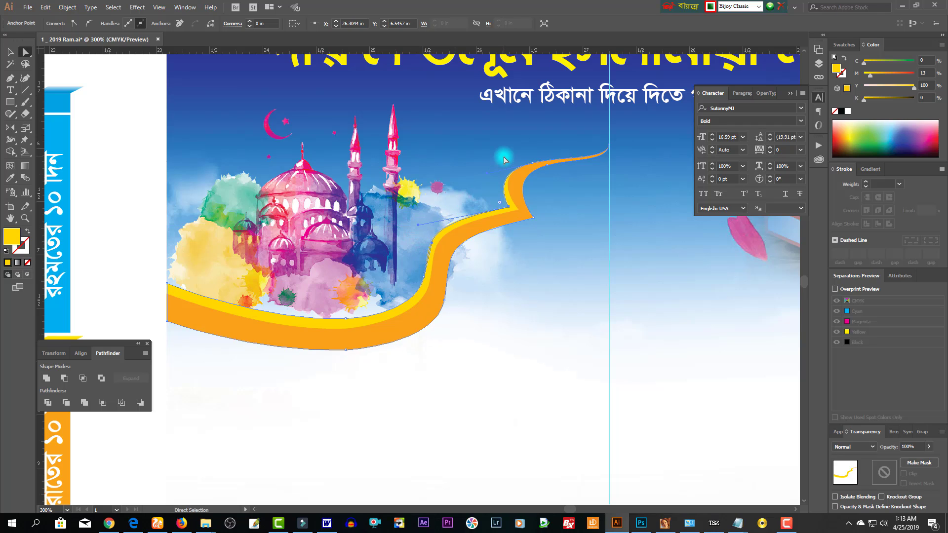
{"action": "left_click", "coordinate": [533, 164]}
{"action": "key", "text": "Up"}
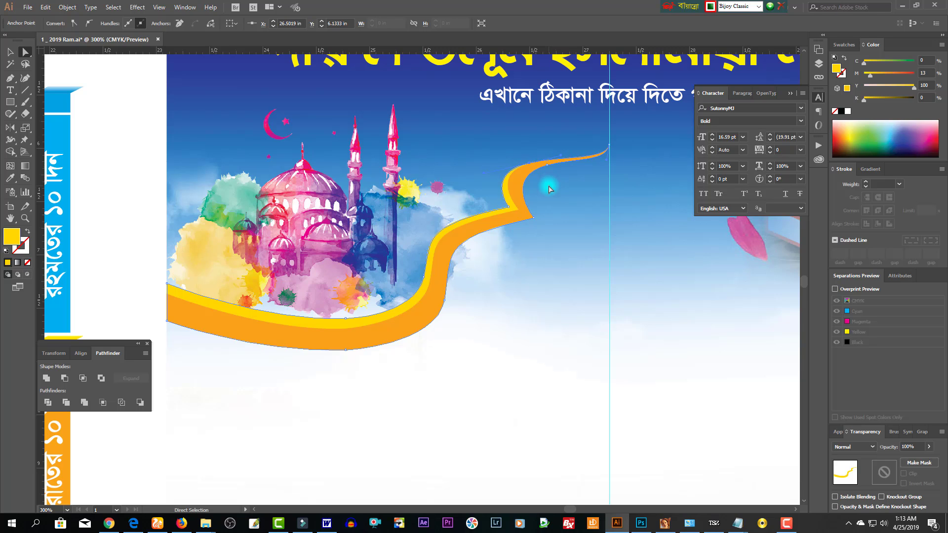
{"action": "key", "text": "Down"}
- Zoom out to the title and timetable and select the ribbon to check it
{"action": "left_click", "coordinate": [535, 277]}
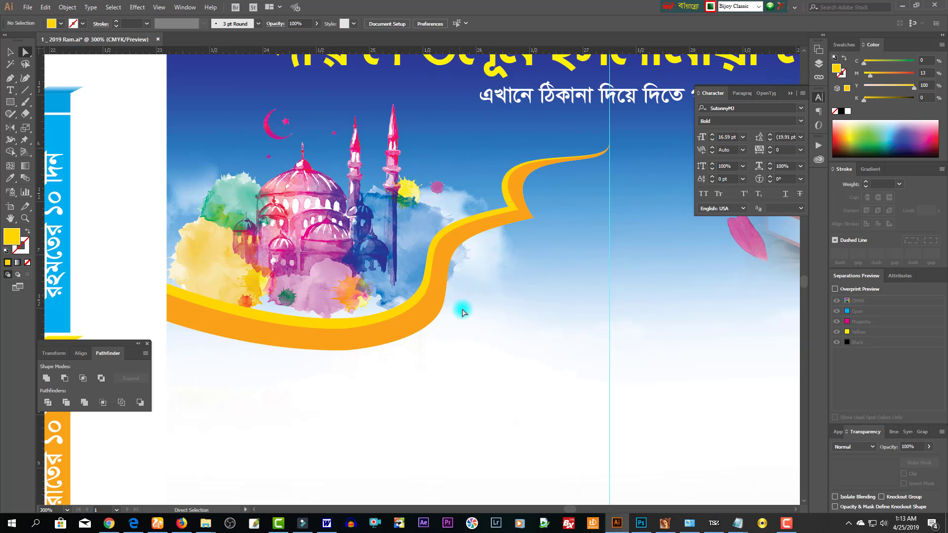
{"action": "key", "text": "ctrl+space"}
{"action": "left_click", "coordinate": [432, 347], "text": "ctrl+alt"}
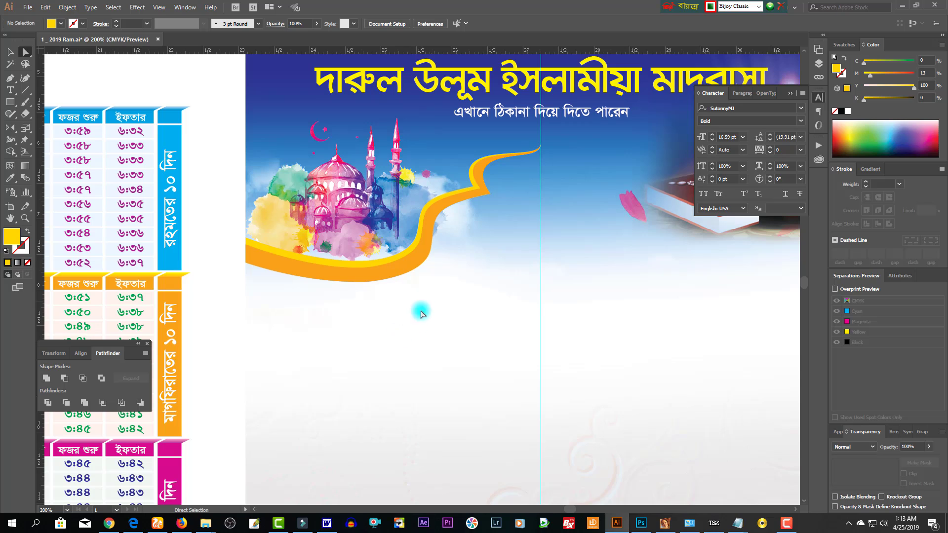
{"action": "left_click", "coordinate": [390, 281]}
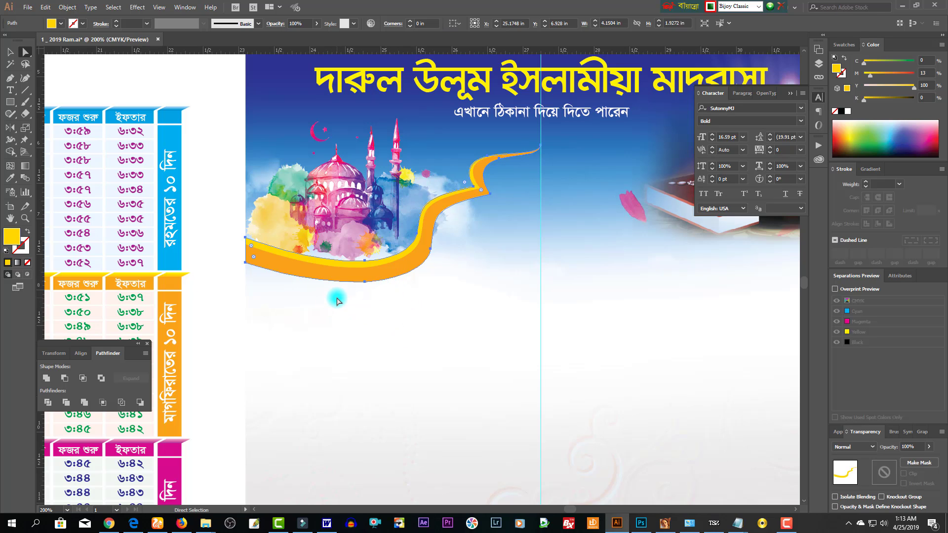
{"action": "left_click", "coordinate": [319, 303]}
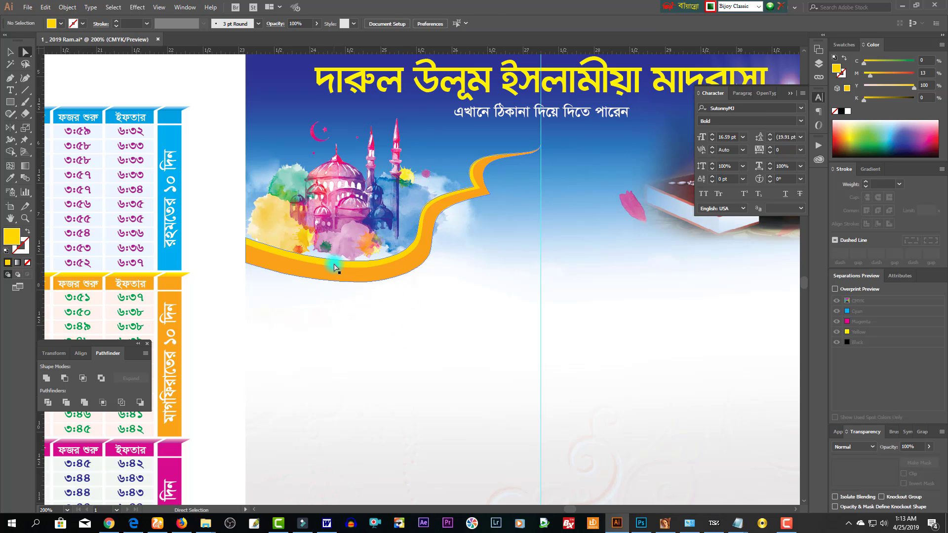
{"action": "left_click", "coordinate": [336, 278], "text": "ctrl"}
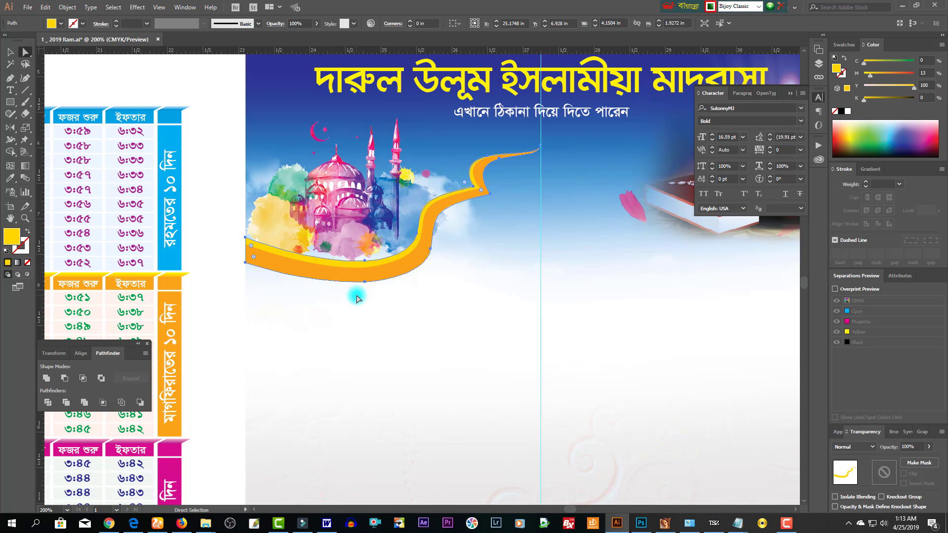
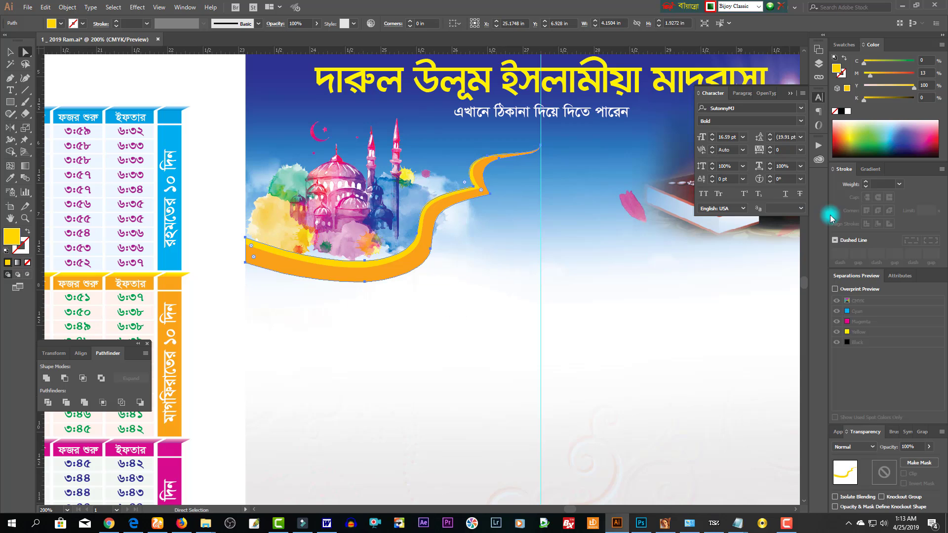
- Tint the copied swoosh teal and nudge it down beneath the orange swoosh
{"action": "left_click", "coordinate": [893, 61]}
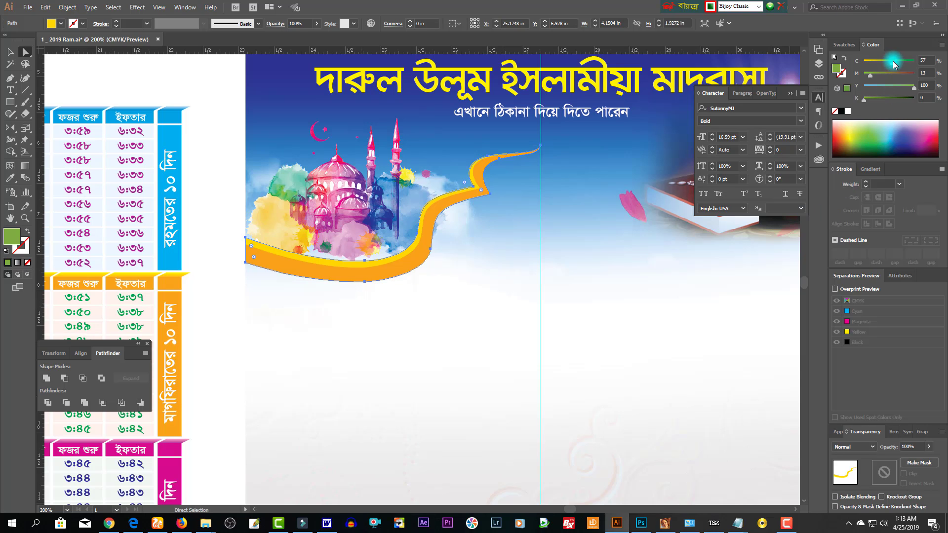
{"action": "left_click", "coordinate": [884, 85]}
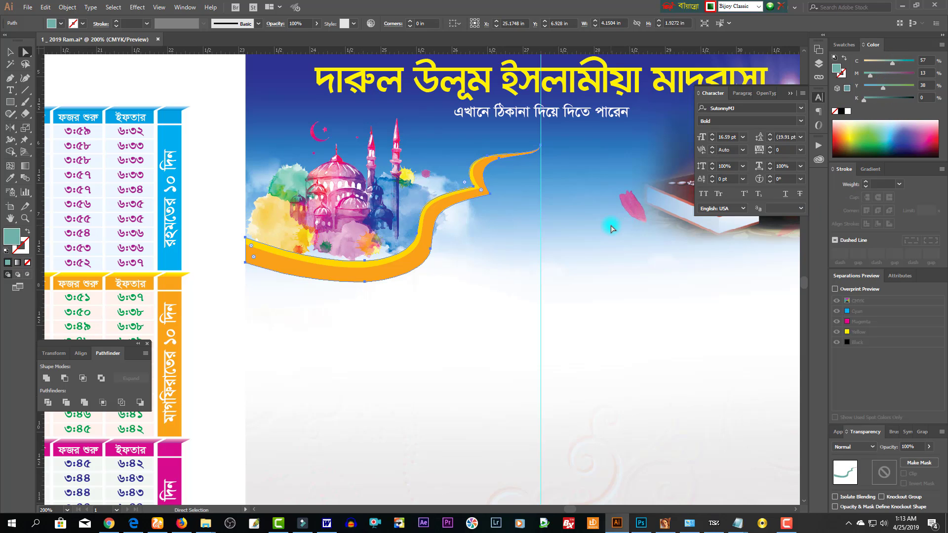
{"action": "key", "text": "Down"}
{"action": "key", "text": "Down"}
{"action": "key", "text": "Down"}
{"action": "key", "text": "Down"}
{"action": "key", "text": "Down"}
{"action": "key", "text": "Down"}
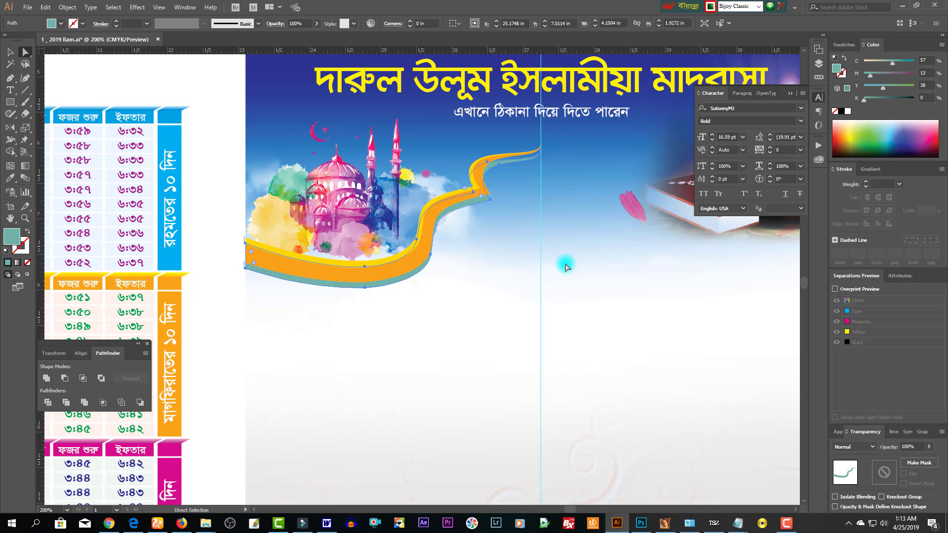
- Recolor the lower shadow strip, trying pink before settling on dark brown
{"action": "left_click", "coordinate": [393, 285]}
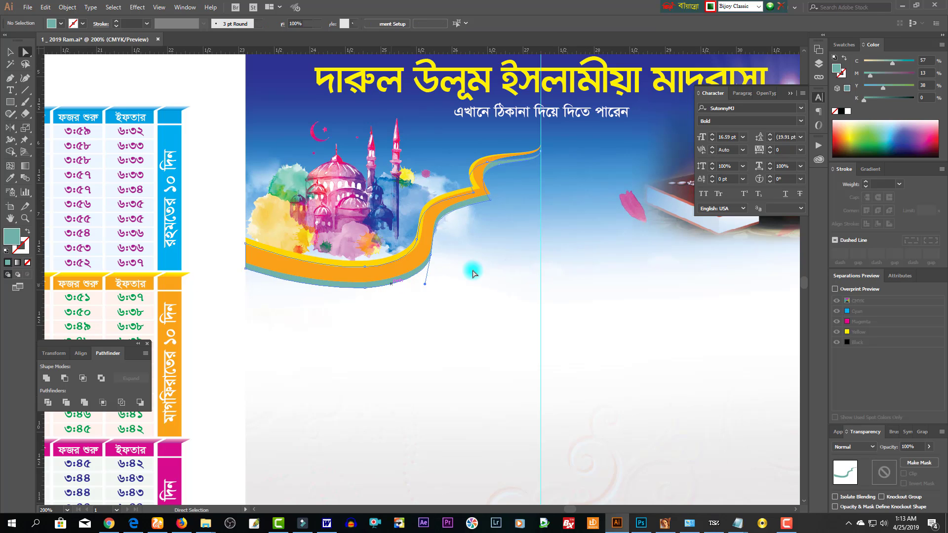
{"action": "left_click", "coordinate": [886, 98]}
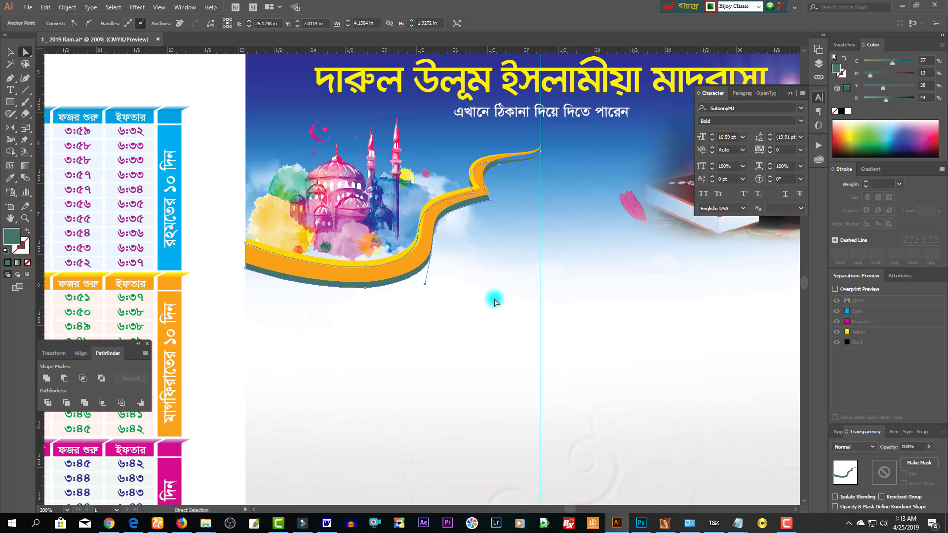
{"action": "left_click", "coordinate": [462, 234]}
{"action": "left_click", "coordinate": [401, 282]}
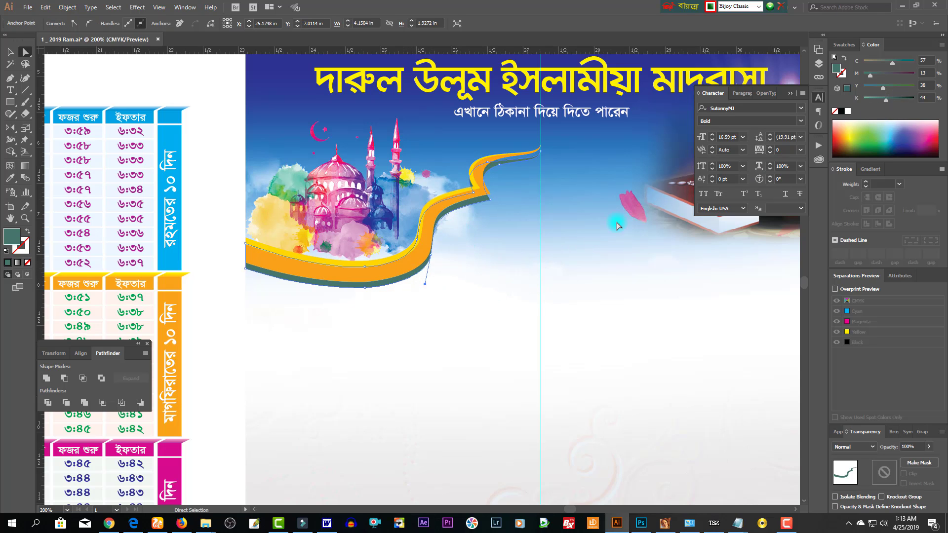
{"action": "left_click", "coordinate": [423, 258]}
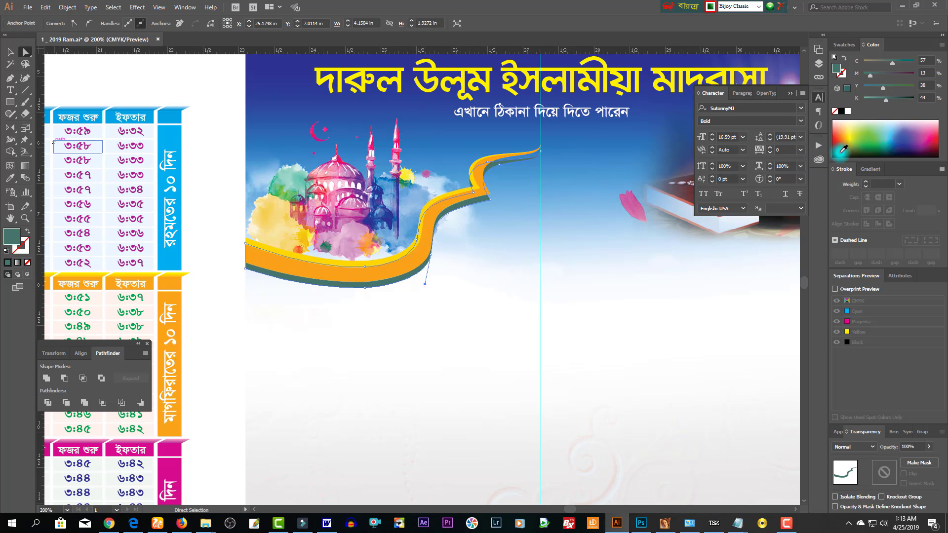
{"action": "left_click", "coordinate": [931, 138]}
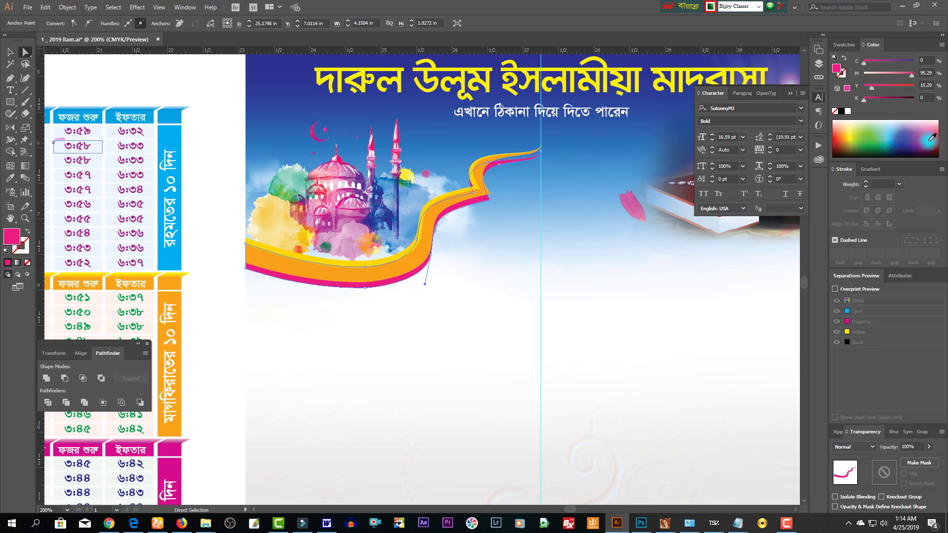
{"action": "left_click", "coordinate": [840, 147]}
{"action": "left_click", "coordinate": [429, 279]}
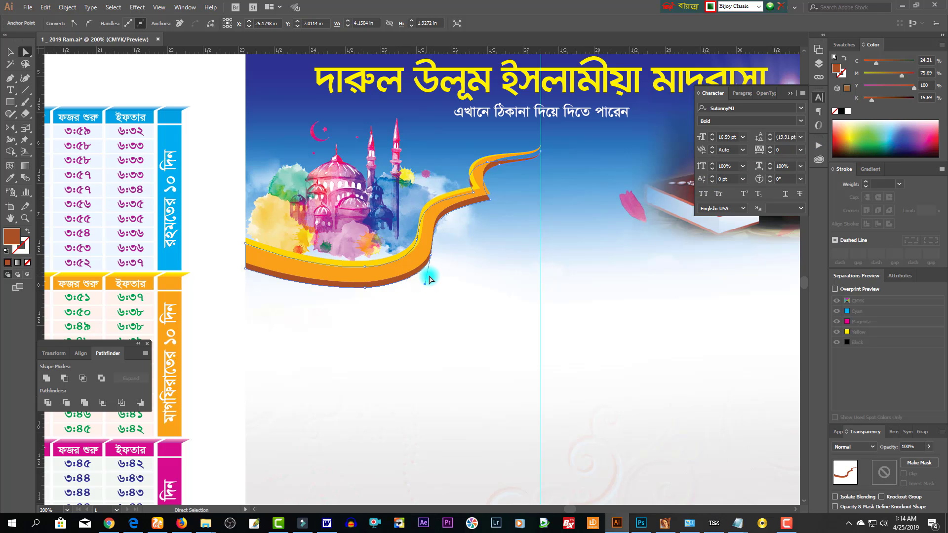
- Select and deselect the yellow band to check the brown strip beneath it
{"action": "left_click_drag", "start_coordinate": [429, 279], "coordinate": [474, 256]}
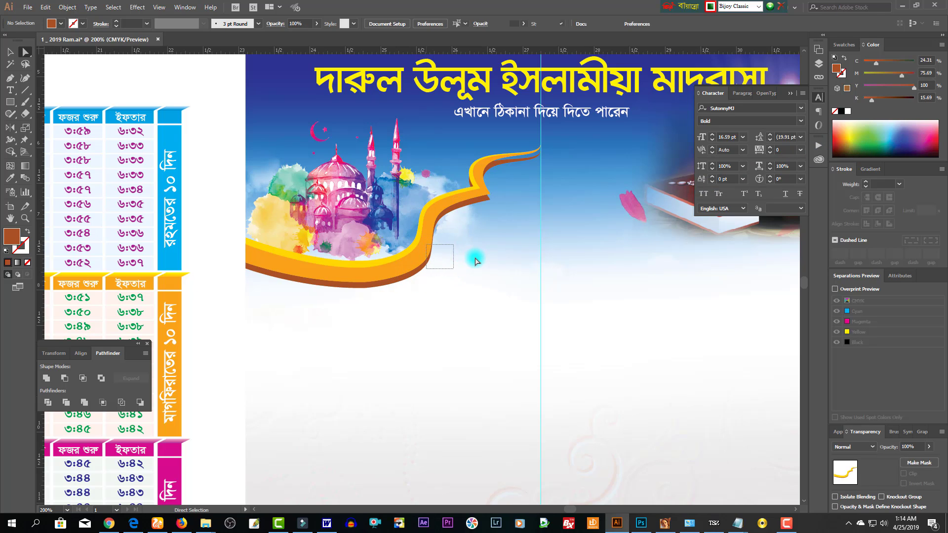
{"action": "left_click", "coordinate": [444, 273]}
{"action": "left_click", "coordinate": [413, 251]}
{"action": "left_click", "coordinate": [437, 258]}
- Reshape the brown strip's lower curve and shift one of its segments up
{"action": "left_click", "coordinate": [433, 253]}
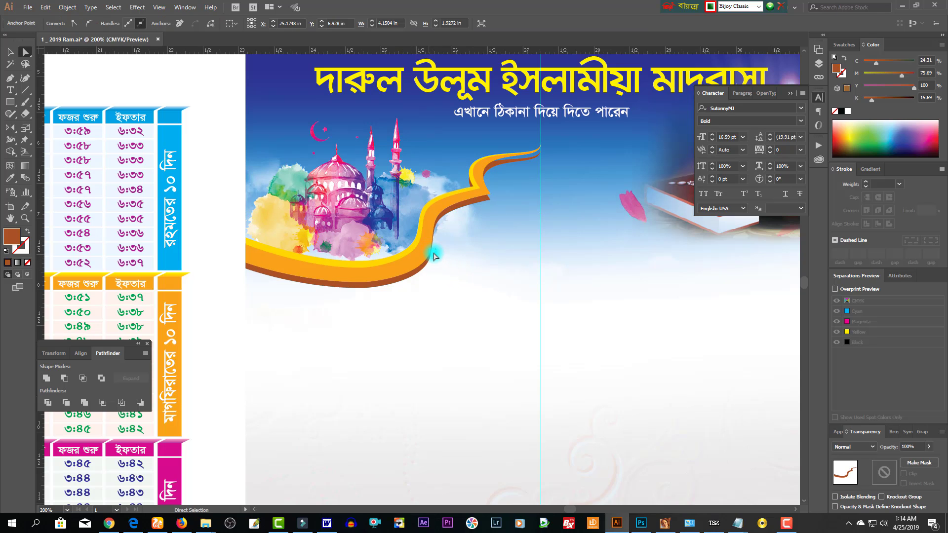
{"action": "left_click", "coordinate": [439, 262]}
{"action": "left_click_drag", "start_coordinate": [440, 266], "coordinate": [466, 239]}
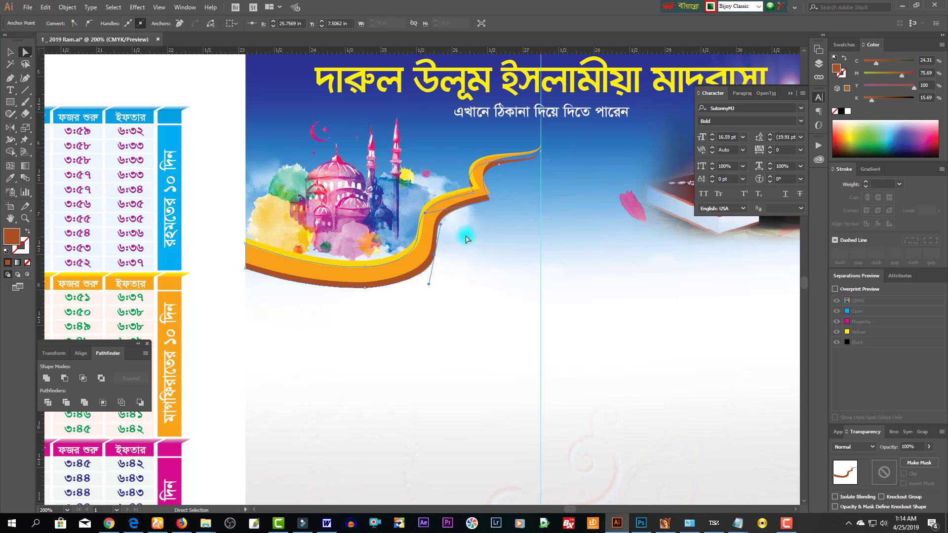
{"action": "left_click", "coordinate": [519, 209]}
{"action": "left_click", "coordinate": [498, 204]}
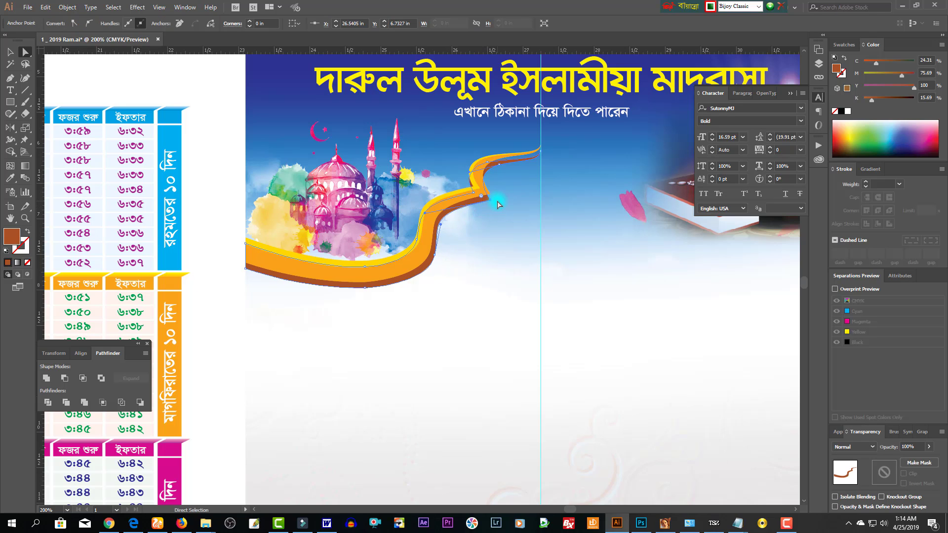
{"action": "left_click_drag", "start_coordinate": [498, 204], "coordinate": [497, 209]}
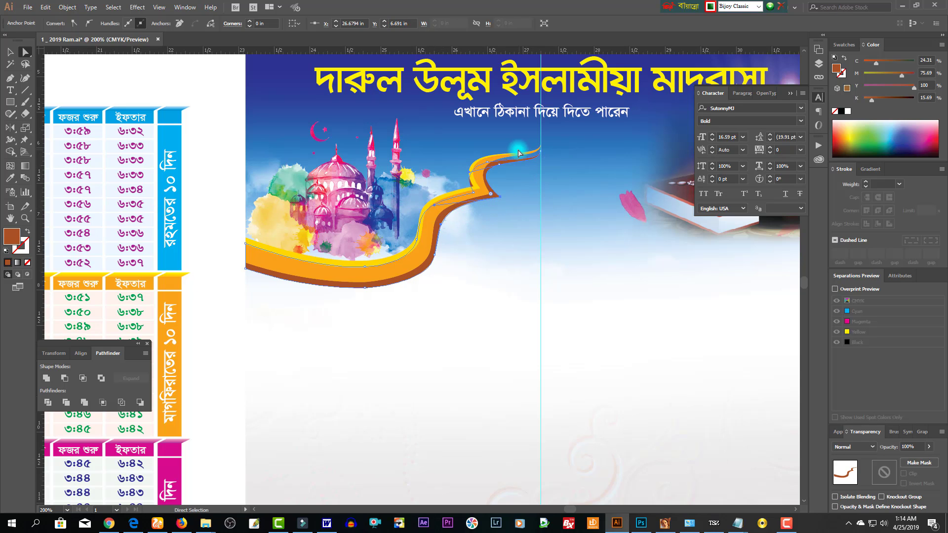
- Zoom in on the swoosh tip and pull the brown edge up along the yellow edge
{"action": "left_click_drag", "start_coordinate": [428, 117], "coordinate": [570, 185]}
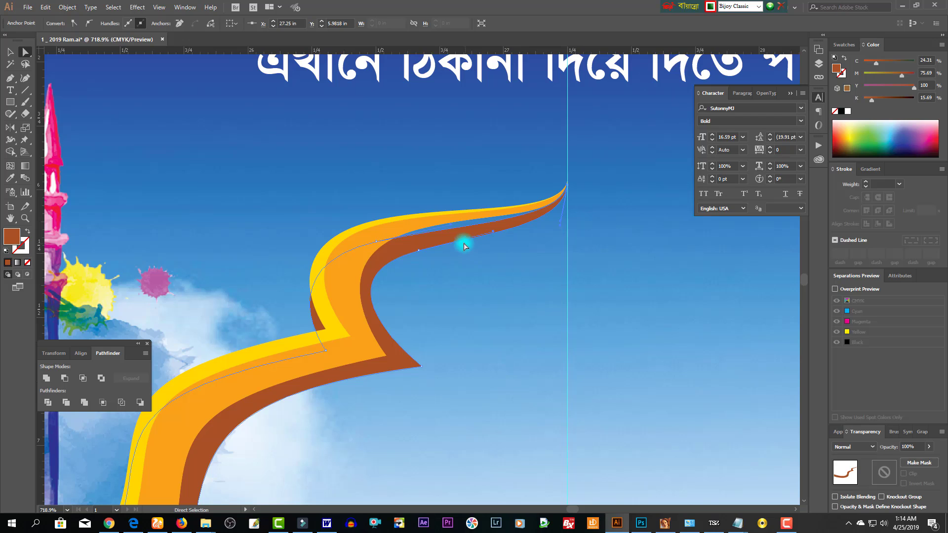
{"action": "left_click_drag", "start_coordinate": [377, 243], "coordinate": [428, 241]}
{"action": "left_click", "coordinate": [434, 253]}
{"action": "left_click", "coordinate": [474, 274]}
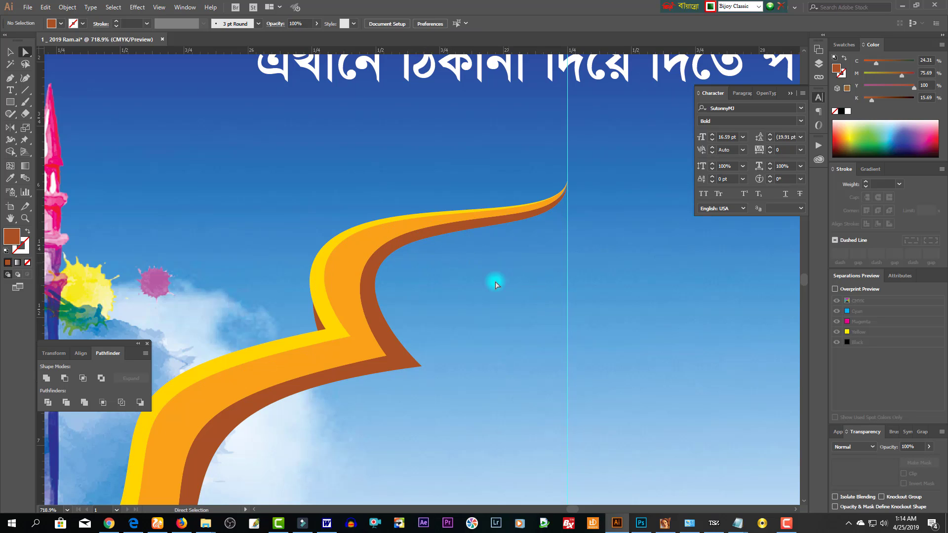
{"action": "scroll", "coordinate": [496, 284], "scroll_direction": "down", "scroll_amount": 2}
{"action": "left_click", "coordinate": [359, 254]}
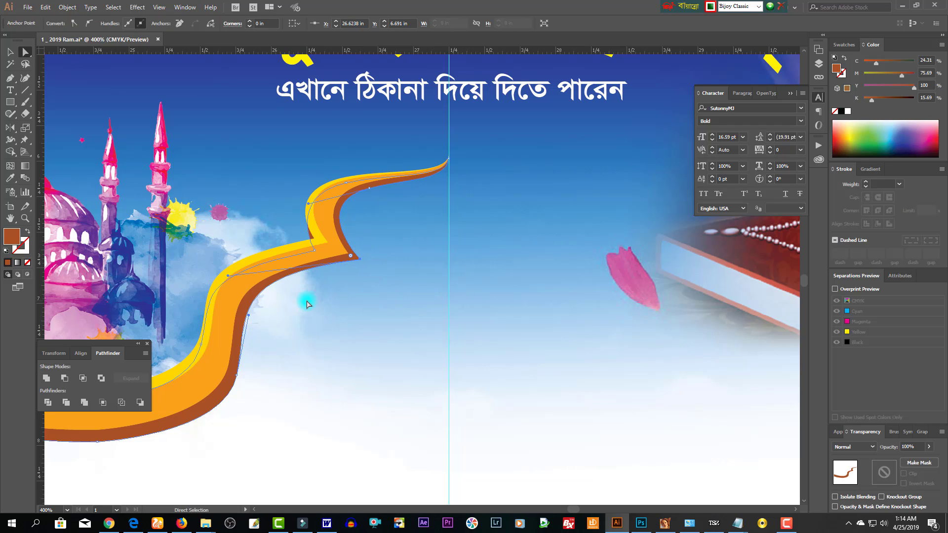
- Nudge anchors on the brown strip's lower curve to even out the band
{"action": "key", "text": "Right"}
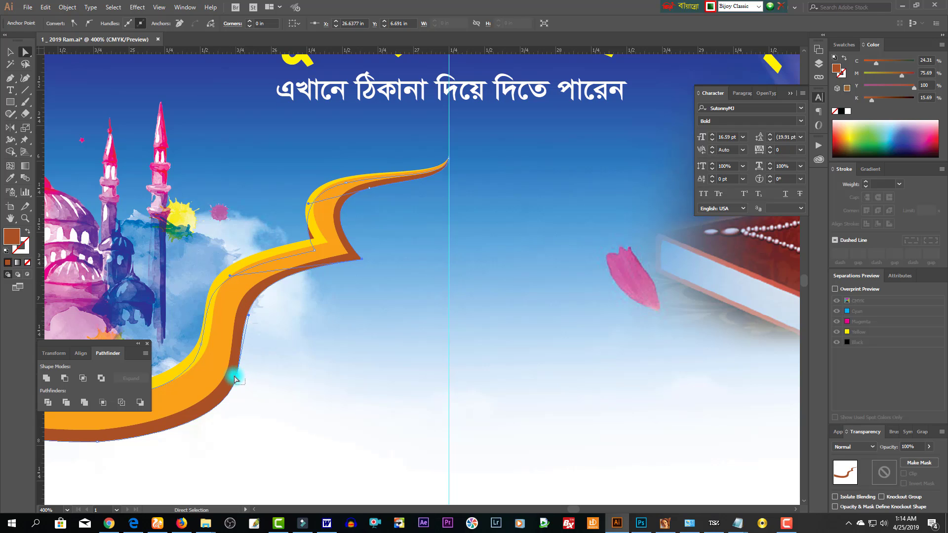
{"action": "left_click_drag", "start_coordinate": [245, 385], "coordinate": [235, 379]}
{"action": "left_click_drag", "start_coordinate": [292, 408], "coordinate": [529, 328]}
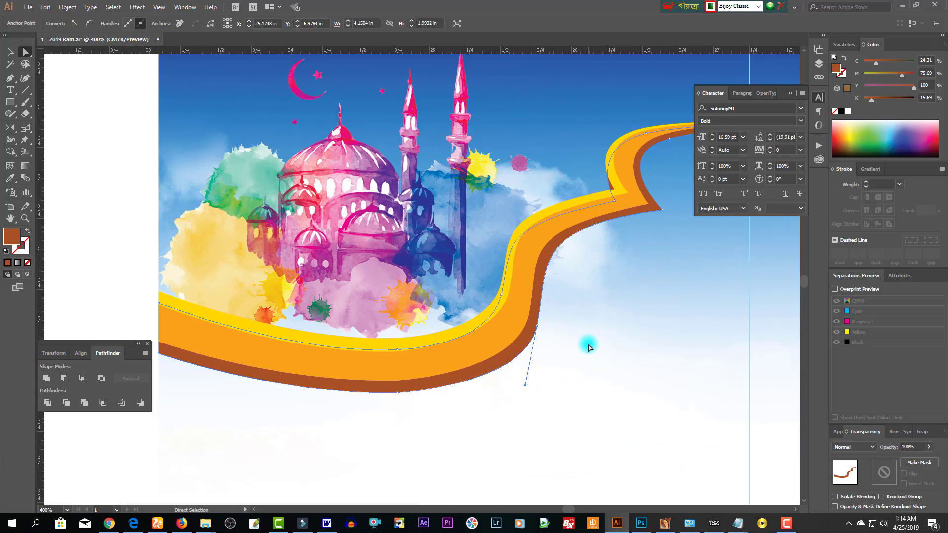
{"action": "left_click_drag", "start_coordinate": [578, 360], "coordinate": [537, 326]}
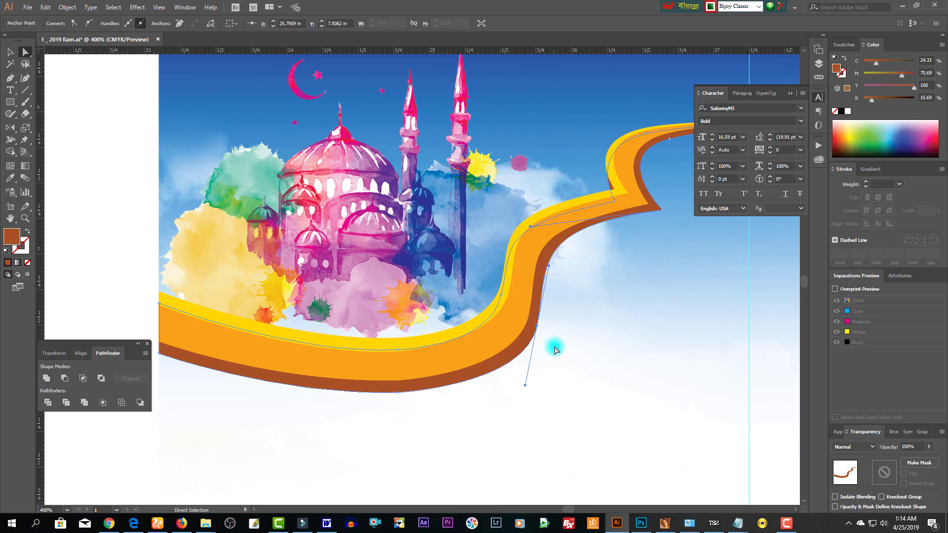
{"action": "key", "text": "Left"}
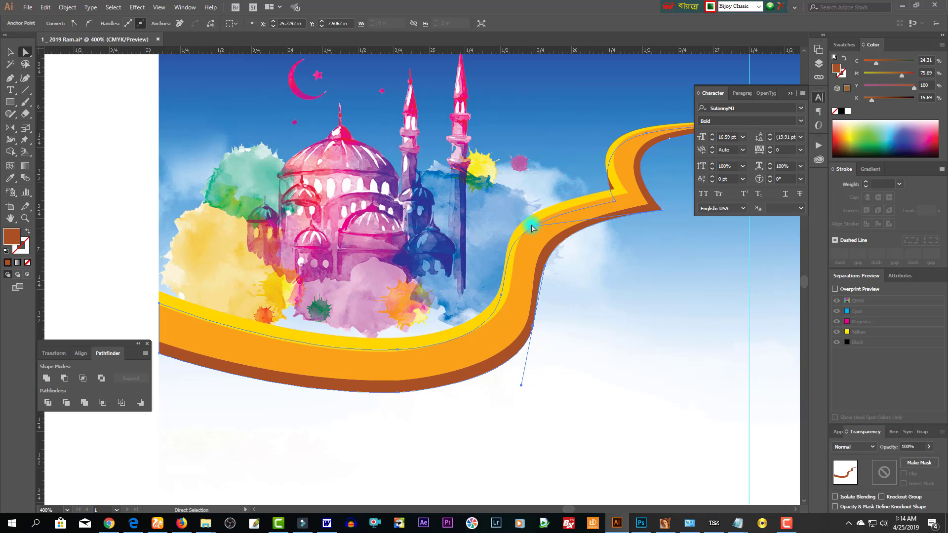
{"action": "left_click_drag", "start_coordinate": [532, 221], "coordinate": [522, 227]}
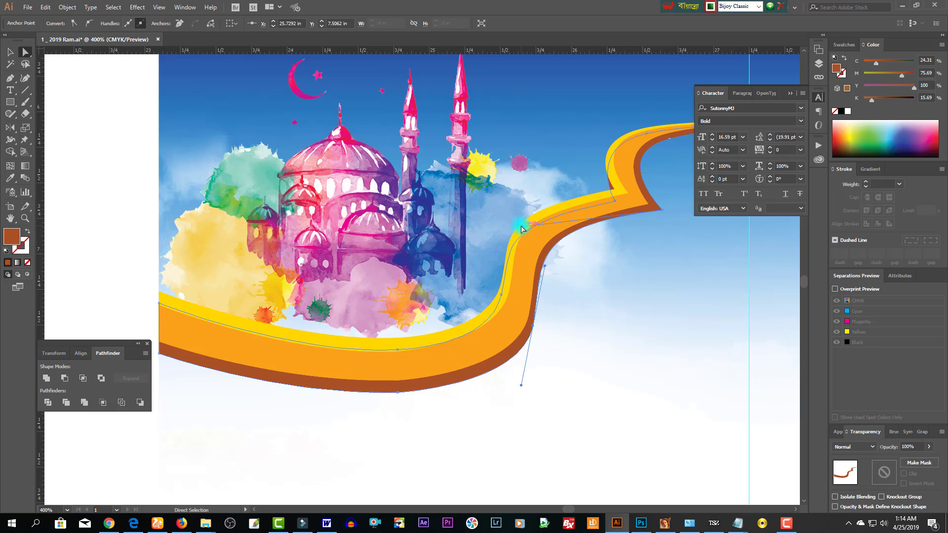
{"action": "left_click", "coordinate": [522, 402]}
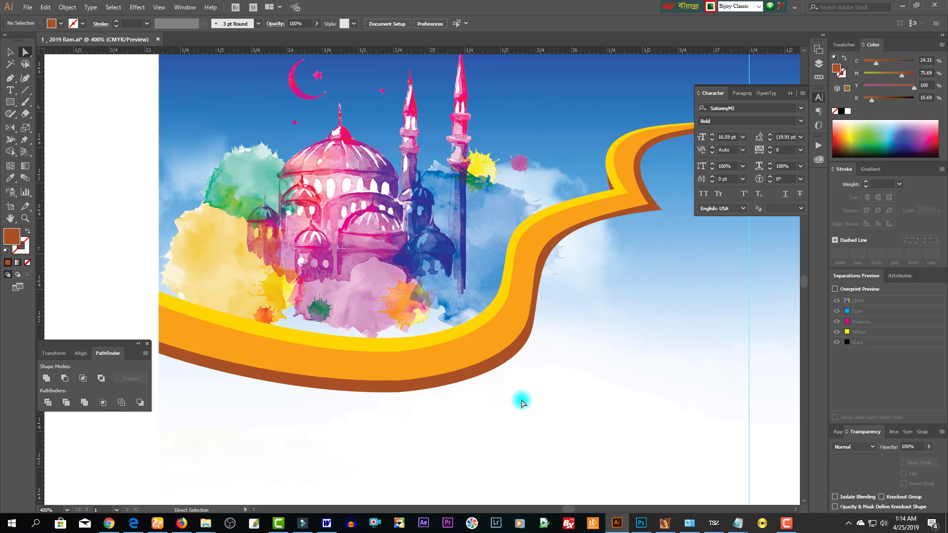
- Bend the curve at the strip's bottom anchor
{"action": "left_click", "coordinate": [370, 390], "text": "ctrl"}
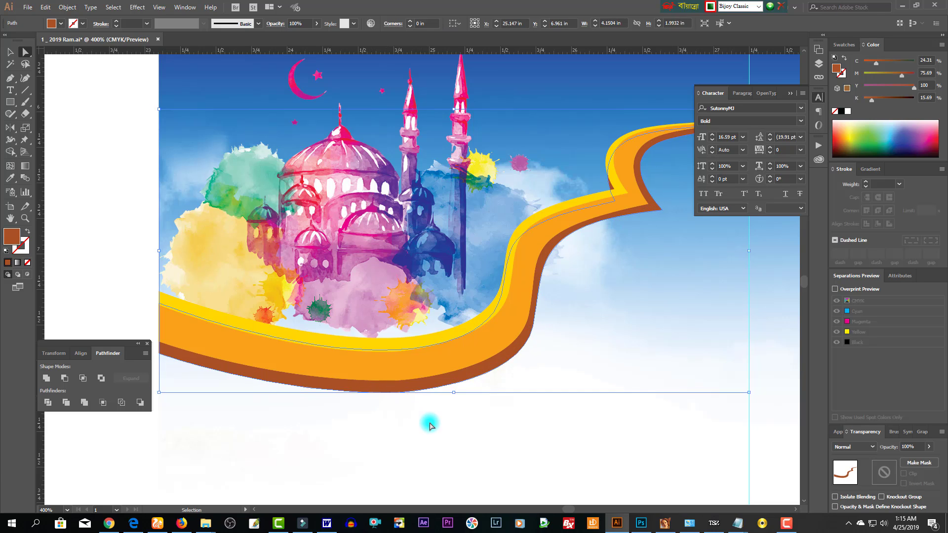
{"action": "left_click_drag", "start_coordinate": [428, 421], "coordinate": [377, 389]}
{"action": "left_click_drag", "start_coordinate": [420, 412], "coordinate": [379, 390]}
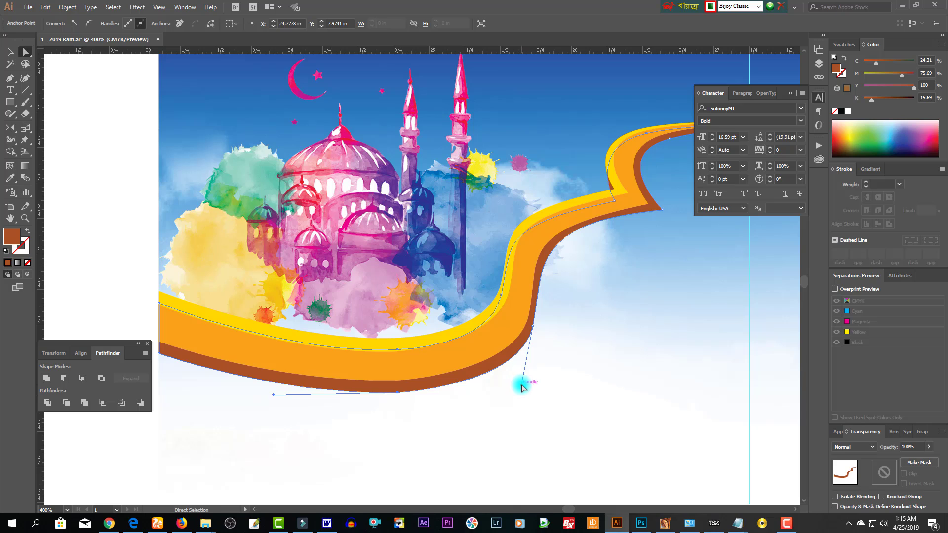
{"action": "left_click_drag", "start_coordinate": [522, 388], "coordinate": [515, 390]}
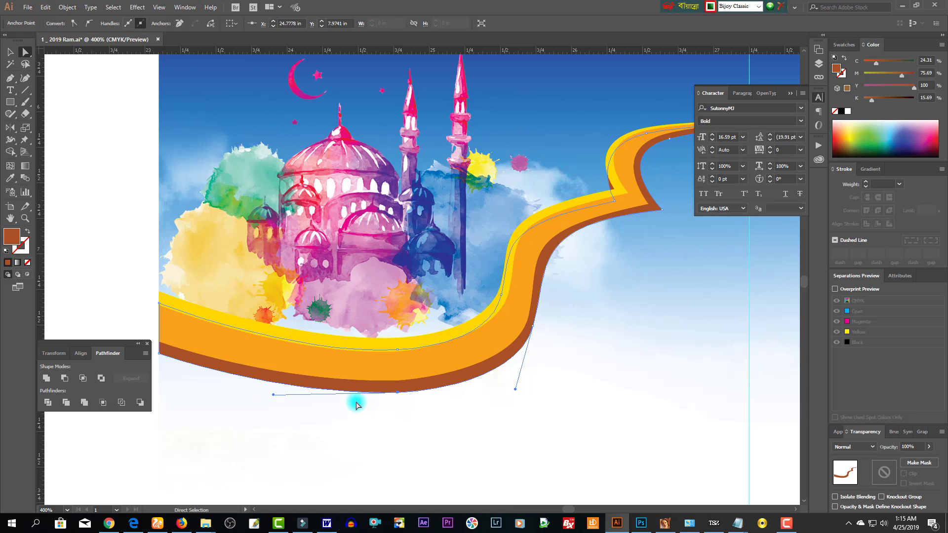
- Raise the anchor at the strip's left end slightly with the arrow keys
{"action": "left_click_drag", "start_coordinate": [180, 378], "coordinate": [154, 353]}
{"action": "key", "text": "Up"}
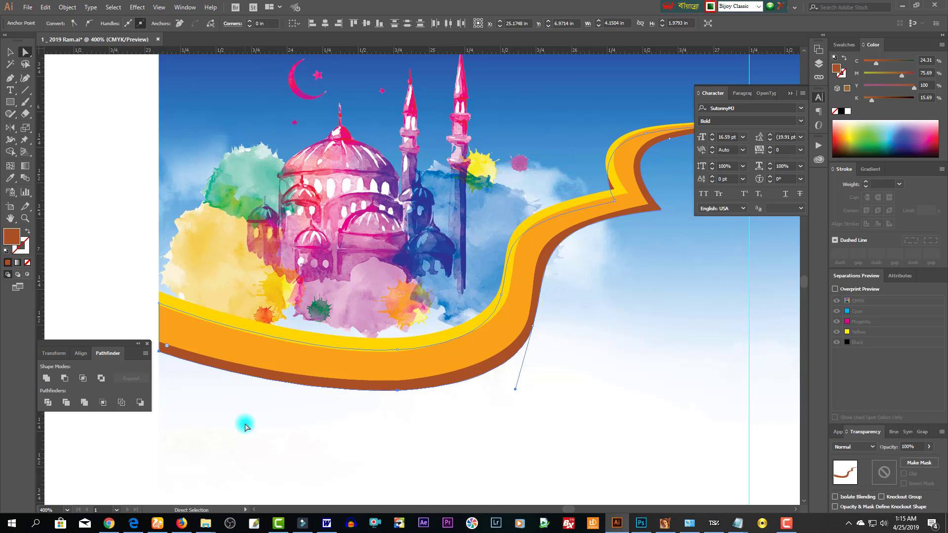
{"action": "key", "text": "Up"}
{"action": "key", "text": "Down"}
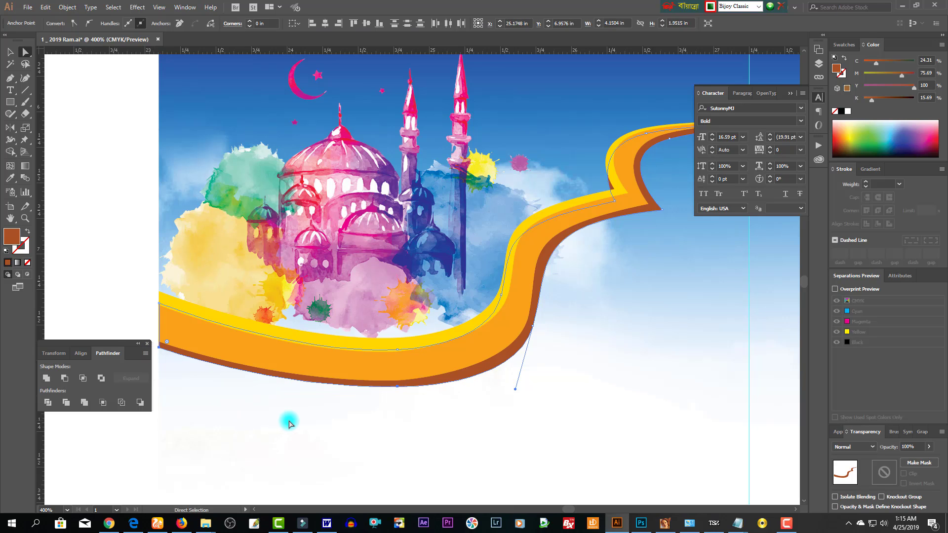
{"action": "key", "text": "Up"}
{"action": "left_click_drag", "start_coordinate": [547, 362], "coordinate": [532, 326]}
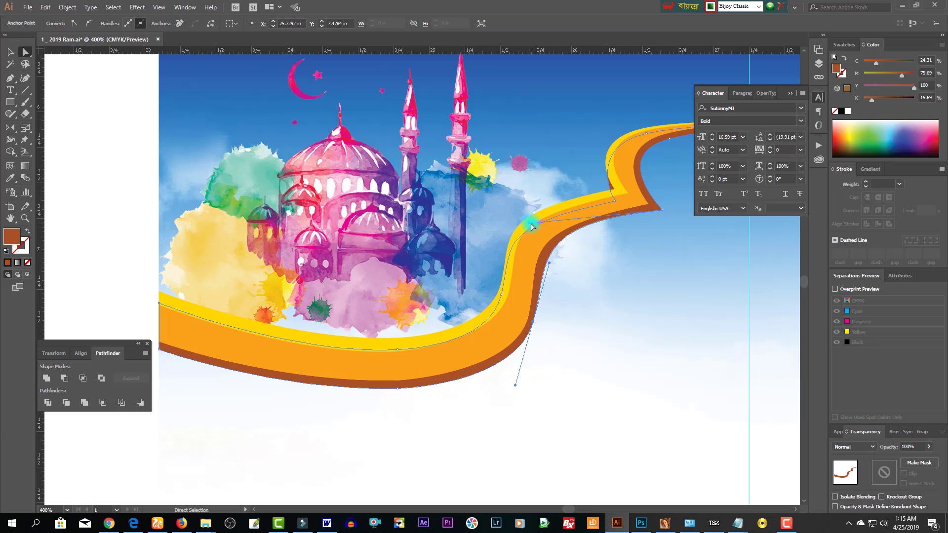
{"action": "left_click", "coordinate": [535, 286], "text": "ctrl"}
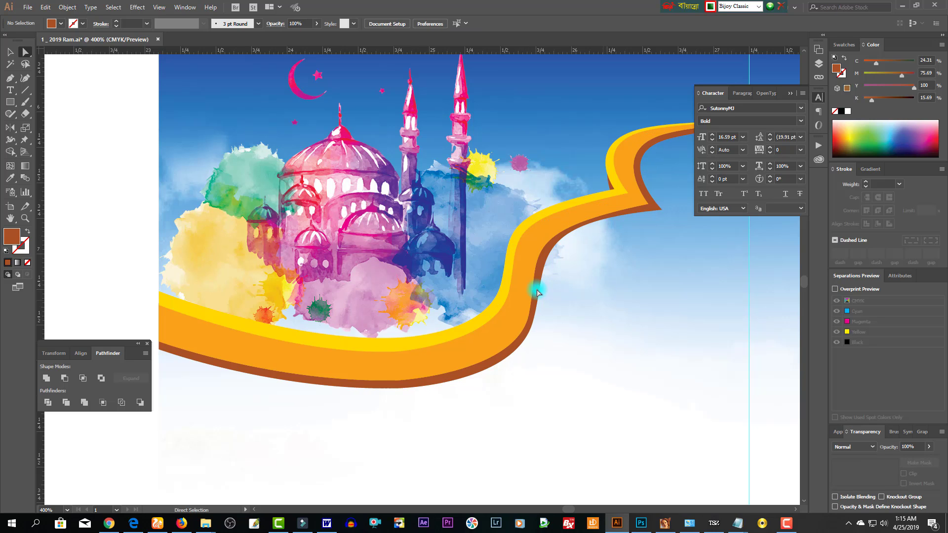
- Select the whole orange ribbon and make a vertically reflected copy with the Reflect tool
{"action": "left_click", "coordinate": [10, 53]}
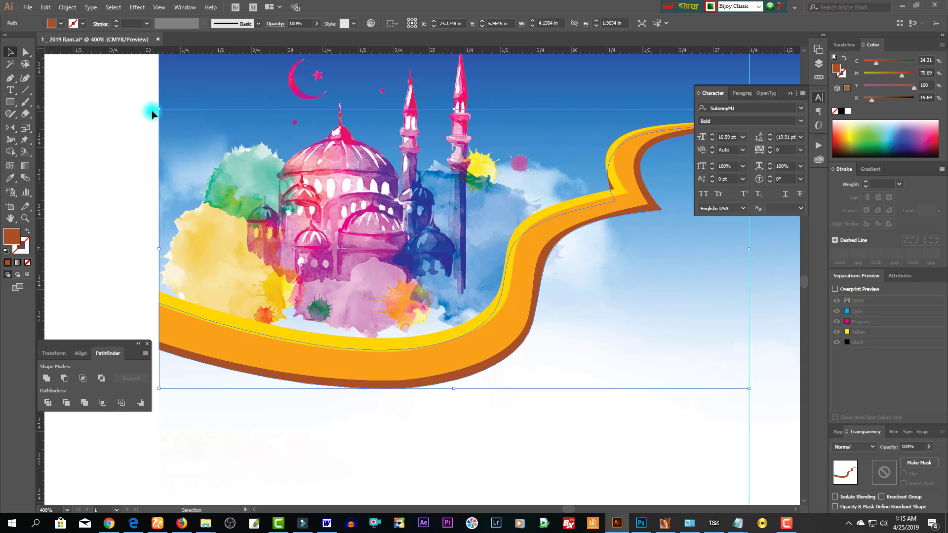
{"action": "left_click", "coordinate": [152, 112]}
{"action": "scroll", "coordinate": [385, 291], "scroll_direction": "down", "scroll_amount": 3}
{"action": "left_click_drag", "start_coordinate": [543, 362], "coordinate": [465, 352]}
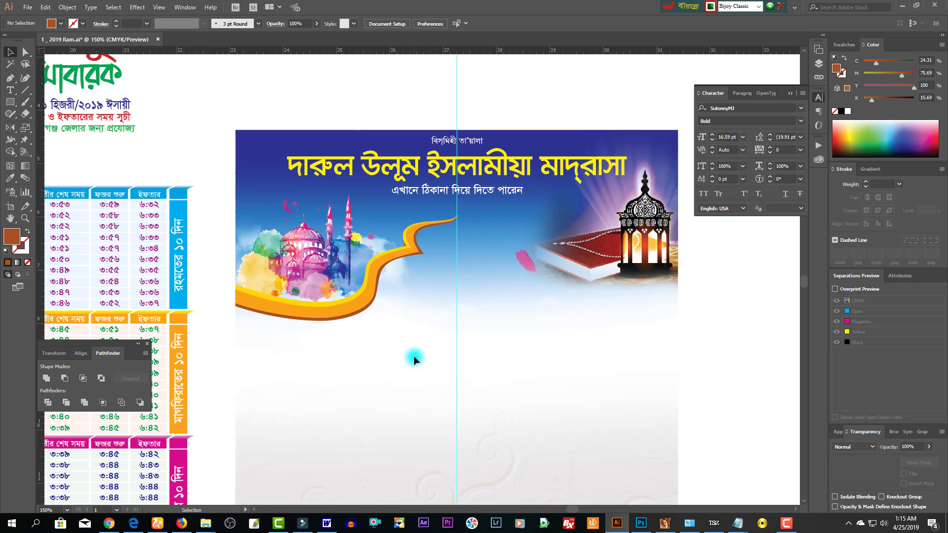
{"action": "left_click_drag", "start_coordinate": [288, 294], "coordinate": [294, 301]}
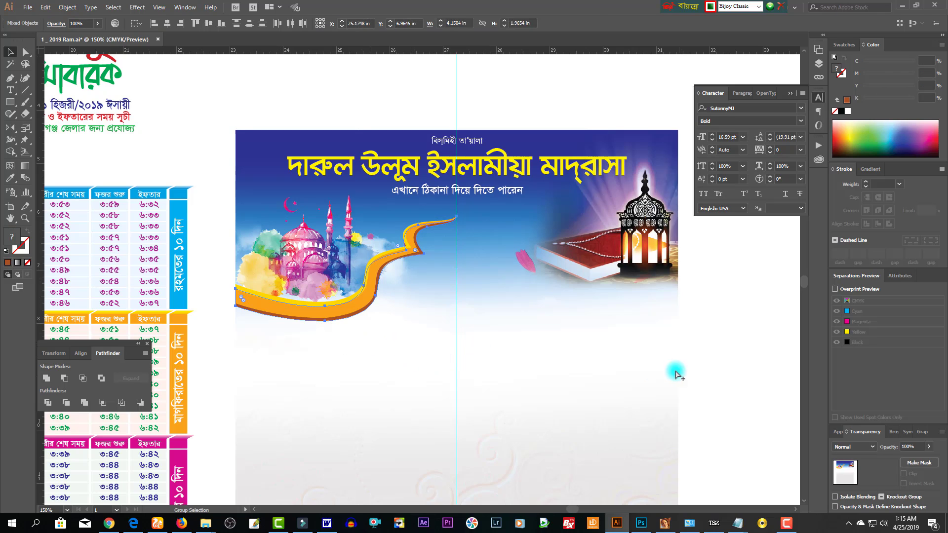
{"action": "left_click_drag", "start_coordinate": [727, 394], "coordinate": [537, 348]}
{"action": "left_click_drag", "start_coordinate": [415, 349], "coordinate": [250, 272]}
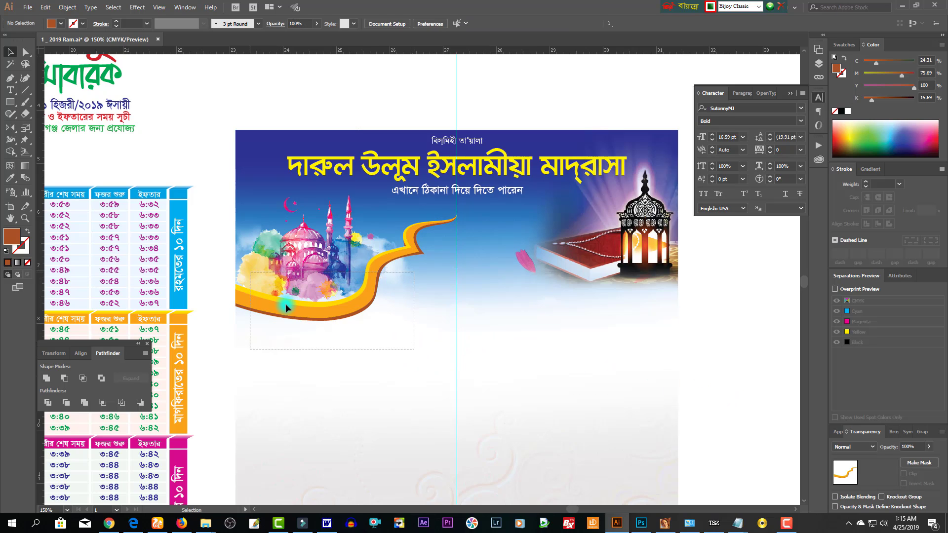
{"action": "left_click", "coordinate": [286, 305]}
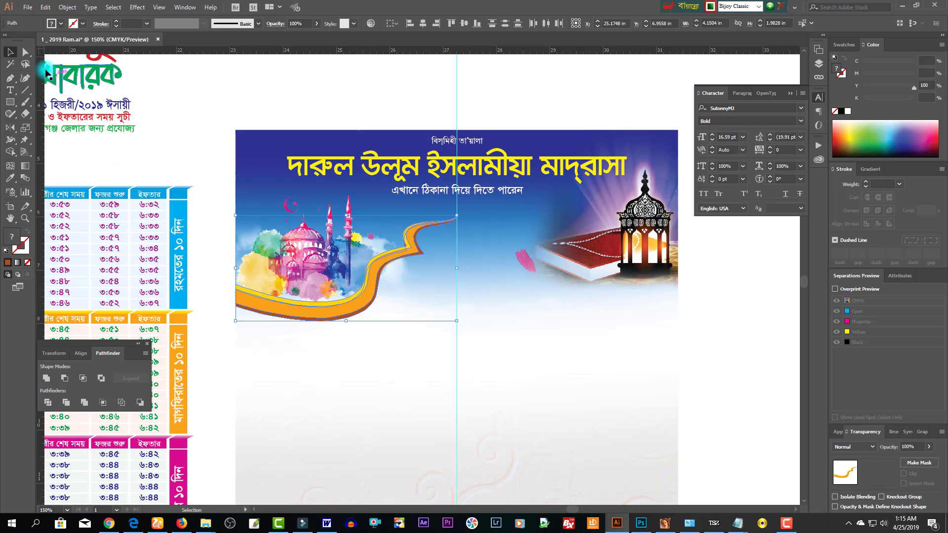
{"action": "double_click", "coordinate": [15, 129]}
{"action": "left_click", "coordinate": [423, 324]}
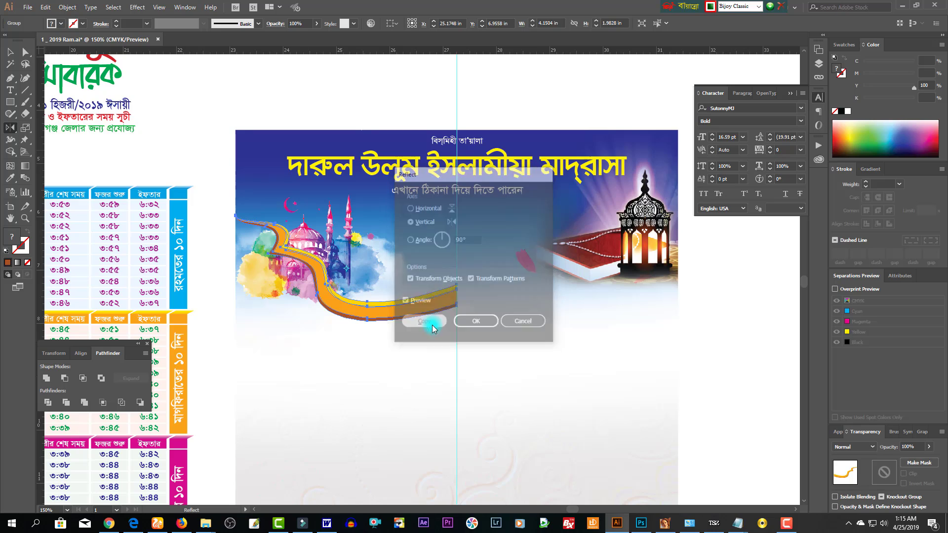
- Move the mirrored ribbon to the right half so both tips meet at the centre guide
{"action": "left_click", "coordinate": [7, 53]}
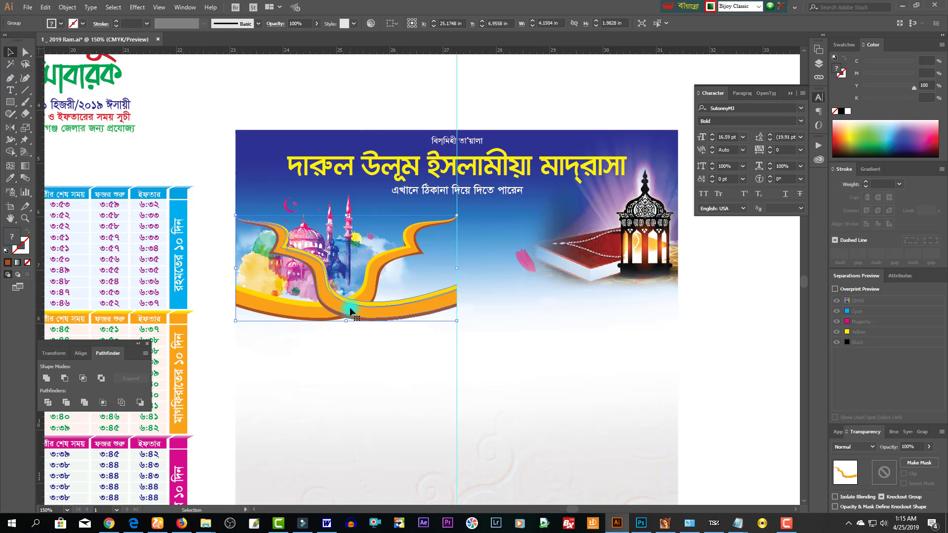
{"action": "left_click_drag", "start_coordinate": [343, 319], "coordinate": [580, 301]}
{"action": "left_click", "coordinate": [734, 350]}
{"action": "left_click", "coordinate": [595, 346]}
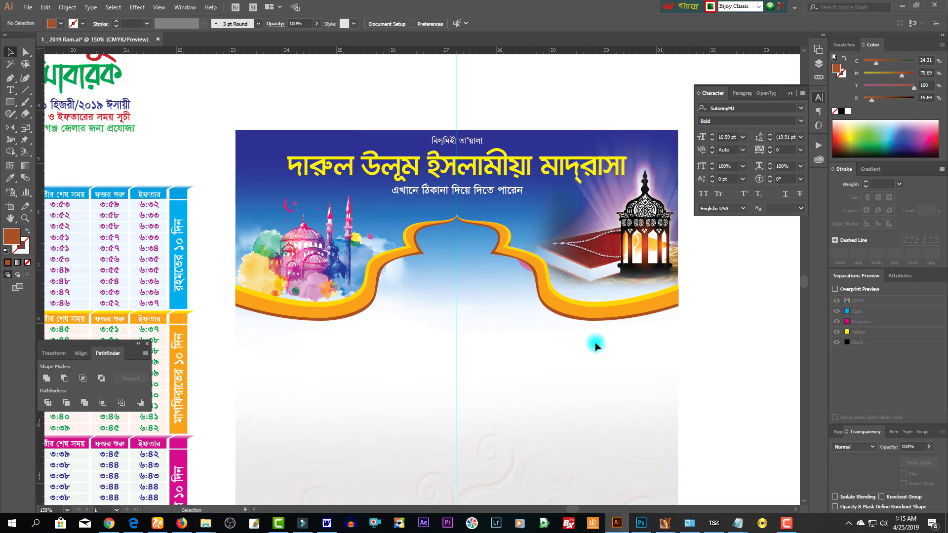
{"action": "left_click_drag", "start_coordinate": [691, 362], "coordinate": [440, 311]}
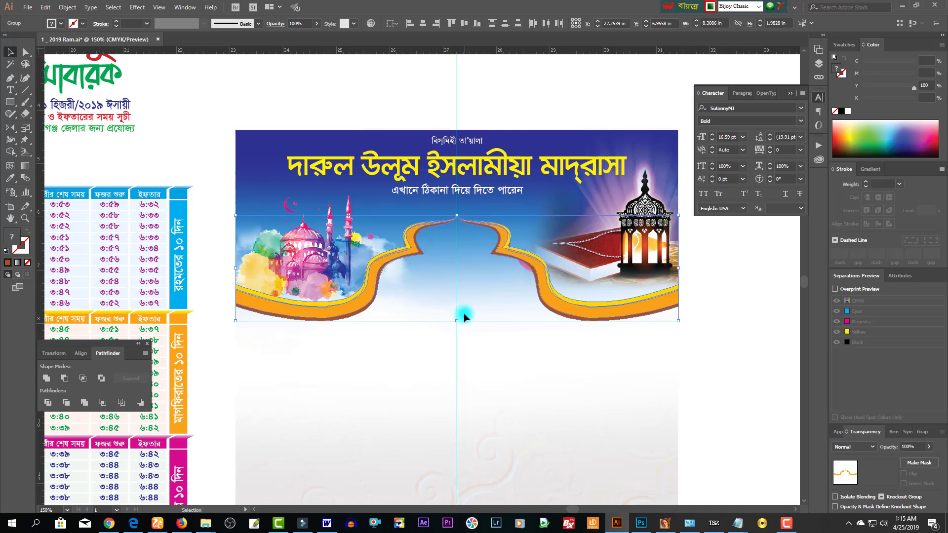
{"action": "left_click", "coordinate": [25, 51]}
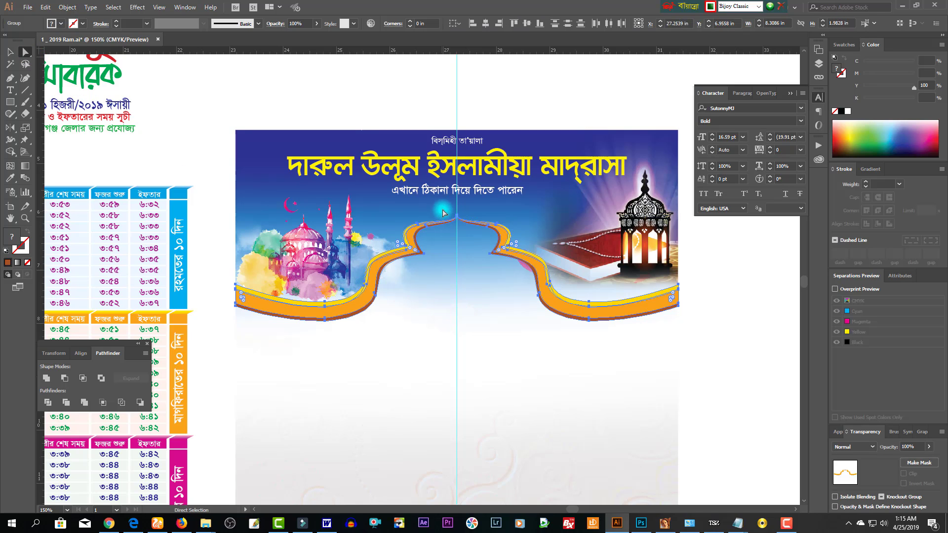
{"action": "left_click_drag", "start_coordinate": [443, 213], "coordinate": [493, 226]}
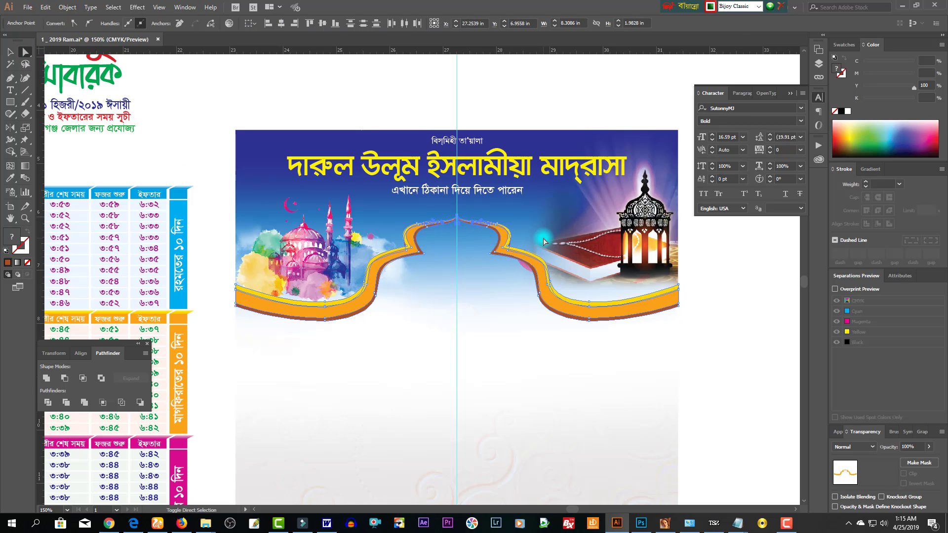
{"action": "left_click", "coordinate": [416, 214]}
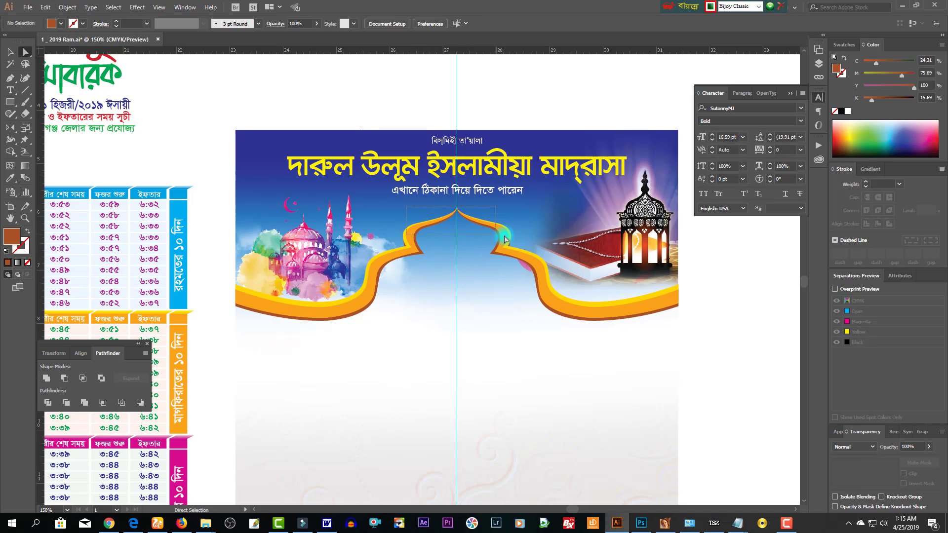
- Nudge the ribbon tips up and both lower ribbon edges down with Shift+arrow keys
{"action": "left_click_drag", "start_coordinate": [517, 240], "coordinate": [518, 241]}
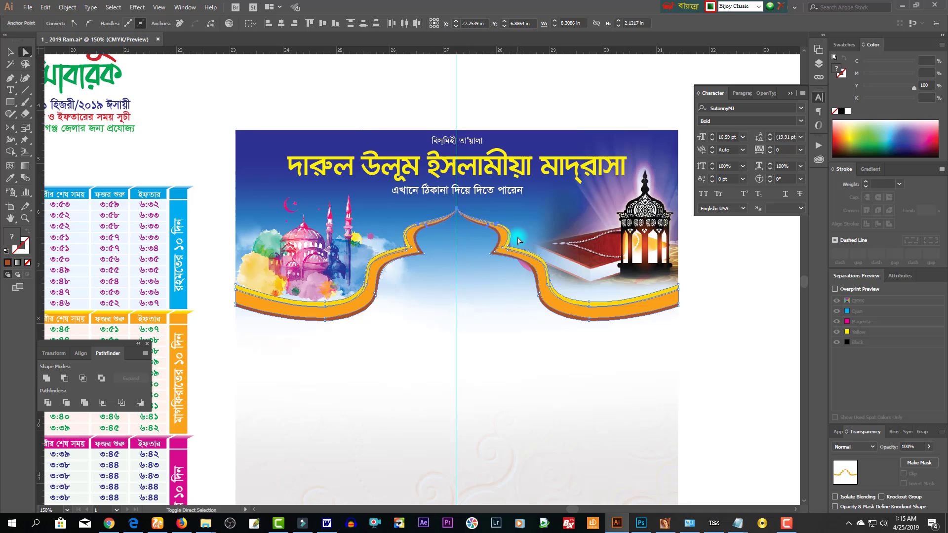
{"action": "key", "text": "shift+Up"}
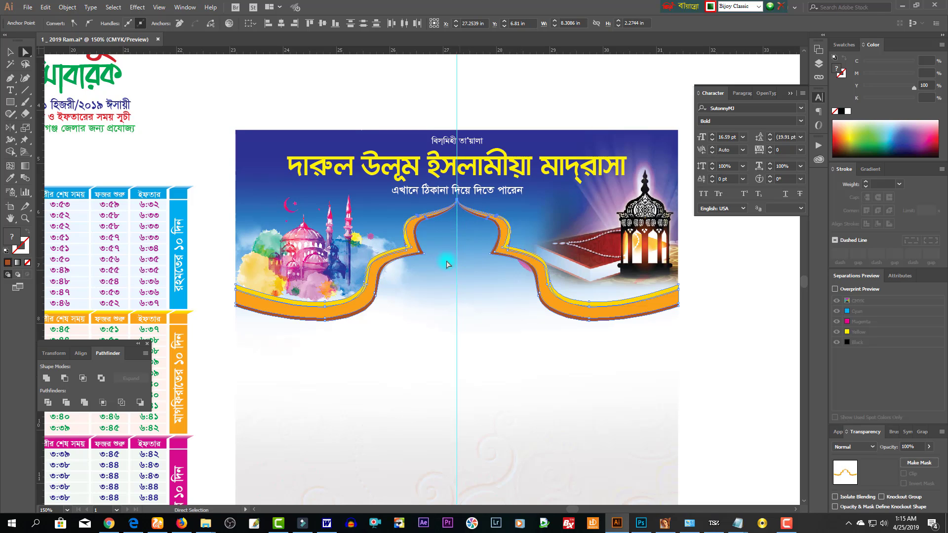
{"action": "left_click_drag", "start_coordinate": [758, 385], "coordinate": [209, 276]}
{"action": "key", "text": "shift+Down"}
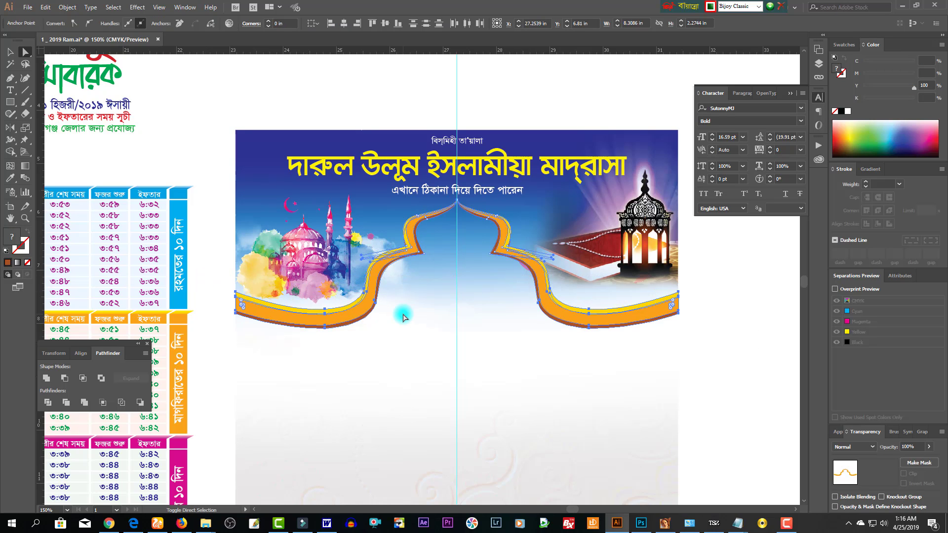
{"action": "key", "text": "shift+Down"}
{"action": "key", "text": "ctrl+z"}
{"action": "left_click_drag", "start_coordinate": [229, 269], "coordinate": [260, 338]}
{"action": "key", "text": "shift+Down"}
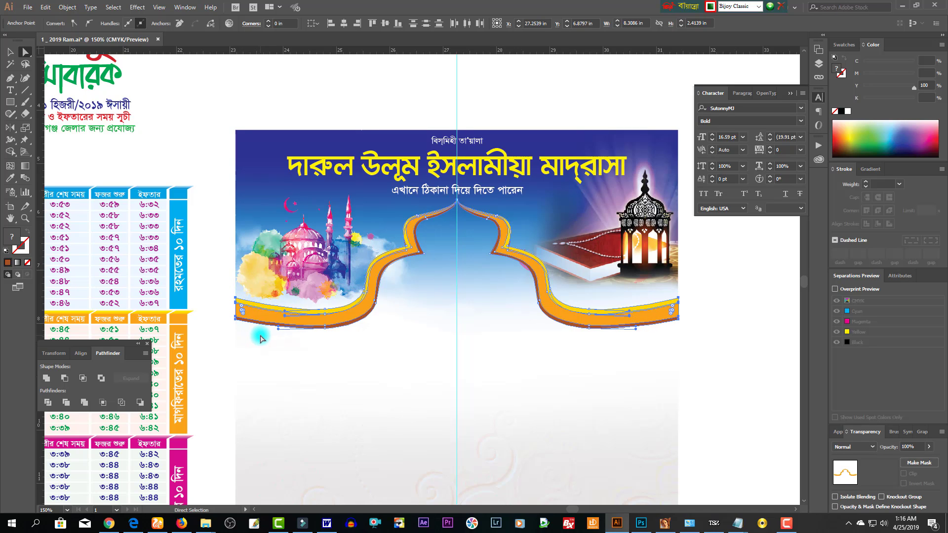
- Unlock all, select both ribbon pieces, and group them
{"action": "left_click", "coordinate": [413, 386]}
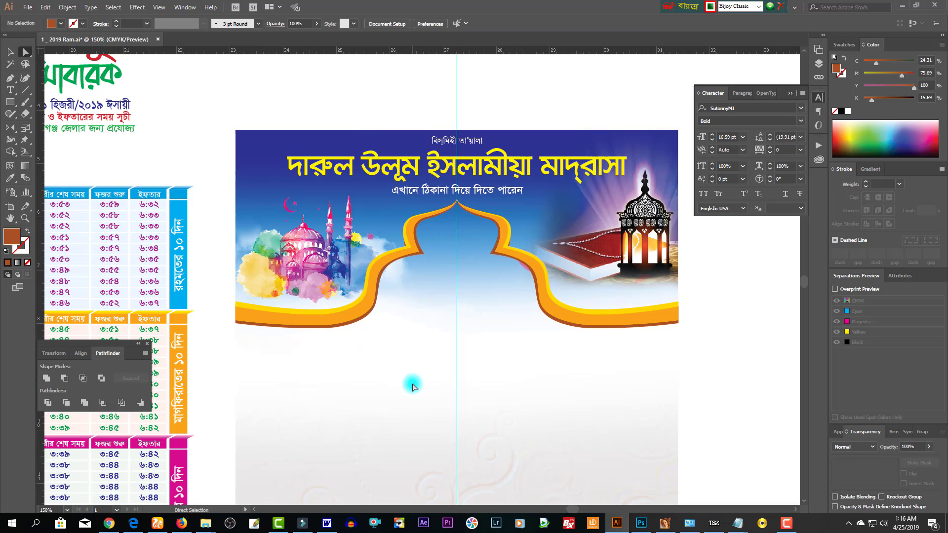
{"action": "left_click", "coordinate": [10, 51]}
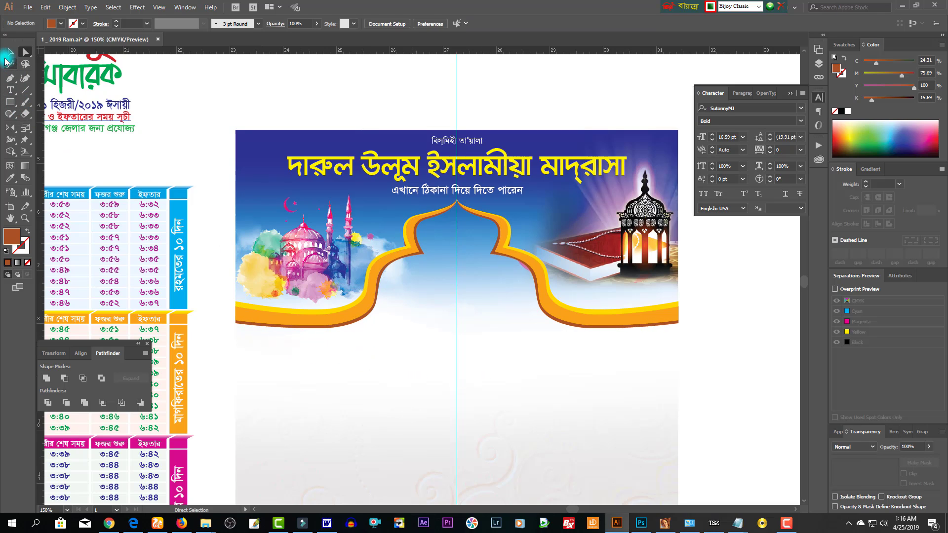
{"action": "left_click", "coordinate": [576, 310]}
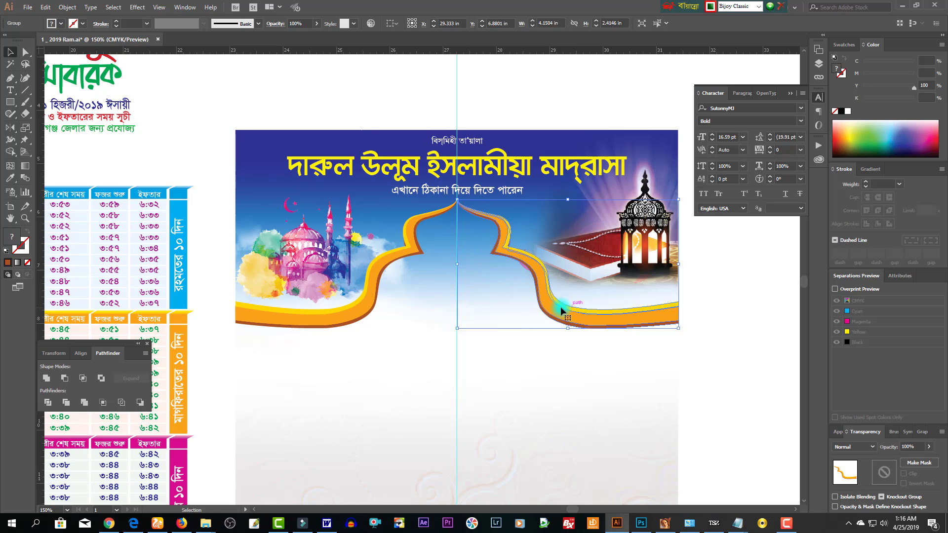
{"action": "left_click_drag", "start_coordinate": [701, 369], "coordinate": [316, 287]}
{"action": "key", "text": "ctrl+alt+2"}
{"action": "left_click_drag", "start_coordinate": [733, 404], "coordinate": [472, 371]}
{"action": "left_click_drag", "start_coordinate": [759, 387], "coordinate": [323, 297]}
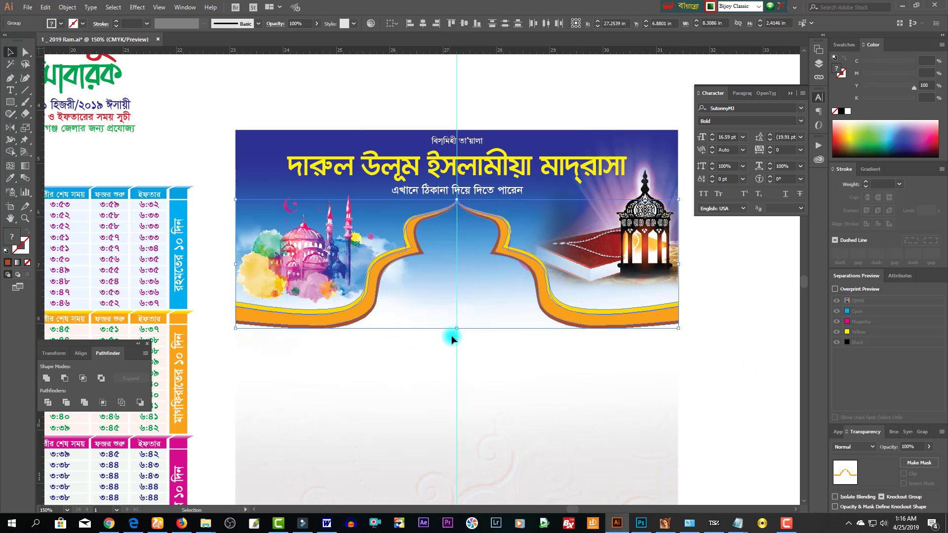
{"action": "left_click_drag", "start_coordinate": [703, 384], "coordinate": [328, 261]}
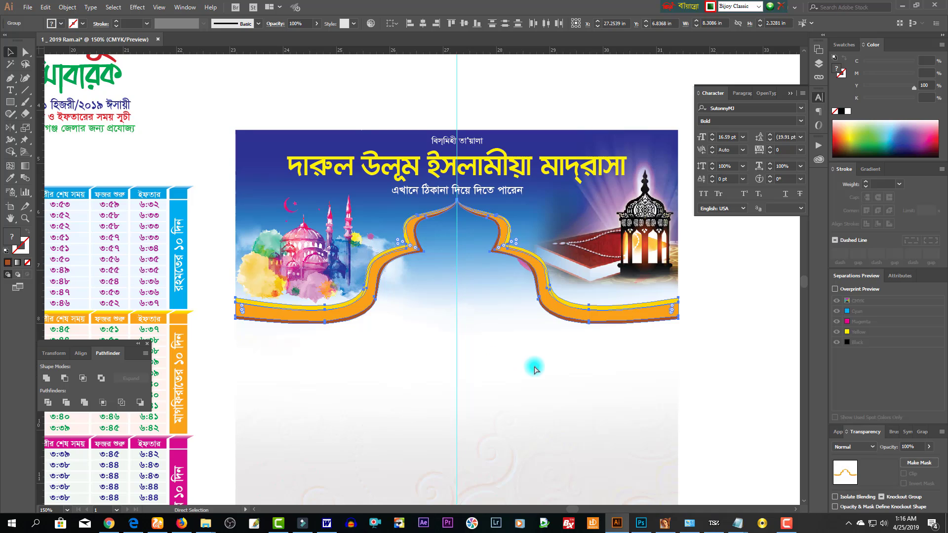
{"action": "key", "text": "ctrl+g"}
{"action": "left_click", "coordinate": [601, 368]}
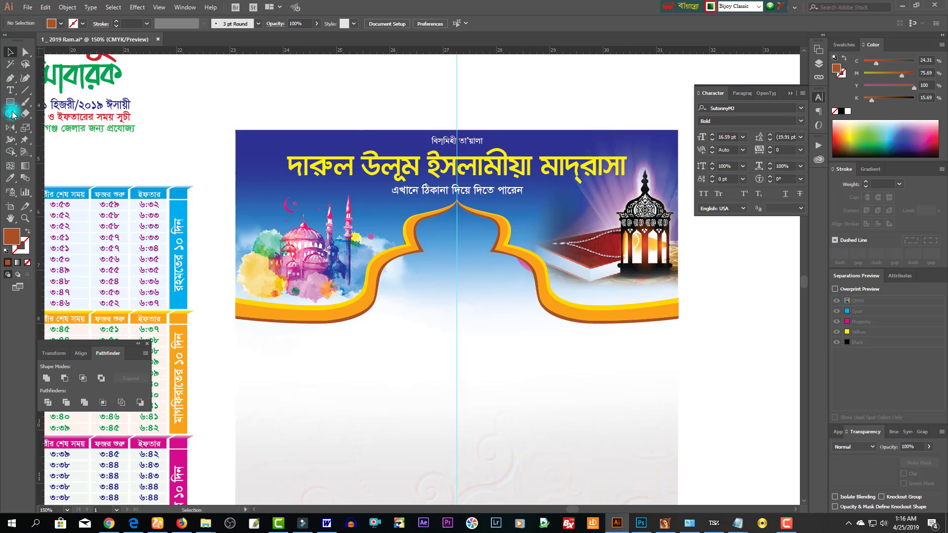
- With the Pen tool, trace the panel along the arch's inner left side to its top tip
{"action": "left_click", "coordinate": [10, 80]}
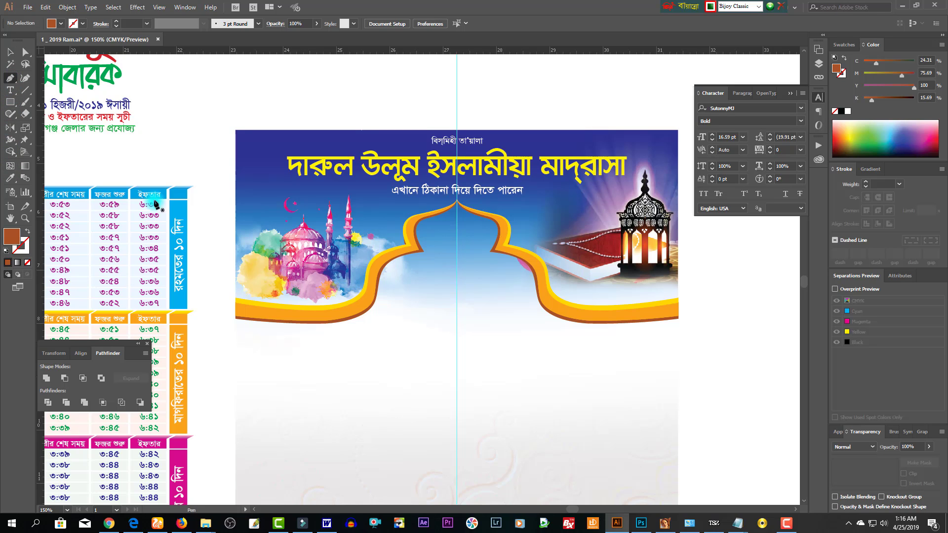
{"action": "left_click", "coordinate": [237, 316]}
{"action": "left_click_drag", "start_coordinate": [369, 281], "coordinate": [341, 326]}
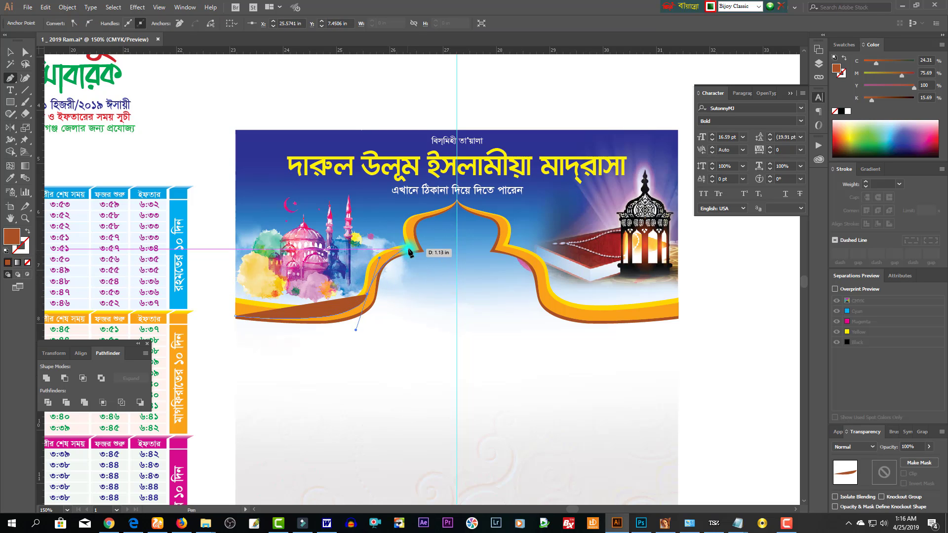
{"action": "left_click_drag", "start_coordinate": [378, 260], "coordinate": [418, 247]}
{"action": "left_click", "coordinate": [428, 244]}
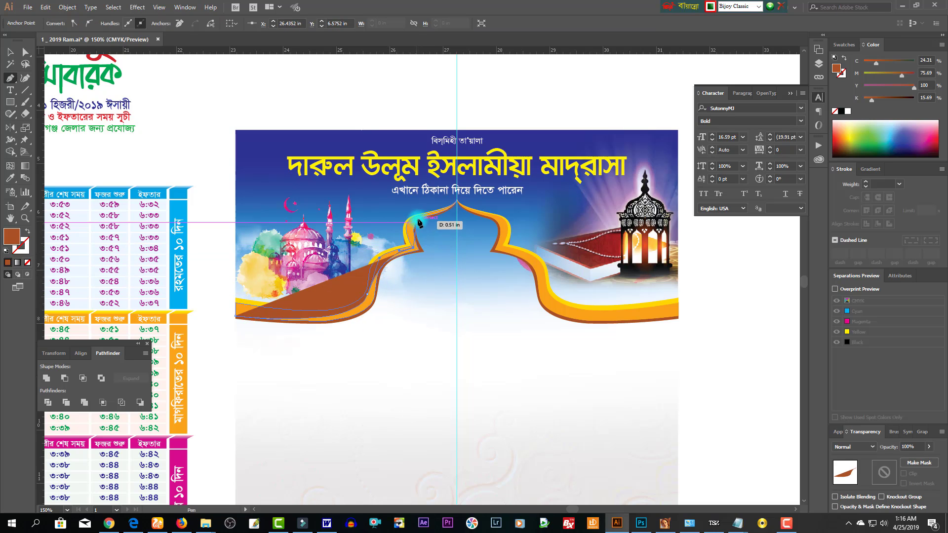
{"action": "left_click", "coordinate": [433, 210]}
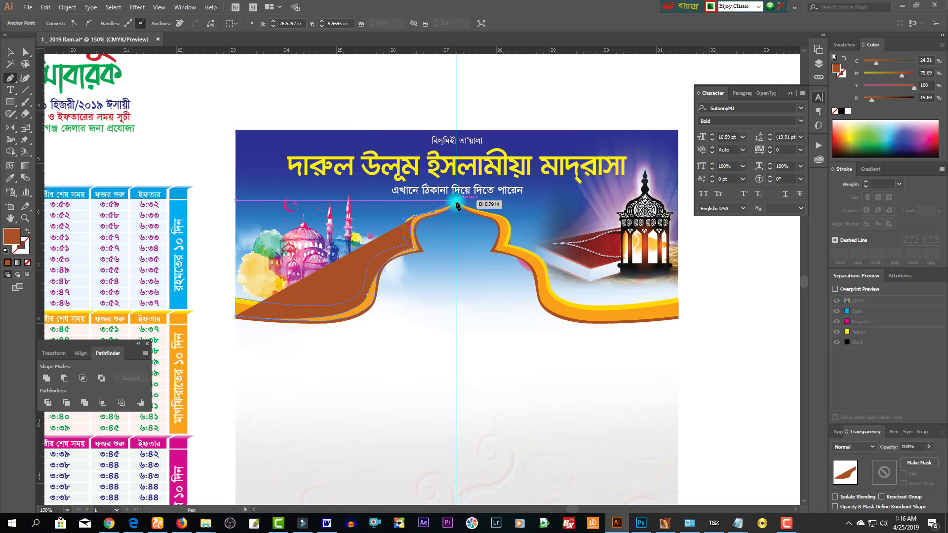
{"action": "left_click", "coordinate": [457, 200]}
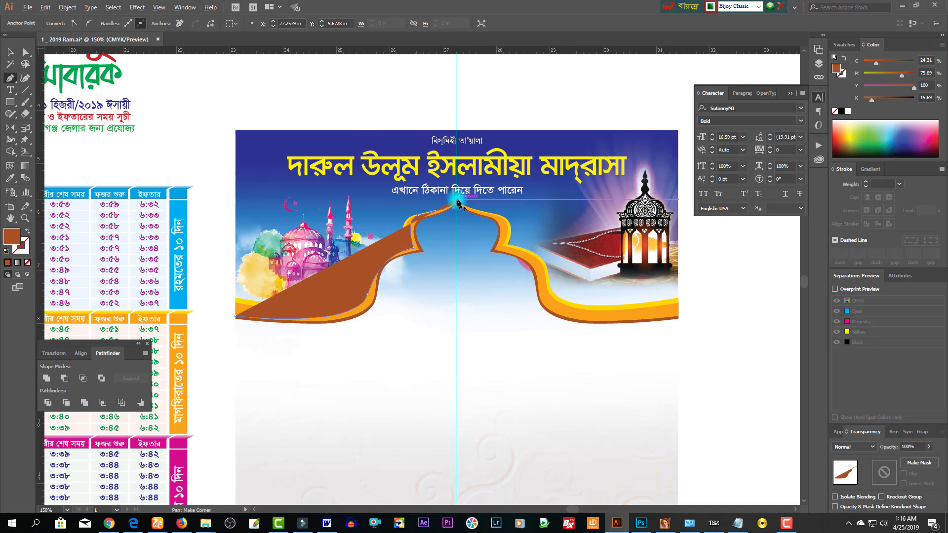
{"action": "left_click_drag", "start_coordinate": [484, 212], "coordinate": [510, 219]}
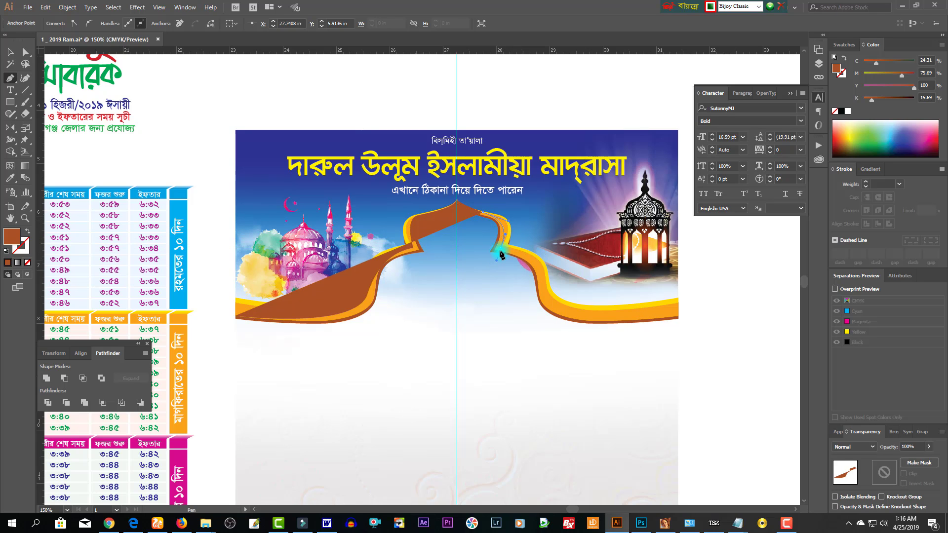
{"action": "left_click", "coordinate": [499, 248]}
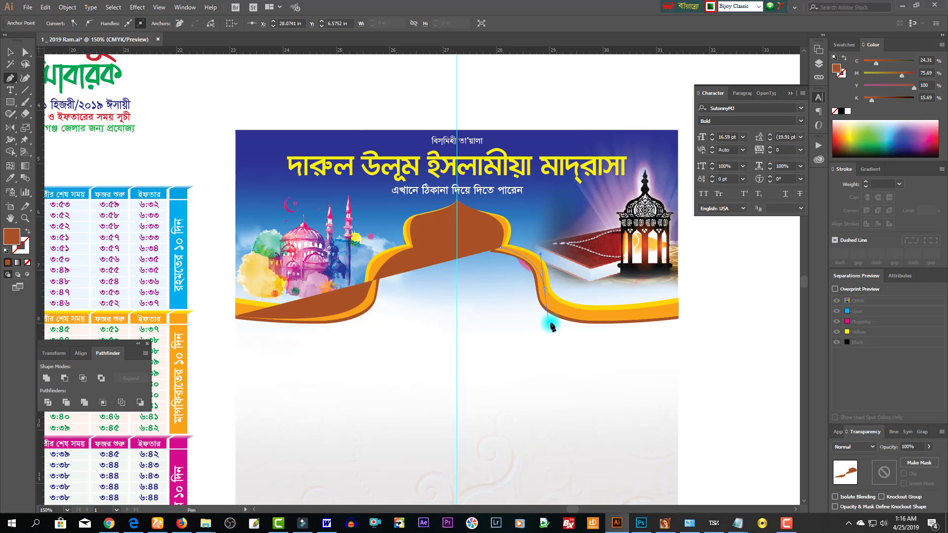
- Continue the panel down the right side to the band's end and close it via the bottom corners
{"action": "left_click_drag", "start_coordinate": [552, 326], "coordinate": [549, 322]}
{"action": "left_click_drag", "start_coordinate": [681, 316], "coordinate": [745, 301]}
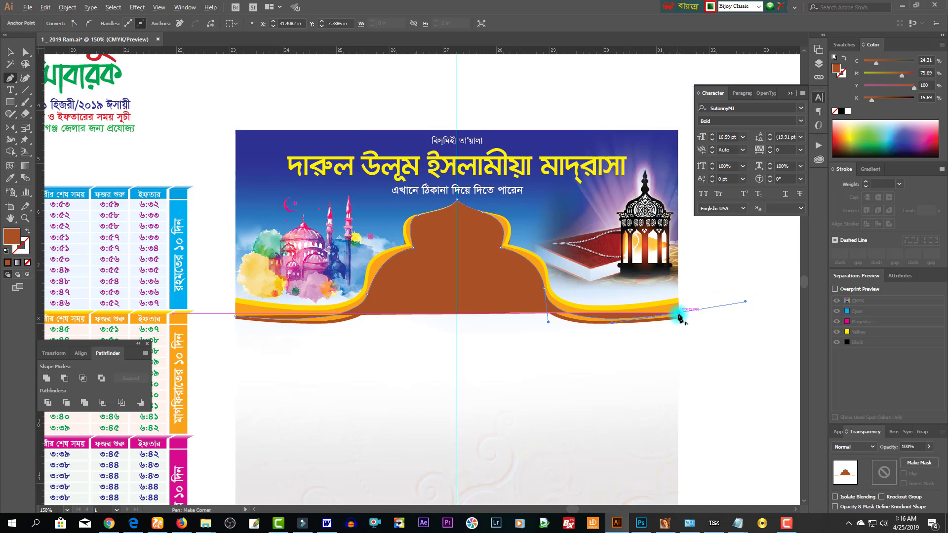
{"action": "left_click", "coordinate": [679, 314]}
{"action": "left_click", "coordinate": [679, 390]}
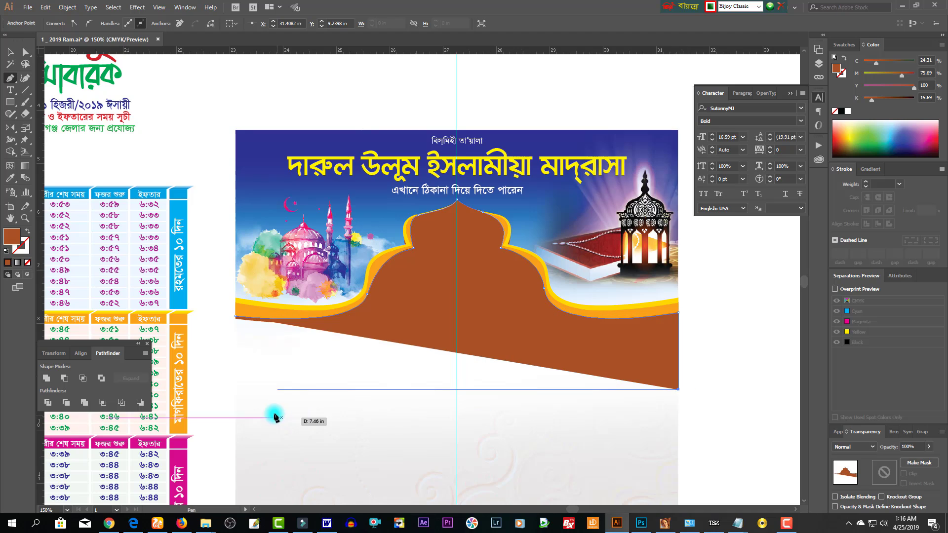
{"action": "left_click", "coordinate": [236, 390]}
{"action": "left_click", "coordinate": [236, 318]}
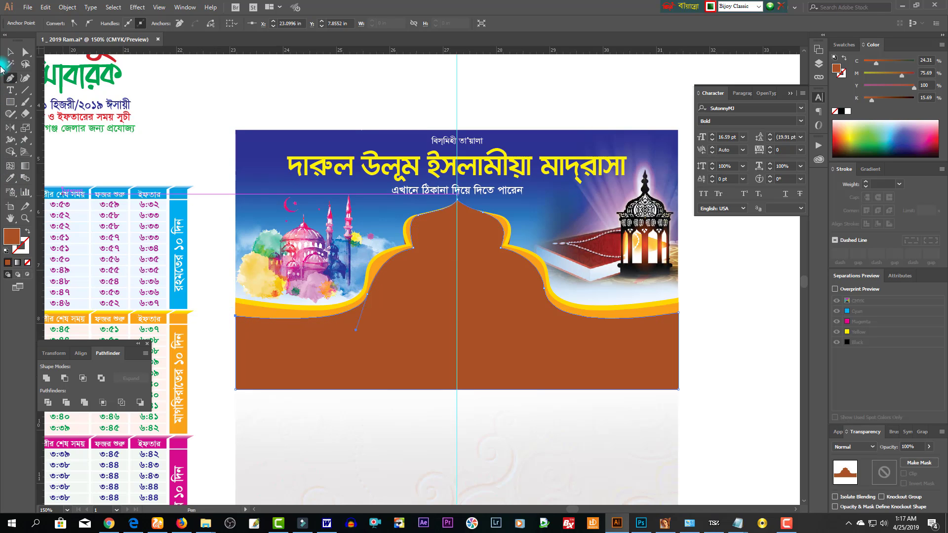
{"action": "left_click", "coordinate": [10, 52]}
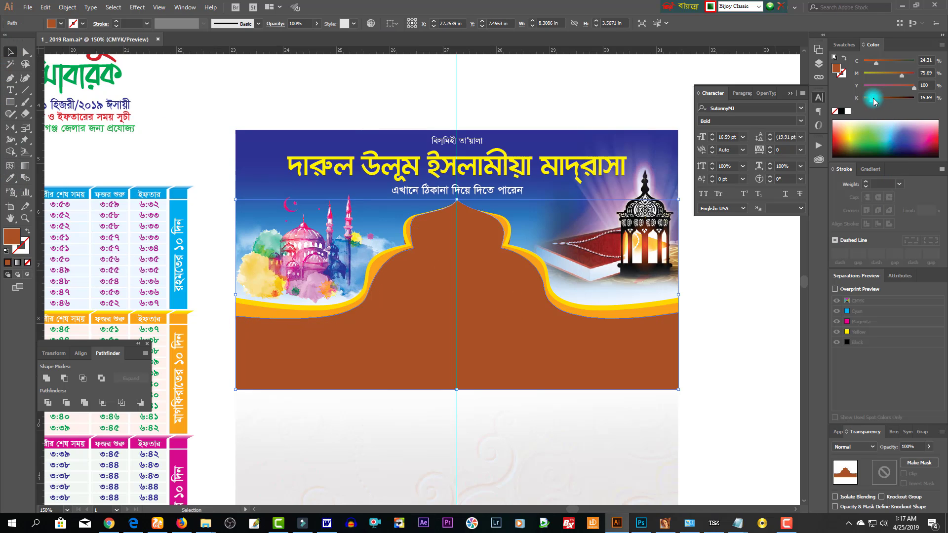
- Fill the arch's inner panel shape white
{"action": "left_click", "coordinate": [843, 112]}
{"action": "left_click", "coordinate": [849, 111]}
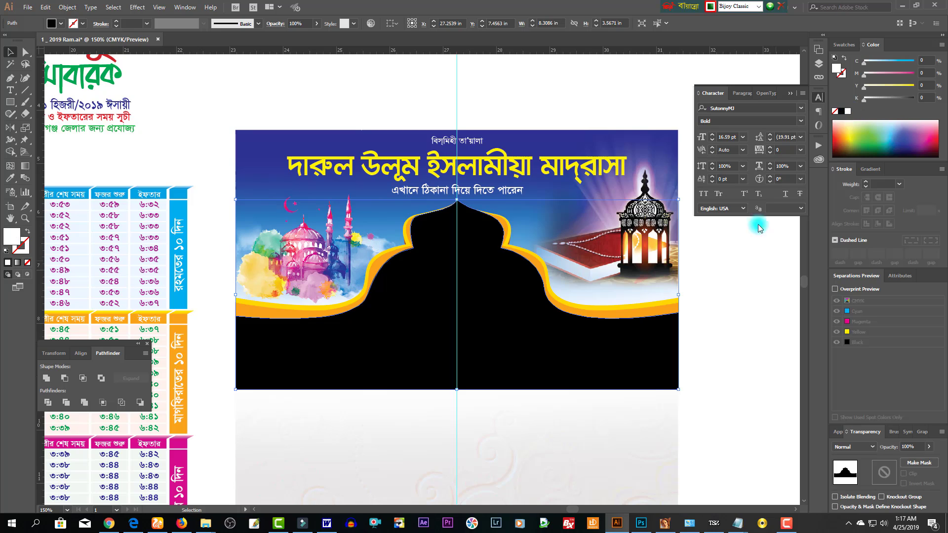
{"action": "left_click", "coordinate": [732, 377]}
{"action": "left_click_drag", "start_coordinate": [726, 405], "coordinate": [636, 354]}
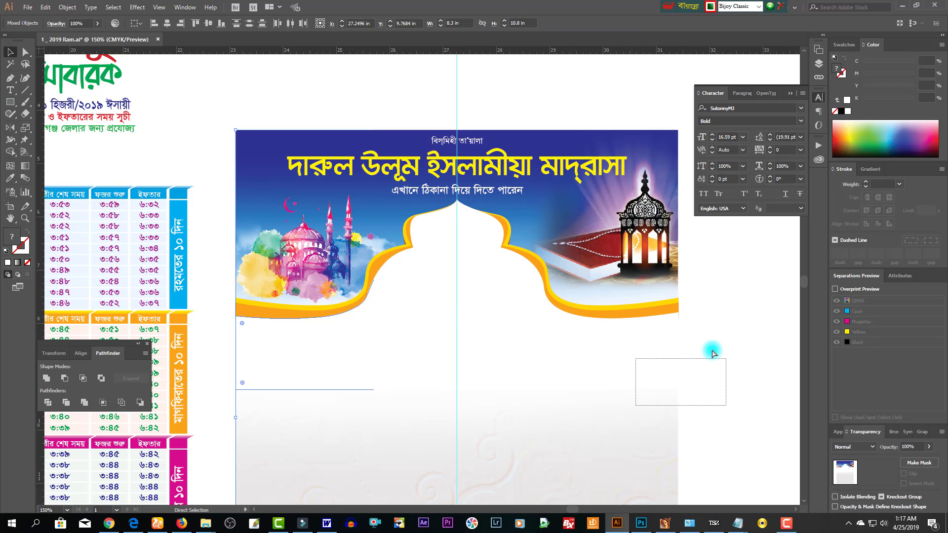
{"action": "left_click_drag", "start_coordinate": [725, 301], "coordinate": [644, 319]}
{"action": "key", "text": "ctrl+z"}
{"action": "key", "text": "ctrl+z"}
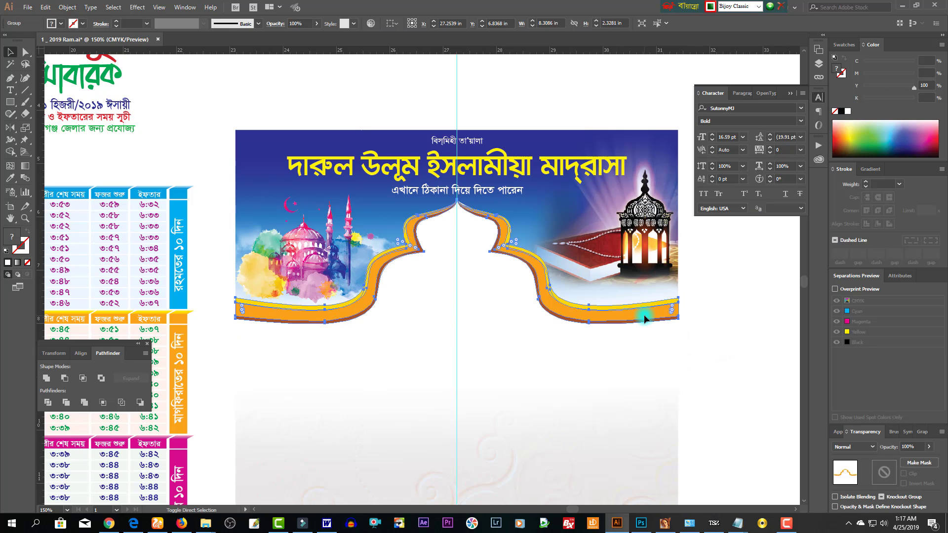
{"action": "left_click", "coordinate": [560, 366]}
- Zoom out and drag the Ramadan Mubarak logo into the centre of the arch
{"action": "key", "text": "ctrl+minus"}
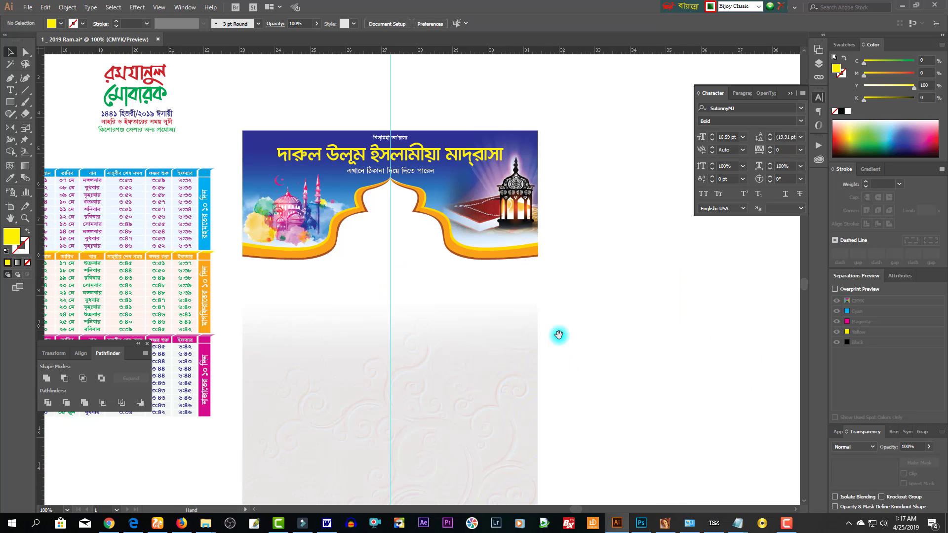
{"action": "left_click_drag", "start_coordinate": [563, 303], "coordinate": [628, 349]}
{"action": "left_click_drag", "start_coordinate": [637, 389], "coordinate": [372, 346]}
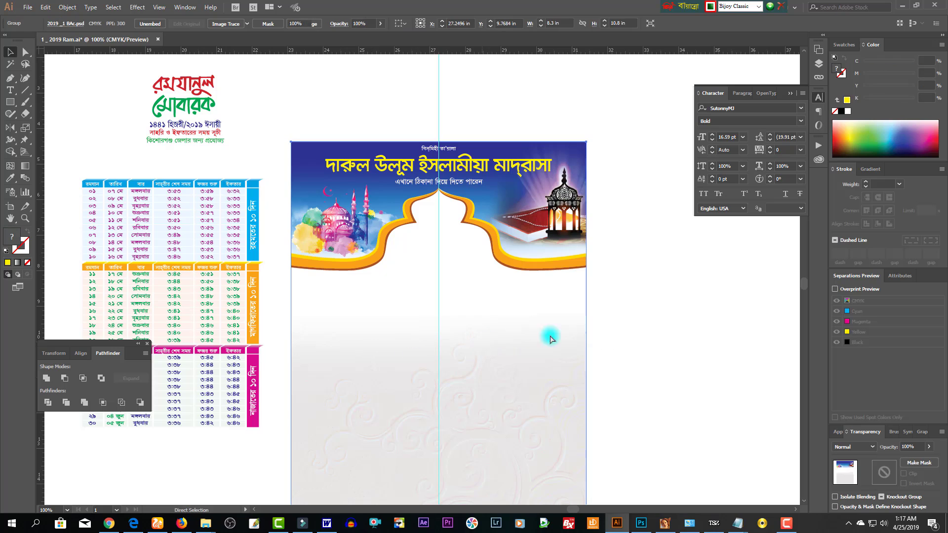
{"action": "left_click", "coordinate": [590, 341]}
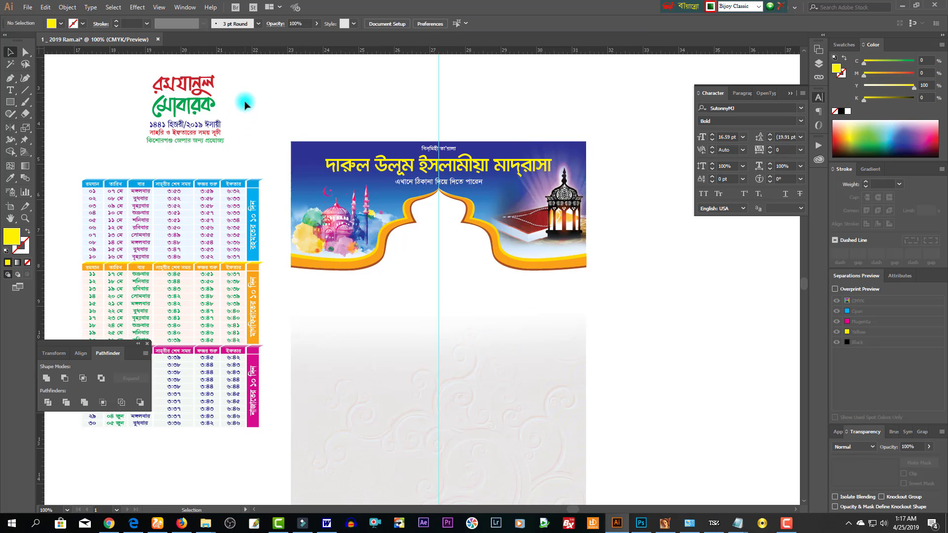
{"action": "left_click_drag", "start_coordinate": [216, 110], "coordinate": [458, 257]}
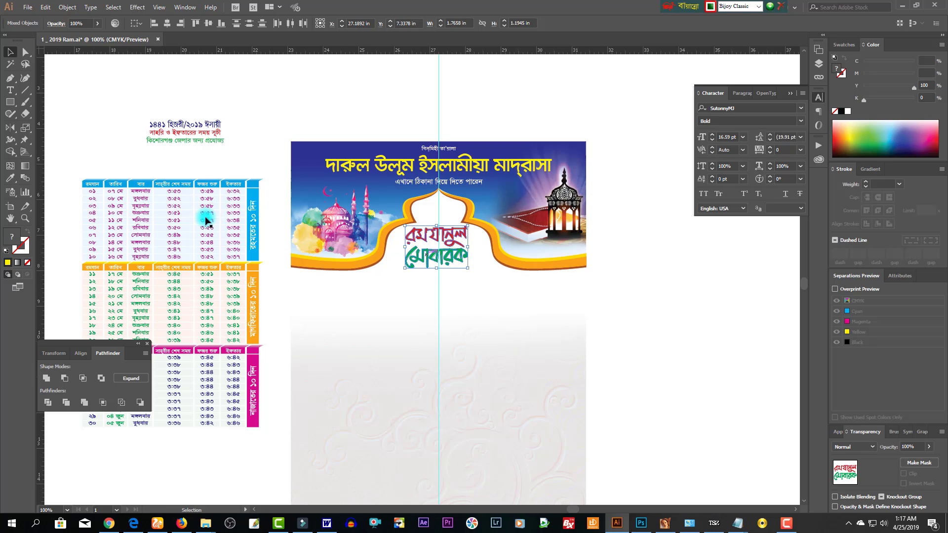
- Undo trial moves of the header text and logo, then select the arch frame
{"action": "left_click_drag", "start_coordinate": [206, 142], "coordinate": [459, 288]}
{"action": "key", "text": "ctrl+z"}
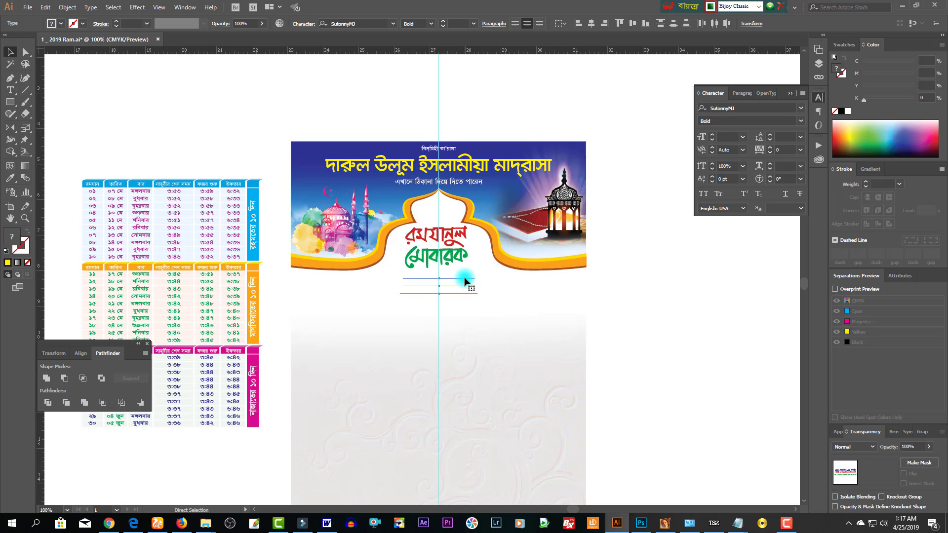
{"action": "key", "text": "Left"}
{"action": "key", "text": "Left"}
{"action": "key", "text": "Left"}
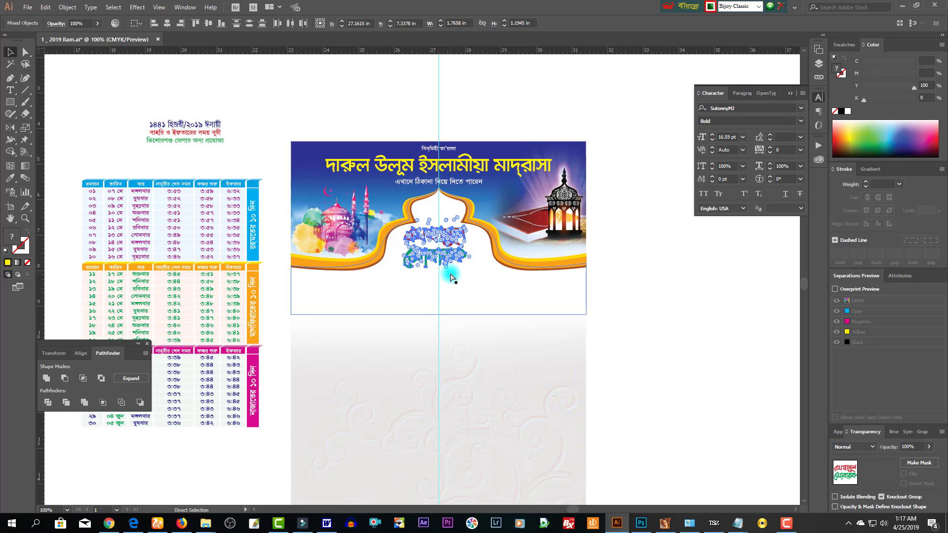
{"action": "key", "text": "ctrl+z"}
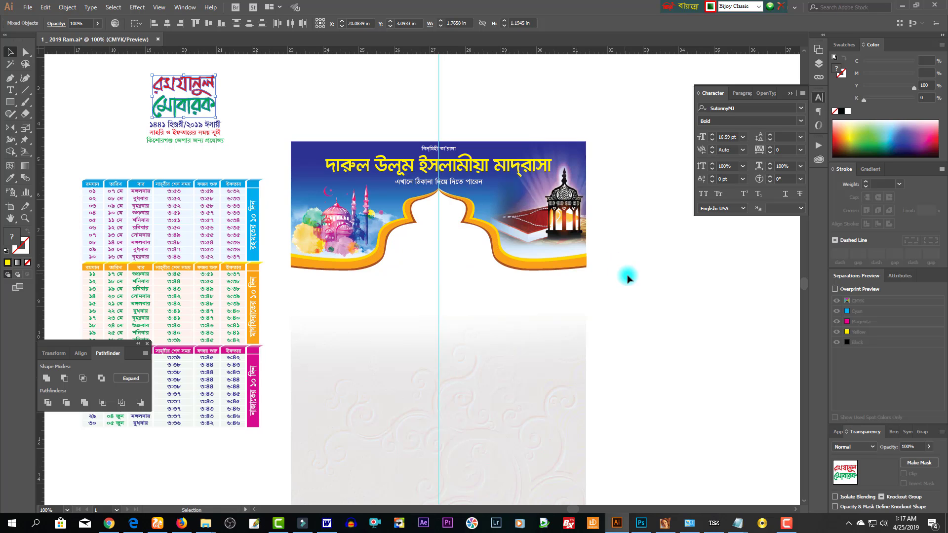
{"action": "left_click_drag", "start_coordinate": [629, 283], "coordinate": [620, 253]}
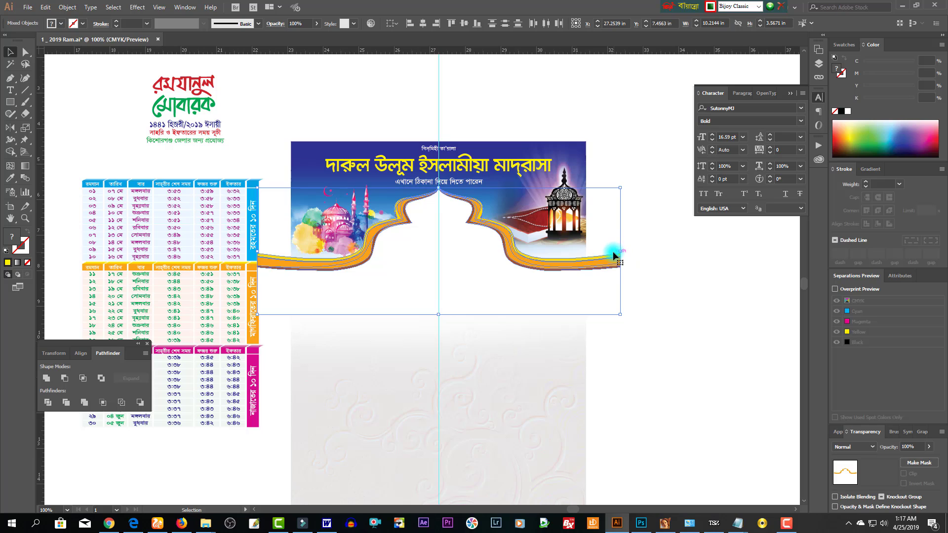
- Stretch the arch band wider to the right and nudge its shoulder anchors beside the peak
{"action": "mouse_move", "coordinate": [619, 252]}
{"action": "left_mouse_down"}
{"action": "mouse_move", "coordinate": [635, 252]}
{"action": "mouse_move", "coordinate": [628, 252]}
{"action": "left_mouse_up"}
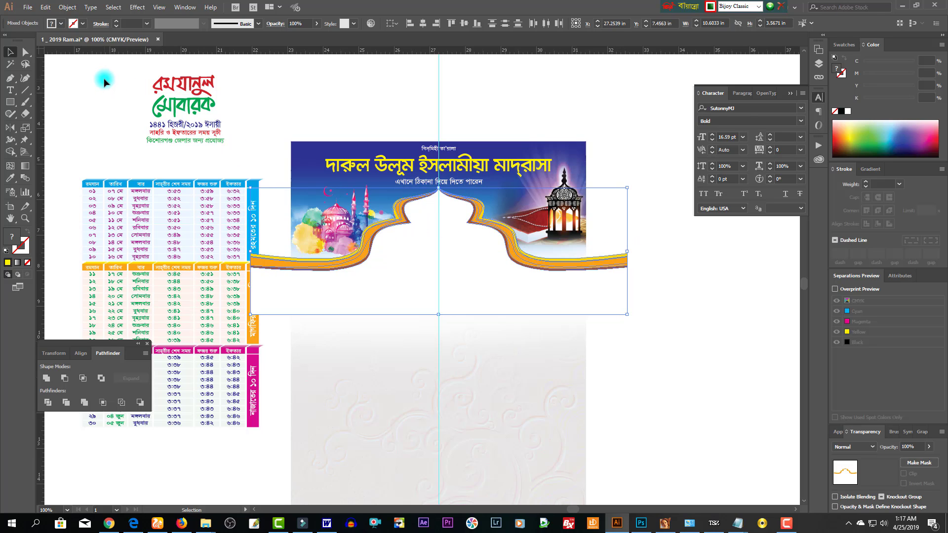
{"action": "left_click", "coordinate": [27, 52]}
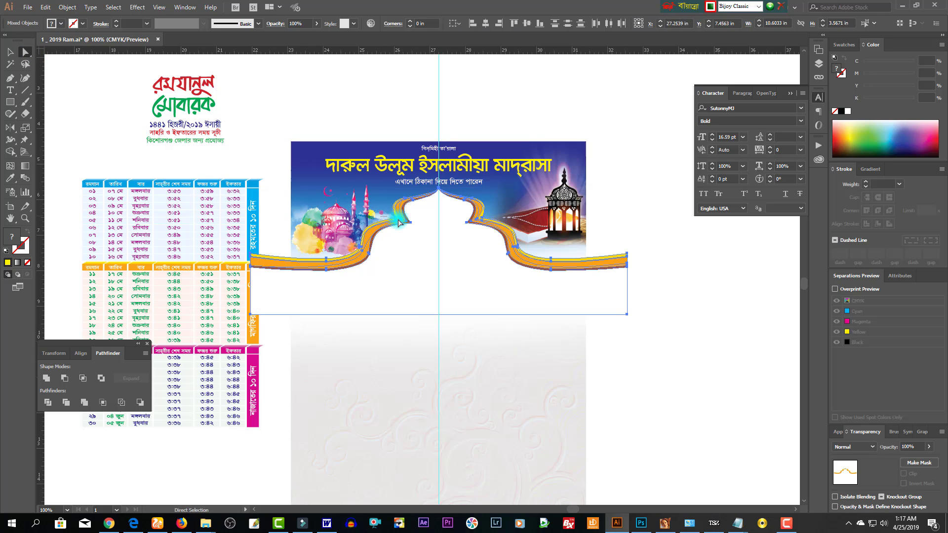
{"action": "left_click_drag", "start_coordinate": [416, 228], "coordinate": [456, 237]}
{"action": "key", "text": "shift+Left"}
{"action": "key", "text": "shift+Left"}
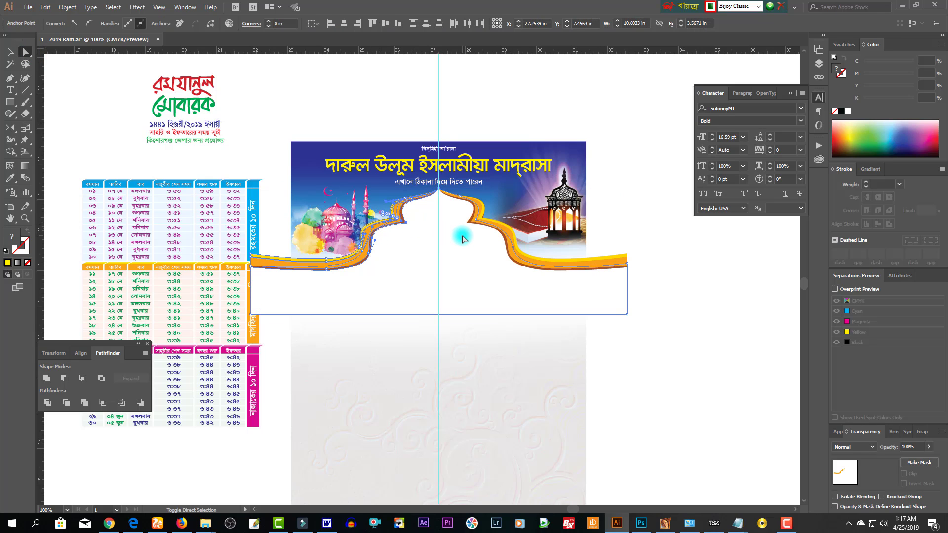
{"action": "key", "text": "shift+Right"}
{"action": "key", "text": "shift+Right"}
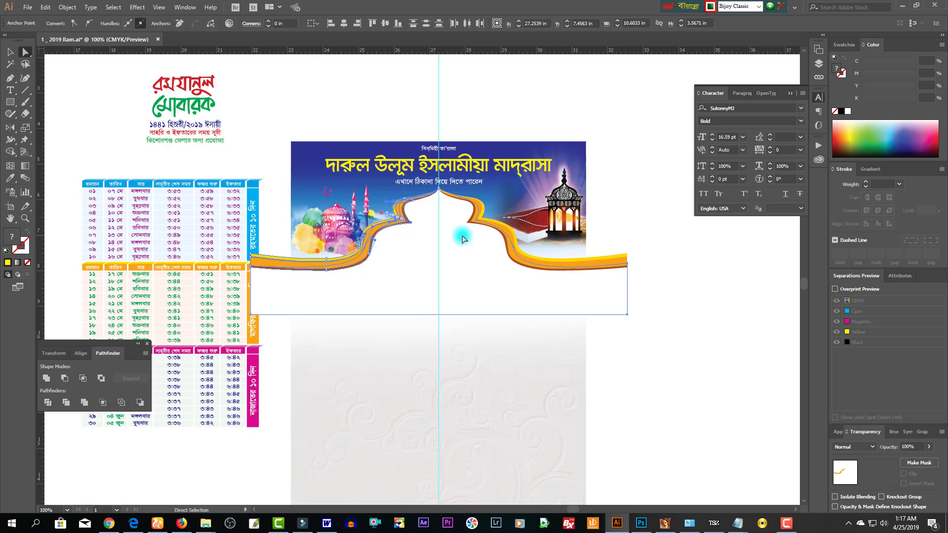
{"action": "key", "text": "shift+Left"}
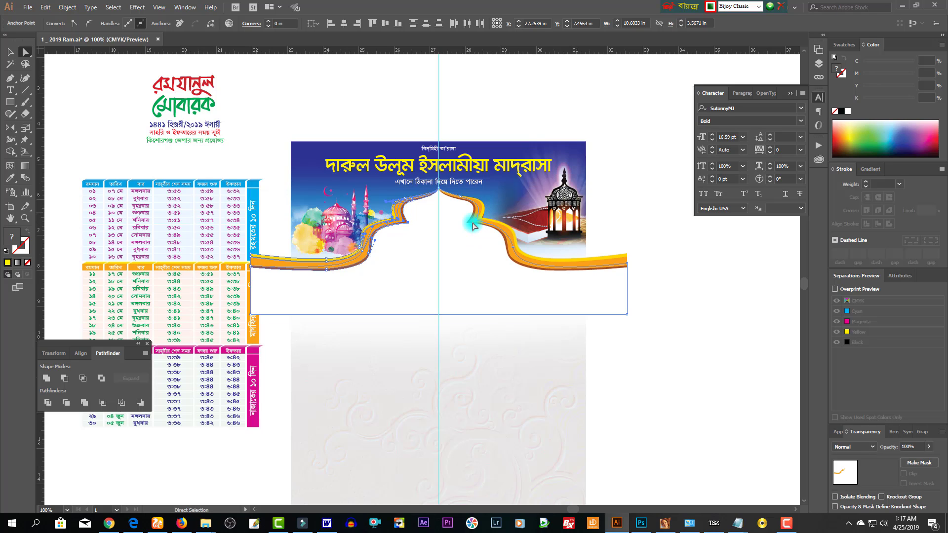
{"action": "left_click_drag", "start_coordinate": [463, 228], "coordinate": [473, 231]}
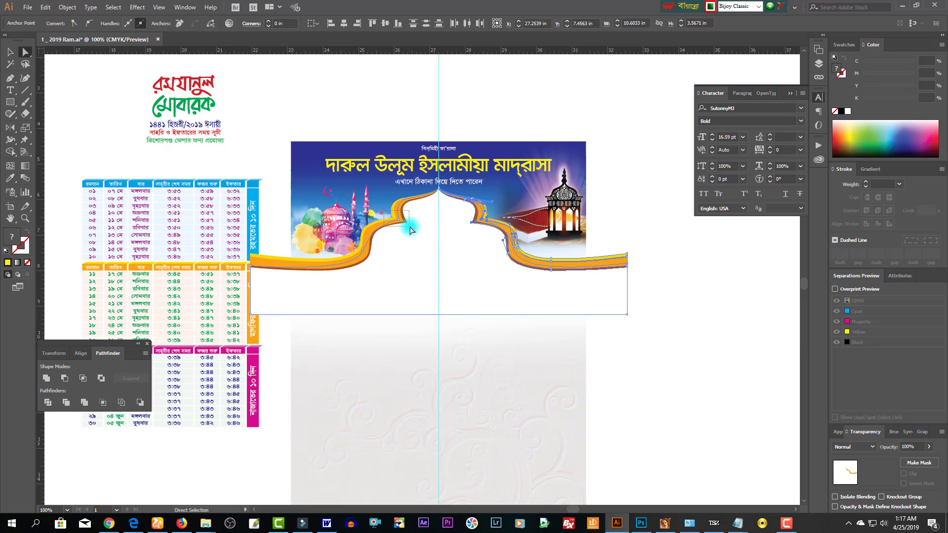
{"action": "left_click_drag", "start_coordinate": [411, 230], "coordinate": [414, 234]}
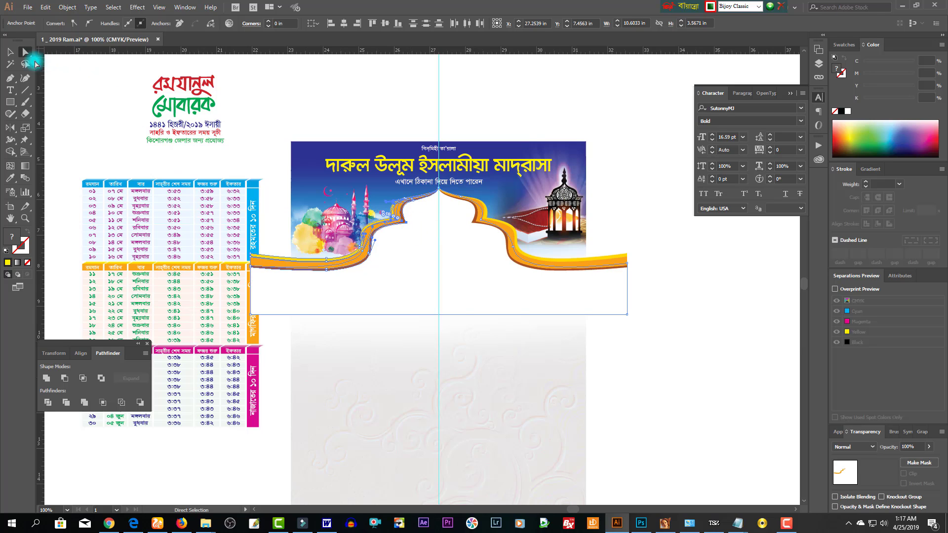
{"action": "left_click", "coordinate": [10, 51]}
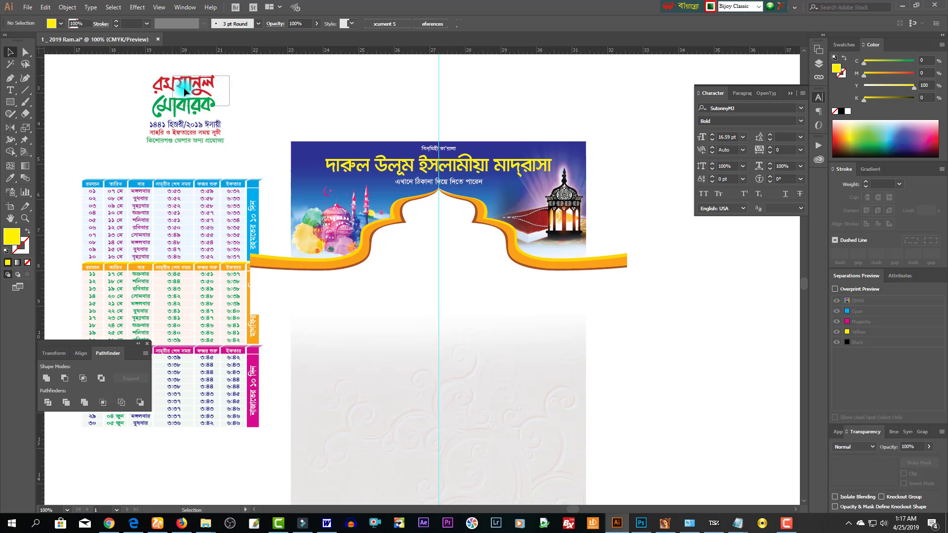
- Move the Ramadan Mubarak logo into the centre of the orange arch, then select the arch group
{"action": "left_click_drag", "start_coordinate": [197, 88], "coordinate": [468, 225]}
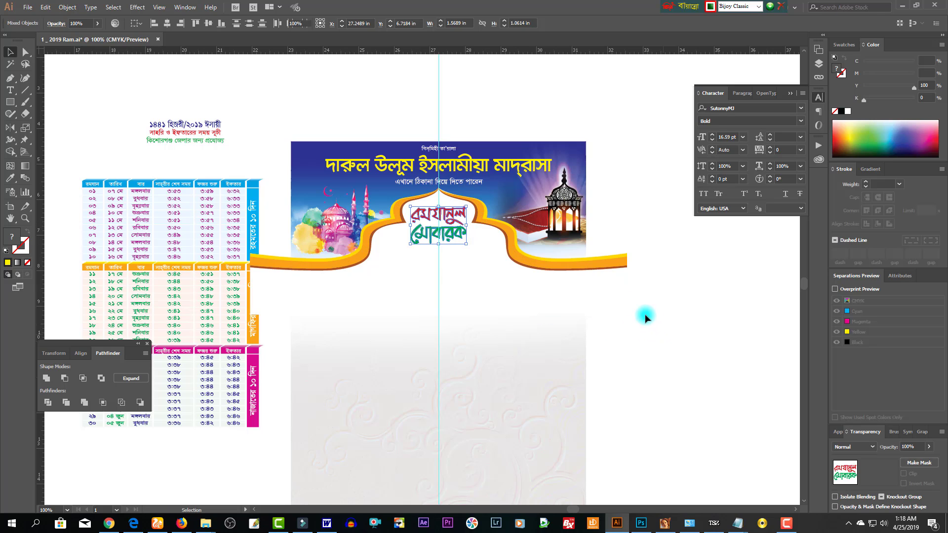
{"action": "left_click_drag", "start_coordinate": [646, 317], "coordinate": [615, 296]}
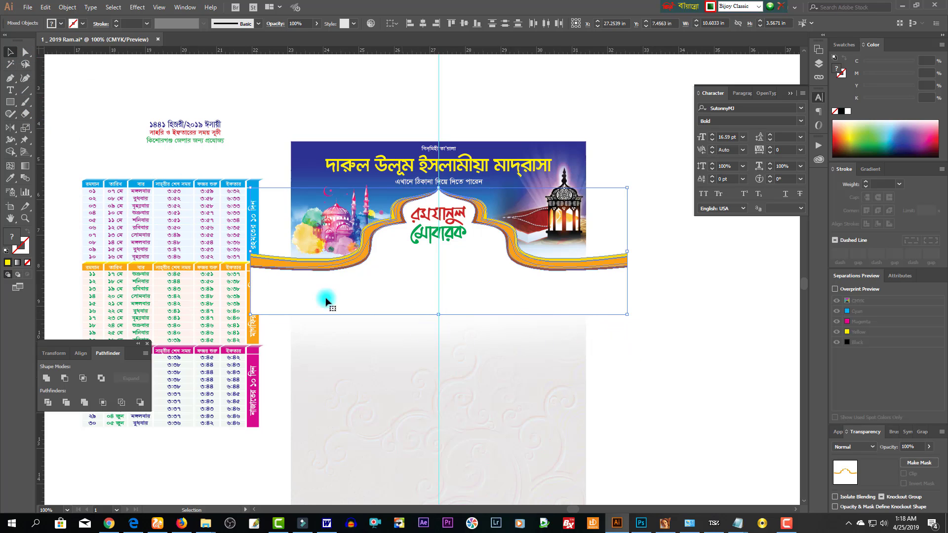
- Draw an 8.3 in wide rectangle spanning the artboard over the orange band
{"action": "left_click", "coordinate": [10, 100]}
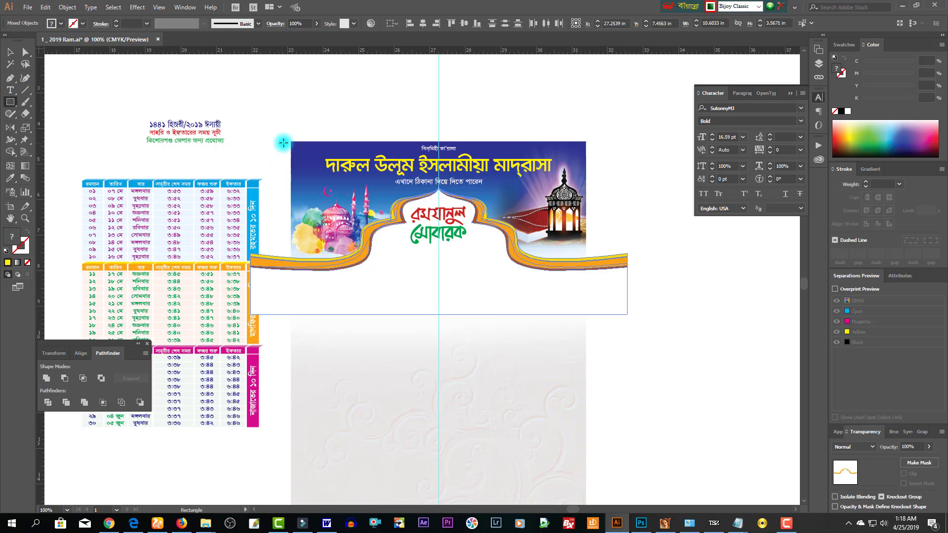
{"action": "left_click_drag", "start_coordinate": [291, 141], "coordinate": [585, 445]}
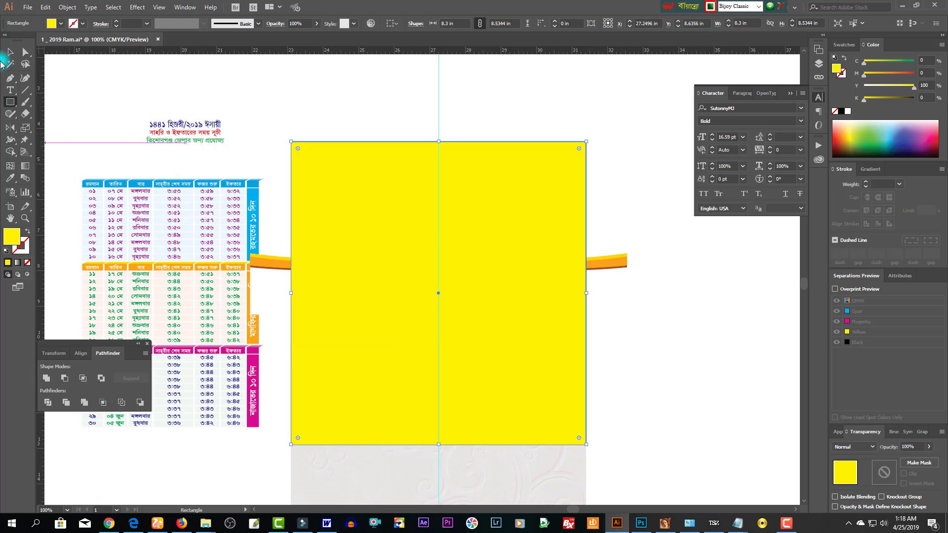
{"action": "key", "text": "v"}
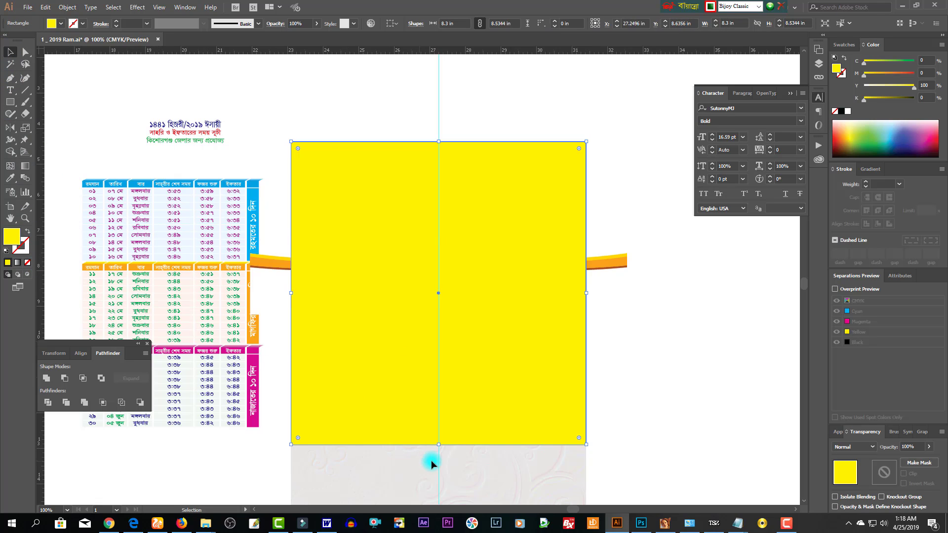
{"action": "scroll", "coordinate": [457, 430], "scroll_direction": "down", "scroll_amount": 3}
{"action": "left_click_drag", "start_coordinate": [435, 344], "coordinate": [436, 421]}
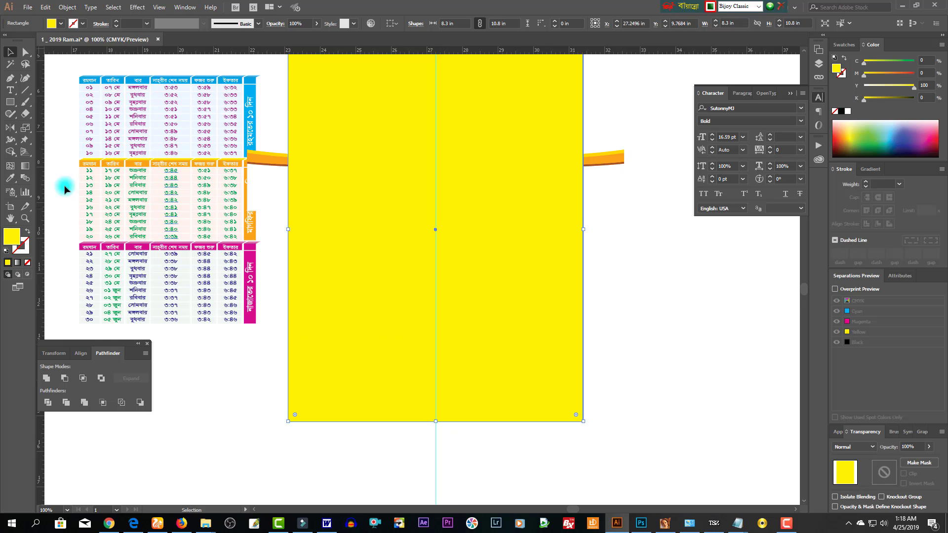
- Swap the rectangle's fill and stroke and clip the orange band to it with Ctrl+7
{"action": "left_click", "coordinate": [27, 232]}
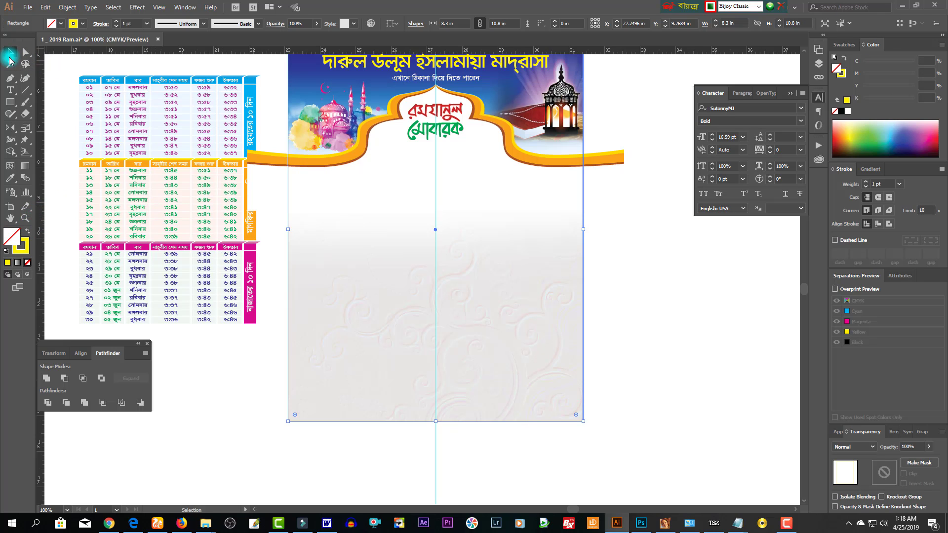
{"action": "left_click_drag", "start_coordinate": [607, 144], "coordinate": [609, 146]}
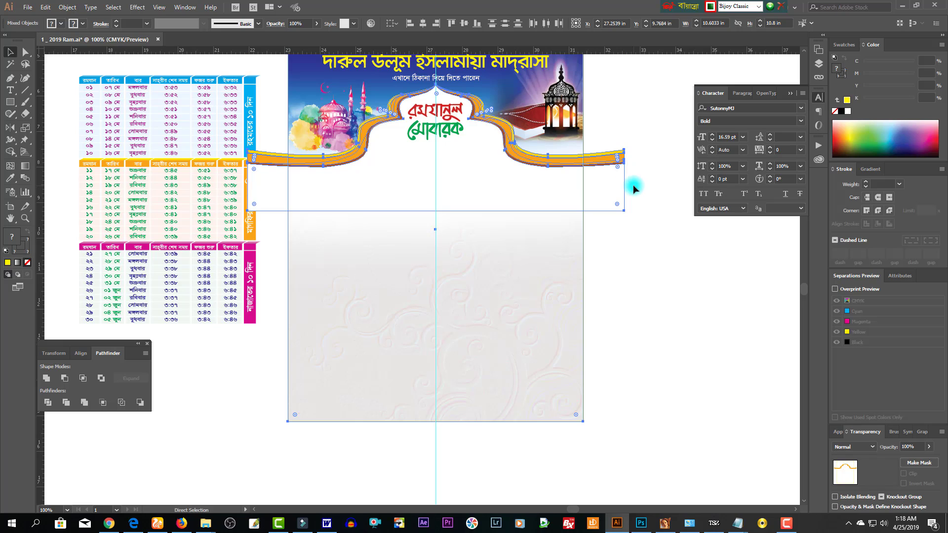
{"action": "key", "text": "ctrl+7"}
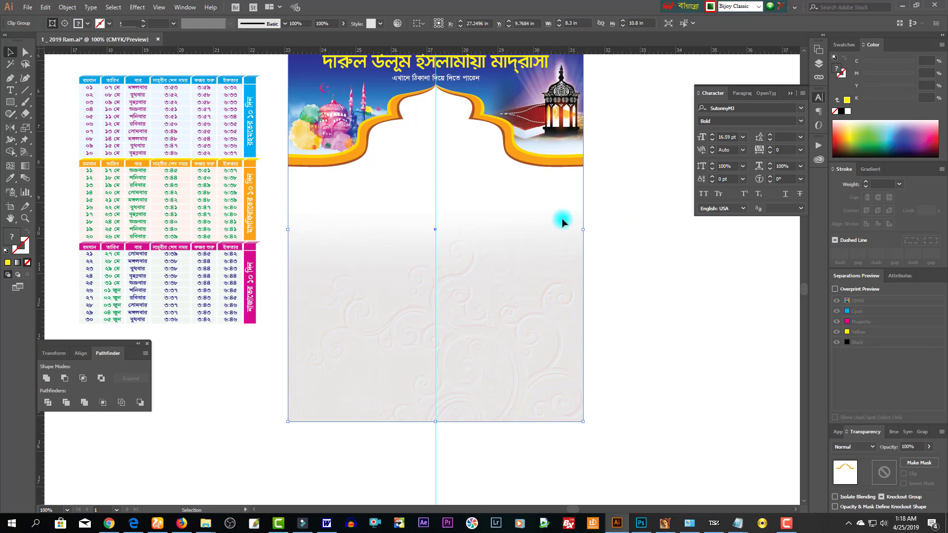
{"action": "left_click", "coordinate": [561, 218]}
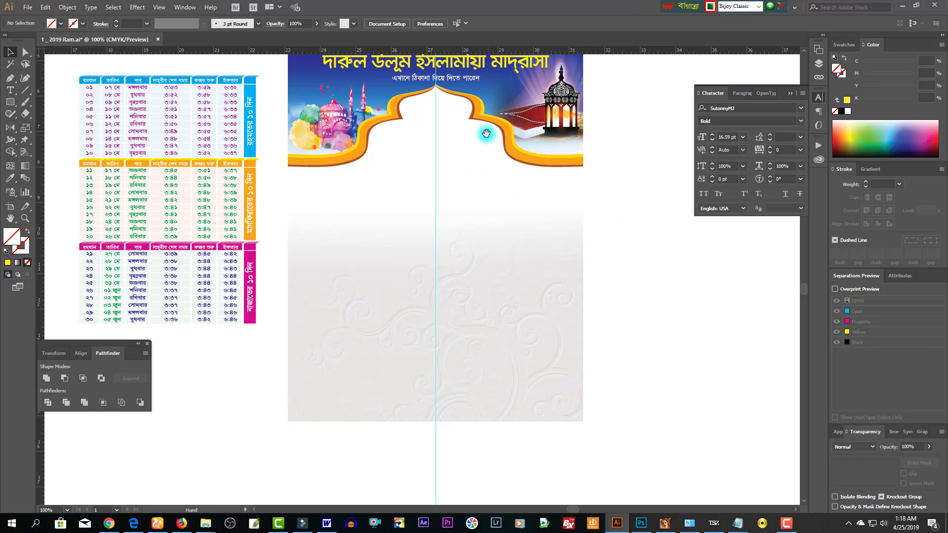
- Lock the background clip group in place with Ctrl+2
{"action": "left_click", "coordinate": [625, 189]}
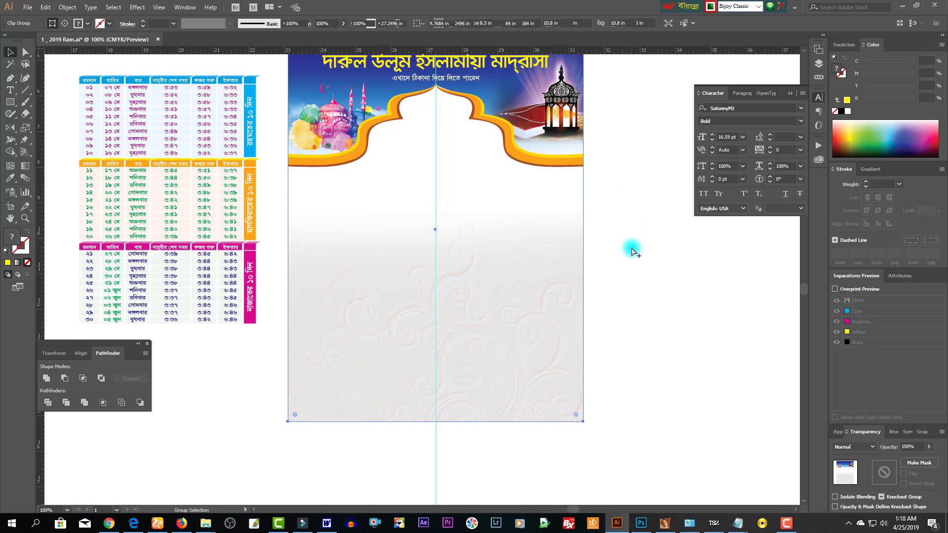
{"action": "left_click", "coordinate": [608, 164]}
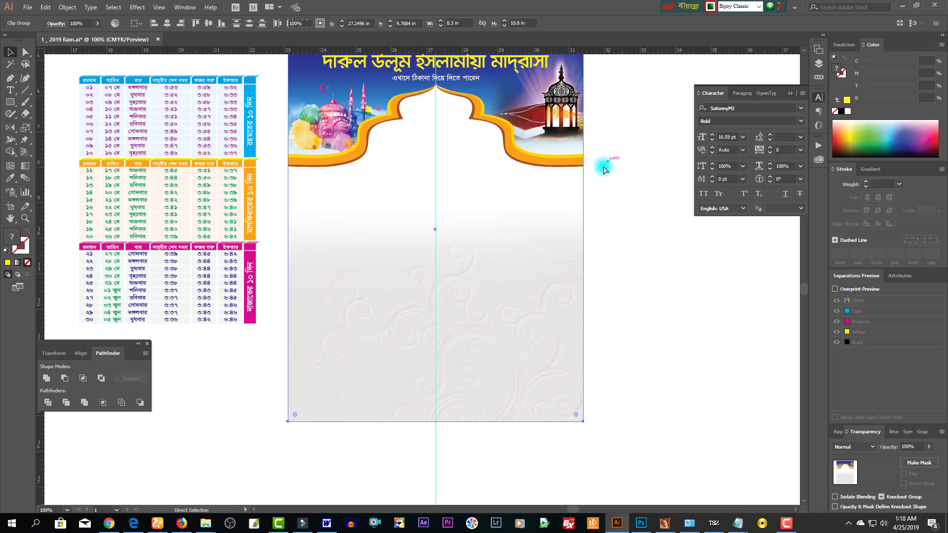
{"action": "key", "text": "ctrl+2"}
- Move the 1441 Hijri/2019 subtitle block into the arch beneath the Ramadan Mubarak title
{"action": "left_click_drag", "start_coordinate": [377, 207], "coordinate": [491, 140]}
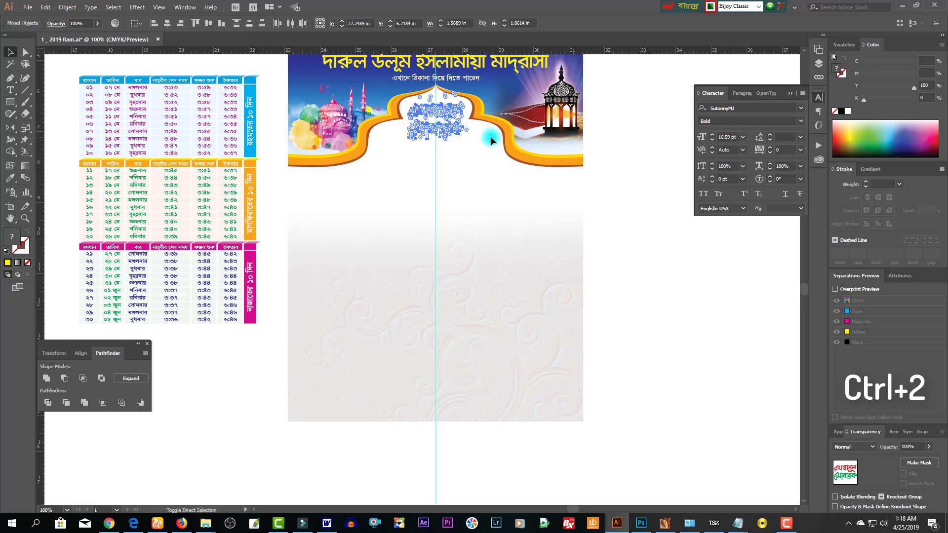
{"action": "left_click", "coordinate": [454, 256]}
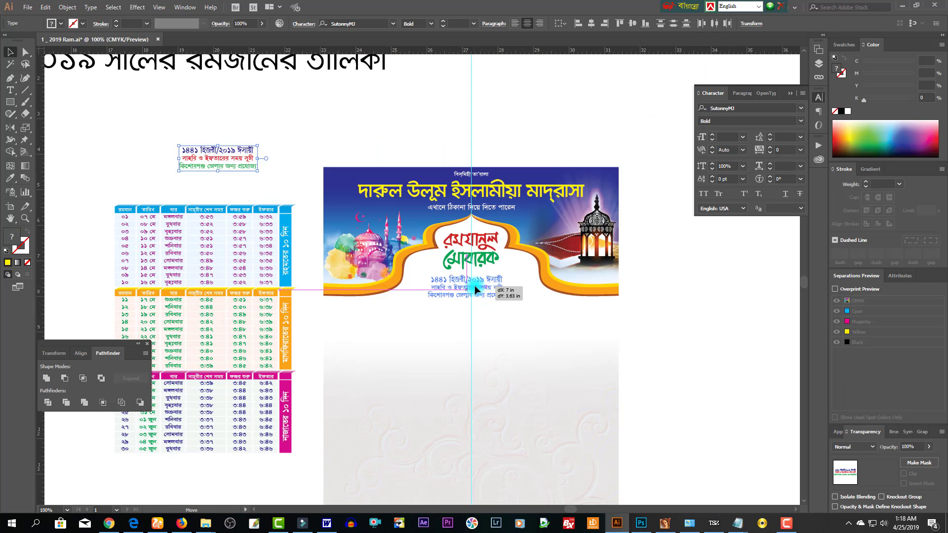
{"action": "left_click_drag", "start_coordinate": [272, 165], "coordinate": [503, 282]}
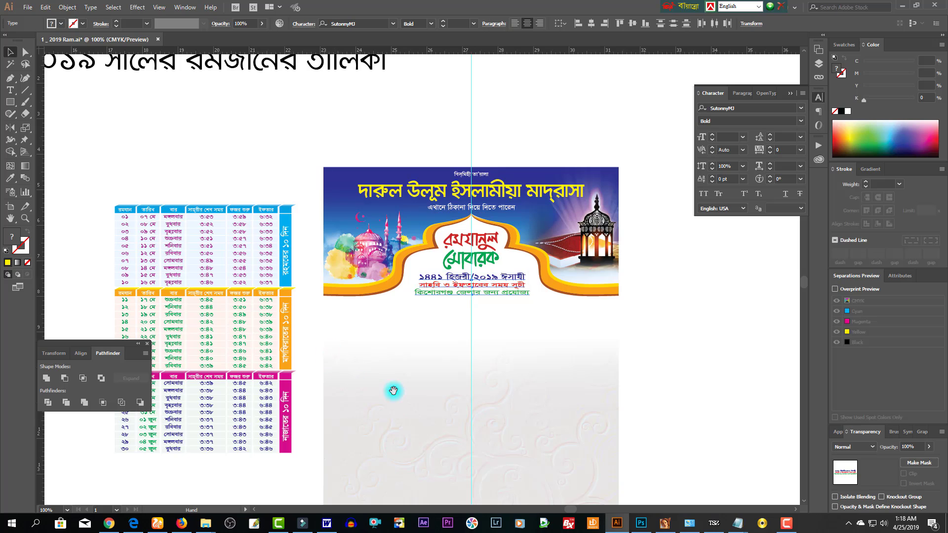
{"action": "scroll", "coordinate": [451, 354], "scroll_direction": "down", "scroll_amount": 3}
- Place the three-section timetable below the header, scaled to about 4.87 × 6.69 in, and zoom in
{"action": "left_click_drag", "start_coordinate": [101, 129], "coordinate": [606, 366]}
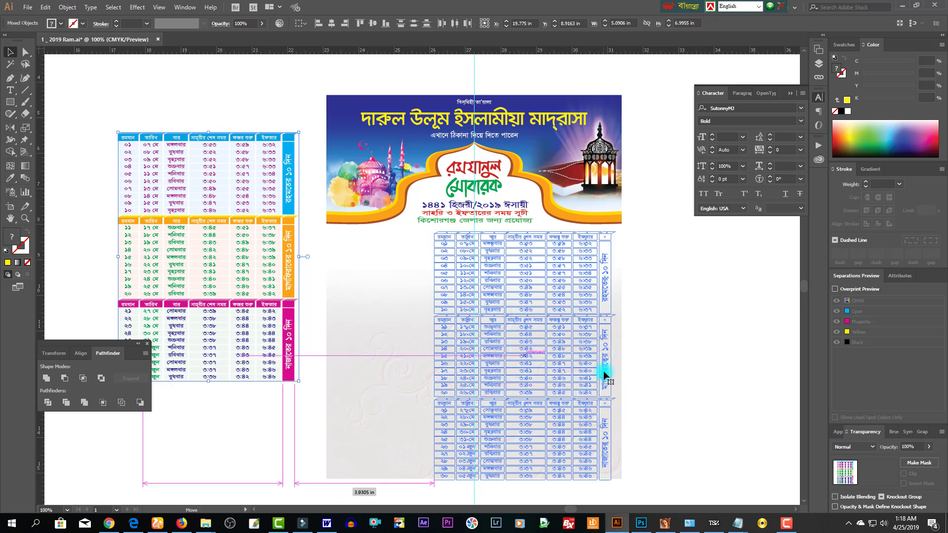
{"action": "left_click_drag", "start_coordinate": [614, 479], "coordinate": [615, 471]}
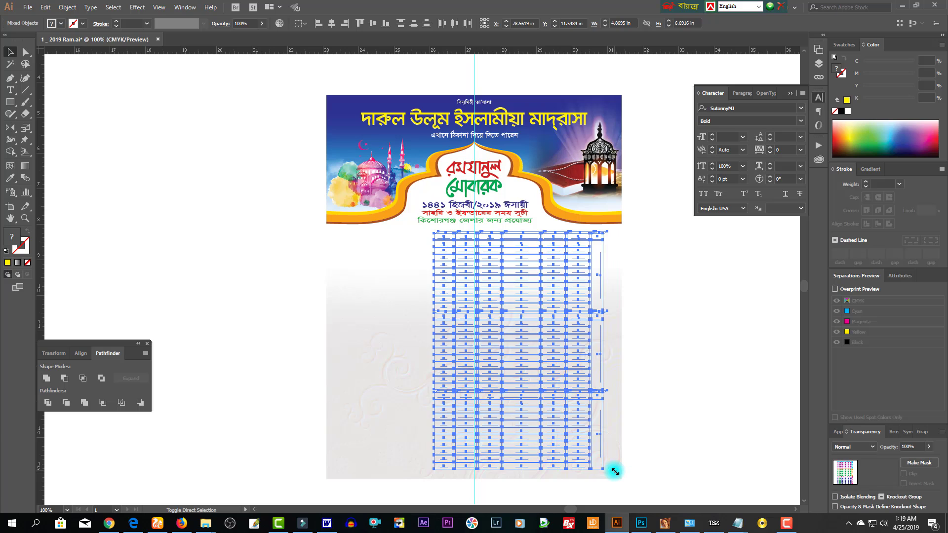
{"action": "left_click", "coordinate": [670, 381]}
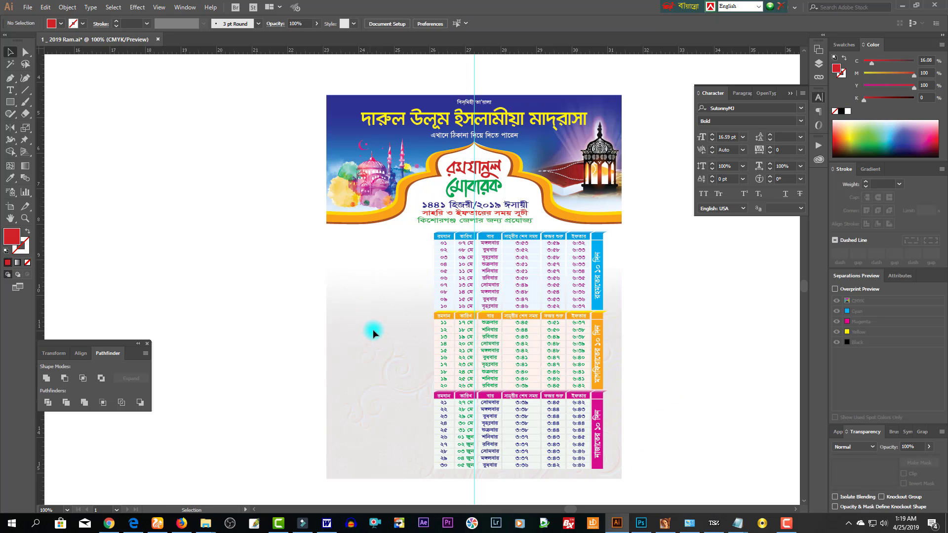
{"action": "left_click", "coordinate": [397, 317]}
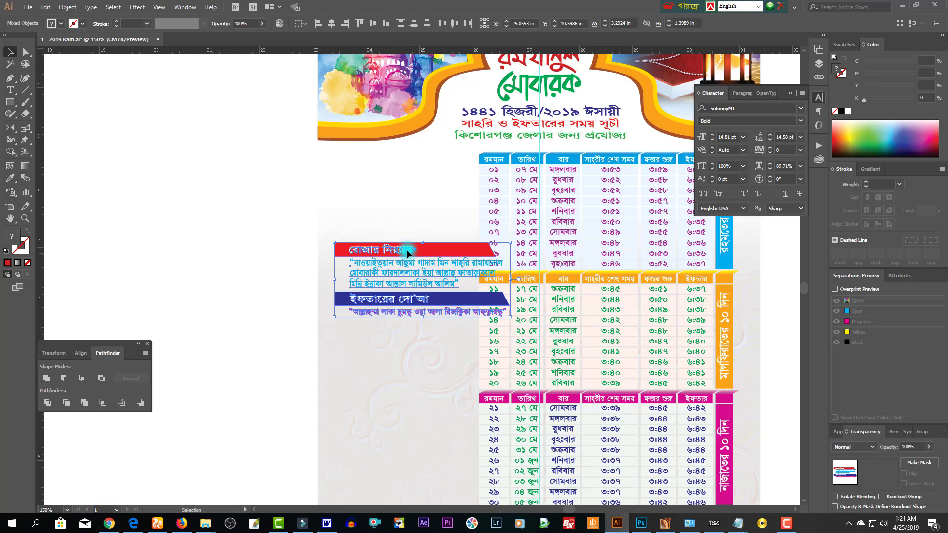
- Move the রোজার নিয়্যাত / ইফতারের দো'আ block left of the timetable, narrowing it and nudging it up
{"action": "left_click_drag", "start_coordinate": [408, 253], "coordinate": [430, 202]}
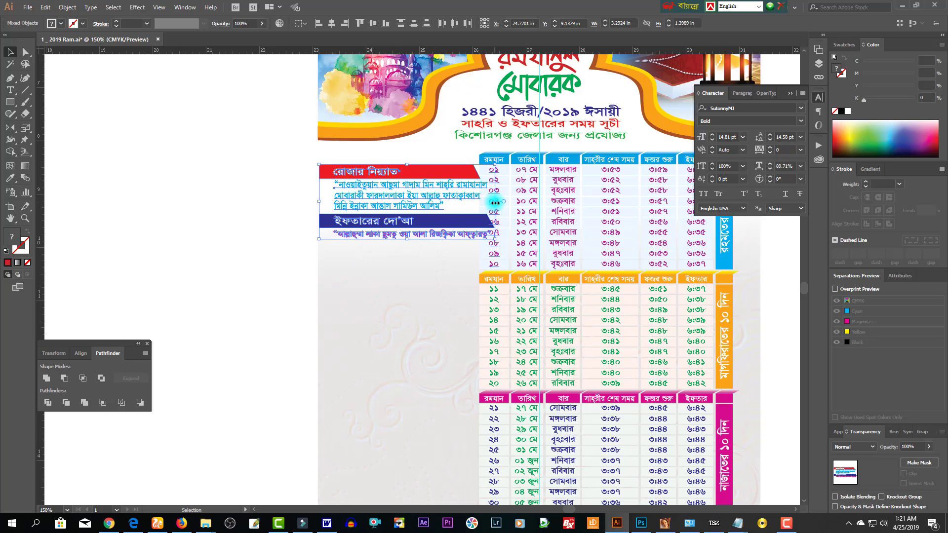
{"action": "left_click_drag", "start_coordinate": [495, 202], "coordinate": [474, 203]}
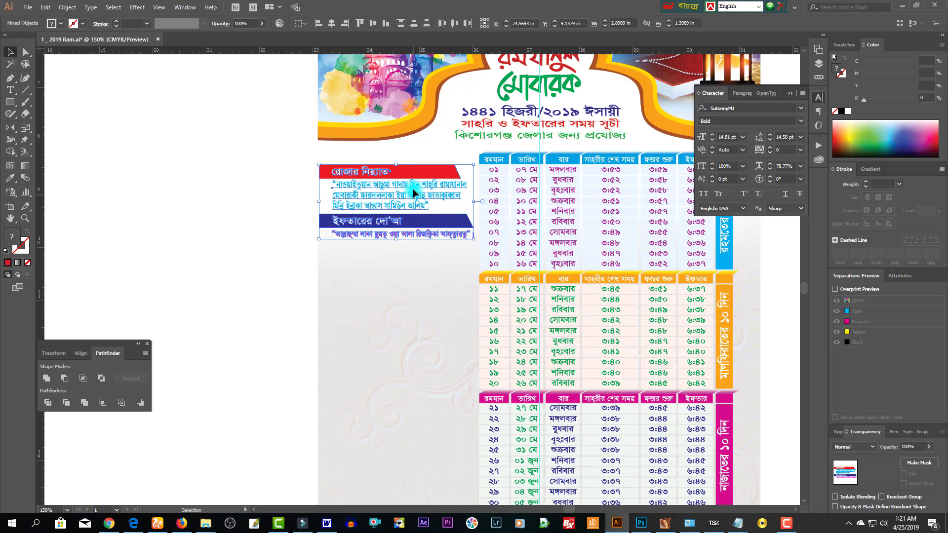
{"action": "left_click_drag", "start_coordinate": [412, 188], "coordinate": [413, 178]}
{"action": "left_click", "coordinate": [228, 263]}
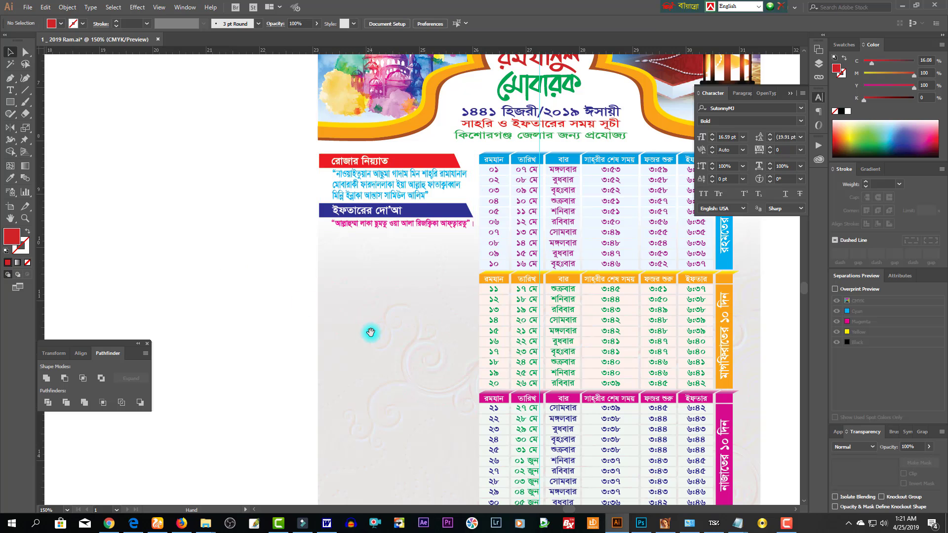
{"action": "scroll", "coordinate": [387, 277], "scroll_direction": "down", "scroll_amount": 4}
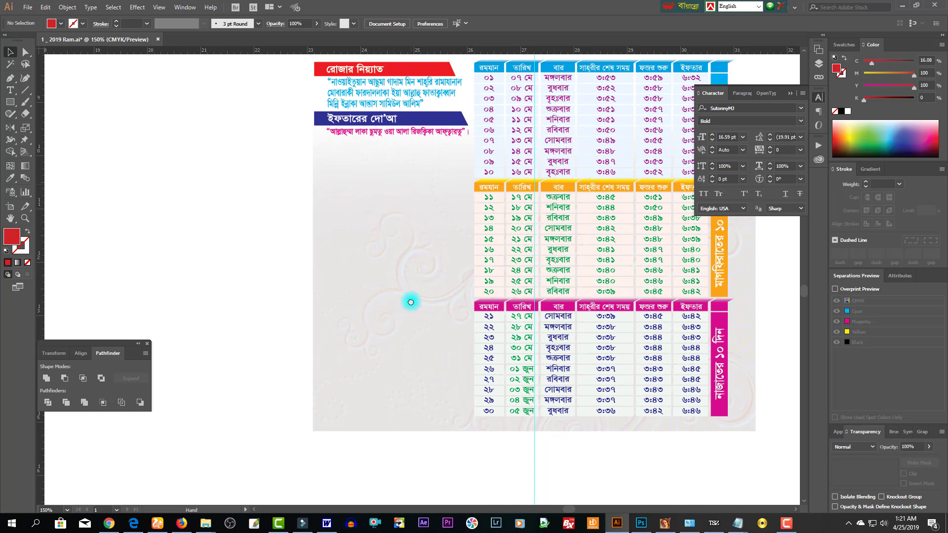
{"action": "scroll", "coordinate": [411, 302], "scroll_direction": "up", "scroll_amount": 6}
{"action": "left_click", "coordinate": [381, 275]}
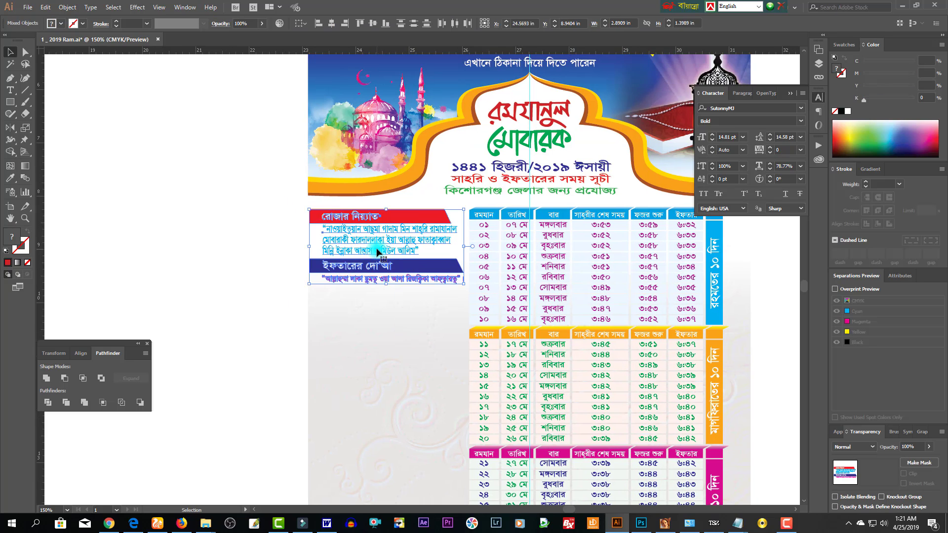
{"action": "left_click", "coordinate": [347, 382]}
{"action": "scroll", "coordinate": [347, 382], "scroll_direction": "down", "scroll_amount": 4}
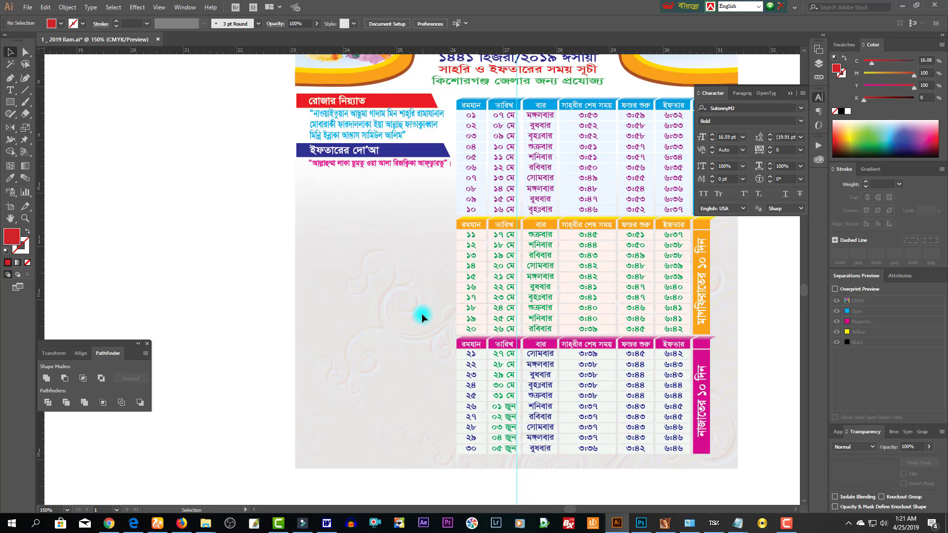
{"action": "scroll", "coordinate": [411, 351], "scroll_direction": "up", "scroll_amount": 6}
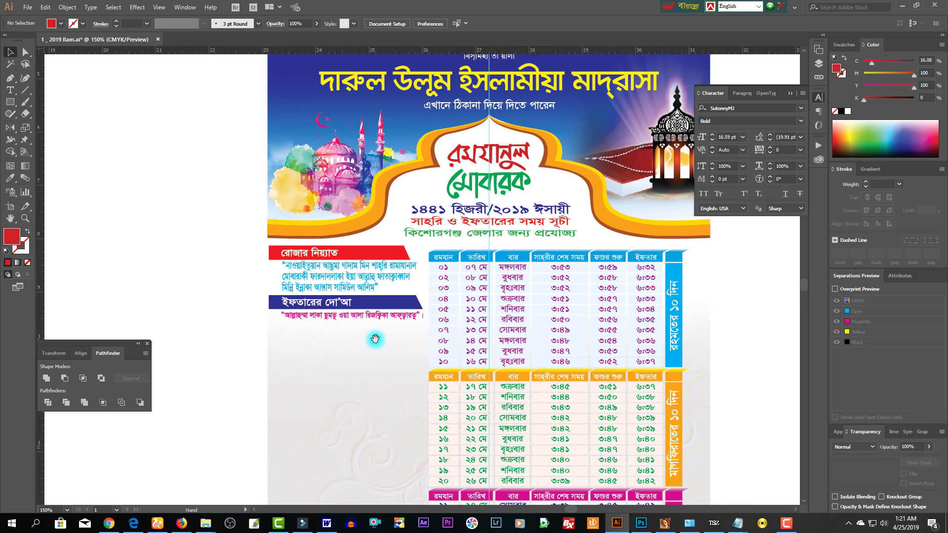
{"action": "scroll", "coordinate": [347, 342], "scroll_direction": "down", "scroll_amount": 6}
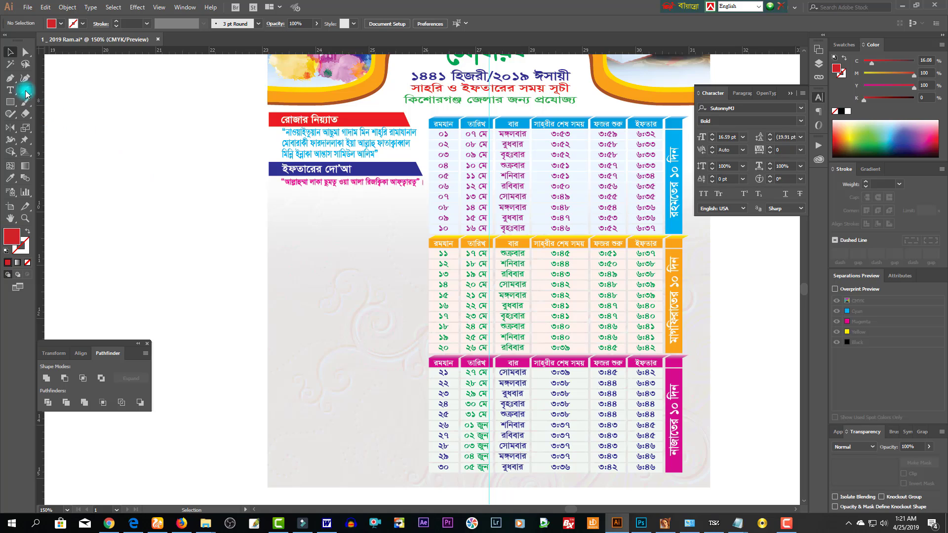
- Draw a red curved half-dome path with the Pen tool left of the timetable
{"action": "left_click", "coordinate": [10, 82]}
{"action": "left_click", "coordinate": [282, 312]}
{"action": "left_click_drag", "start_coordinate": [309, 289], "coordinate": [340, 290]}
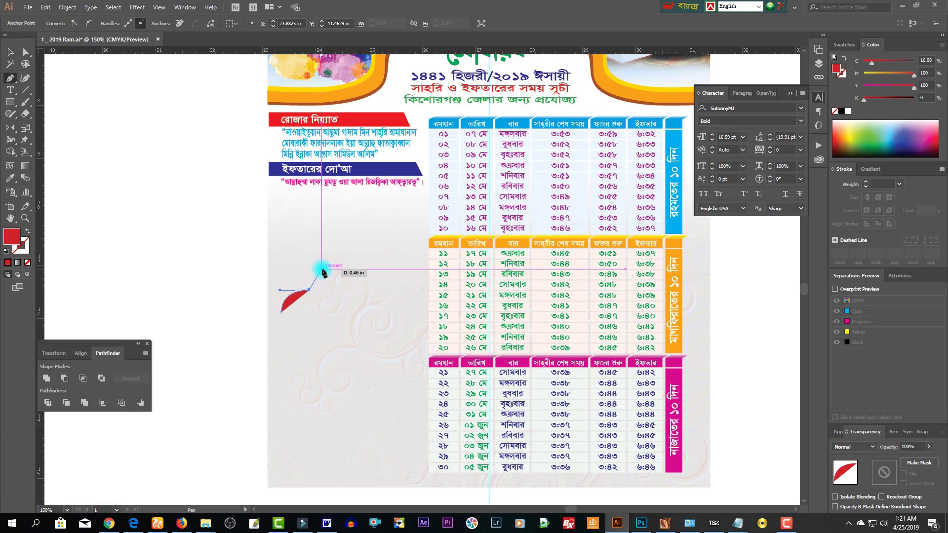
{"action": "left_click_drag", "start_coordinate": [342, 269], "coordinate": [354, 254]}
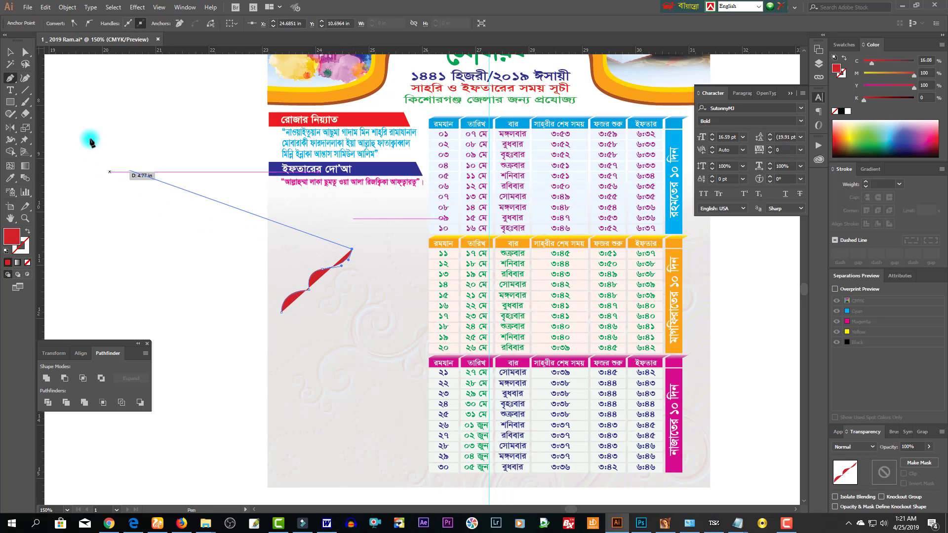
{"action": "left_click", "coordinate": [10, 52]}
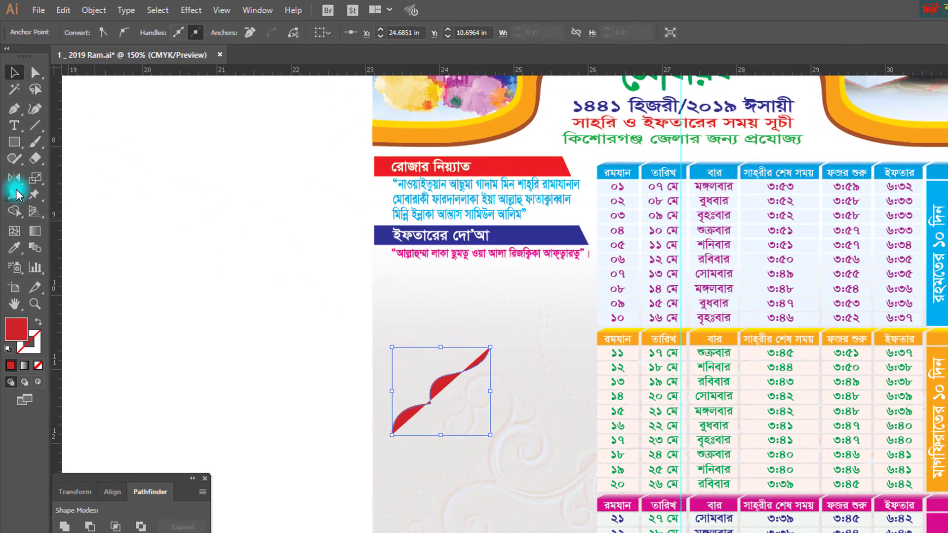
- Try the Reflect tool on the red path, cancel it, and reselect the path
{"action": "left_click", "coordinate": [10, 129]}
{"action": "left_click", "coordinate": [364, 285], "text": "alt"}
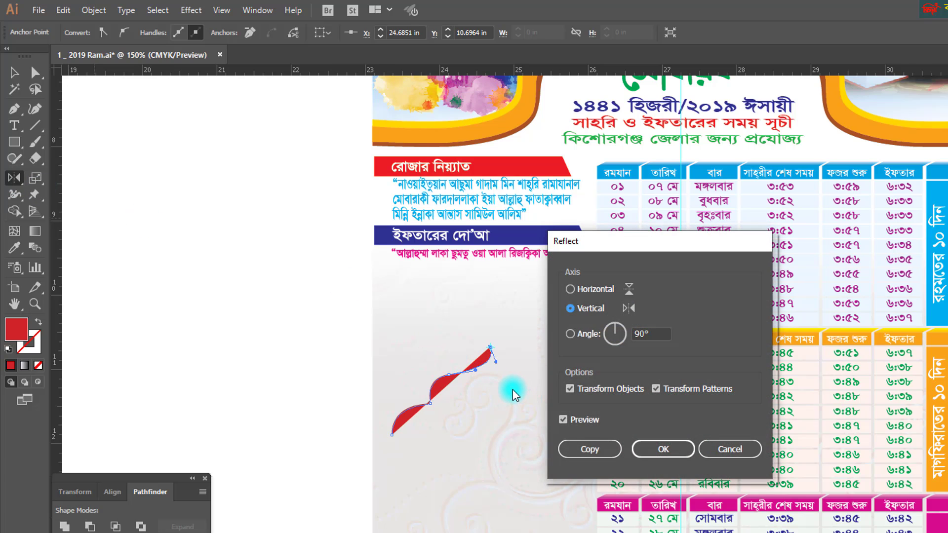
{"action": "left_click", "coordinate": [730, 448]}
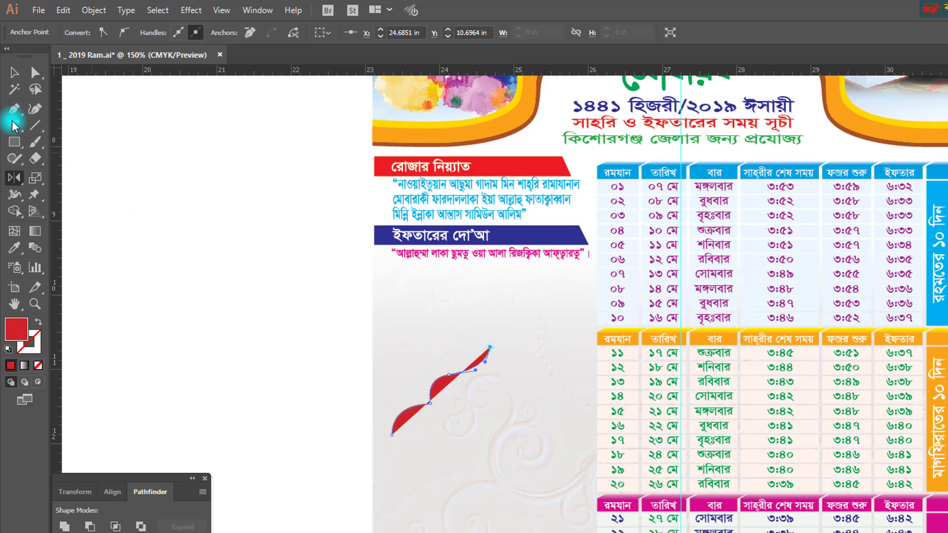
{"action": "left_click", "coordinate": [15, 74]}
{"action": "left_click", "coordinate": [413, 388]}
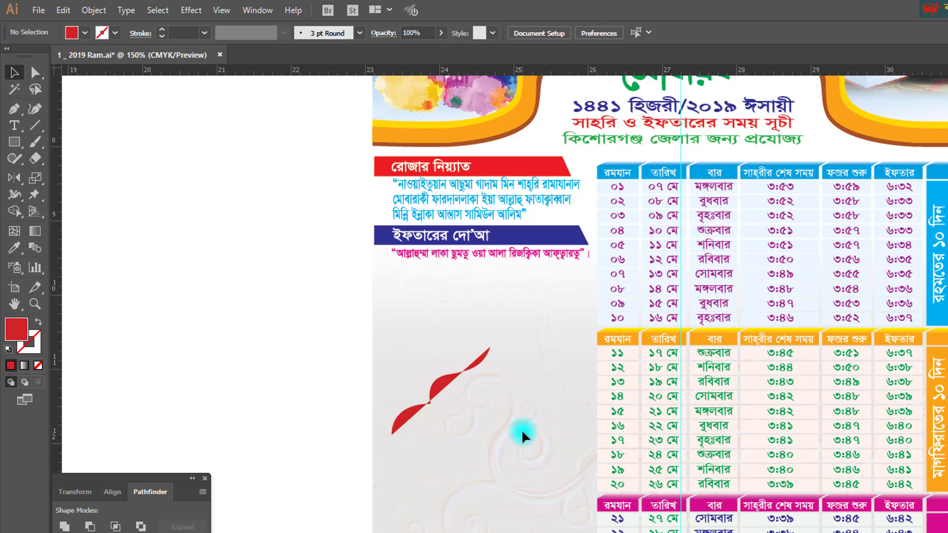
{"action": "left_click", "coordinate": [428, 407]}
- Make a vertically reflected copy of the red path and move it beside the original
{"action": "double_click", "coordinate": [15, 178]}
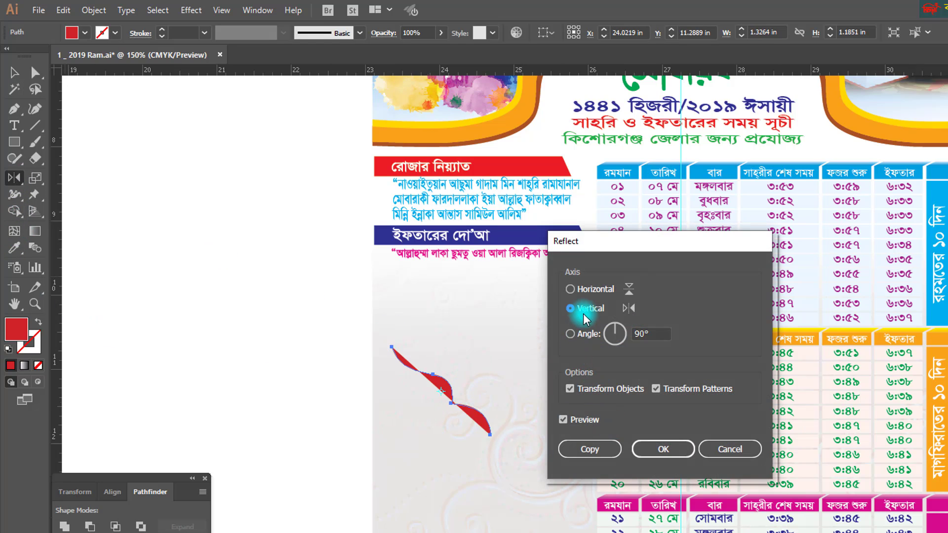
{"action": "left_click", "coordinate": [563, 420]}
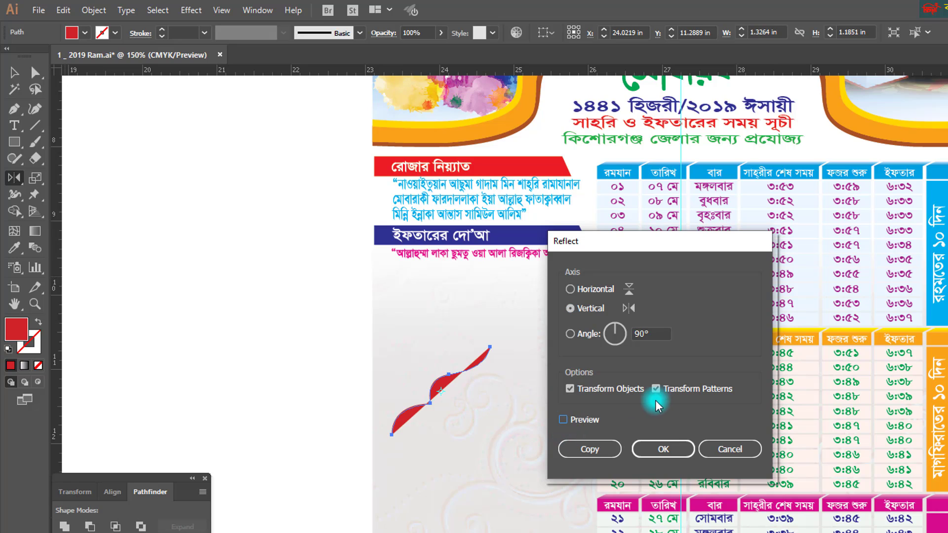
{"action": "left_click", "coordinate": [565, 420]}
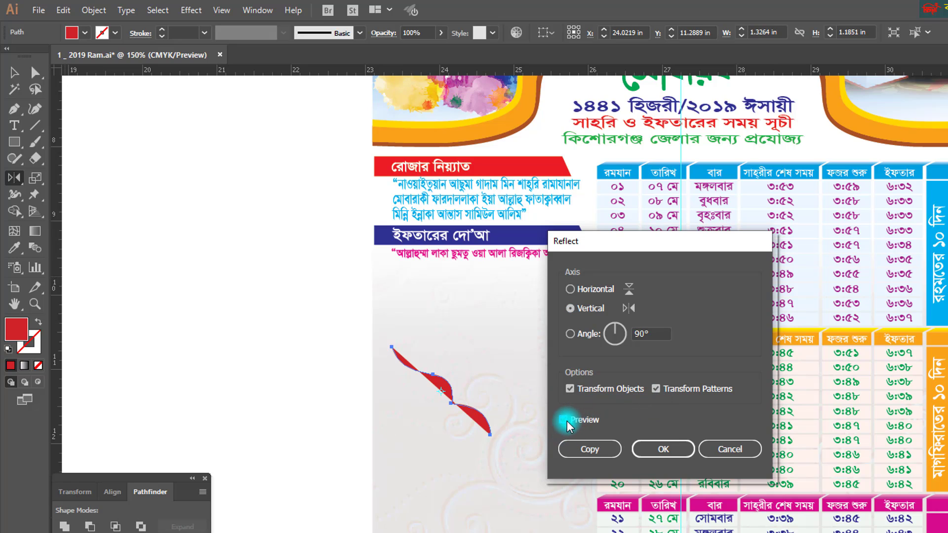
{"action": "left_click", "coordinate": [567, 423]}
{"action": "left_click", "coordinate": [599, 451]}
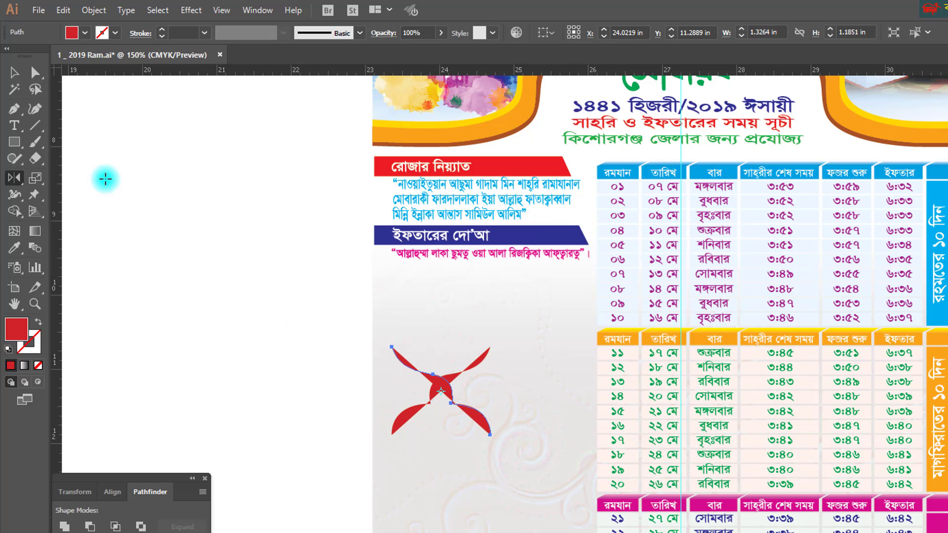
{"action": "left_click", "coordinate": [12, 74]}
{"action": "left_click_drag", "start_coordinate": [452, 392], "coordinate": [554, 396]}
{"action": "left_click_drag", "start_coordinate": [483, 322], "coordinate": [532, 398]}
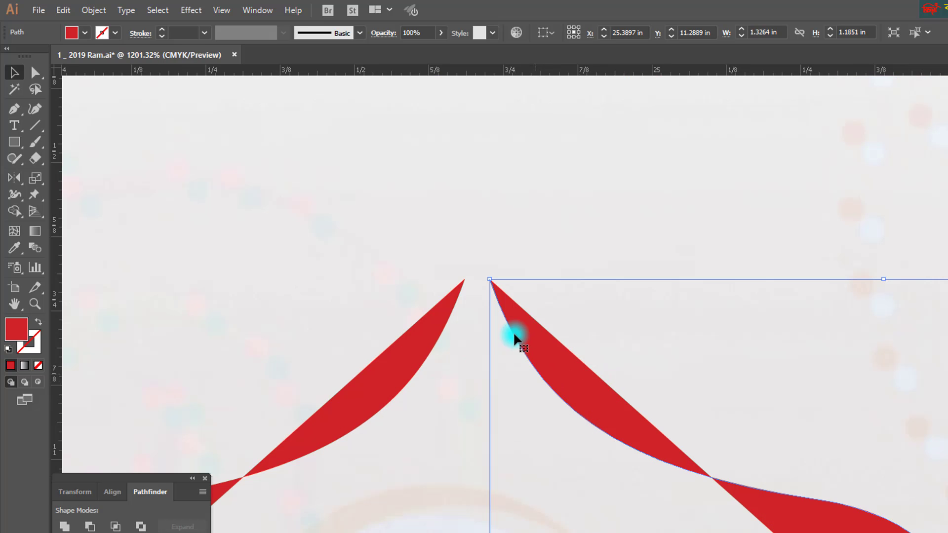
- Align the two halves' tips and join the peak anchors with Ctrl+J
{"action": "left_click_drag", "start_coordinate": [512, 333], "coordinate": [479, 334]}
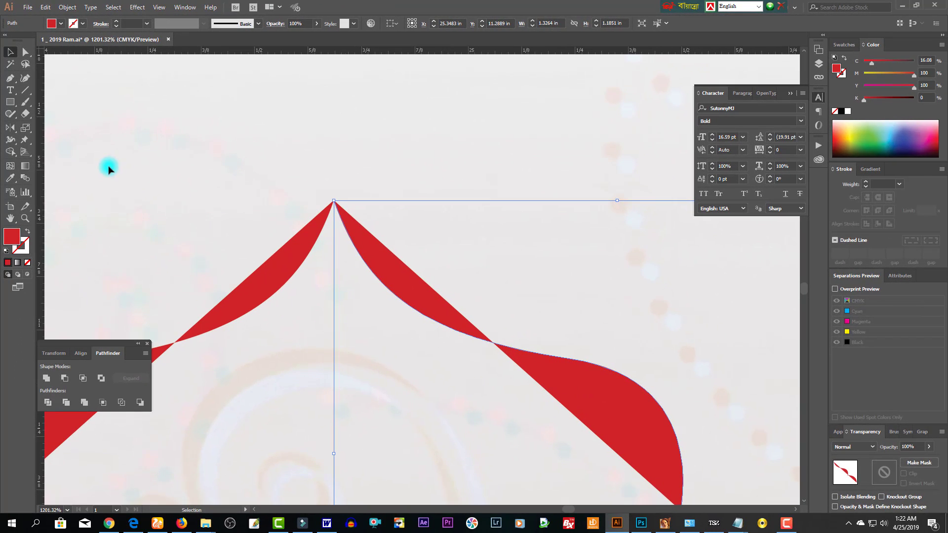
{"action": "left_click", "coordinate": [27, 53]}
{"action": "left_click_drag", "start_coordinate": [299, 159], "coordinate": [368, 220]}
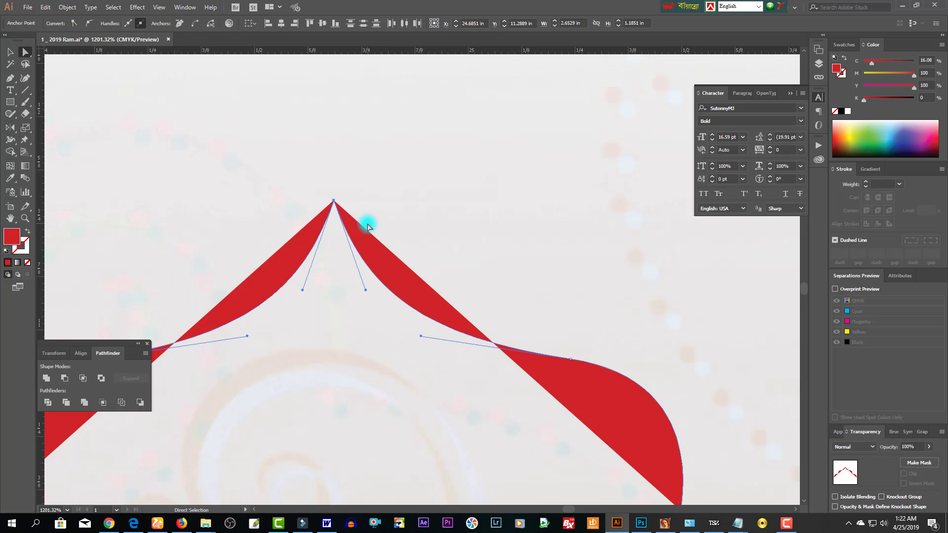
{"action": "key", "text": "ctrl+j"}
- Zoom out and move the joined red dome up into the header arch
{"action": "left_click", "coordinate": [440, 288]}
{"action": "left_click", "coordinate": [402, 343], "text": "ctrl+alt"}
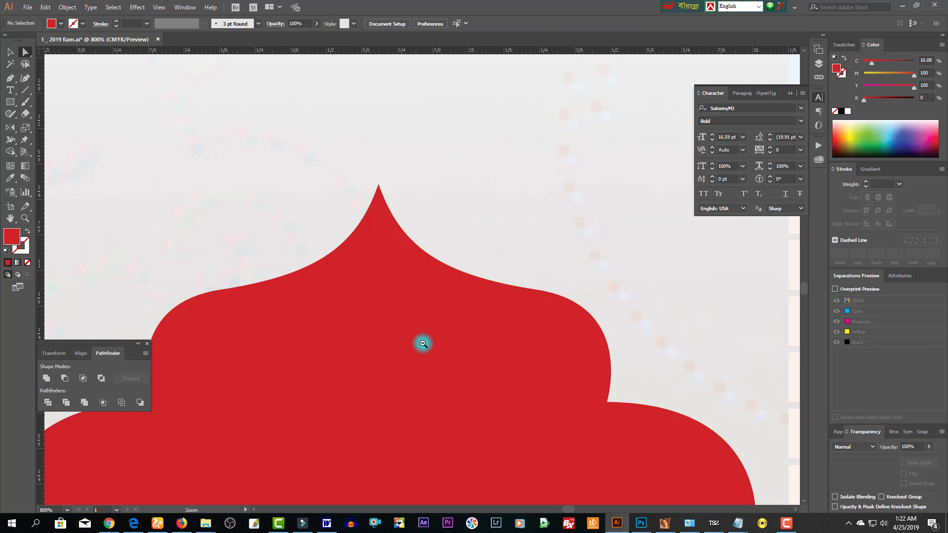
{"action": "left_click", "coordinate": [424, 343], "text": "ctrl+alt"}
{"action": "left_click", "coordinate": [426, 343], "text": "ctrl+alt"}
{"action": "left_click", "coordinate": [431, 343], "text": "ctrl+alt"}
{"action": "left_click", "coordinate": [430, 343], "text": "ctrl+alt"}
{"action": "scroll", "coordinate": [389, 233], "scroll_direction": "right", "scroll_amount": 2}
{"action": "left_click", "coordinate": [390, 233], "text": "ctrl"}
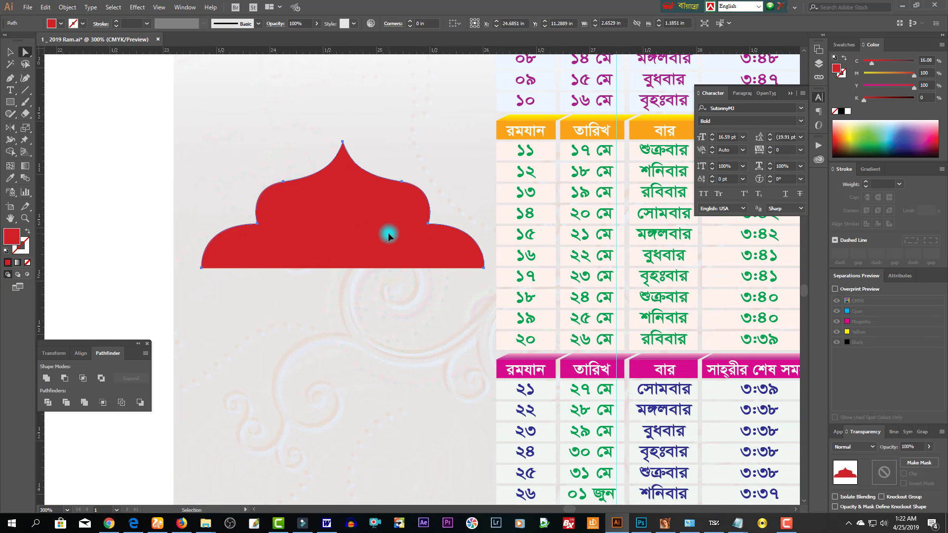
{"action": "left_click", "coordinate": [391, 233], "text": "ctrl+alt"}
{"action": "scroll", "coordinate": [455, 248], "scroll_direction": "up", "scroll_amount": 3}
{"action": "scroll", "coordinate": [455, 248], "scroll_direction": "right", "scroll_amount": 2}
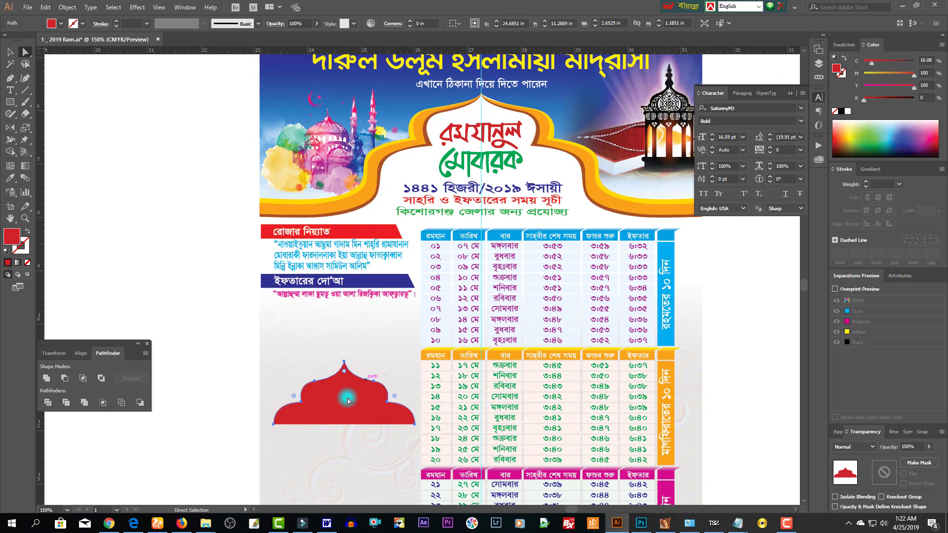
{"action": "left_click_drag", "start_coordinate": [346, 395], "coordinate": [476, 154]}
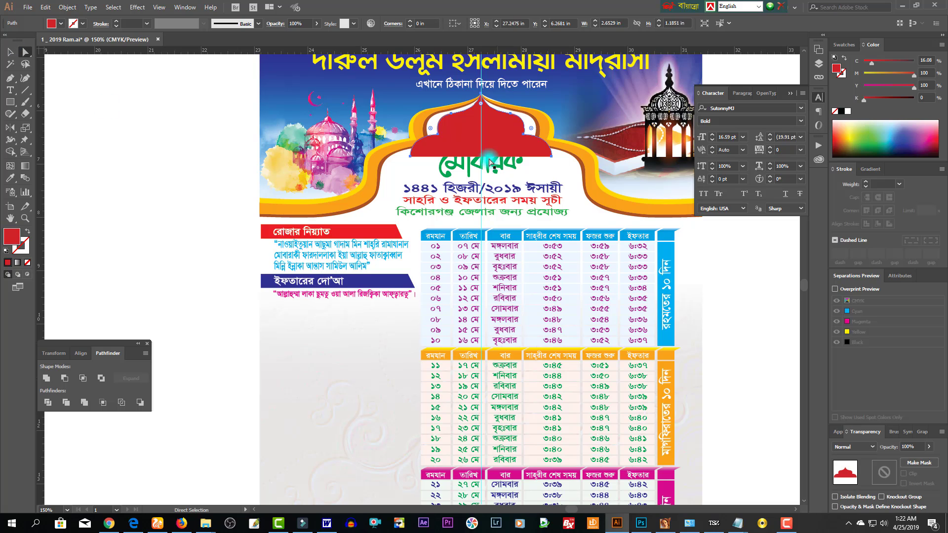
- Move the dome back beside the table and extend it down into a closed tall arch panel
{"action": "left_click_drag", "start_coordinate": [498, 133], "coordinate": [359, 347]}
{"action": "scroll", "coordinate": [365, 385], "scroll_direction": "down", "scroll_amount": 3}
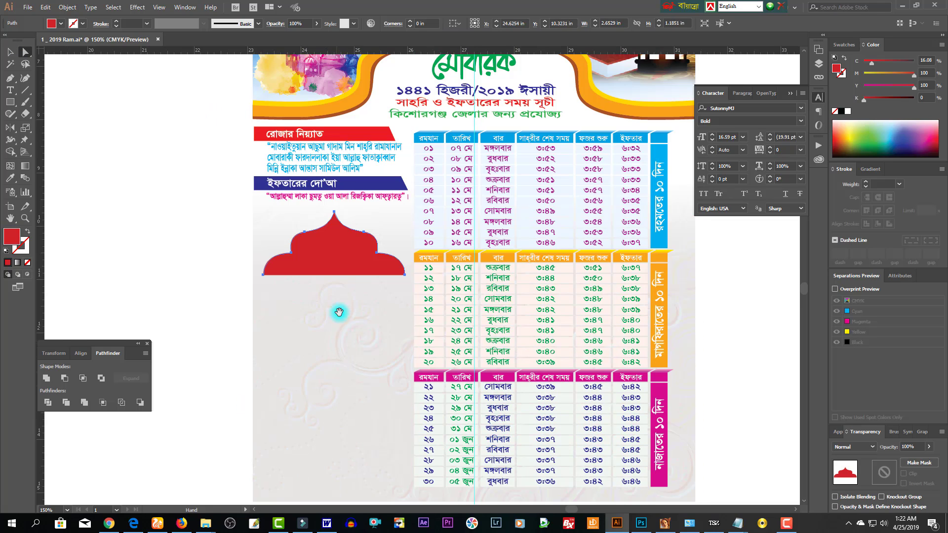
{"action": "left_click", "coordinate": [9, 79]}
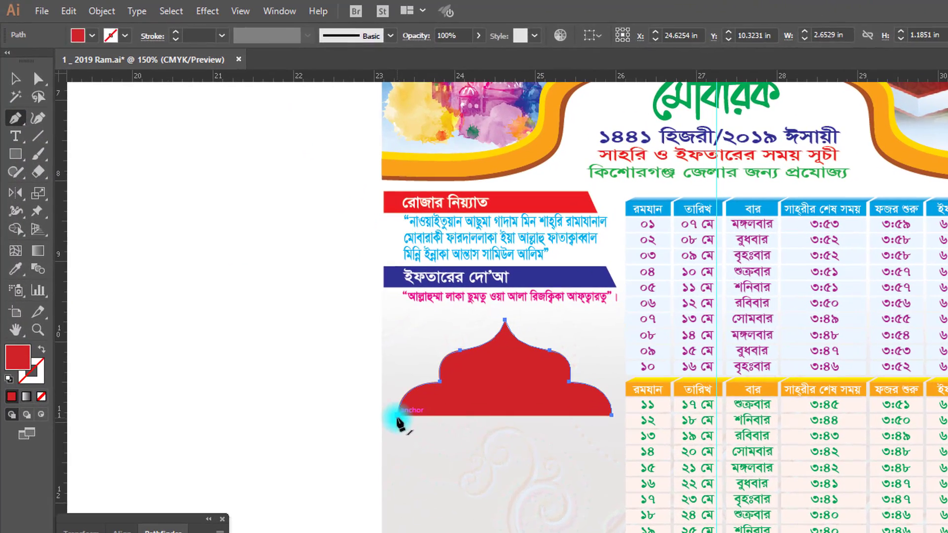
{"action": "left_click", "coordinate": [263, 275]}
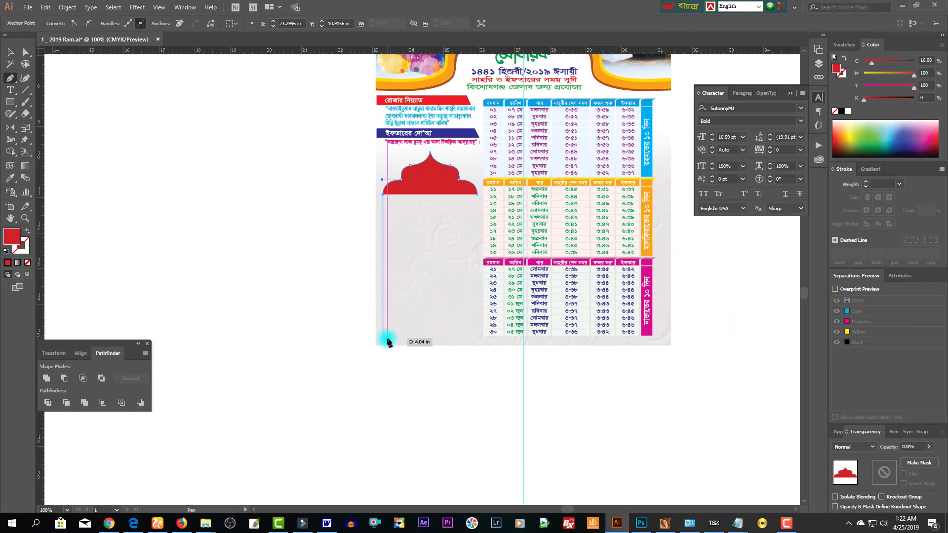
{"action": "left_click", "coordinate": [578, 510]}
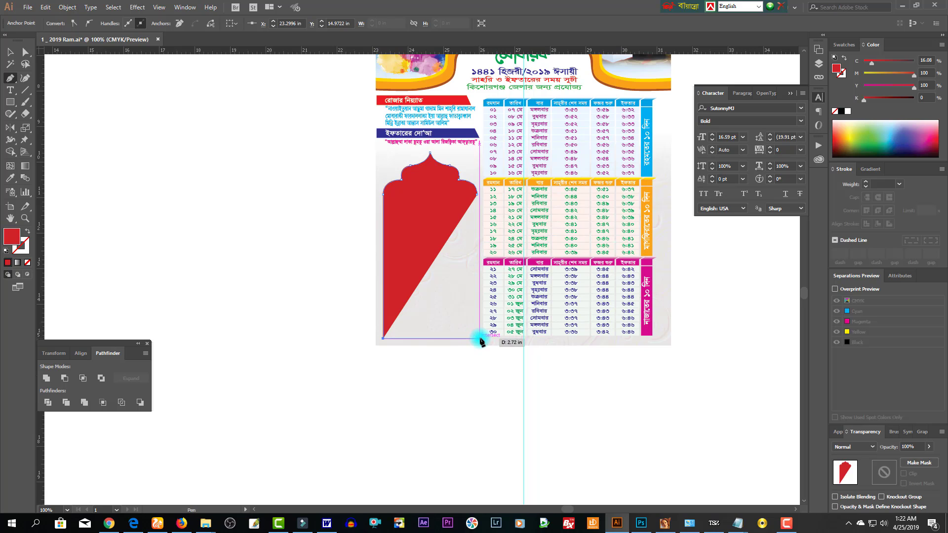
{"action": "left_click", "coordinate": [479, 339]}
{"action": "left_click", "coordinate": [477, 194]}
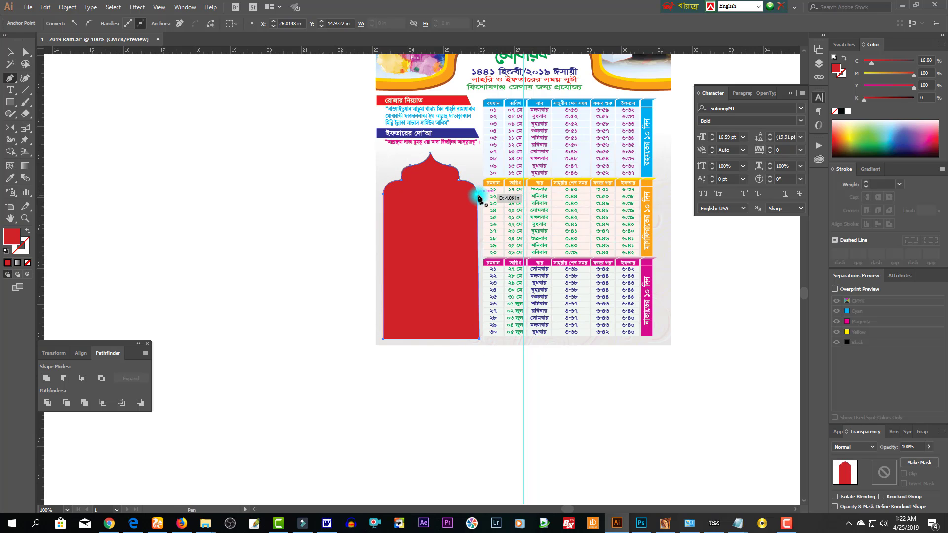
- Select the panel's bottom-right anchor, then the whole red arch path
{"action": "left_click", "coordinate": [25, 52]}
{"action": "left_click", "coordinate": [442, 333]}
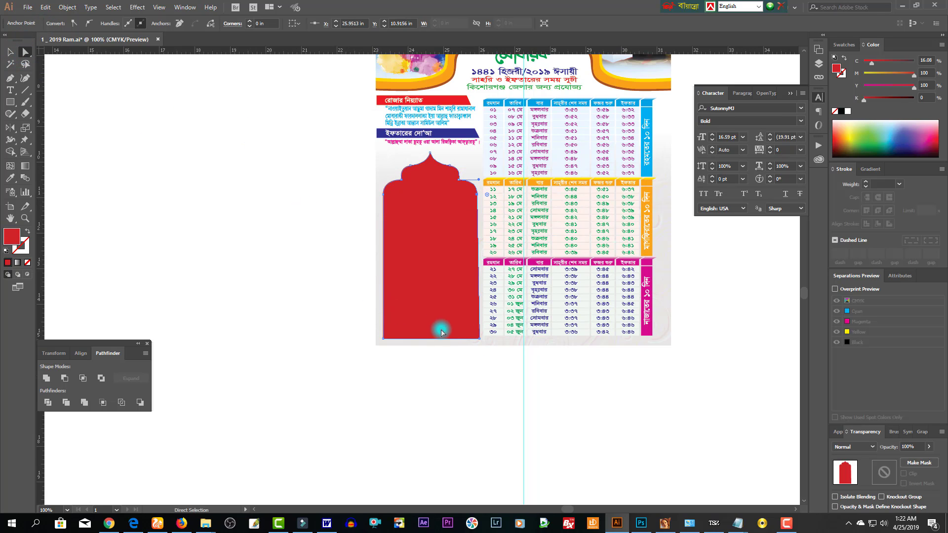
{"action": "left_click", "coordinate": [480, 339]}
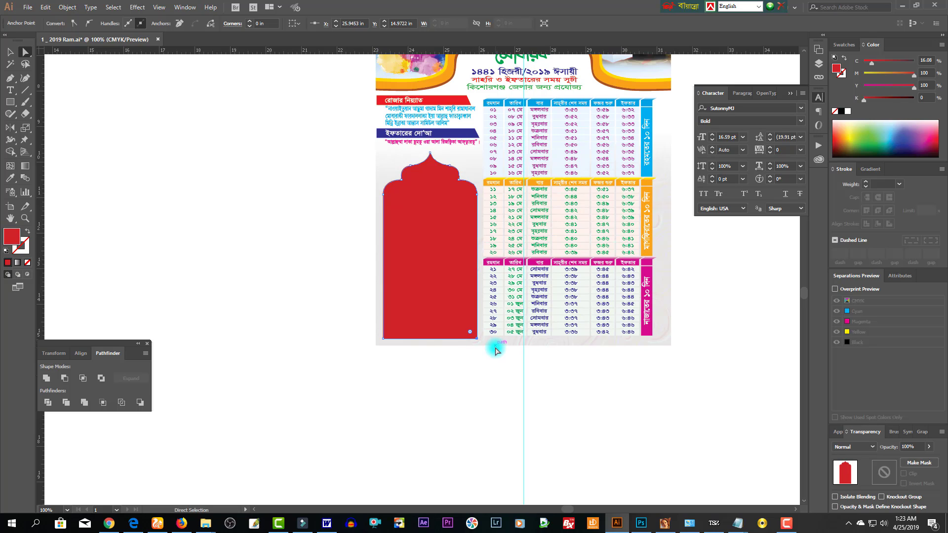
{"action": "left_click", "coordinate": [463, 271]}
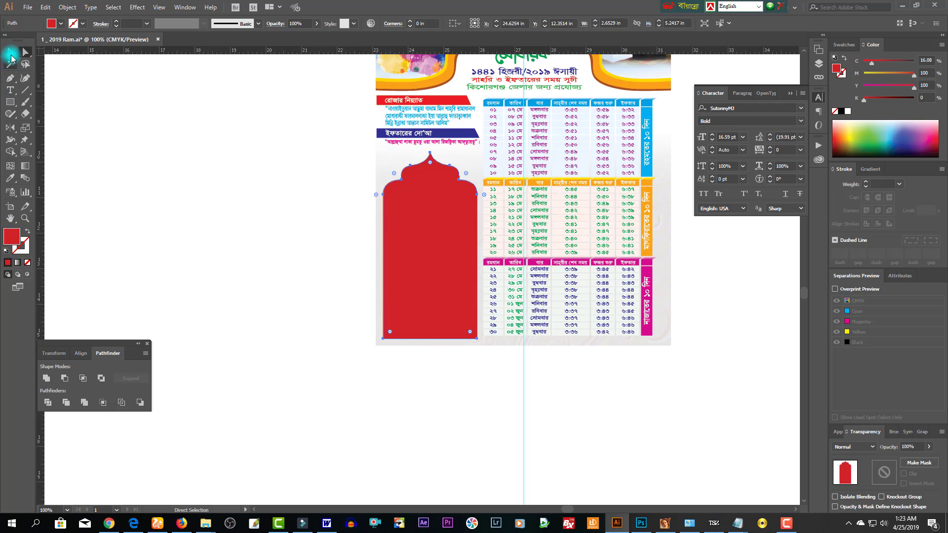
{"action": "left_click", "coordinate": [10, 53]}
- Give the arch panel a white fill and a 2 pt cyan-blue outline
{"action": "left_click", "coordinate": [841, 73]}
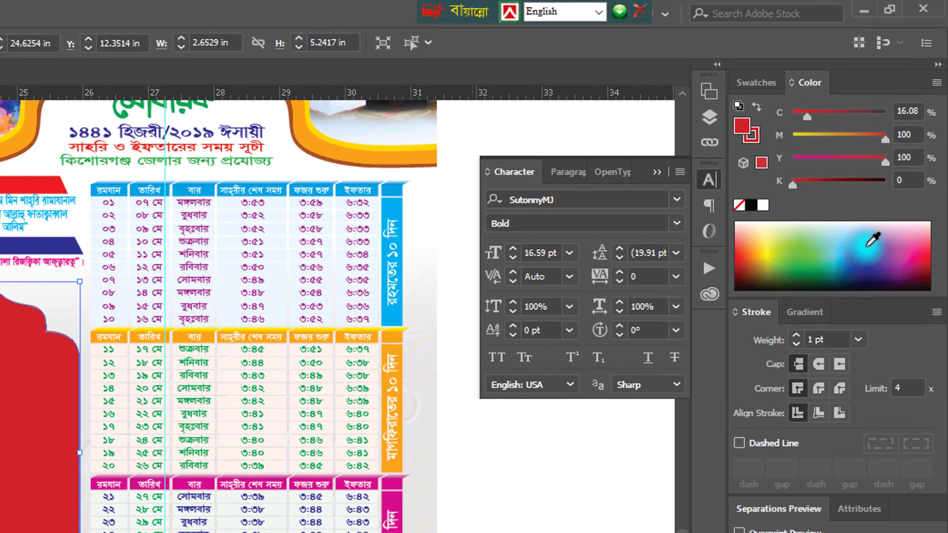
{"action": "left_click", "coordinate": [872, 241]}
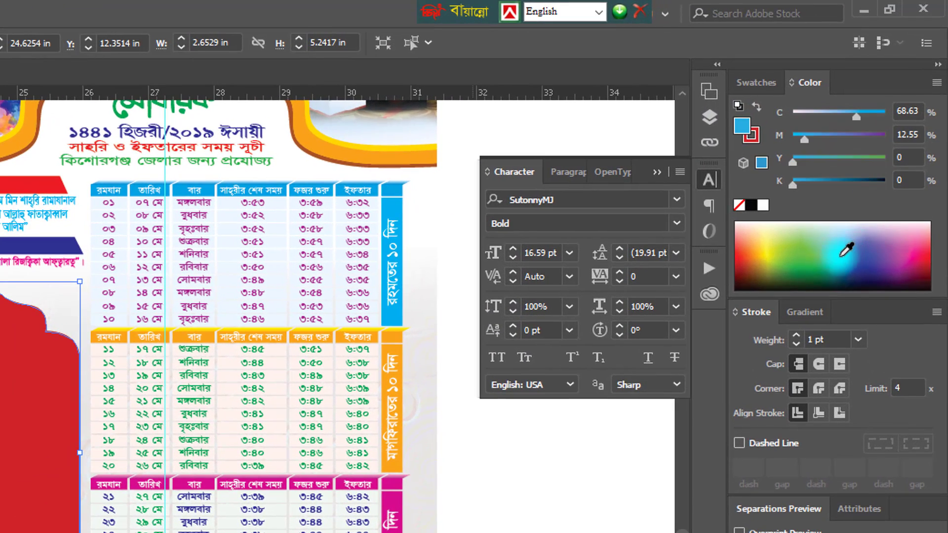
{"action": "left_click_drag", "start_coordinate": [858, 112], "coordinate": [885, 113]}
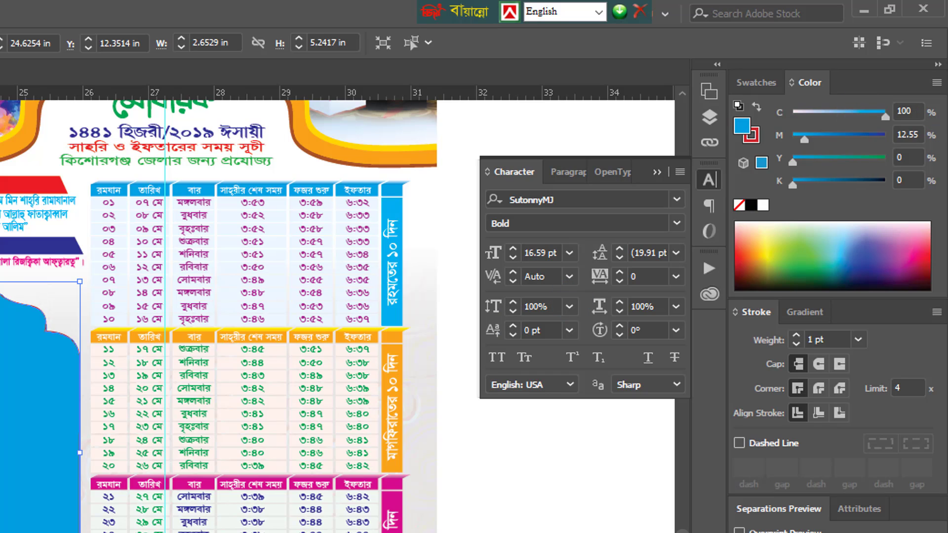
{"action": "key", "text": "shift+x"}
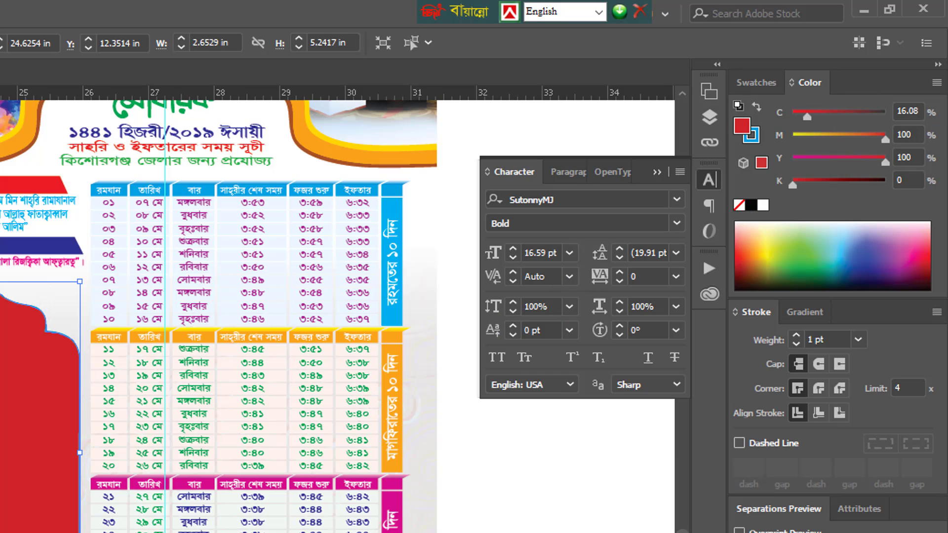
{"action": "left_click", "coordinate": [764, 207]}
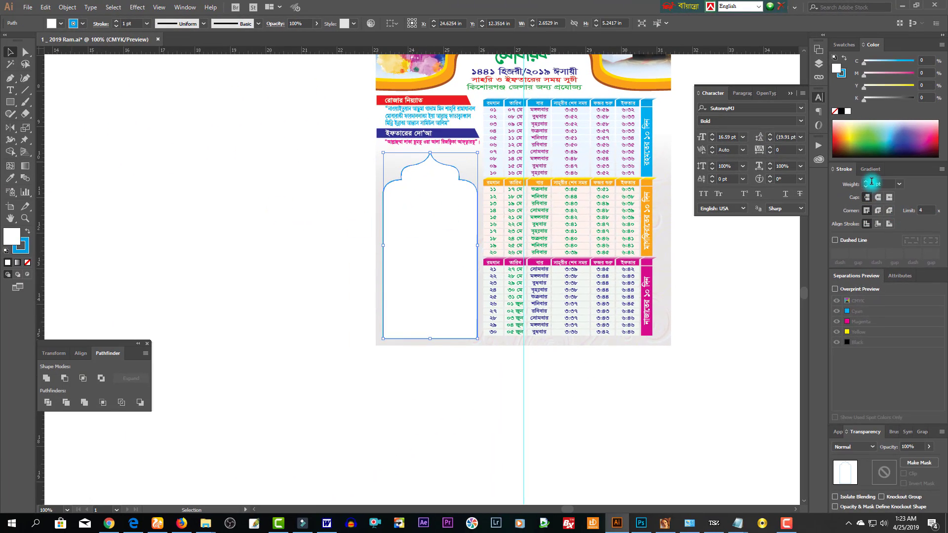
{"action": "left_click", "coordinate": [867, 183]}
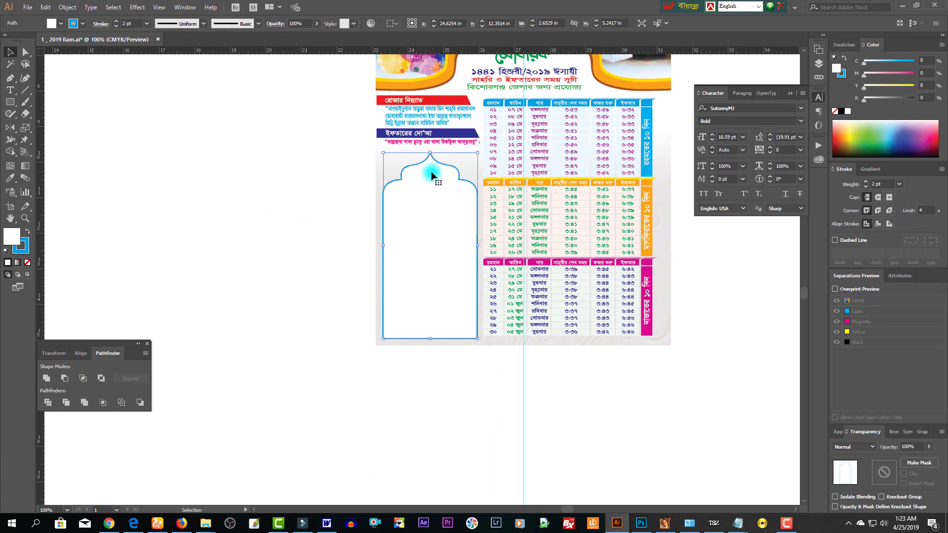
- Lower the arch's top anchor points slightly with Shift+Down
{"action": "left_click", "coordinate": [25, 52]}
{"action": "left_click", "coordinate": [130, 119]}
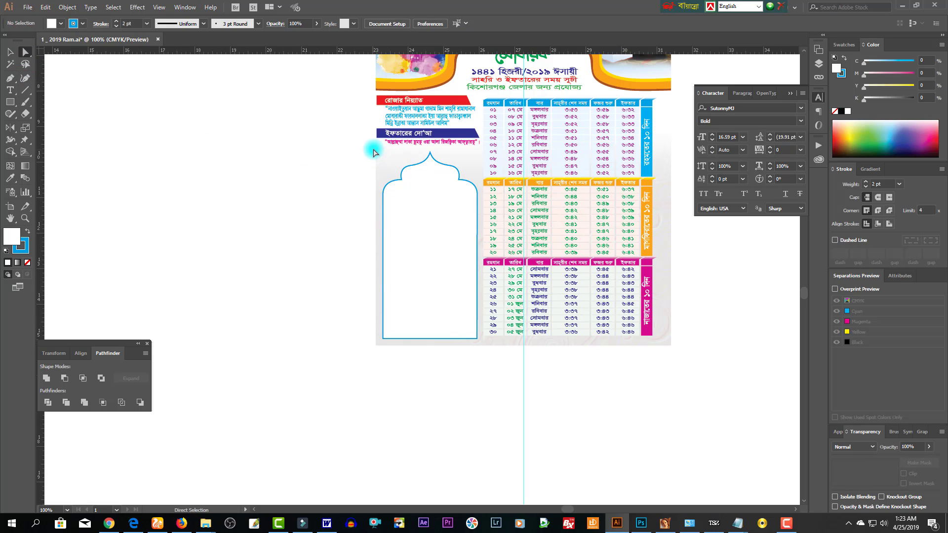
{"action": "left_click_drag", "start_coordinate": [374, 152], "coordinate": [482, 222]}
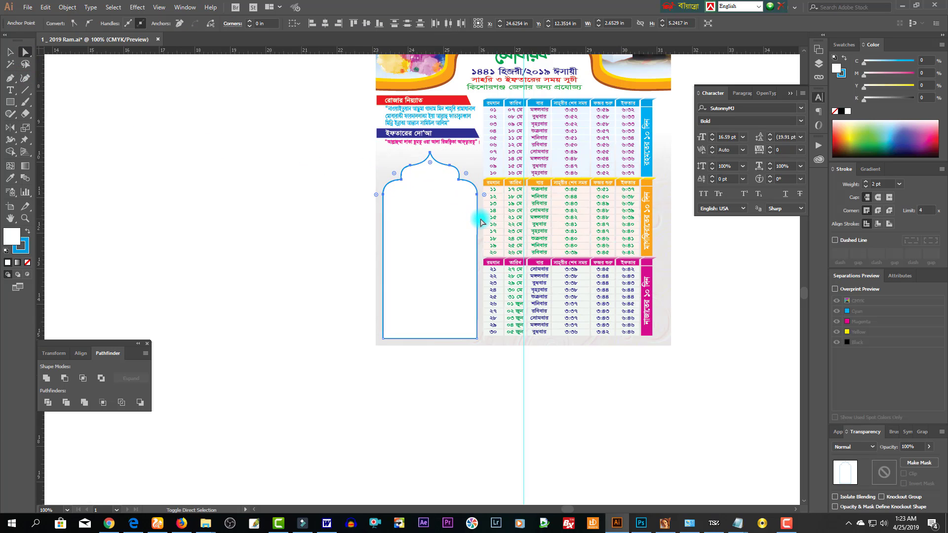
{"action": "key", "text": "shift+Down"}
{"action": "key", "text": "shift+Down"}
{"action": "key", "text": "shift+Down"}
- Paste a copy behind the arch and stretch it slightly taller at the top
{"action": "left_click", "coordinate": [443, 254]}
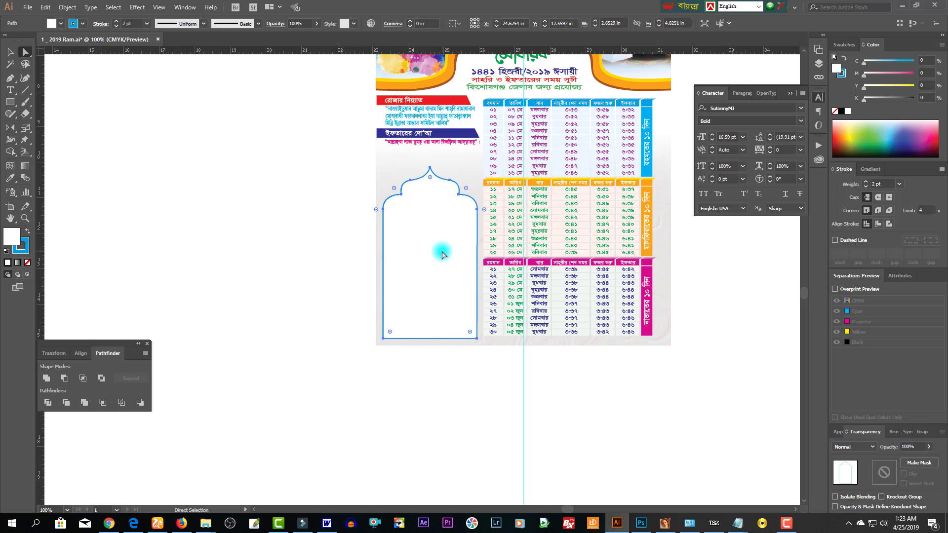
{"action": "key", "text": "ctrl+c"}
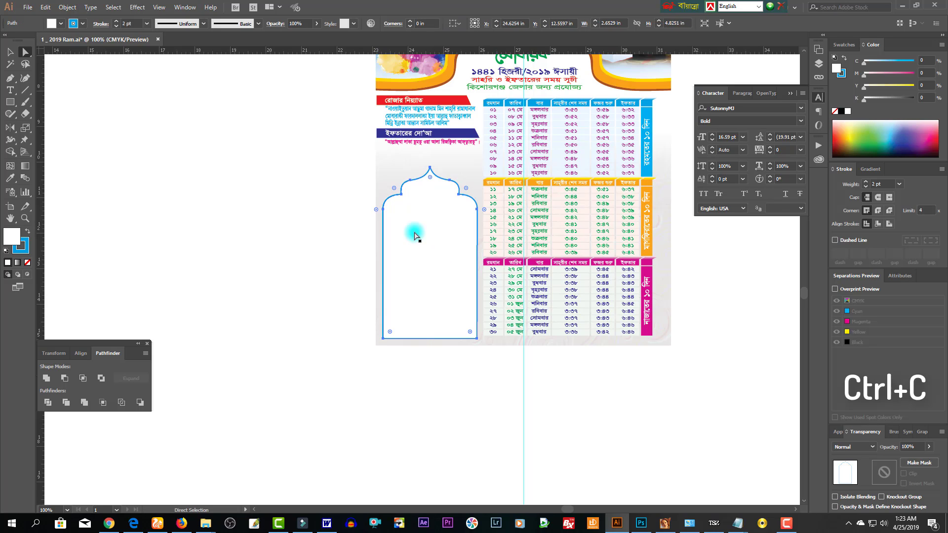
{"action": "key", "text": "ctrl+b"}
{"action": "key", "text": "v"}
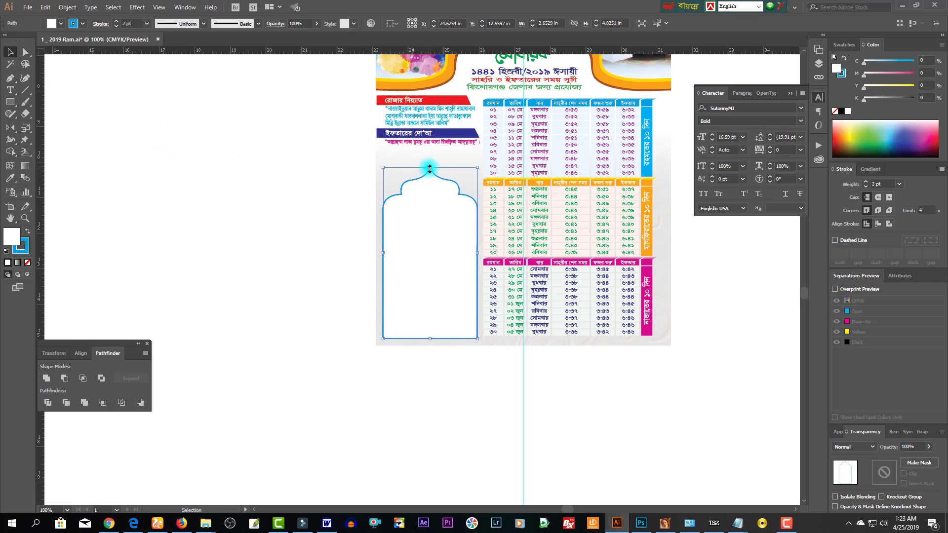
{"action": "left_click_drag", "start_coordinate": [429, 168], "coordinate": [429, 163]}
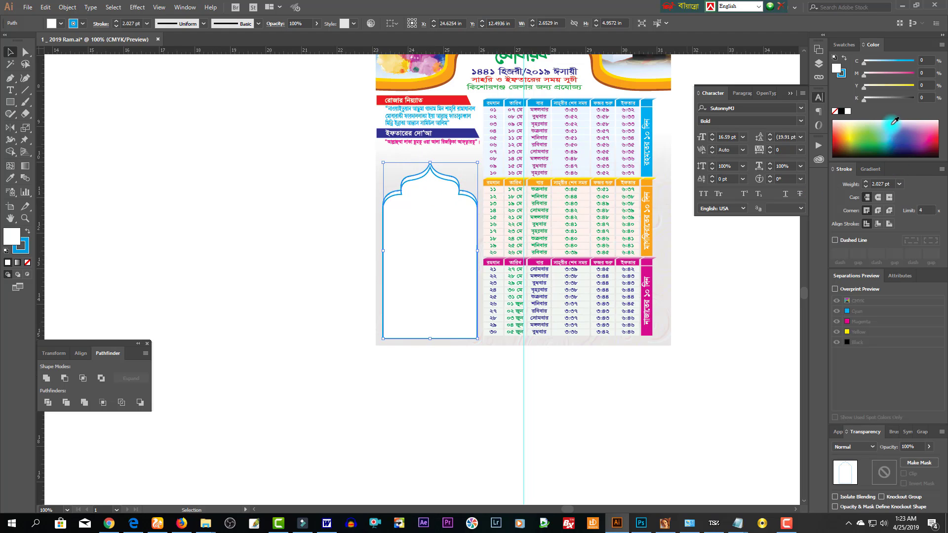
- Swap the back copy's colours so it is filled blue, and set its stroke to None
{"action": "left_click", "coordinate": [28, 232]}
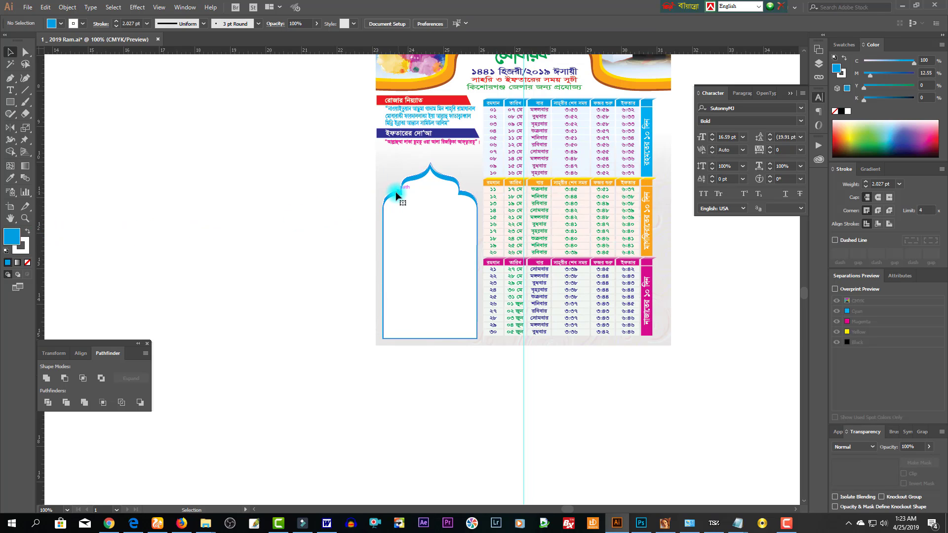
{"action": "left_click", "coordinate": [5, 251]}
{"action": "left_click", "coordinate": [23, 253]}
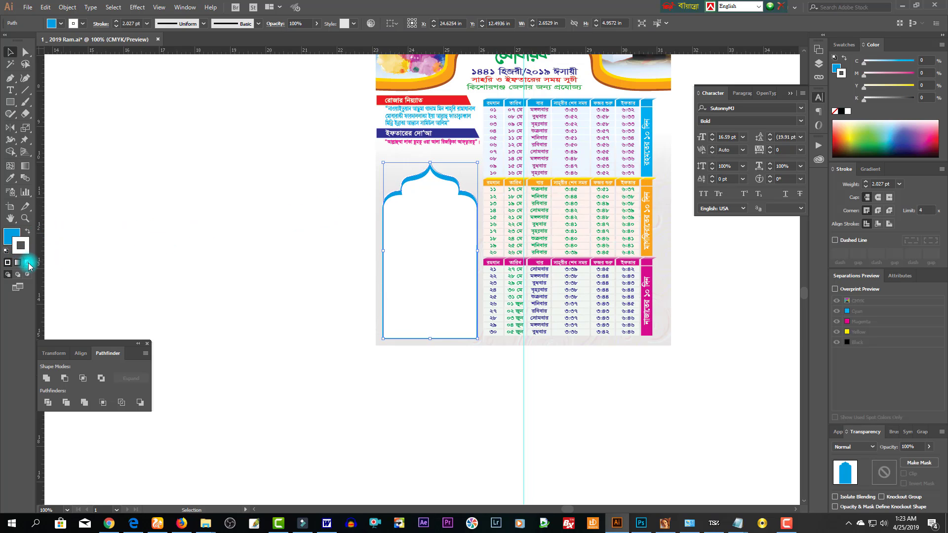
{"action": "left_click", "coordinate": [28, 267]}
- Stretch the blue back arch's top upward and darken its fill to M 68
{"action": "left_click", "coordinate": [476, 227]}
{"action": "left_click", "coordinate": [419, 319]}
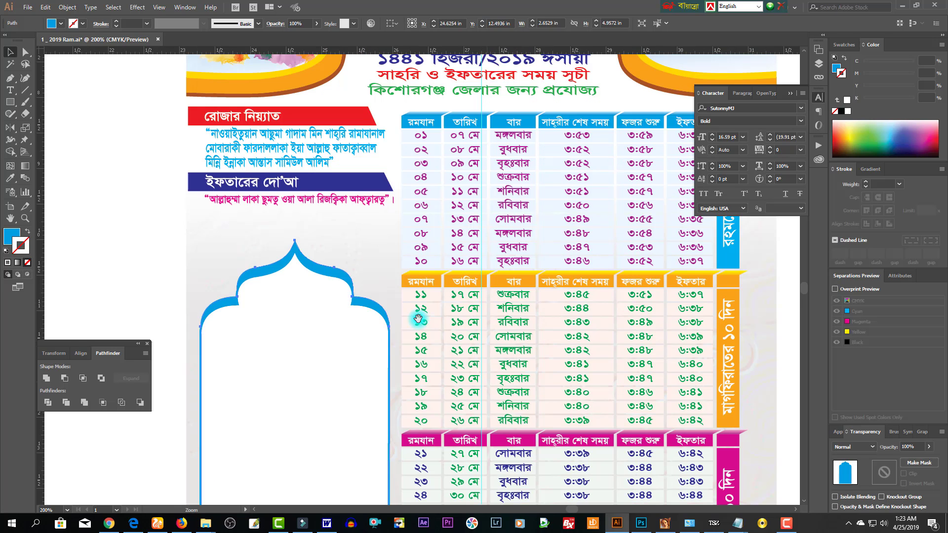
{"action": "left_click_drag", "start_coordinate": [285, 360], "coordinate": [313, 349]}
{"action": "key", "text": "v"}
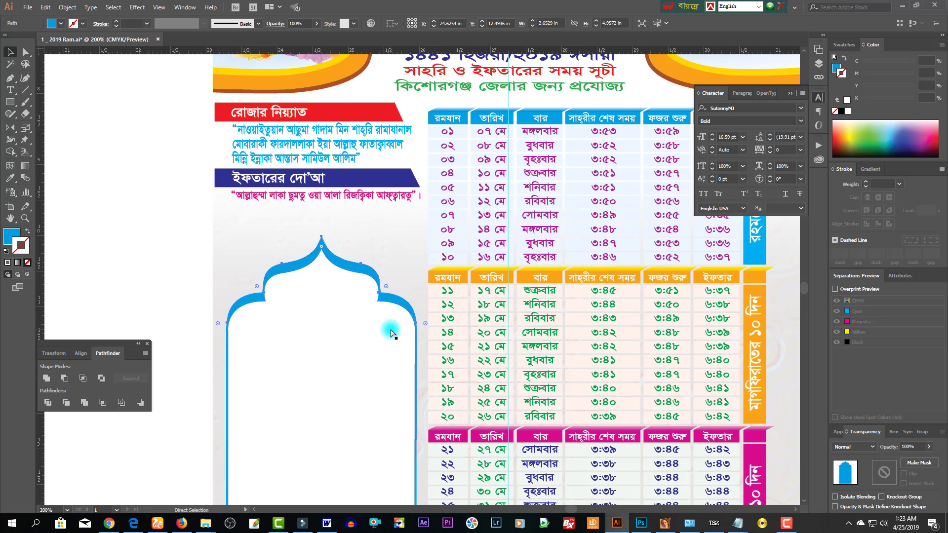
{"action": "left_click", "coordinate": [339, 271]}
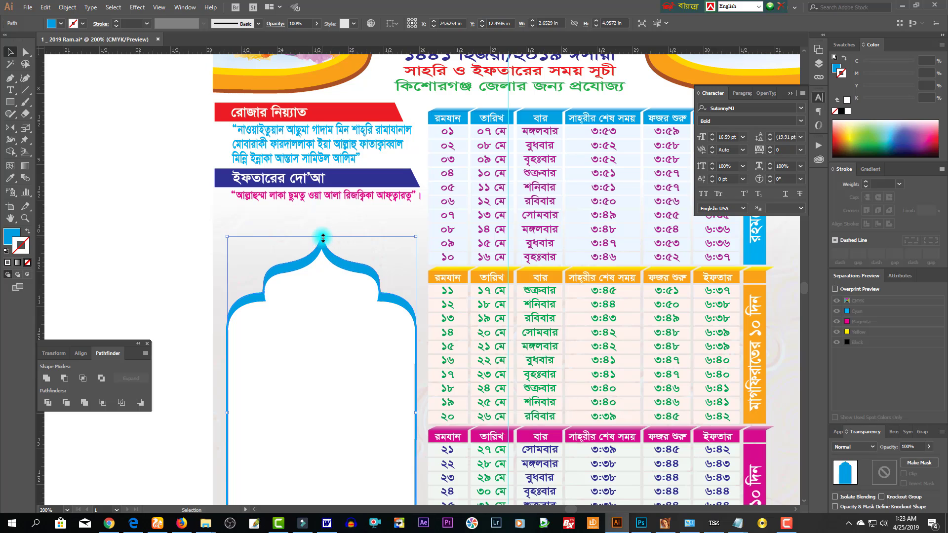
{"action": "left_click_drag", "start_coordinate": [323, 238], "coordinate": [321, 231]}
{"action": "left_click", "coordinate": [836, 69]}
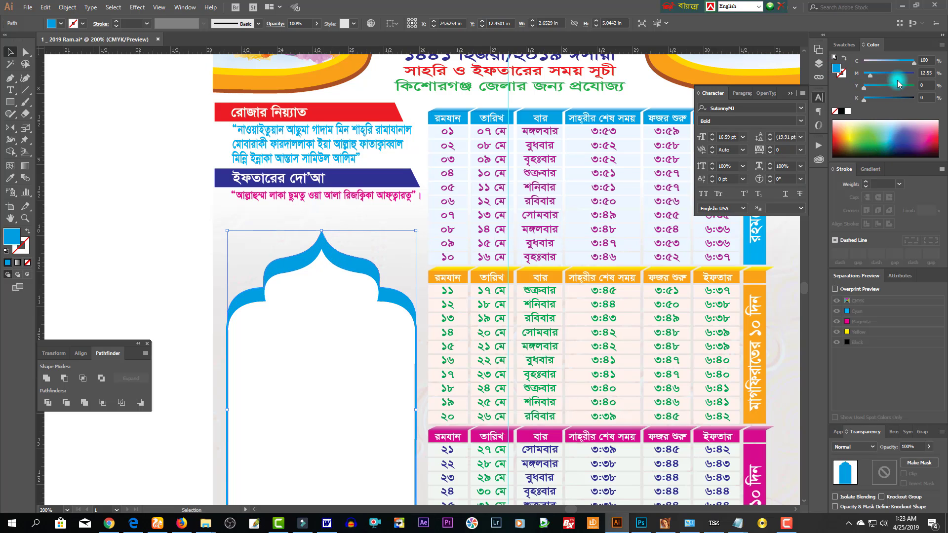
{"action": "left_click", "coordinate": [898, 74]}
- Group all the arch layers together and enlarge the group slightly
{"action": "left_click", "coordinate": [172, 305]}
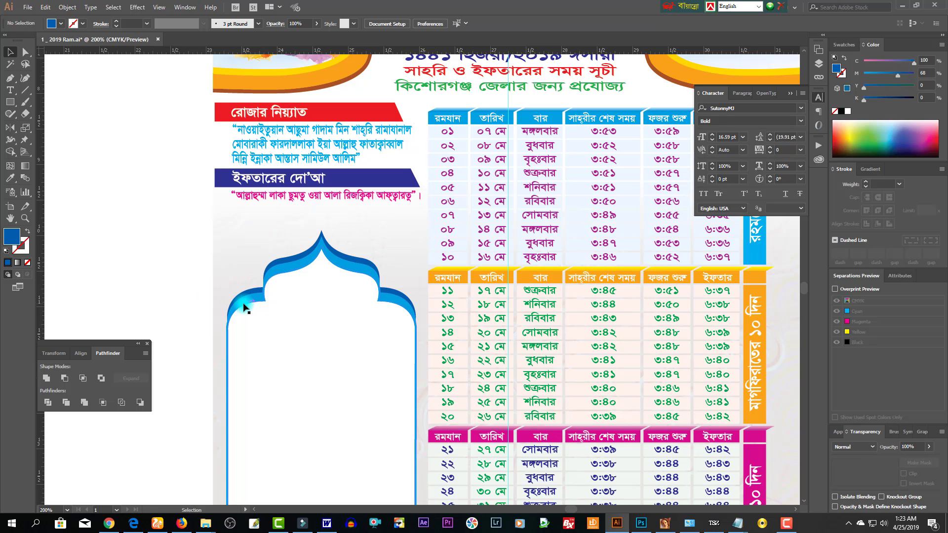
{"action": "left_click", "coordinate": [240, 297]}
{"action": "left_click", "coordinate": [320, 340], "text": "ctrl+alt"}
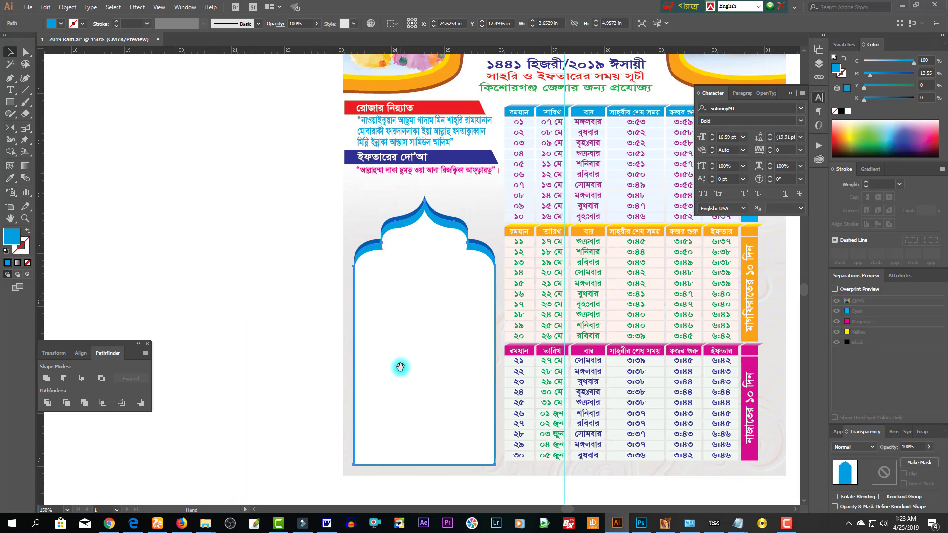
{"action": "left_click_drag", "start_coordinate": [400, 366], "coordinate": [371, 326]}
{"action": "left_click_drag", "start_coordinate": [254, 293], "coordinate": [395, 381]}
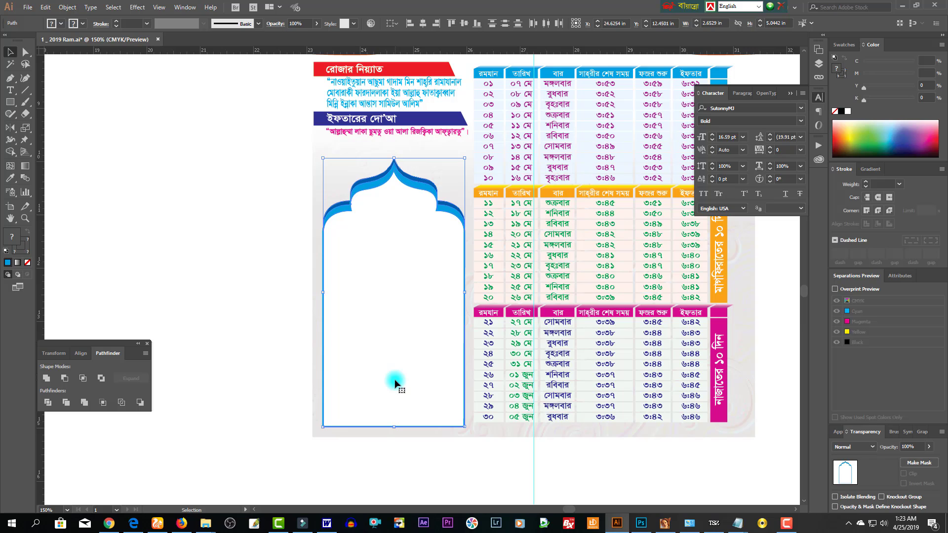
{"action": "key", "text": "ctrl+g"}
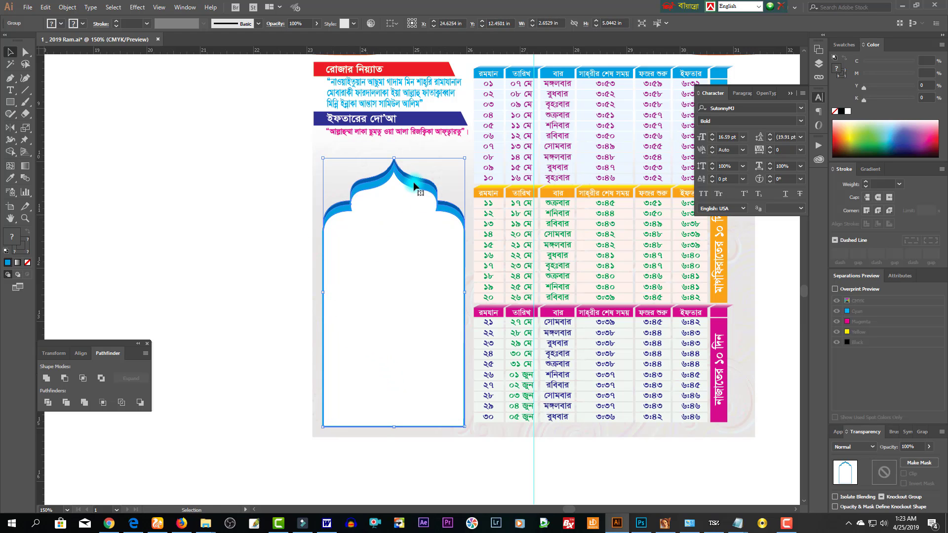
{"action": "left_click_drag", "start_coordinate": [394, 158], "coordinate": [394, 146]}
{"action": "key", "text": "ctrl+shift+a"}
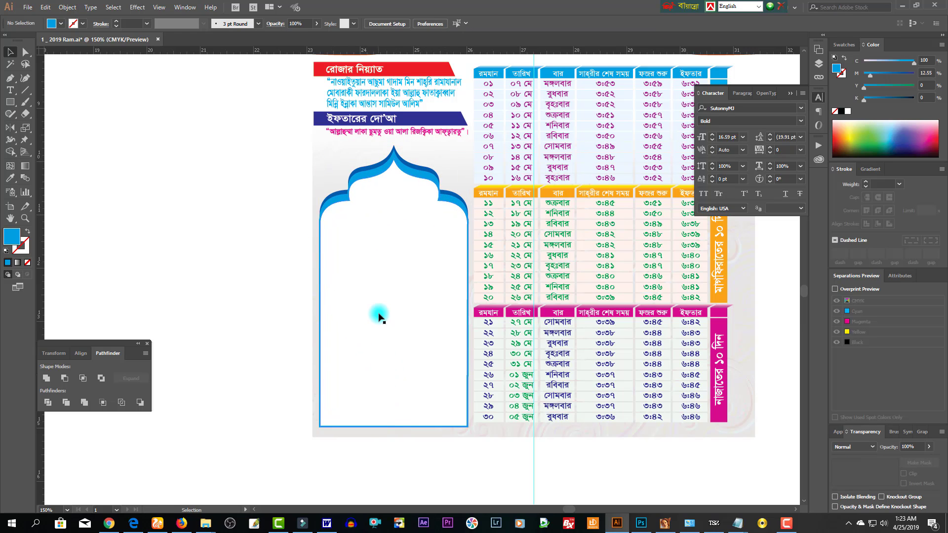
{"action": "left_click", "coordinate": [379, 324]}
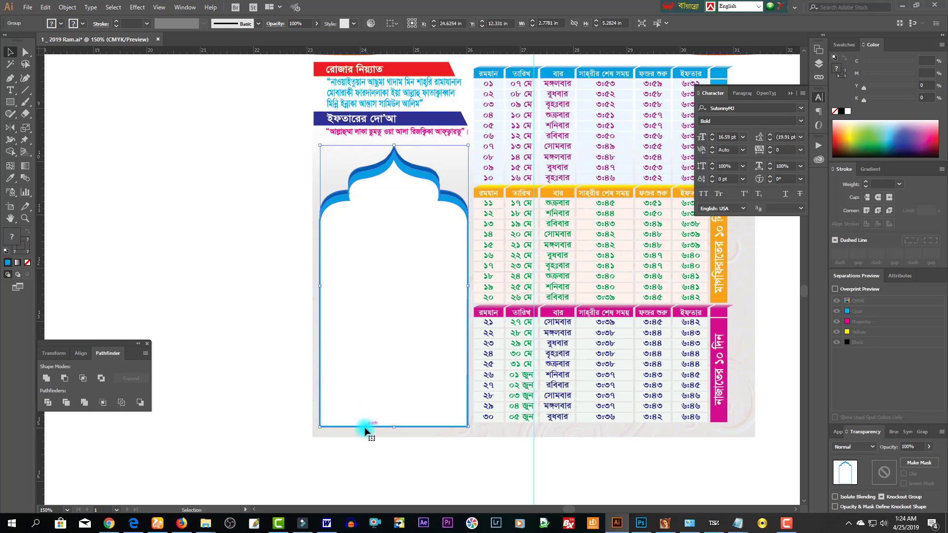
- Raise the copied arch's bottom anchors to cut it down to a short cap
{"action": "scroll", "coordinate": [368, 422], "scroll_direction": "down", "scroll_amount": 3}
{"action": "left_click_drag", "start_coordinate": [406, 148], "coordinate": [413, 442]}
{"action": "scroll", "coordinate": [412, 443], "scroll_direction": "down", "scroll_amount": 5}
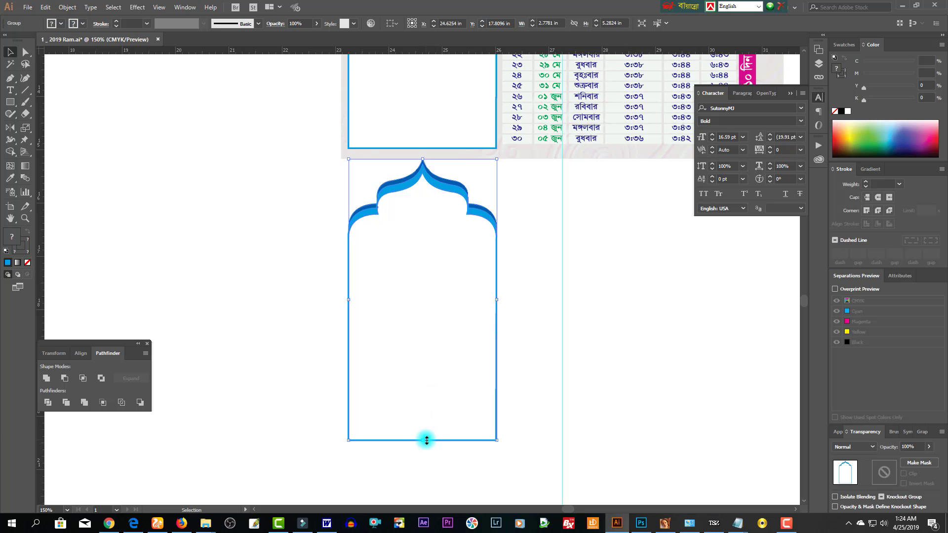
{"action": "left_click_drag", "start_coordinate": [425, 406], "coordinate": [424, 332]}
{"action": "scroll", "coordinate": [440, 336], "scroll_direction": "up", "scroll_amount": 3}
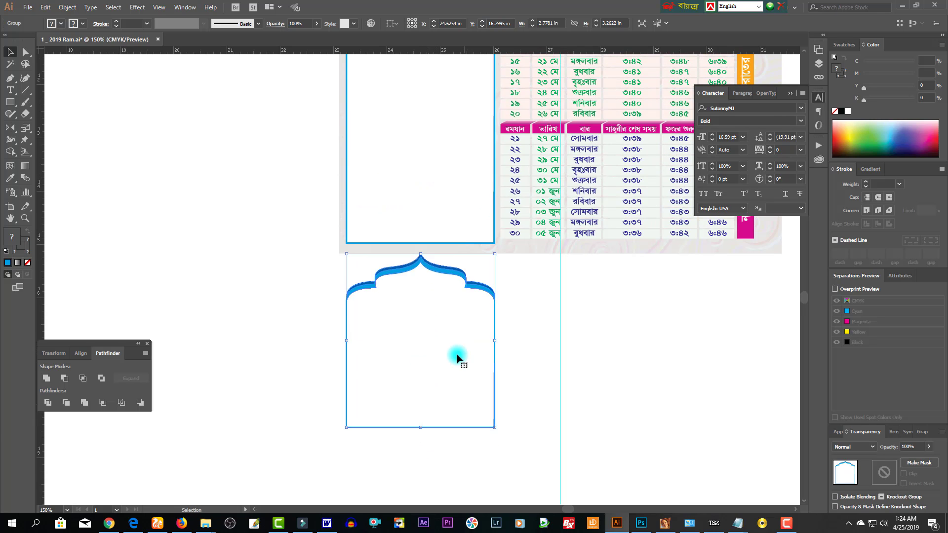
{"action": "left_click", "coordinate": [25, 64]}
{"action": "mouse_move", "coordinate": [518, 385]}
{"action": "left_mouse_down"}
{"action": "mouse_move", "coordinate": [275, 391]}
{"action": "mouse_move", "coordinate": [281, 409]}
{"action": "mouse_move", "coordinate": [510, 440]}
{"action": "left_mouse_up"}
{"action": "left_click", "coordinate": [25, 52]}
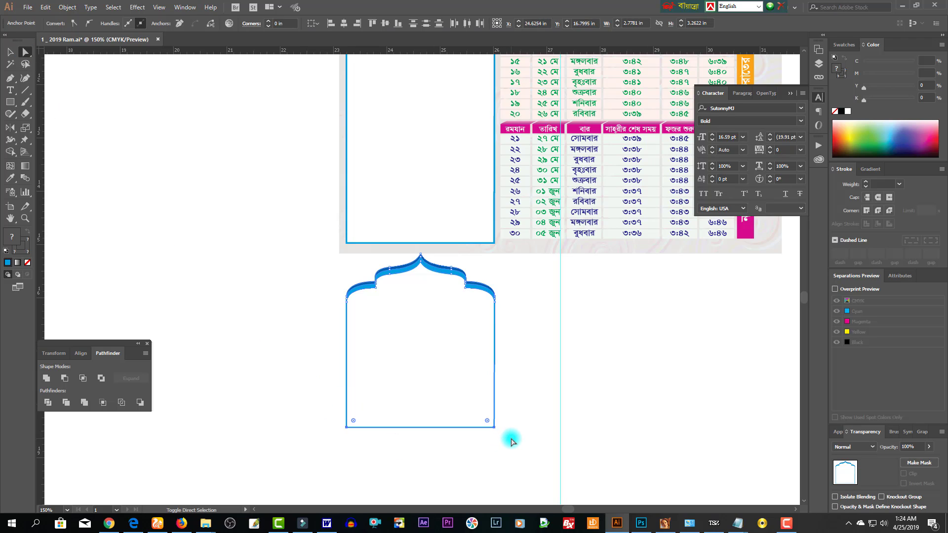
{"action": "key", "text": "shift+Up"}
{"action": "key", "text": "shift+Up"}
{"action": "key", "text": "shift+Up"}
{"action": "key", "text": "shift+Up"}
{"action": "key", "text": "shift+Up"}
{"action": "key", "text": "shift+Up"}
{"action": "key", "text": "shift+Up"}
{"action": "key", "text": "shift+Up"}
{"action": "key", "text": "shift+Up"}
{"action": "key", "text": "shift+Up"}
{"action": "key", "text": "shift+Up"}
{"action": "key", "text": "shift+Up"}
{"action": "key", "text": "shift+Up"}
{"action": "key", "text": "shift+Up"}
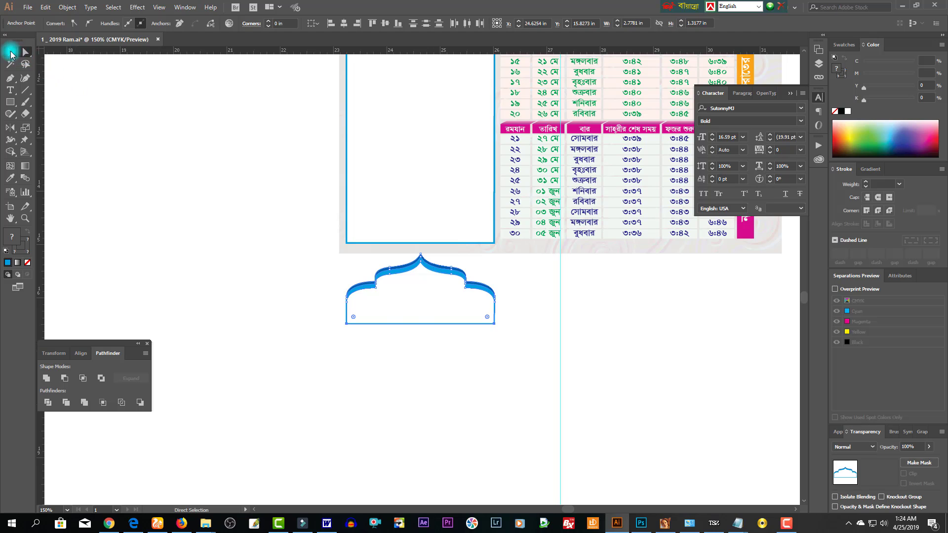
{"action": "left_click", "coordinate": [10, 52]}
{"action": "left_click", "coordinate": [424, 332]}
- Fill the short cap's white inner arch shape with cyan (C100)
{"action": "left_click_drag", "start_coordinate": [424, 332], "coordinate": [438, 424]}
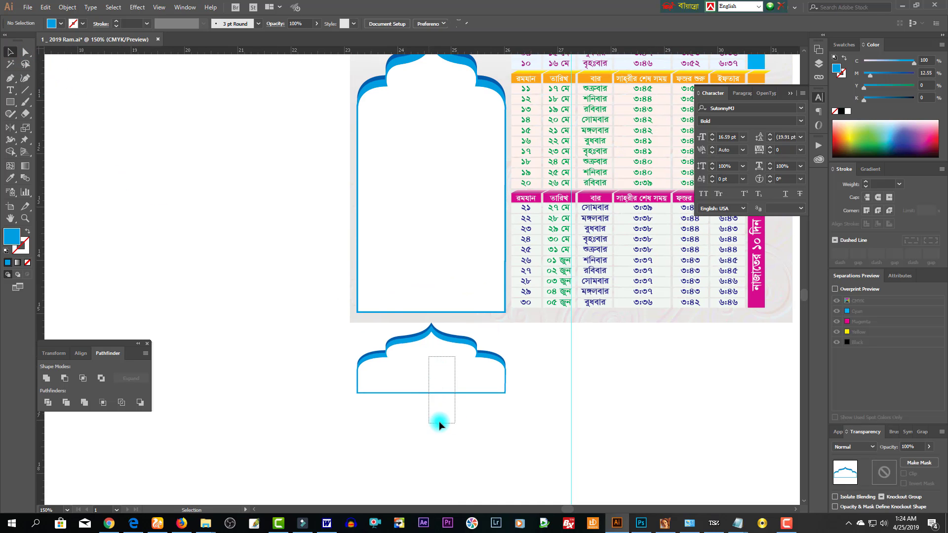
{"action": "left_click", "coordinate": [363, 351]}
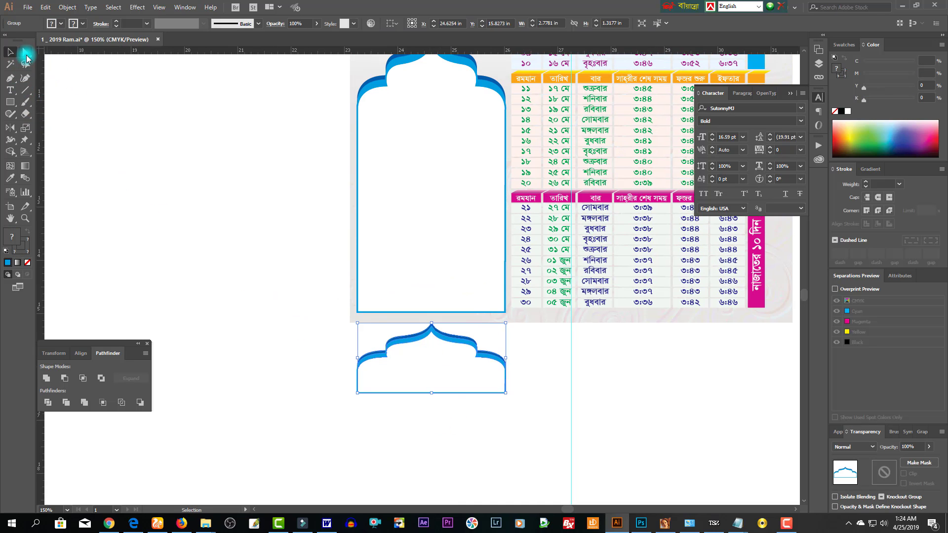
{"action": "left_click", "coordinate": [25, 52]}
{"action": "left_click", "coordinate": [430, 377]}
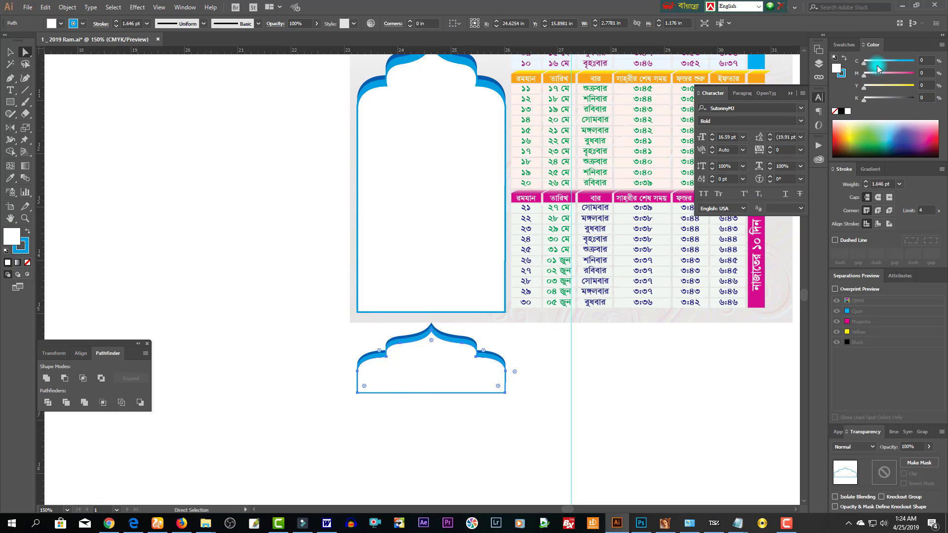
{"action": "left_click_drag", "start_coordinate": [879, 64], "coordinate": [914, 61]}
{"action": "left_click", "coordinate": [331, 373]}
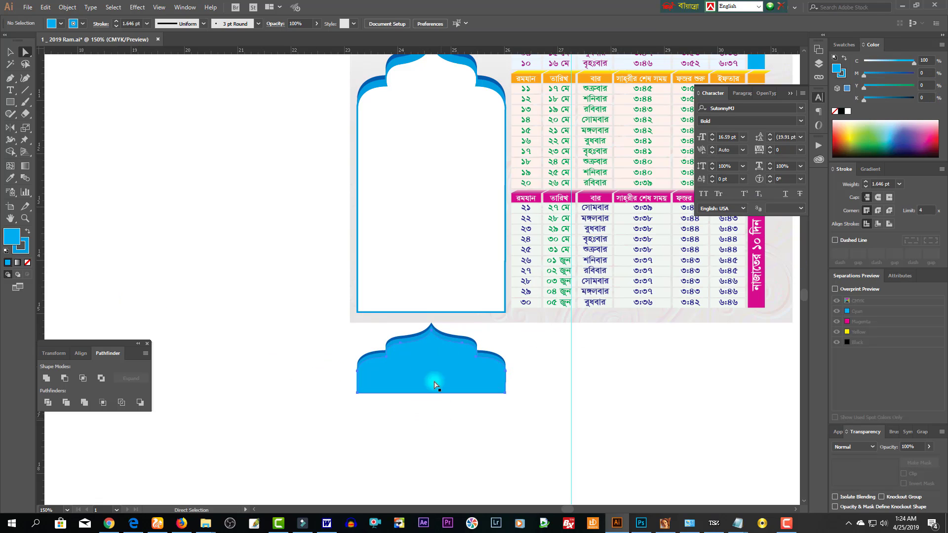
{"action": "left_click_drag", "start_coordinate": [413, 302], "coordinate": [447, 427]}
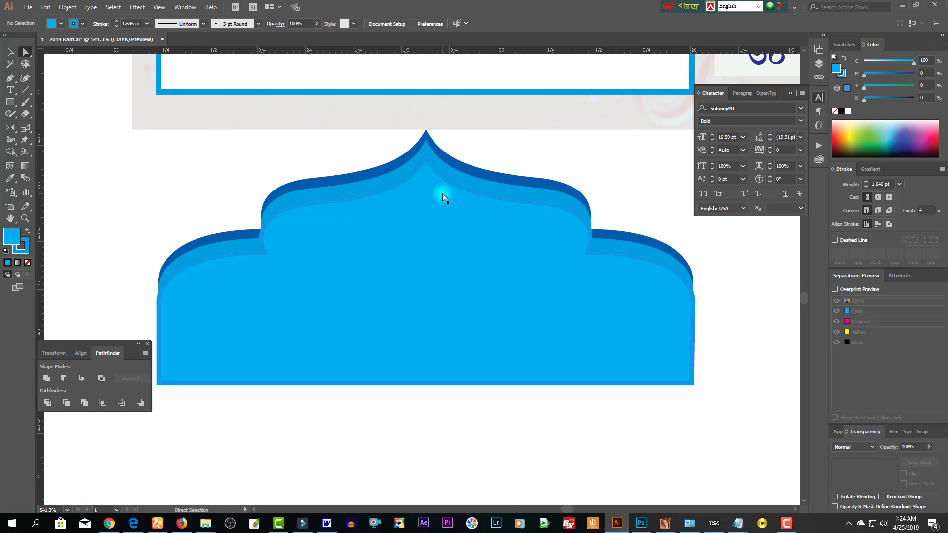
{"action": "left_click", "coordinate": [443, 198]}
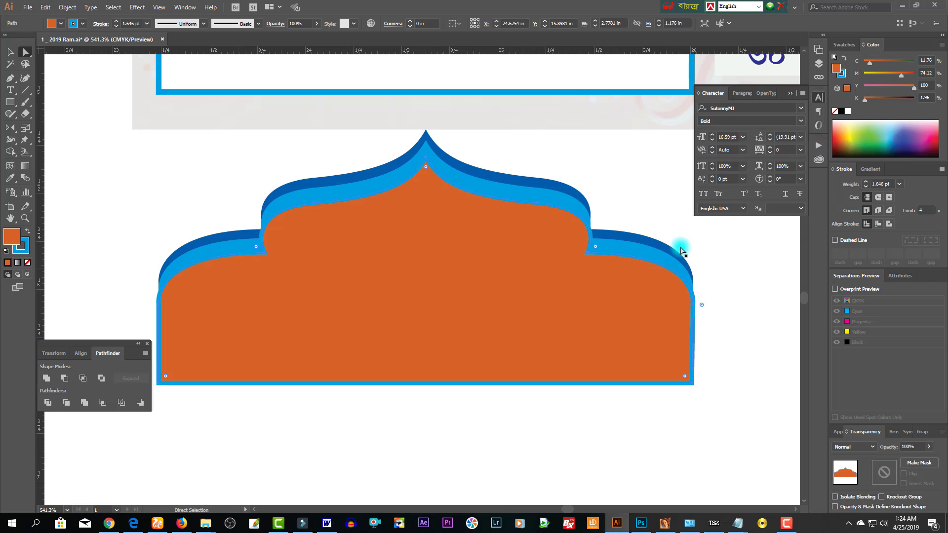
- Make the cap's front shape red with no outline and its middle layer orange
{"action": "left_click_drag", "start_coordinate": [917, 75], "coordinate": [919, 74]}
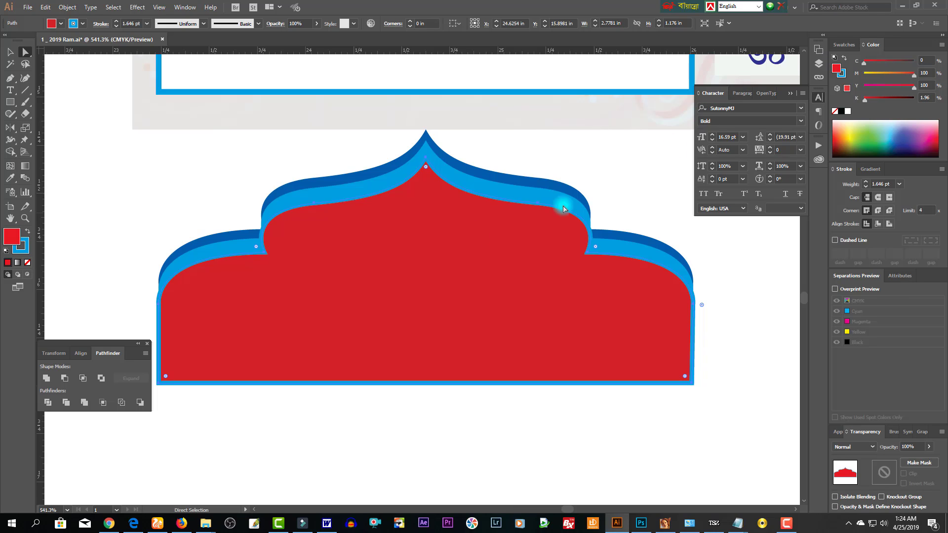
{"action": "left_click", "coordinate": [27, 263]}
{"action": "left_click", "coordinate": [184, 265]}
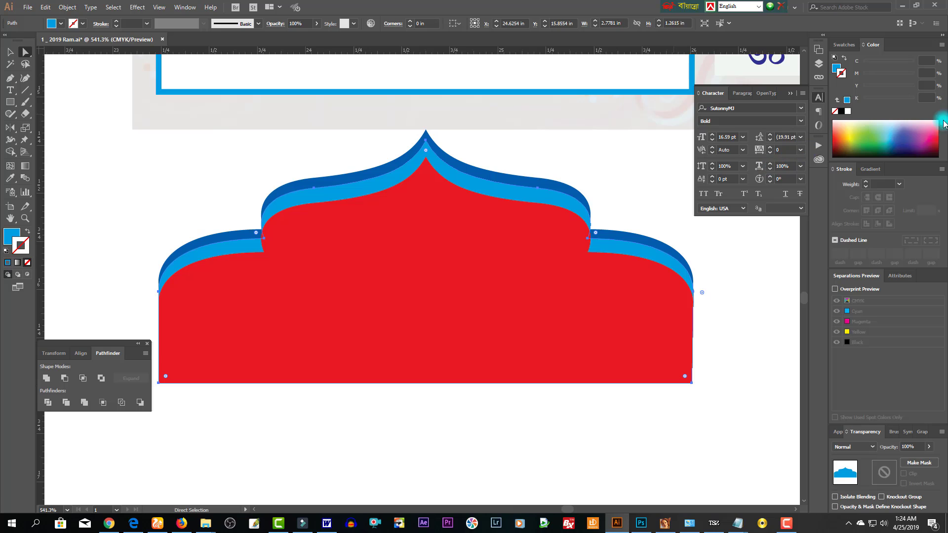
{"action": "left_click", "coordinate": [846, 137]}
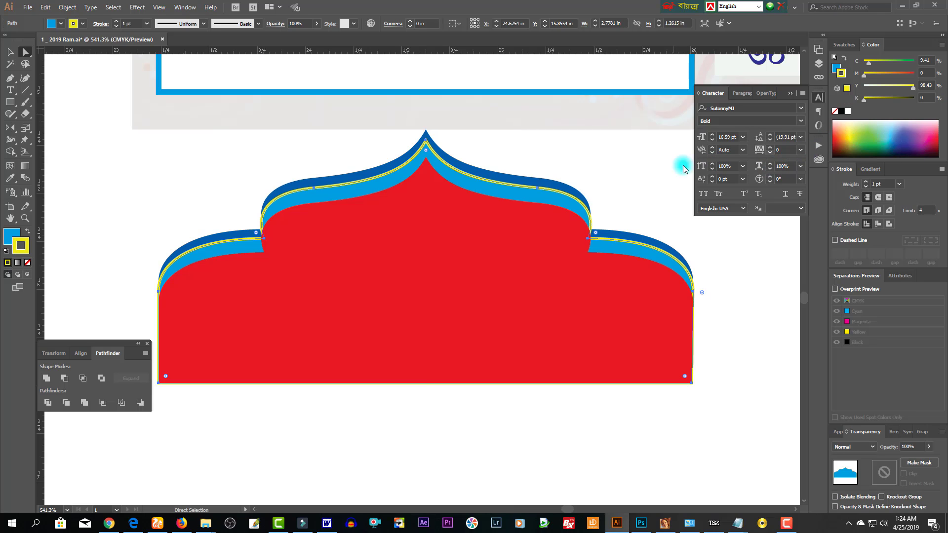
{"action": "key", "text": "ctrl+z"}
{"action": "left_click", "coordinate": [10, 238]}
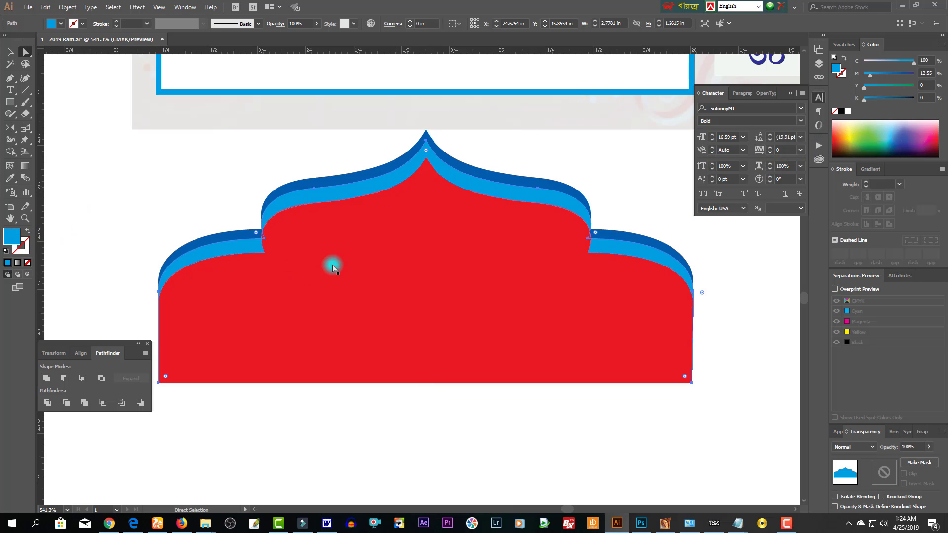
{"action": "left_click", "coordinate": [930, 136]}
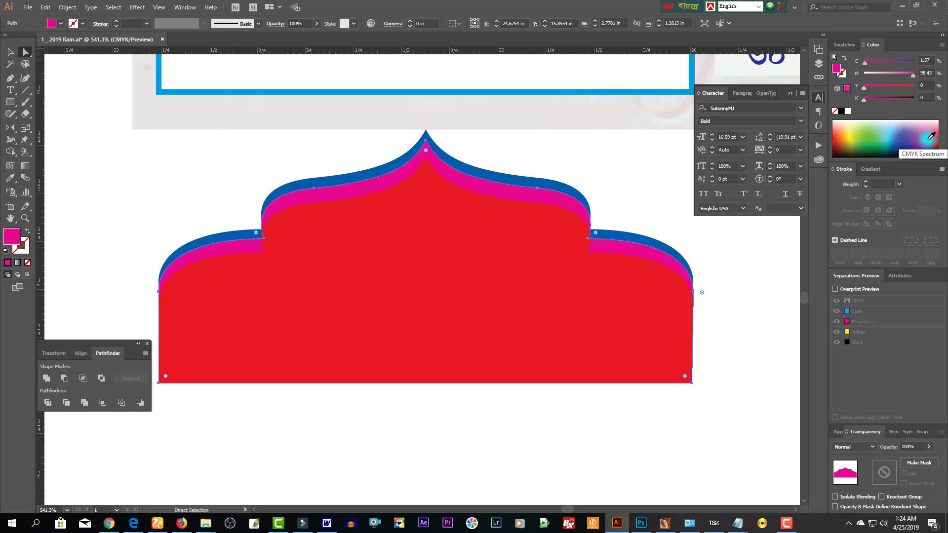
{"action": "mouse_move", "coordinate": [911, 76]}
{"action": "left_mouse_down"}
{"action": "mouse_move", "coordinate": [892, 76]}
{"action": "mouse_move", "coordinate": [903, 88]}
{"action": "left_mouse_up"}
- Recolour the dark blue back layer light orange-yellow and select the whole cap group
{"action": "left_click", "coordinate": [481, 174]}
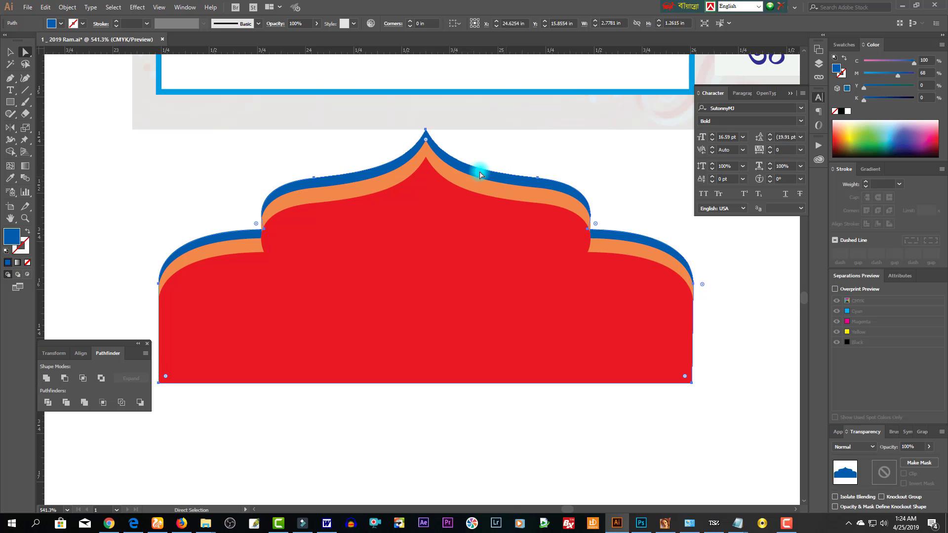
{"action": "left_click_drag", "start_coordinate": [851, 130], "coordinate": [843, 129]}
{"action": "left_click", "coordinate": [10, 51]}
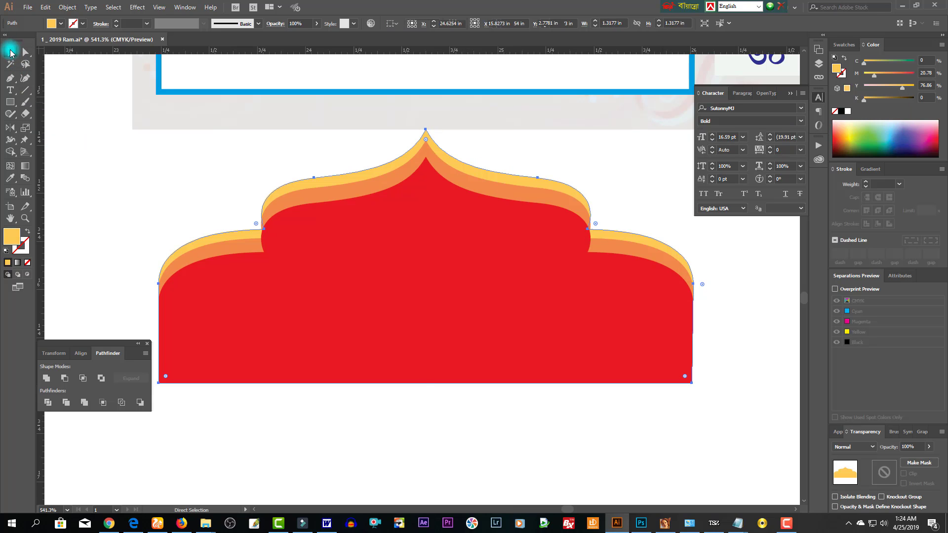
{"action": "left_click_drag", "start_coordinate": [251, 175], "coordinate": [360, 276]}
- Move the arch cap up into the bottom of the blue frame and widen it slightly
{"action": "key", "text": "ctrl+minus"}
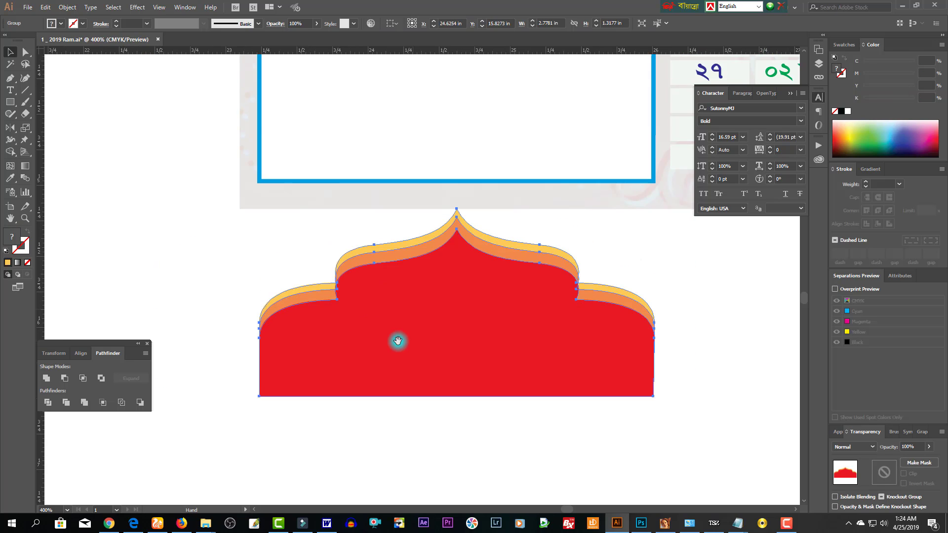
{"action": "left_click_drag", "start_coordinate": [455, 356], "coordinate": [455, 159]}
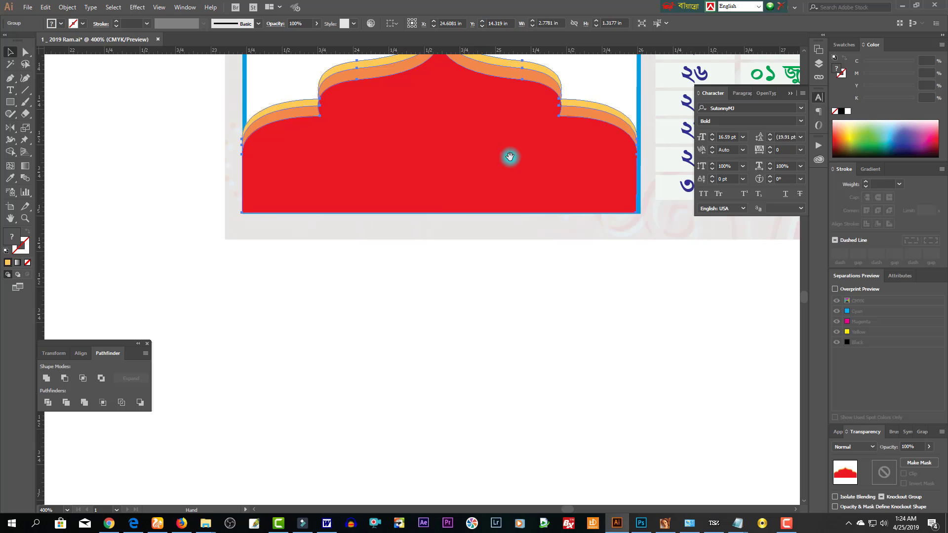
{"action": "scroll", "coordinate": [610, 222], "scroll_direction": "up", "scroll_amount": 3}
{"action": "left_click_drag", "start_coordinate": [618, 198], "coordinate": [623, 199]}
{"action": "key", "text": "ctrl+shift+a"}
{"action": "left_click", "coordinate": [583, 244]}
{"action": "scroll", "coordinate": [509, 188], "scroll_direction": "down", "scroll_amount": 3}
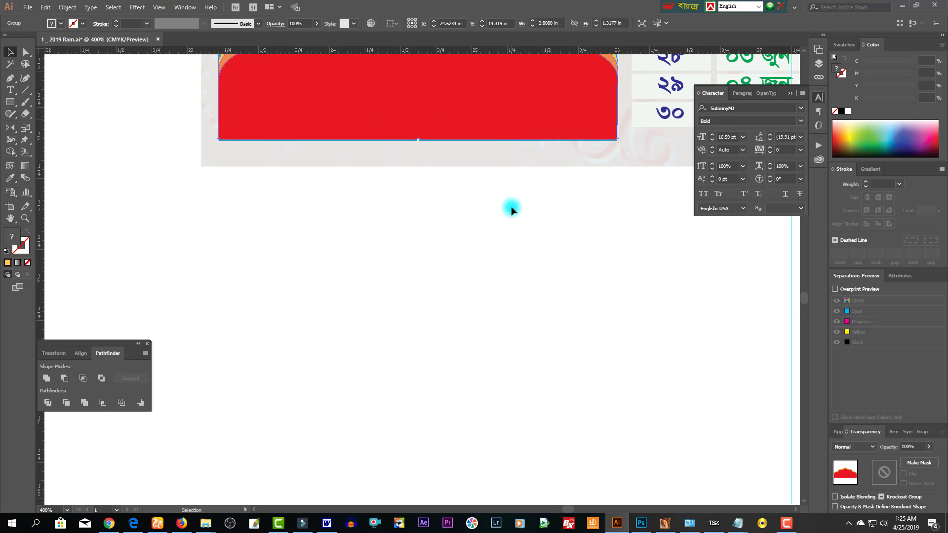
{"action": "key", "text": "ctrl+z"}
{"action": "key", "text": "ctrl+shift+z"}
{"action": "left_click", "coordinate": [534, 123], "text": "alt"}
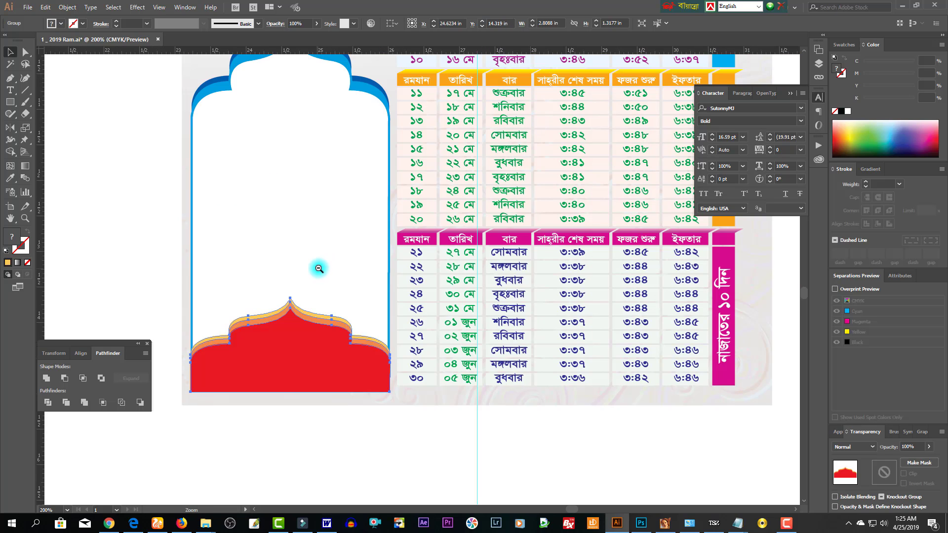
- Average the cap's right-edge anchors vertically so they line up straight
{"action": "key", "text": "a"}
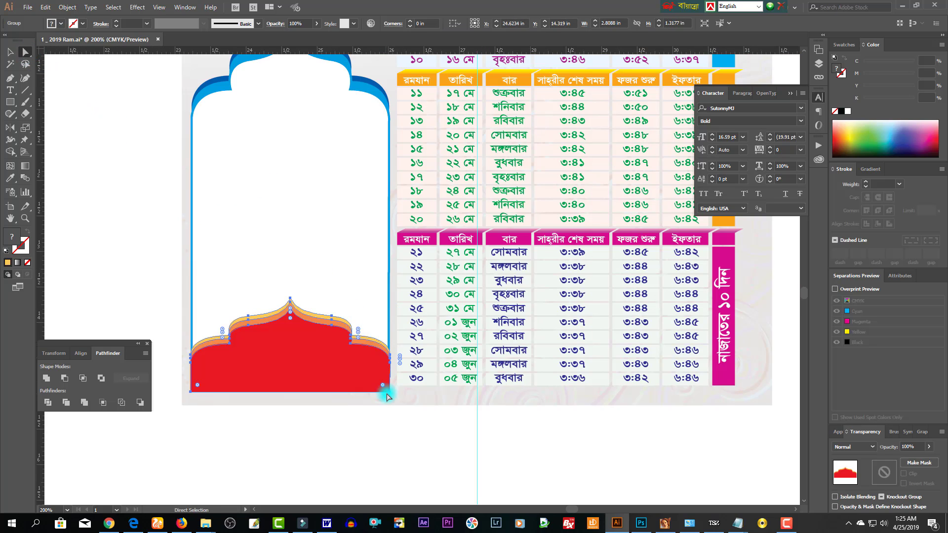
{"action": "left_click_drag", "start_coordinate": [394, 412], "coordinate": [386, 104]}
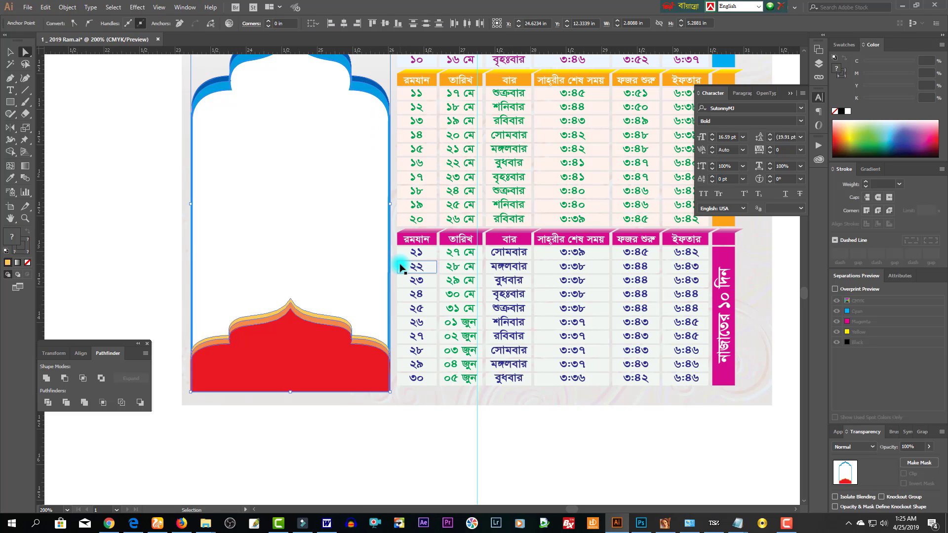
{"action": "key", "text": "ctrl+shift+j"}
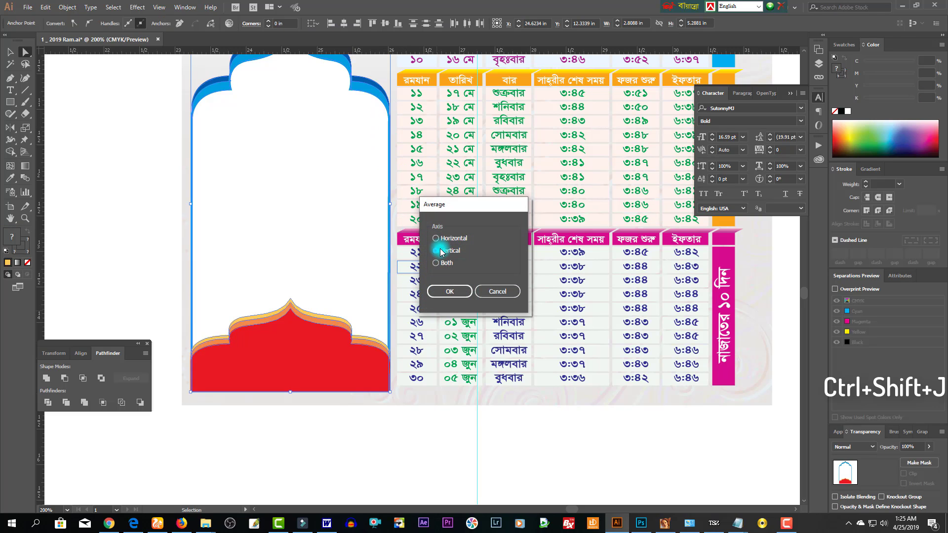
{"action": "left_click", "coordinate": [450, 292]}
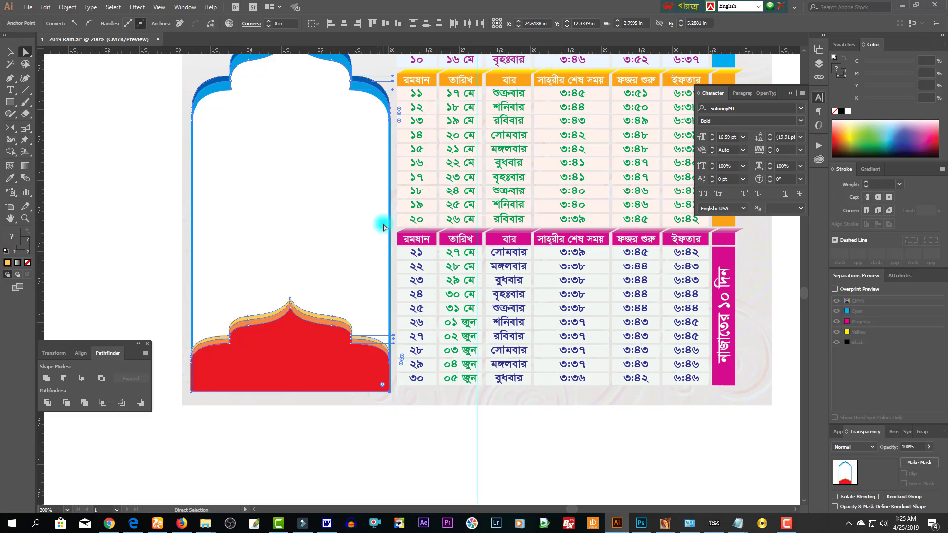
{"action": "left_click", "coordinate": [380, 424]}
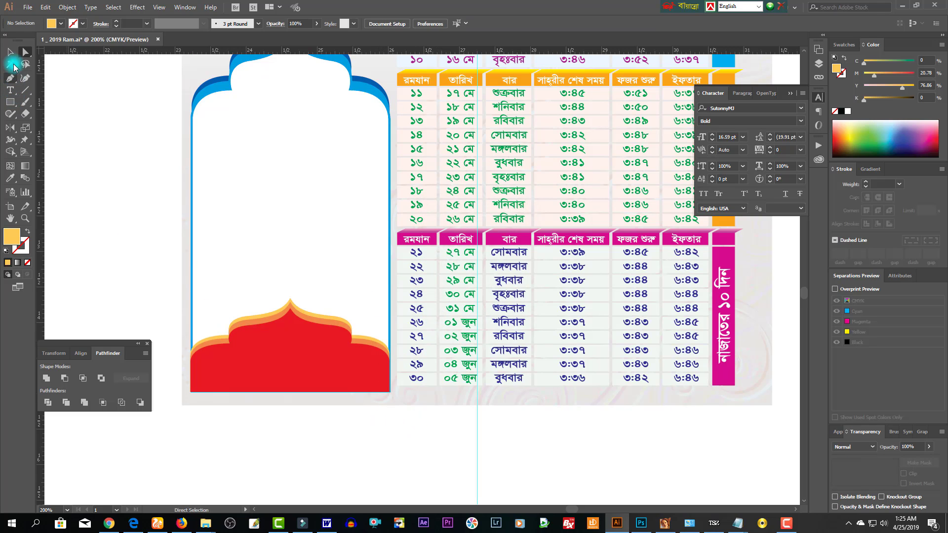
- Widen the arch cap group so its side meets the frame edge
{"action": "left_click", "coordinate": [10, 52]}
{"action": "left_click", "coordinate": [372, 354]}
{"action": "left_click_drag", "start_coordinate": [353, 317], "coordinate": [406, 404]}
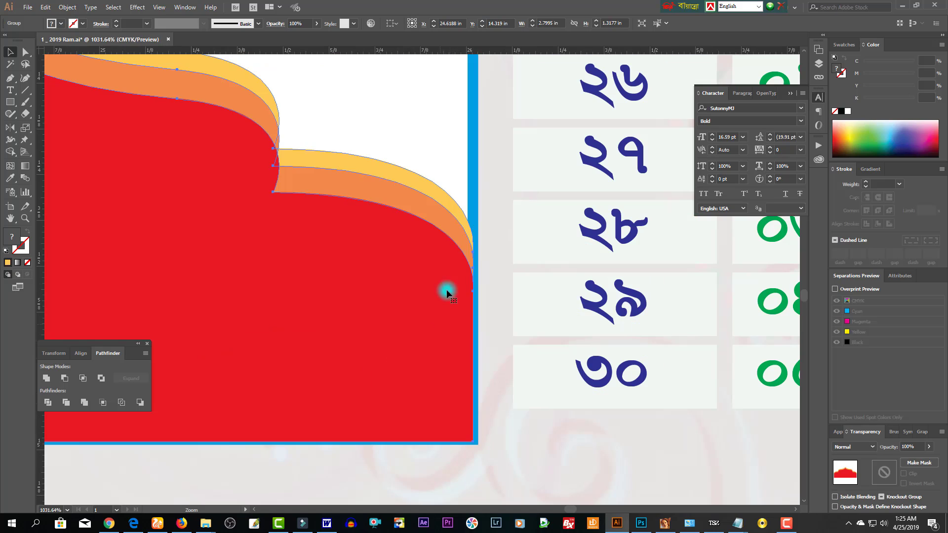
{"action": "left_click_drag", "start_coordinate": [477, 202], "coordinate": [481, 201]}
{"action": "left_click", "coordinate": [391, 277], "text": "ctrl+alt"}
{"action": "scroll", "coordinate": [391, 277], "scroll_direction": "up", "scroll_amount": 3}
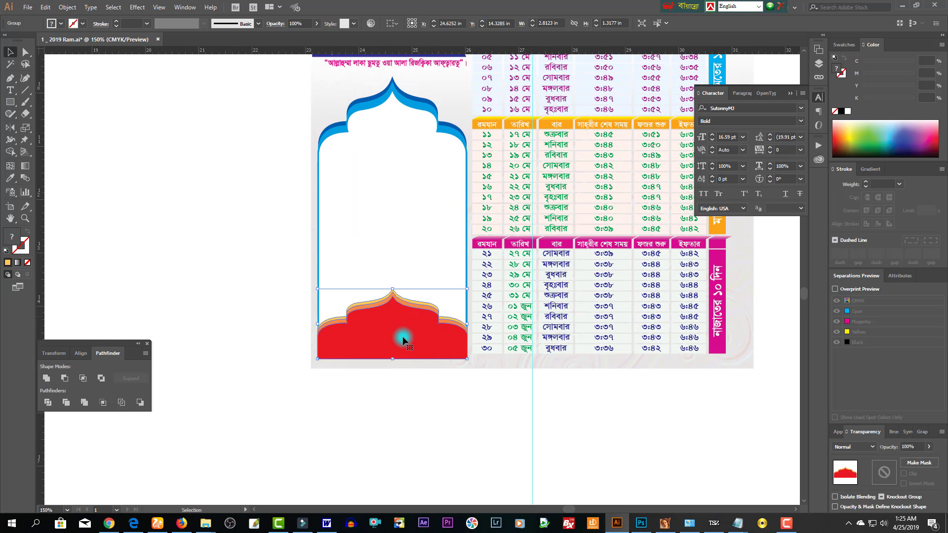
{"action": "left_click", "coordinate": [420, 385]}
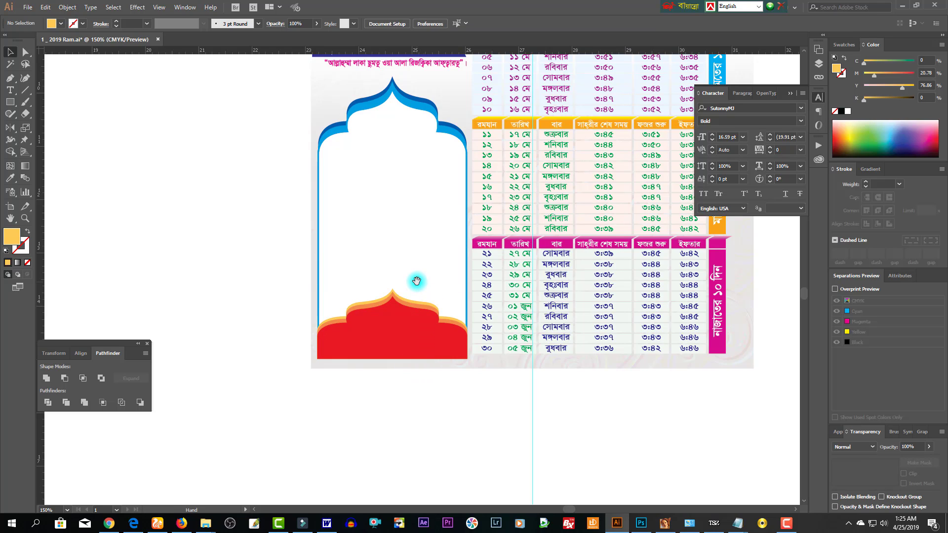
{"action": "left_click_drag", "start_coordinate": [415, 269], "coordinate": [407, 304]}
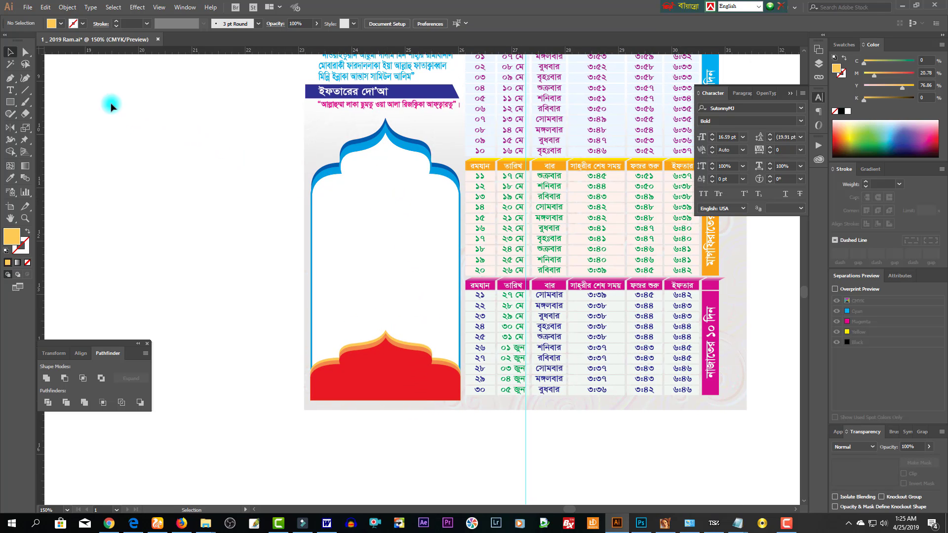
- Paste ভর্তি চলছে, duplicate it below, and retype the copy as an enlarged নূরানী বিভাগ heading
{"action": "key", "text": "ctrl+v"}
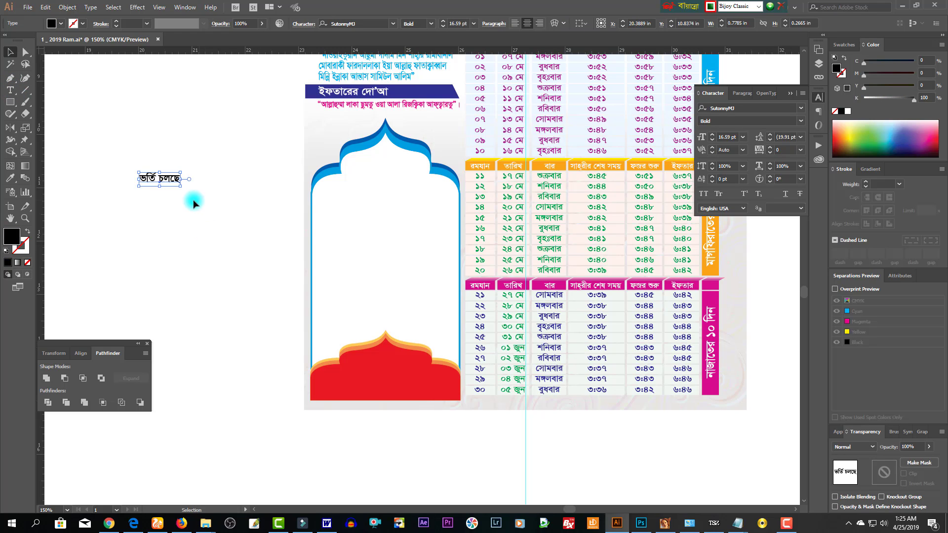
{"action": "left_click_drag", "start_coordinate": [167, 193], "coordinate": [168, 203], "text": "alt"}
{"action": "double_click", "coordinate": [168, 202]}
{"action": "key", "text": "ctrl+a"}
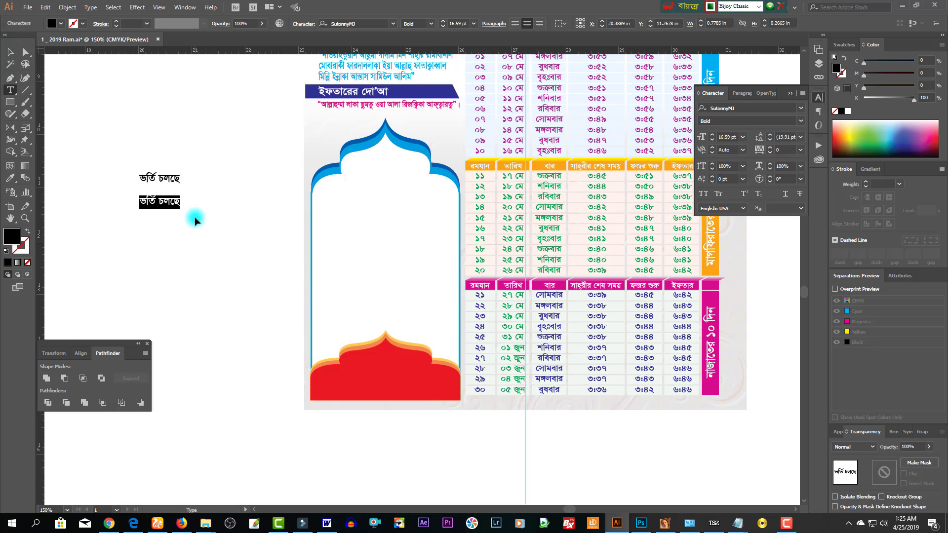
{"action": "type", "text": "না"}
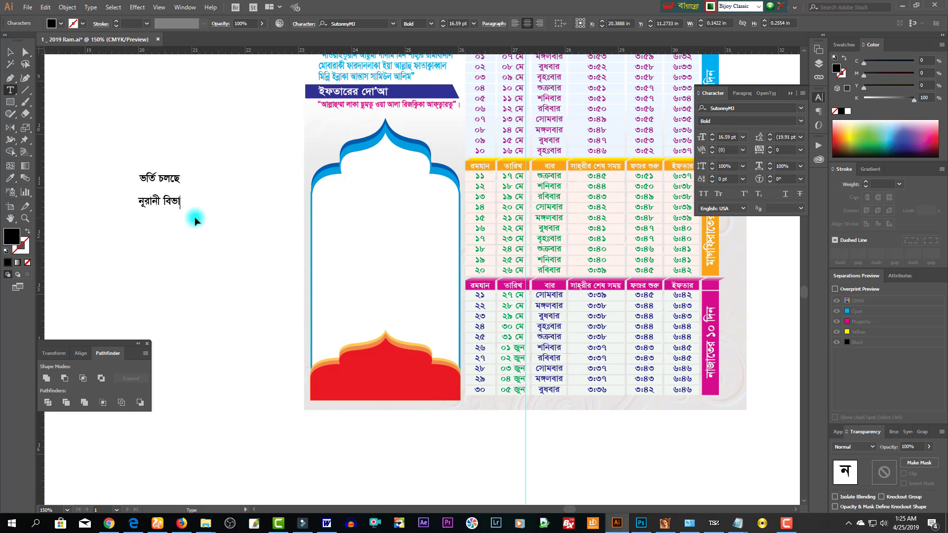
{"action": "key", "text": "Escape"}
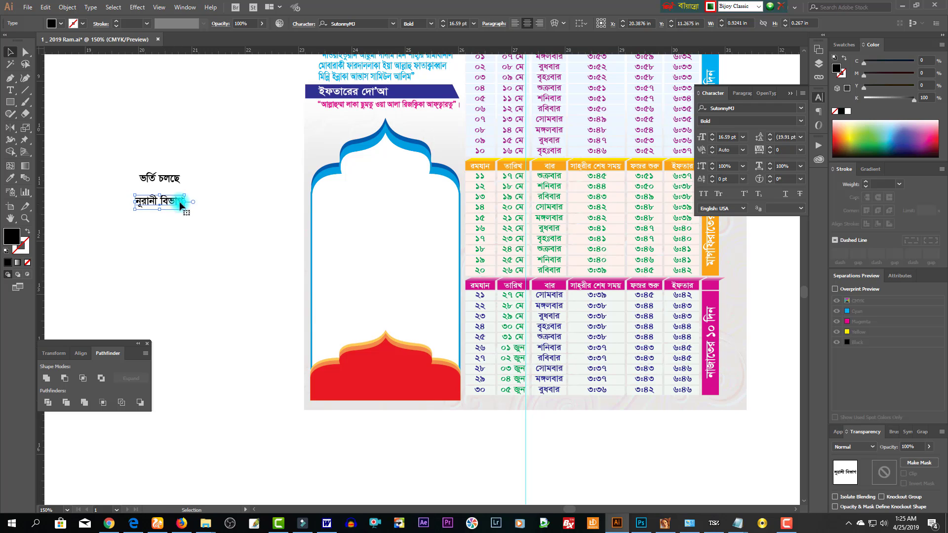
{"action": "mouse_move", "coordinate": [188, 202]}
{"action": "left_mouse_down", "text": "alt"}
{"action": "mouse_move", "coordinate": [198, 203]}
{"action": "mouse_move", "coordinate": [184, 218]}
{"action": "left_mouse_up", "text": "alt"}
- Retype a copy as (শিশু থেকে প্রথম শ্রেণি), widen it and place it under the heading
{"action": "double_click", "coordinate": [183, 217]}
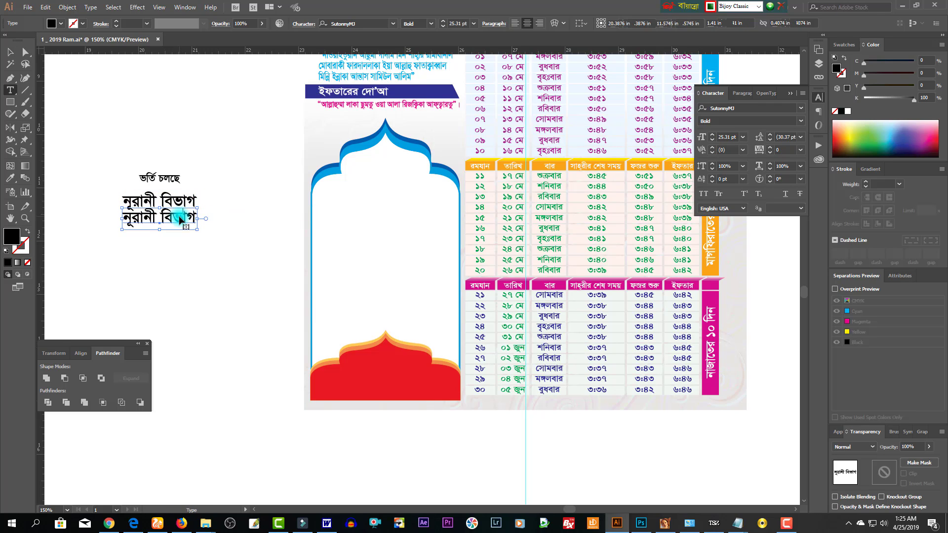
{"action": "key", "text": "ctrl+a"}
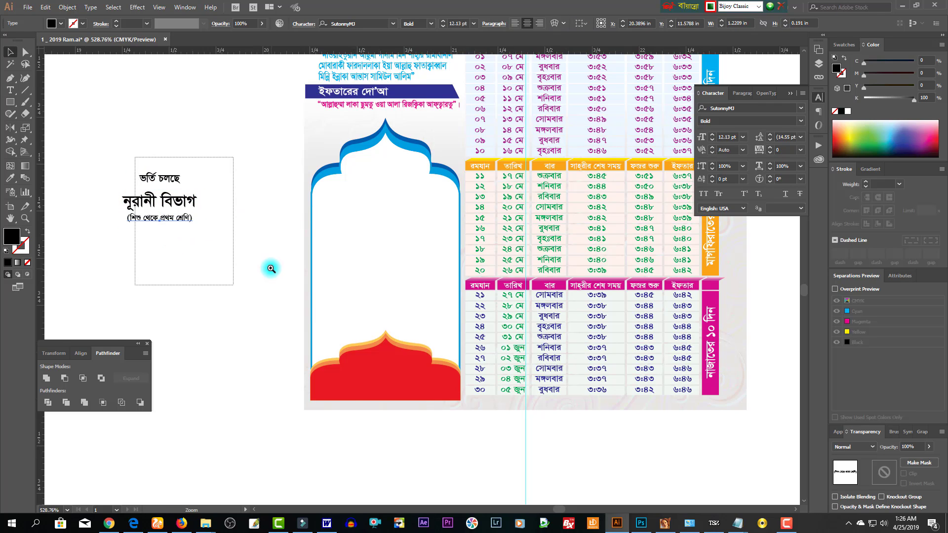
{"action": "scroll", "coordinate": [270, 267], "scroll_direction": "up", "scroll_amount": 5}
{"action": "left_click_drag", "start_coordinate": [314, 275], "coordinate": [314, 268]}
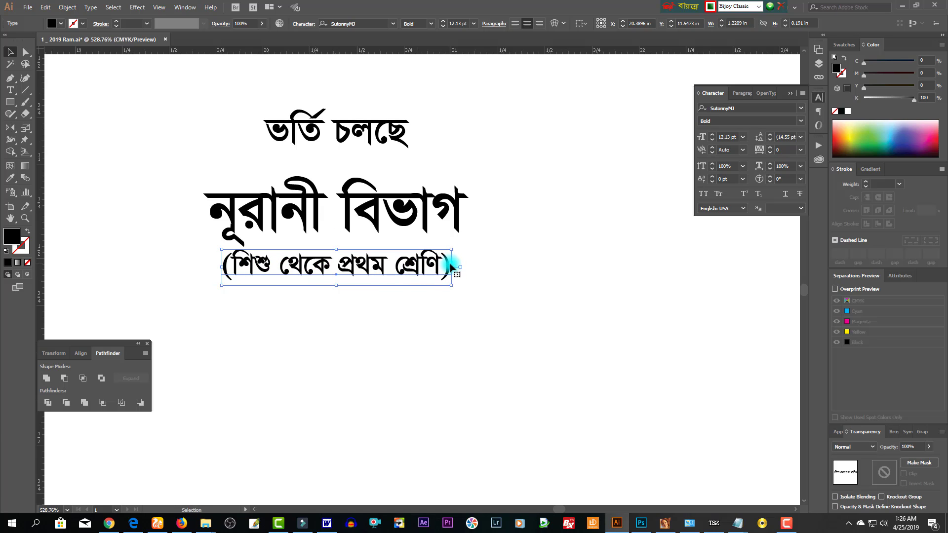
{"action": "left_click_drag", "start_coordinate": [451, 266], "coordinate": [469, 267]}
{"action": "left_click_drag", "start_coordinate": [398, 269], "coordinate": [398, 263]}
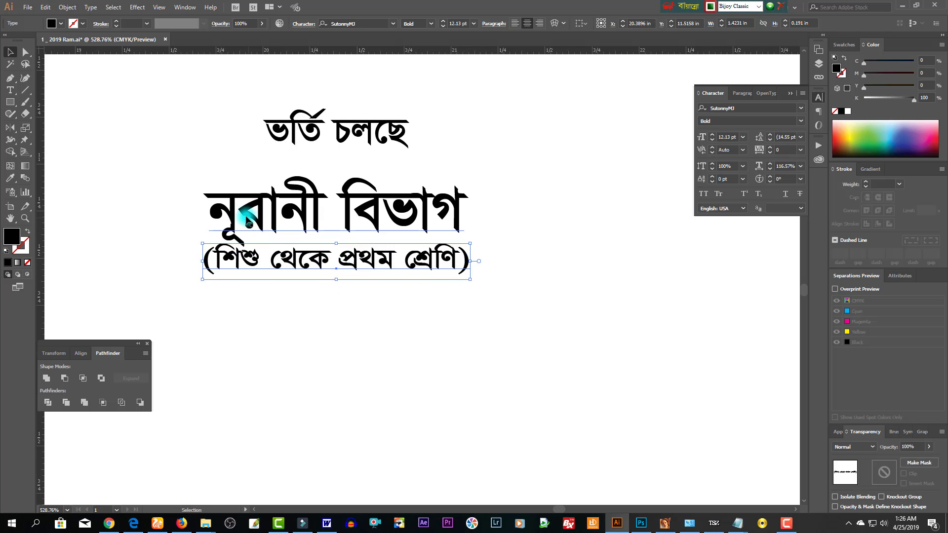
{"action": "double_click", "coordinate": [248, 216]}
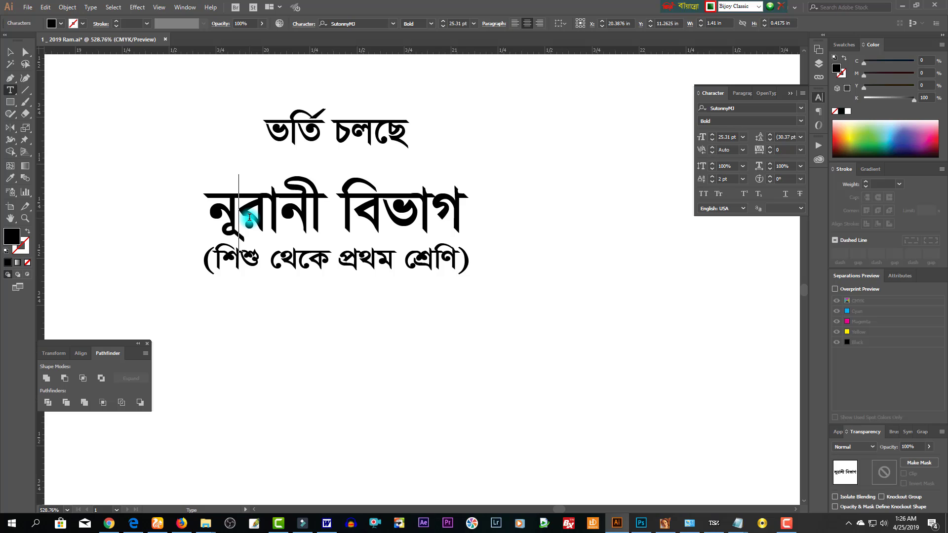
{"action": "key", "text": "Escape"}
{"action": "left_click", "coordinate": [499, 286]}
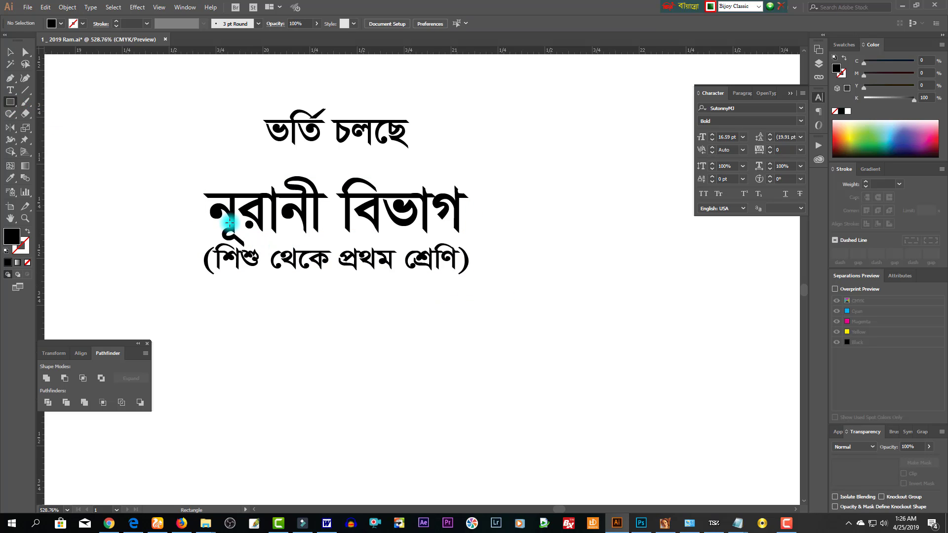
- Draw a rectangle and round its top-right and bottom-left corners
{"action": "left_click_drag", "start_coordinate": [183, 176], "coordinate": [553, 295]}
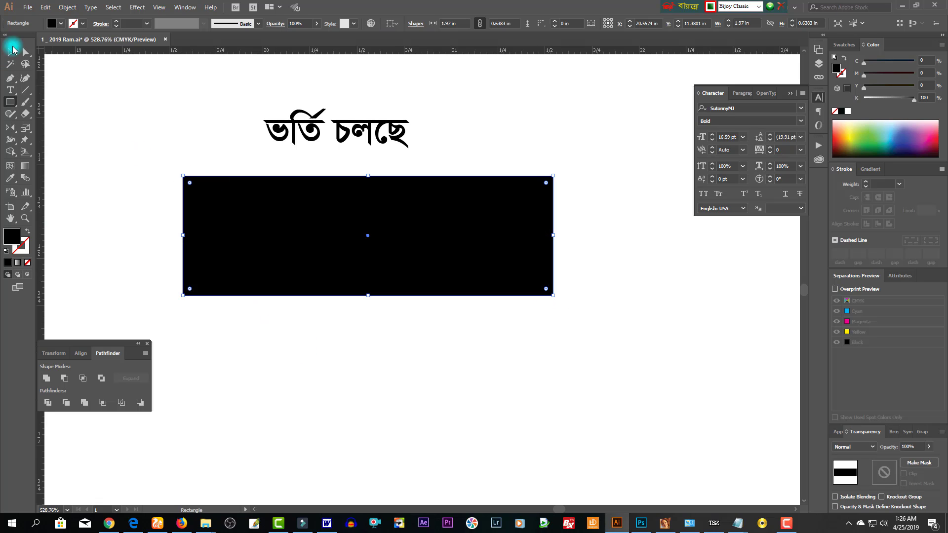
{"action": "left_click", "coordinate": [11, 50]}
{"action": "left_click_drag", "start_coordinate": [501, 238], "coordinate": [440, 370]}
{"action": "left_click", "coordinate": [25, 52]}
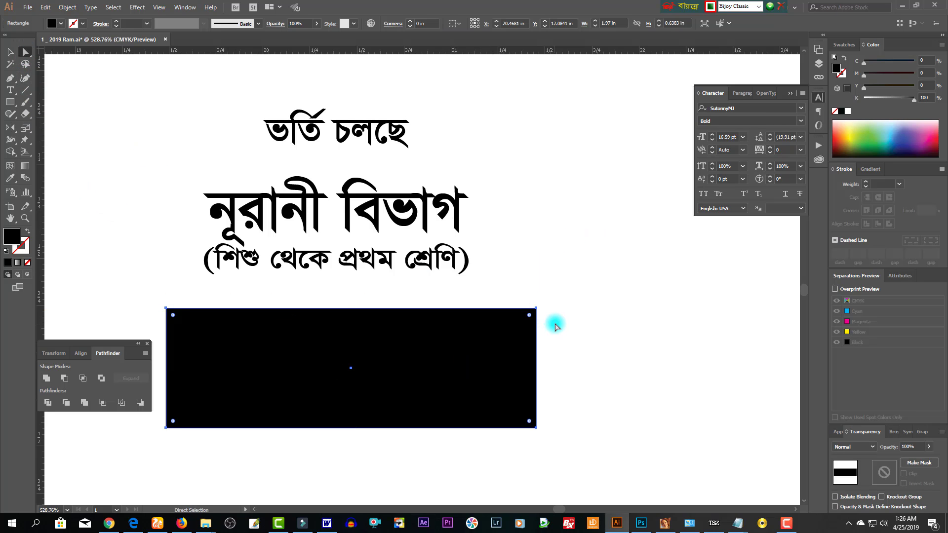
{"action": "left_click", "coordinate": [537, 308]}
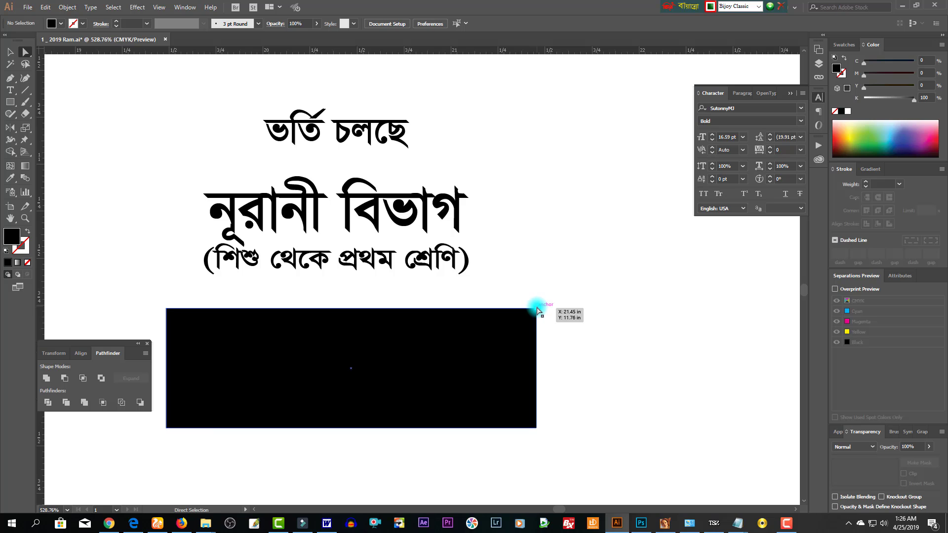
{"action": "left_click", "coordinate": [166, 428], "text": "shift"}
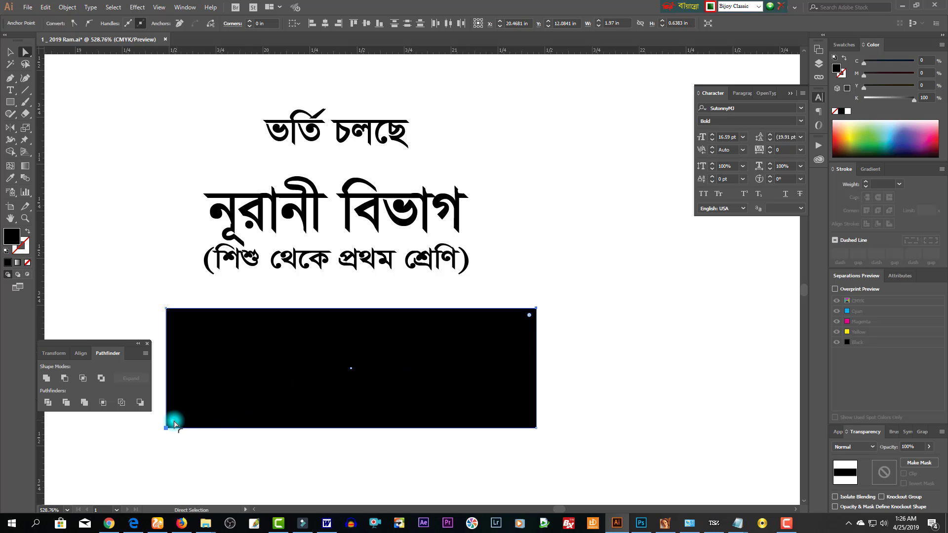
{"action": "left_click_drag", "start_coordinate": [174, 423], "coordinate": [196, 402]}
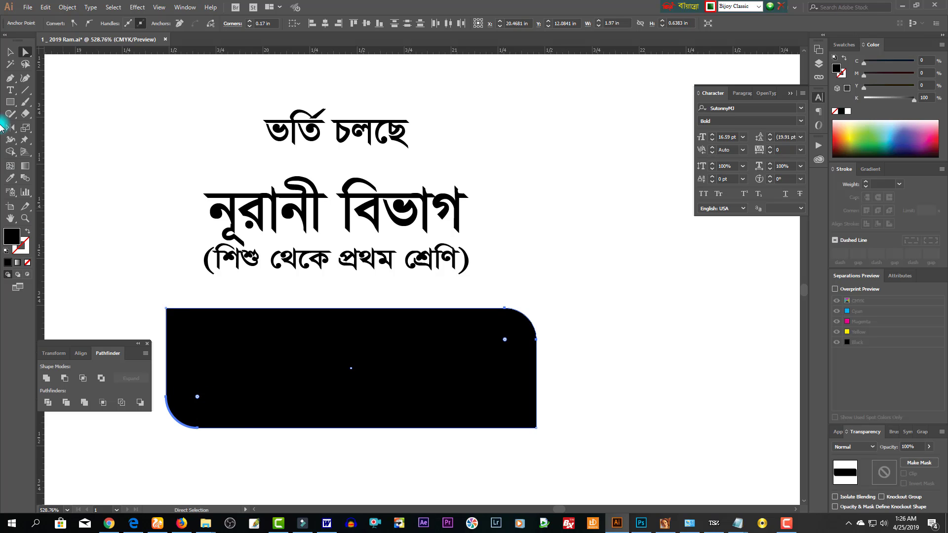
- Move the rounded shape up under the heading and narrow it to 1.53 in wide
{"action": "left_click", "coordinate": [10, 103]}
{"action": "left_click_drag", "start_coordinate": [15, 106], "coordinate": [34, 114]}
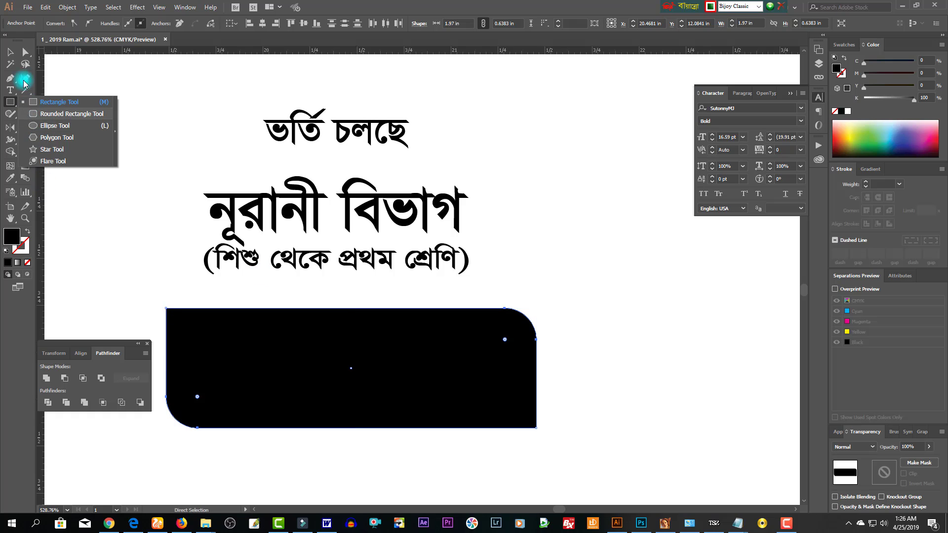
{"action": "key", "text": "v"}
{"action": "left_click", "coordinate": [464, 343]}
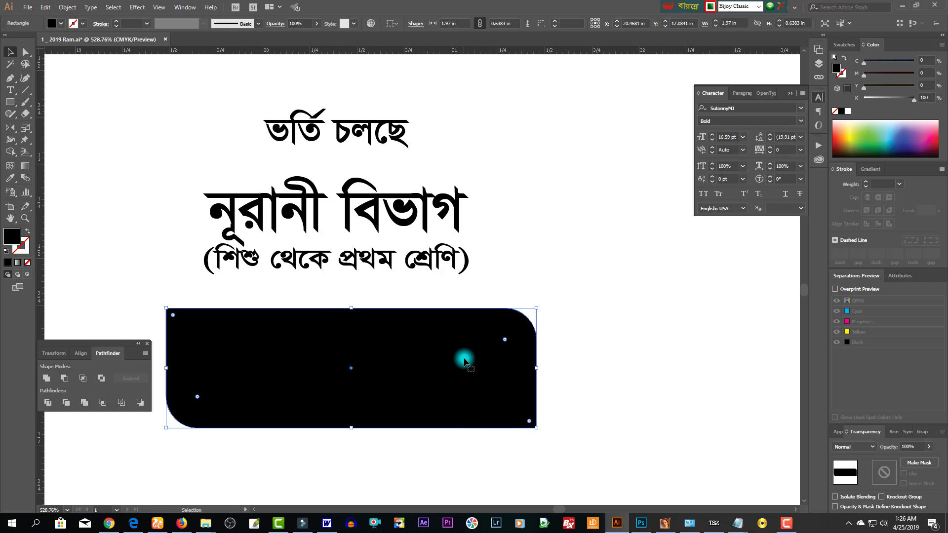
{"action": "left_click_drag", "start_coordinate": [464, 355], "coordinate": [485, 221]}
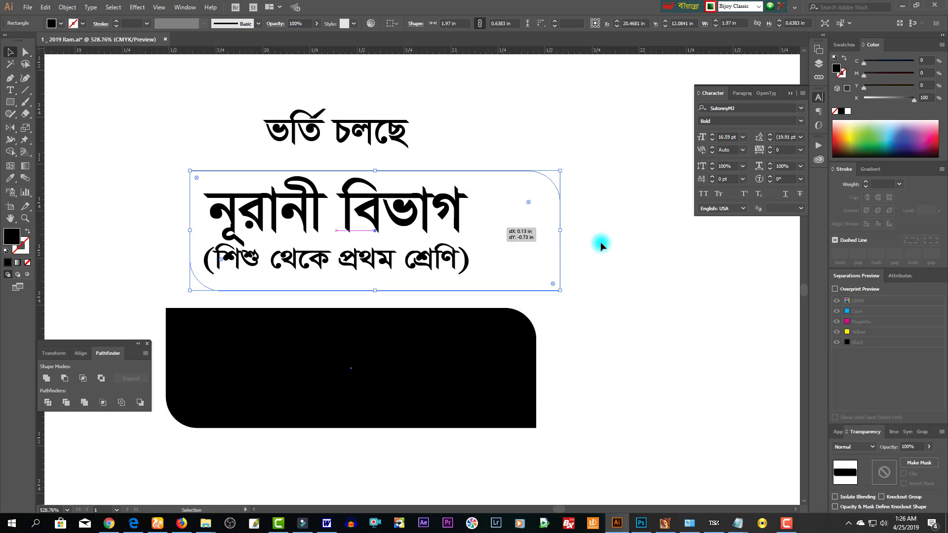
{"action": "left_click_drag", "start_coordinate": [561, 231], "coordinate": [478, 230]}
- Fill the rounded rectangle with pure red
{"action": "left_click", "coordinate": [901, 141]}
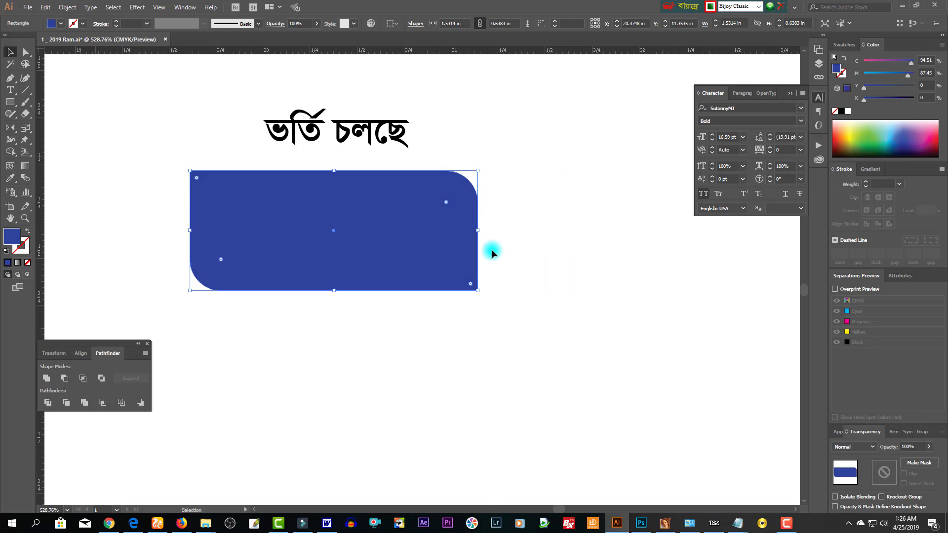
{"action": "key", "text": "ctrl+minus"}
{"action": "key", "text": "ctrl+minus"}
{"action": "left_click_drag", "start_coordinate": [563, 267], "coordinate": [468, 336]}
{"action": "left_click_drag", "start_coordinate": [364, 298], "coordinate": [426, 318]}
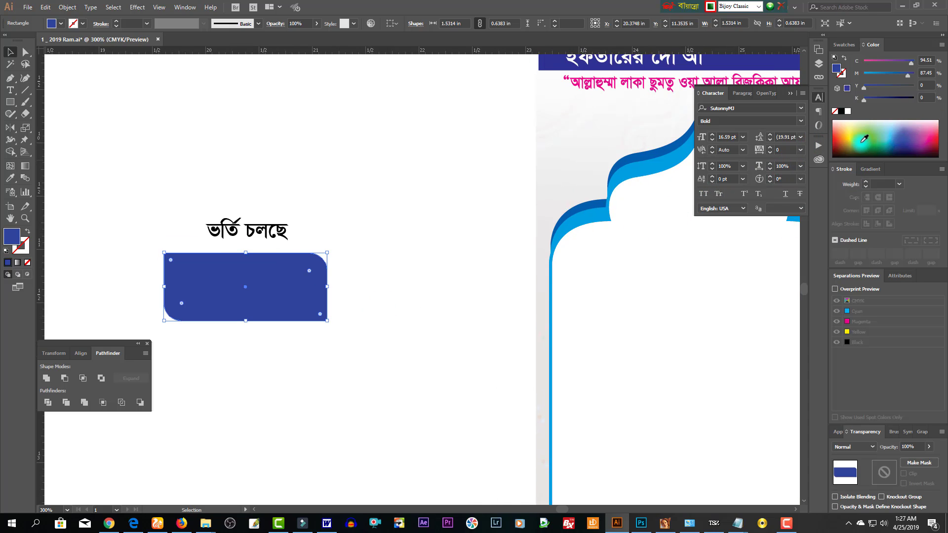
{"action": "left_click", "coordinate": [841, 137]}
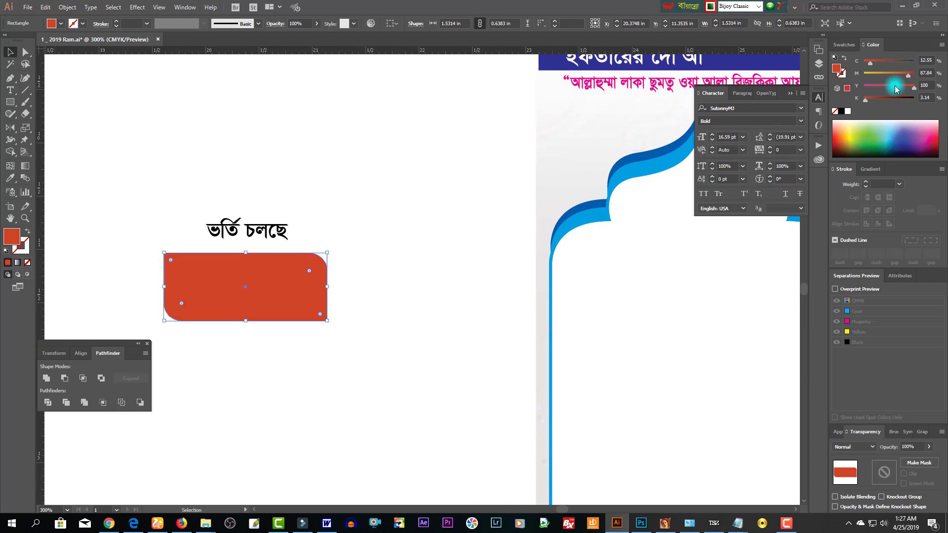
{"action": "left_click_drag", "start_coordinate": [910, 78], "coordinate": [917, 78]}
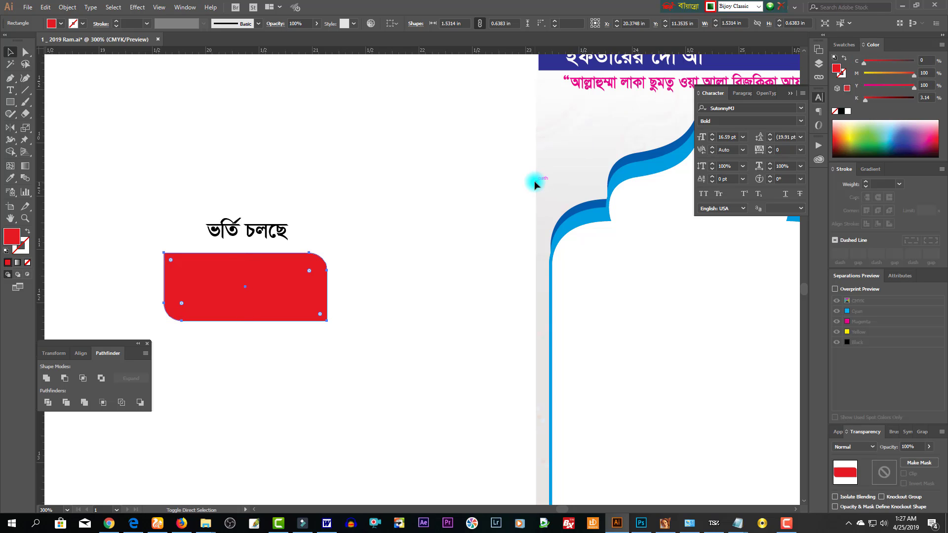
- Fit the department text onto the red label and shorten the label from the bottom
{"action": "key", "text": "ctrl+shift+bracketleft"}
{"action": "key", "text": "ctrl+plus"}
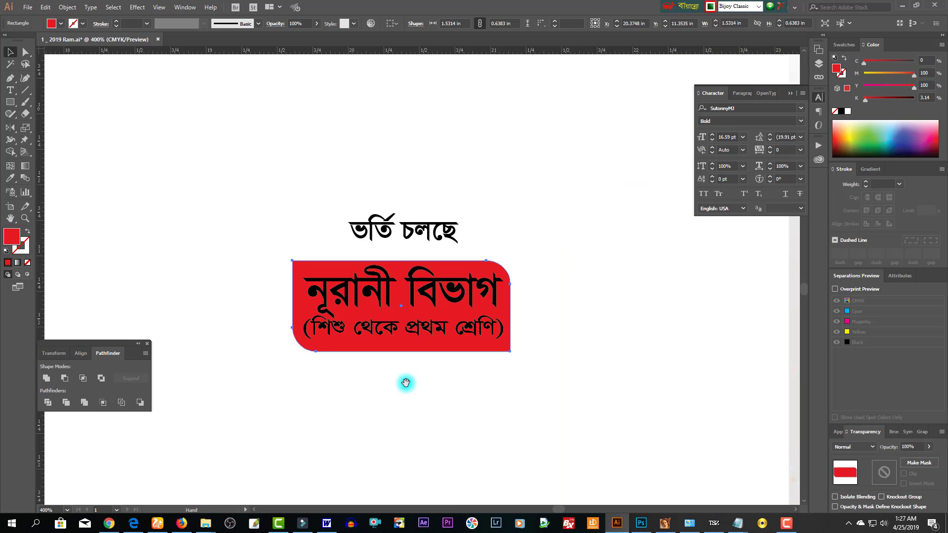
{"action": "left_click", "coordinate": [419, 292]}
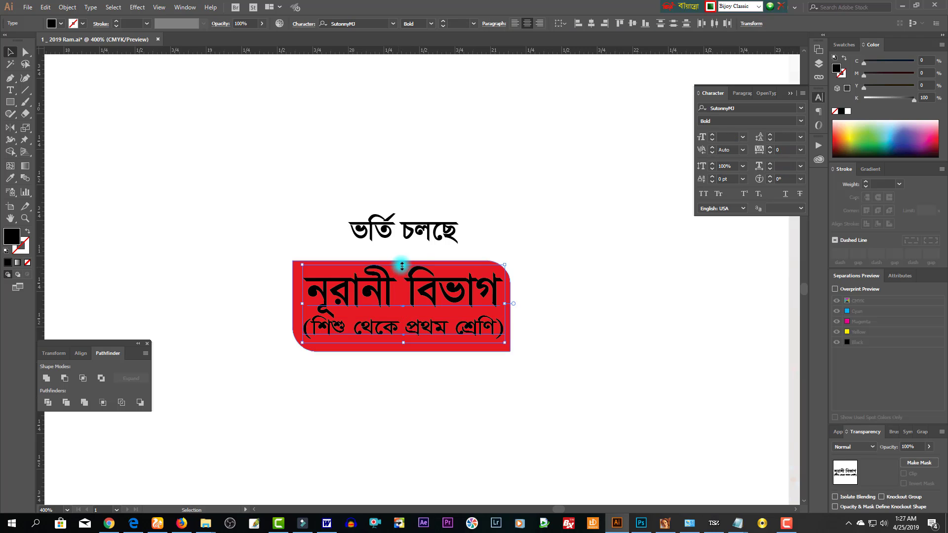
{"action": "left_click_drag", "start_coordinate": [402, 265], "coordinate": [403, 270]}
{"action": "left_click_drag", "start_coordinate": [505, 306], "coordinate": [503, 306]}
{"action": "left_click", "coordinate": [517, 296]}
{"action": "left_click", "coordinate": [494, 296]}
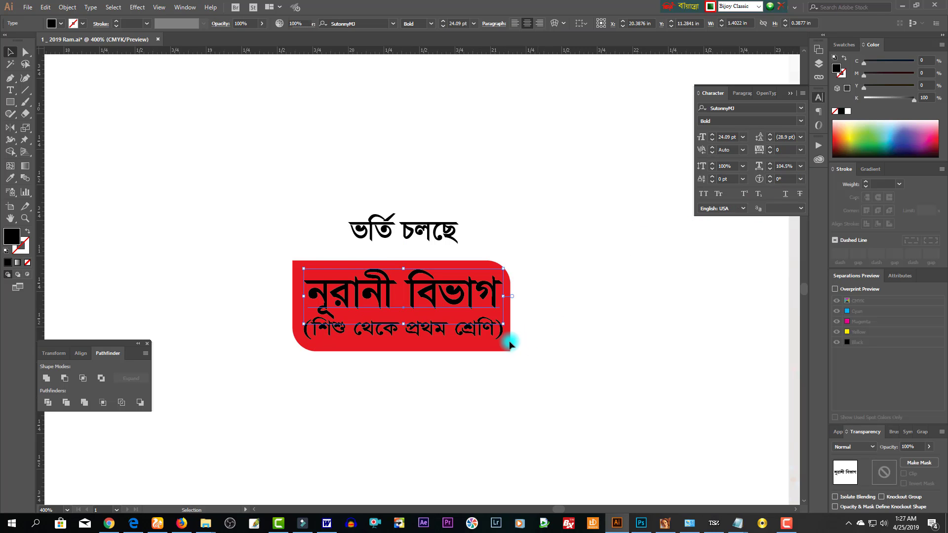
{"action": "left_click", "coordinate": [501, 343]}
{"action": "left_click_drag", "start_coordinate": [403, 354], "coordinate": [403, 348]}
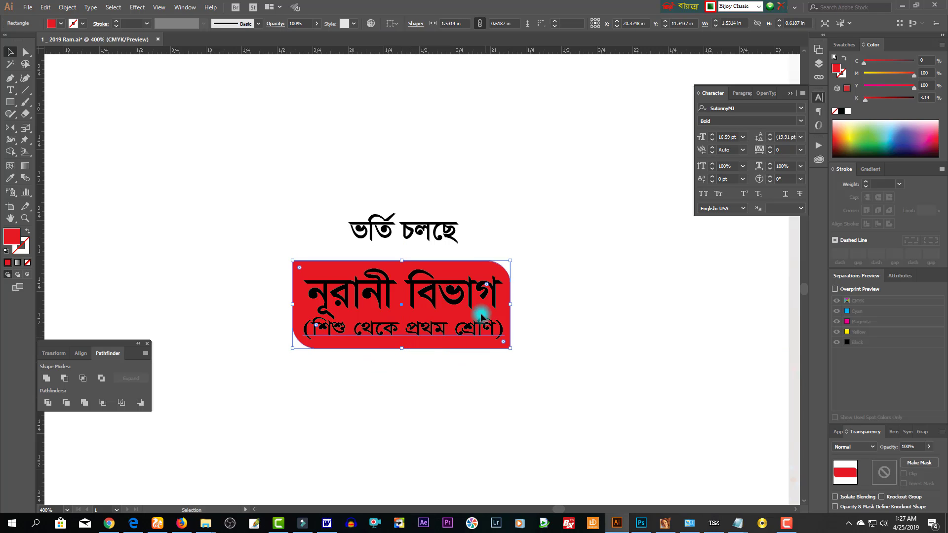
- Give the red label a white 2 pt outline and a cyan copy offset behind as a shadow
{"action": "left_click", "coordinate": [841, 75]}
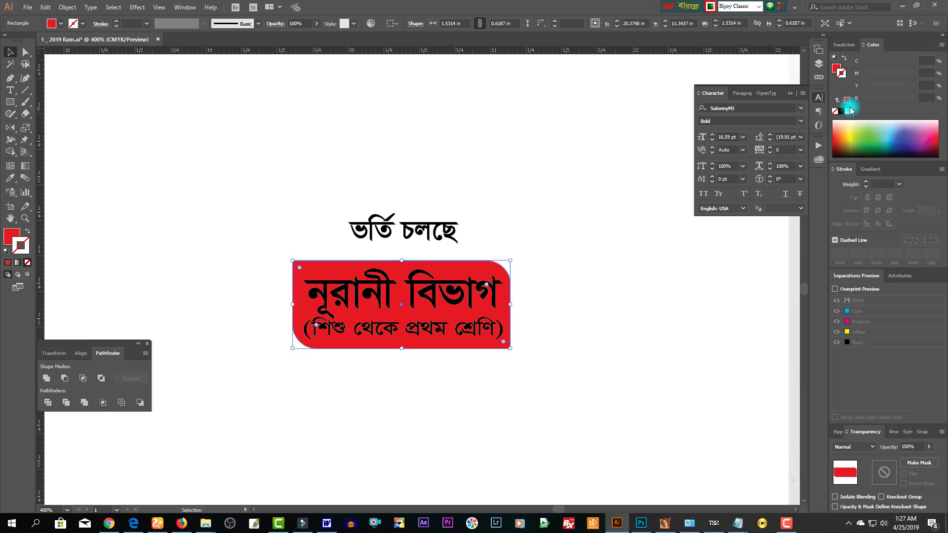
{"action": "left_click", "coordinate": [848, 113]}
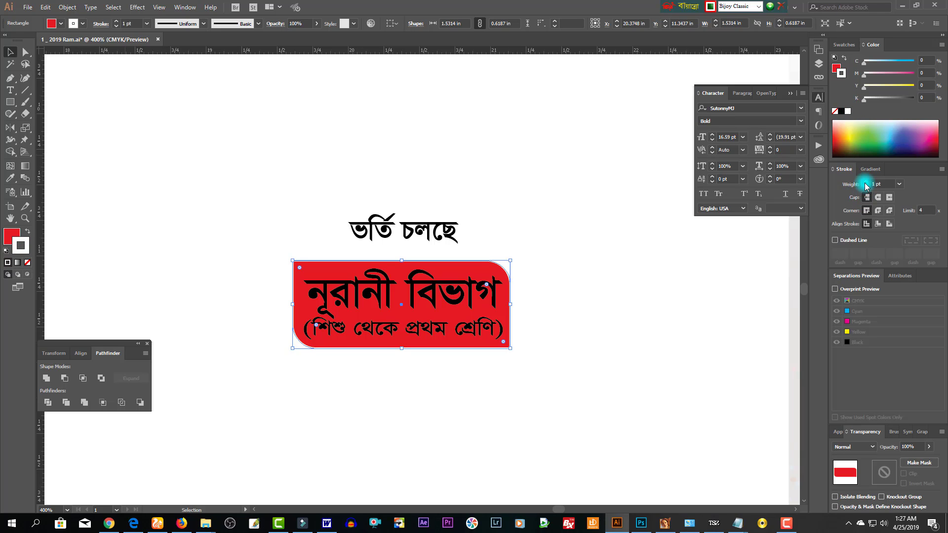
{"action": "left_click", "coordinate": [866, 182]}
{"action": "key", "text": "a"}
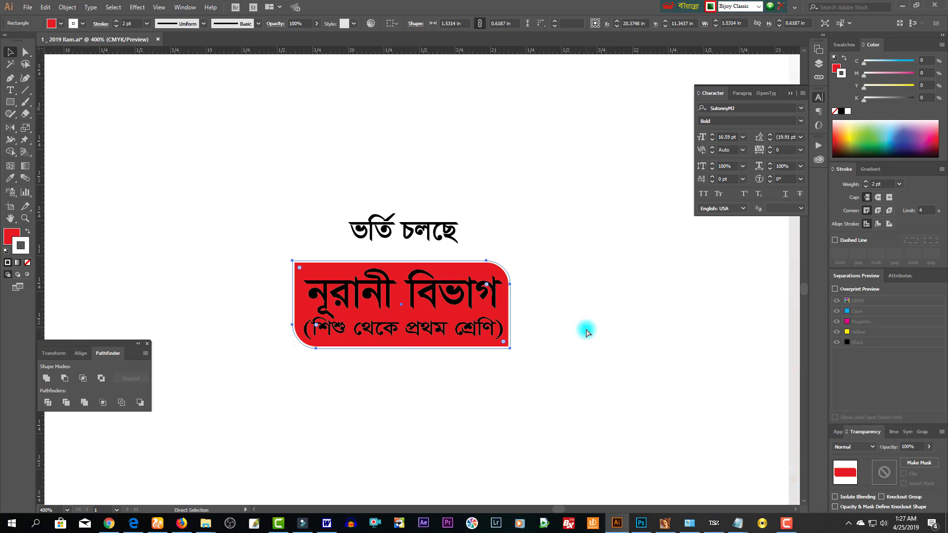
{"action": "key", "text": "v"}
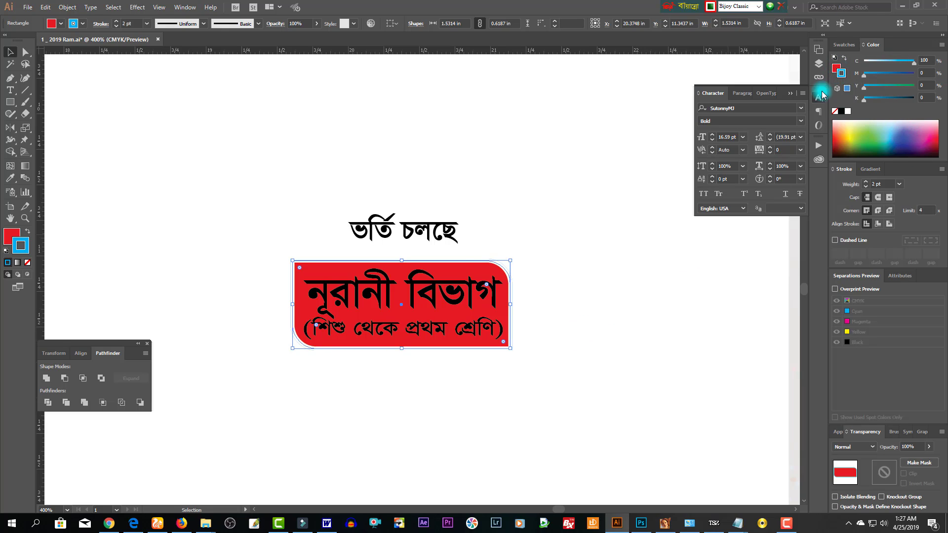
{"action": "left_click_drag", "start_coordinate": [461, 260], "coordinate": [465, 265]}
{"action": "left_click", "coordinate": [552, 384]}
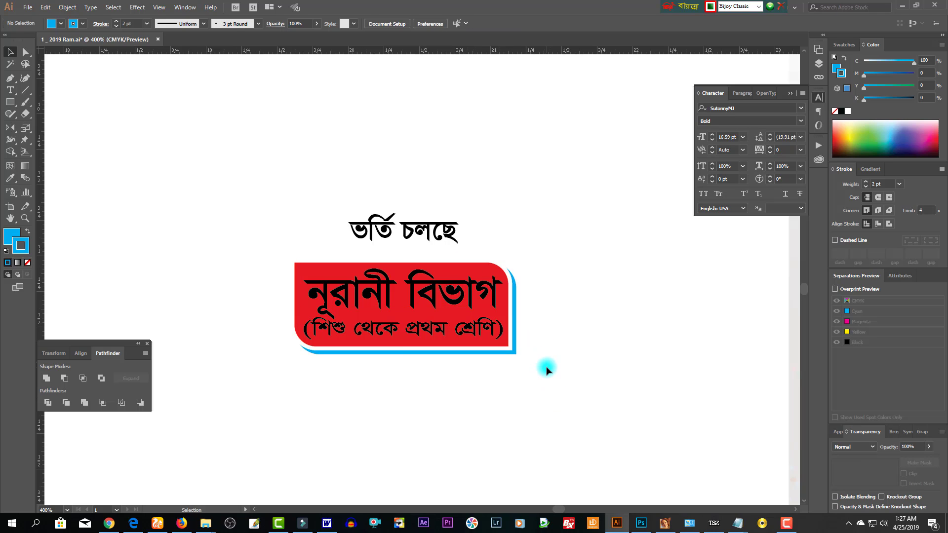
- Colour the নূরানী বিভাগ text yellow and group all the label's pieces together
{"action": "left_click", "coordinate": [467, 277]}
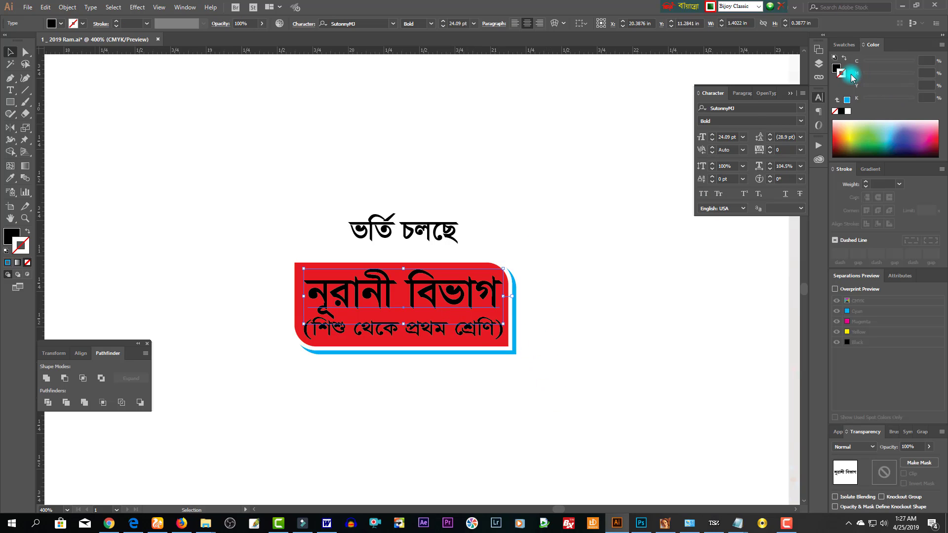
{"action": "left_click", "coordinate": [838, 69]}
{"action": "left_click_drag", "start_coordinate": [895, 95], "coordinate": [864, 97]}
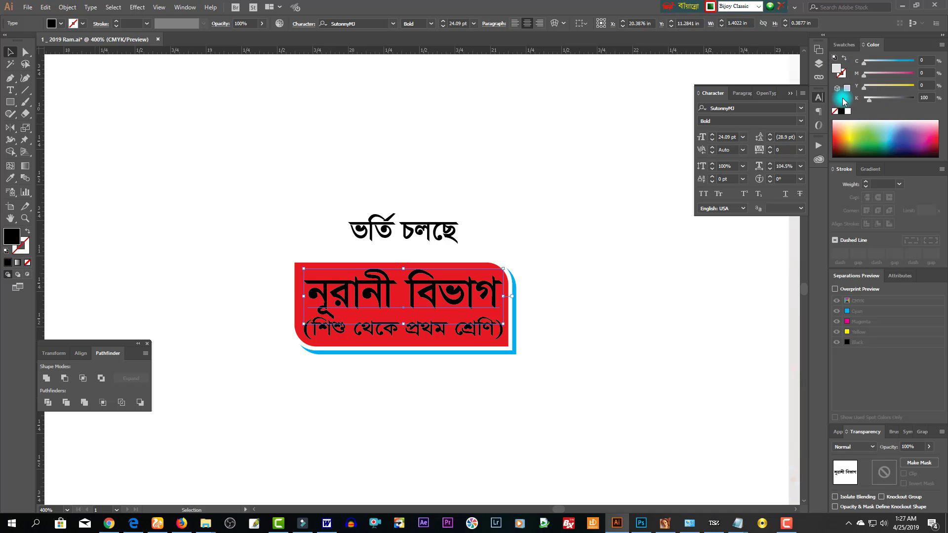
{"action": "left_click", "coordinate": [913, 86]}
{"action": "left_click", "coordinate": [451, 337]}
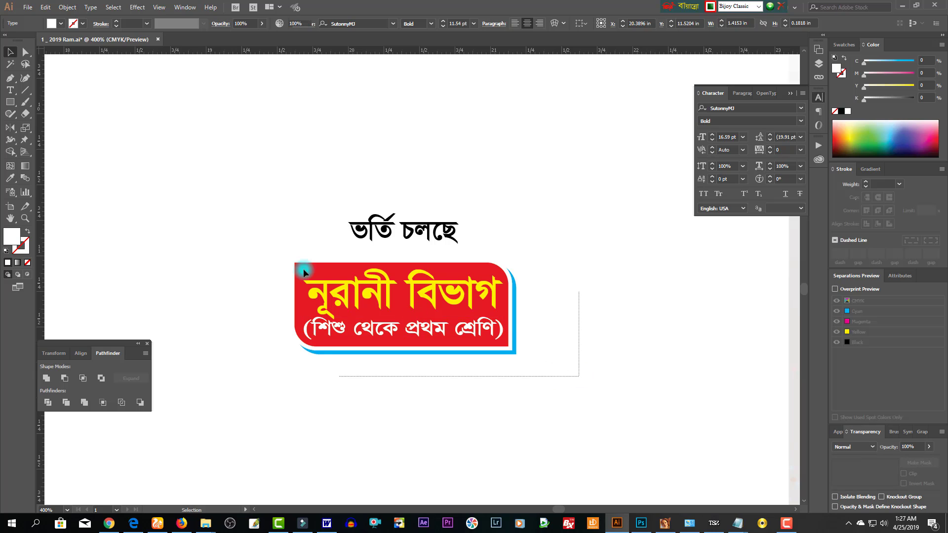
{"action": "key", "text": "a"}
{"action": "left_click_drag", "start_coordinate": [301, 268], "coordinate": [577, 376]}
{"action": "key", "text": "v"}
{"action": "left_click", "coordinate": [386, 297]}
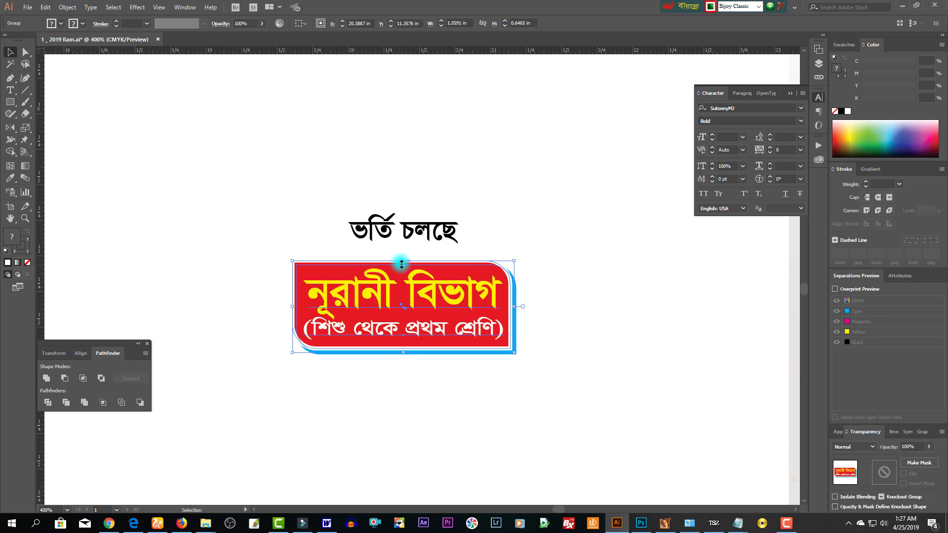
- Move the red label into the arch, widen it, and Alt-drag a copy below-right
{"action": "left_click", "coordinate": [583, 335], "text": "ctrl+alt"}
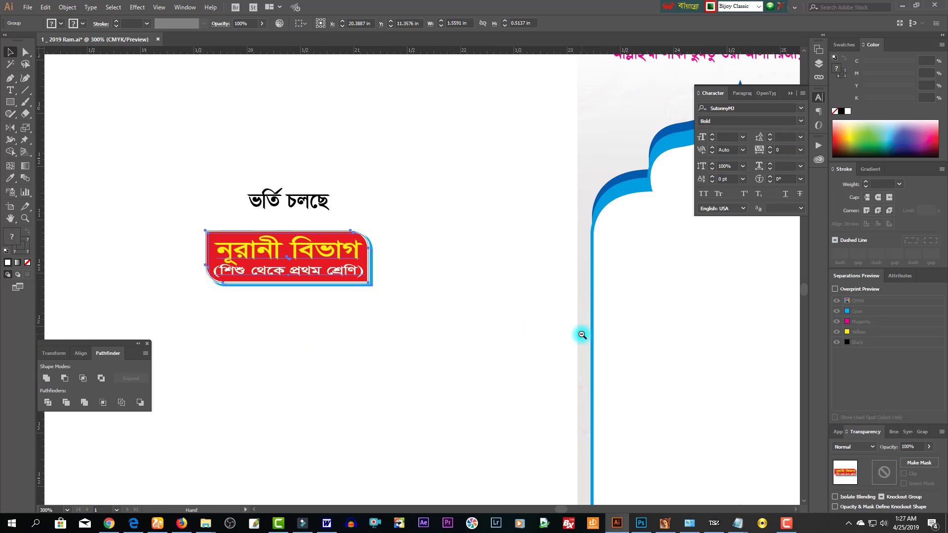
{"action": "left_click_drag", "start_coordinate": [305, 278], "coordinate": [628, 284]}
{"action": "scroll", "coordinate": [557, 283], "scroll_direction": "right", "scroll_amount": 3}
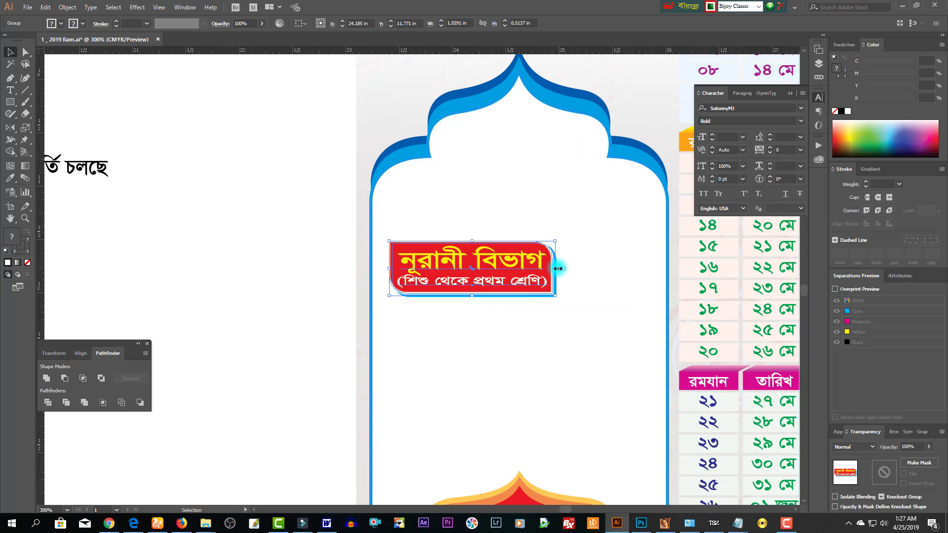
{"action": "left_click_drag", "start_coordinate": [558, 269], "coordinate": [605, 259]}
{"action": "left_click_drag", "start_coordinate": [560, 251], "coordinate": [614, 253]}
{"action": "left_click_drag", "start_coordinate": [526, 252], "coordinate": [568, 317]}
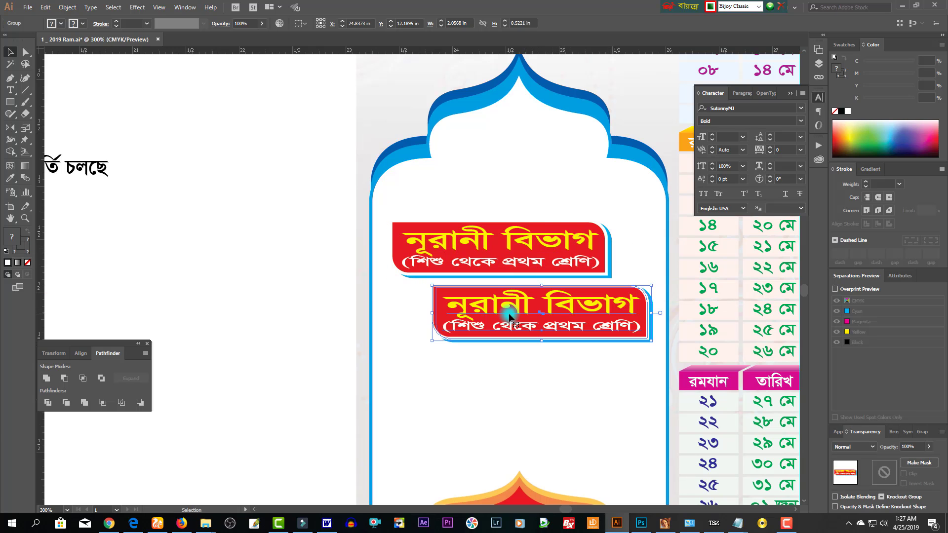
- Change the copy's heading from নূরানী to নাজেরা
{"action": "left_click", "coordinate": [25, 52]}
{"action": "left_click", "coordinate": [122, 197]}
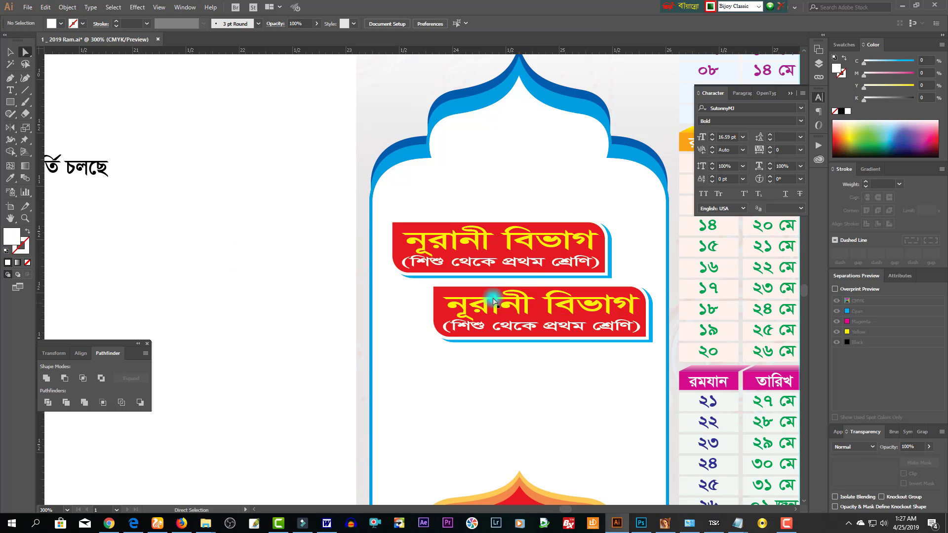
{"action": "double_click", "coordinate": [533, 312]}
{"action": "double_click", "coordinate": [532, 311]}
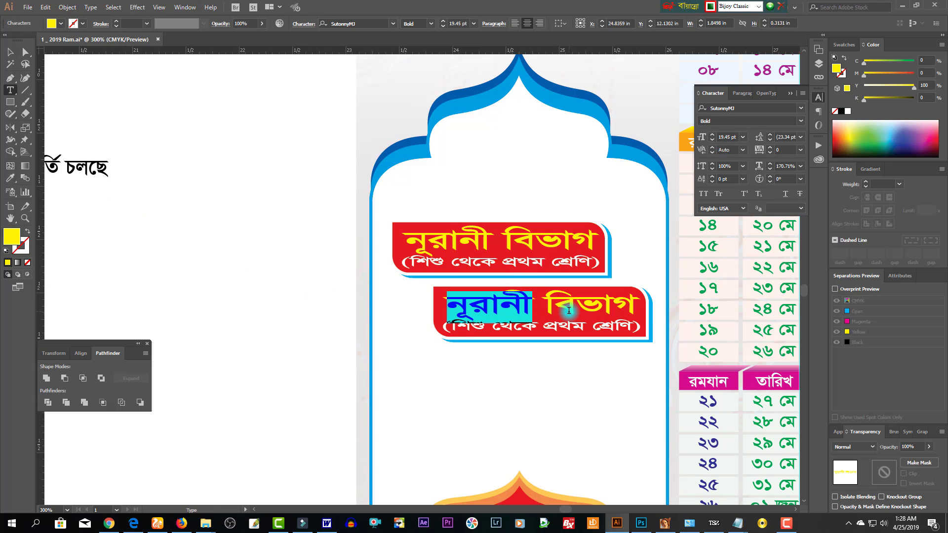
{"action": "type", "text": "নাজেরা"}
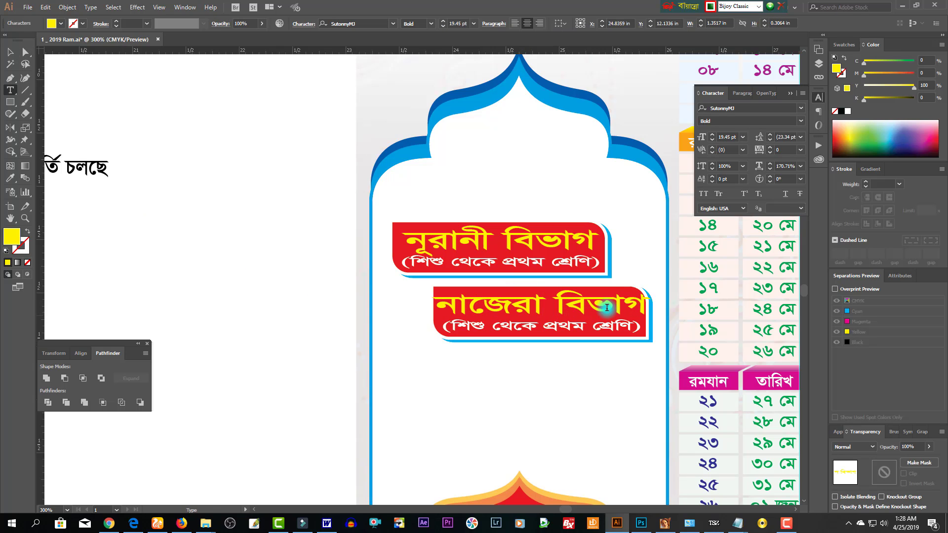
{"action": "key", "text": "Escape"}
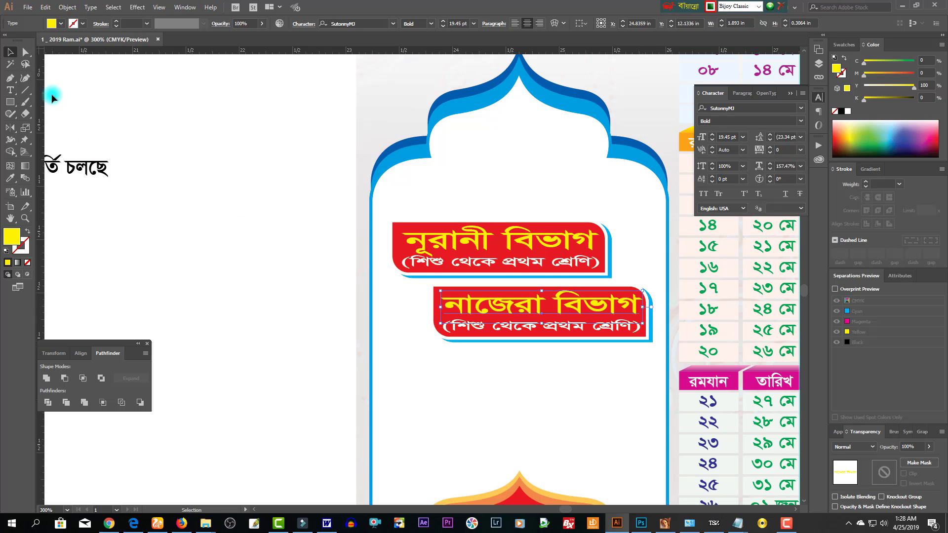
- Change the copy's subtitle to read (২য় থেকে ৩য় শ্রেণি)
{"action": "double_click", "coordinate": [486, 333]}
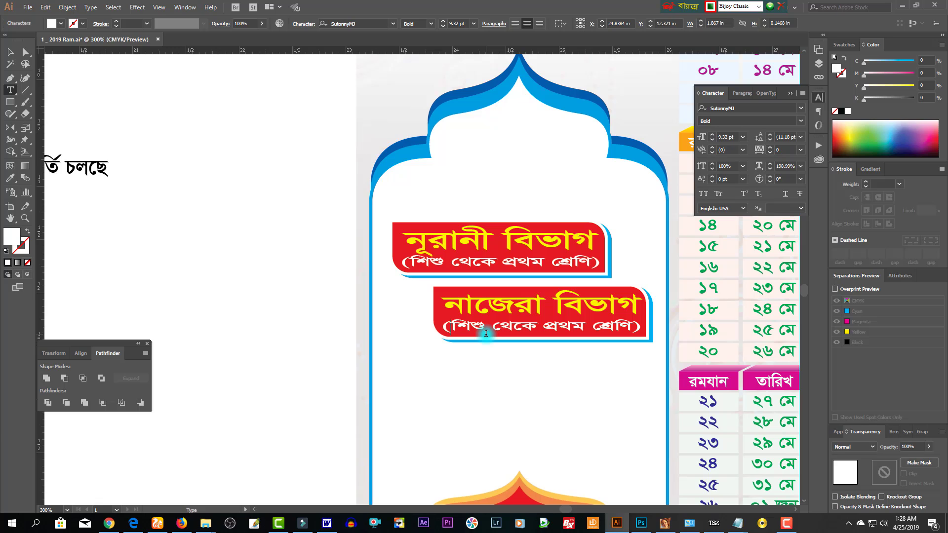
{"action": "type", "text": "২য়"}
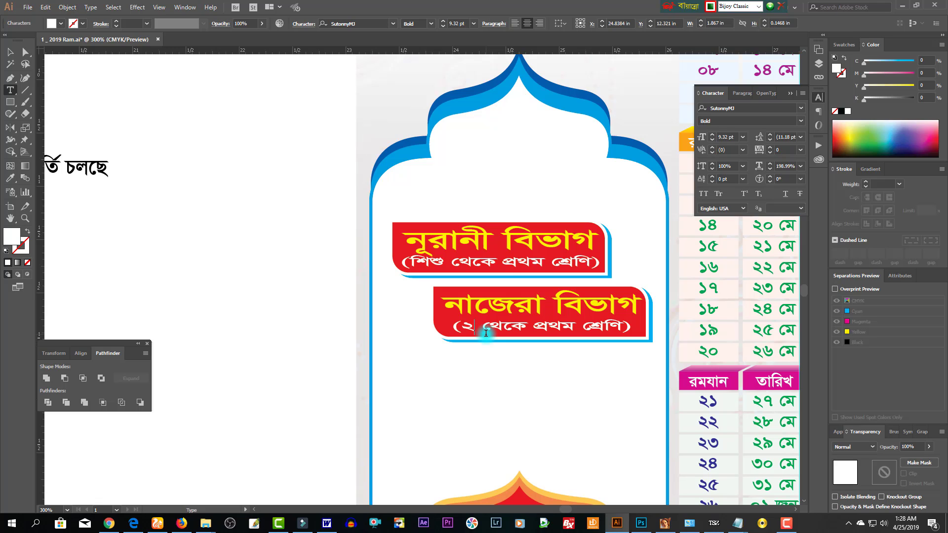
{"action": "key", "text": "ctrl+Right"}
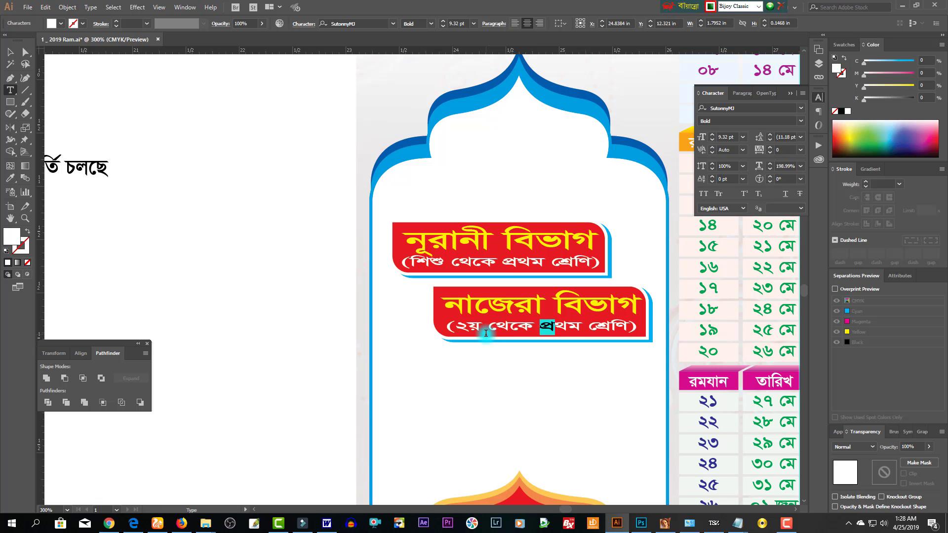
{"action": "type", "text": "২"}
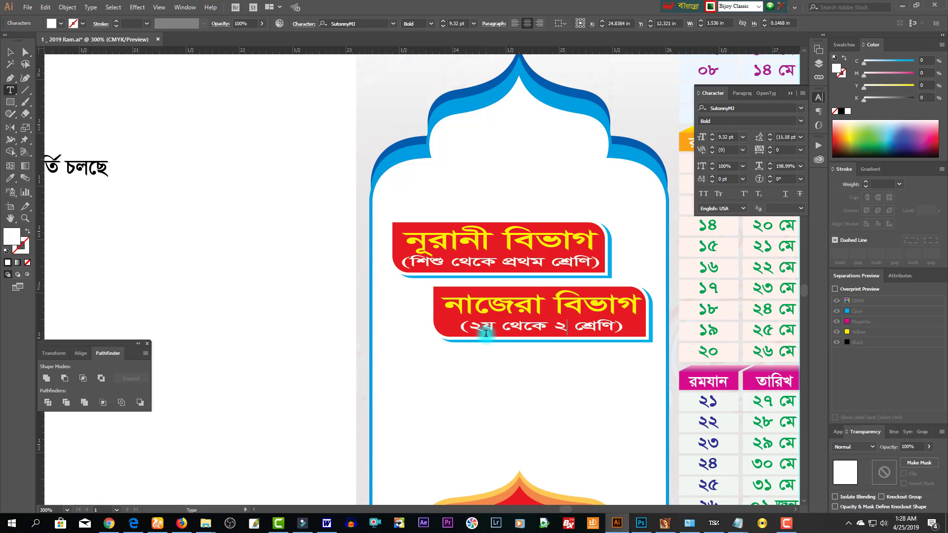
{"action": "key", "text": "BackSpace"}
{"action": "type", "text": "৩য়"}
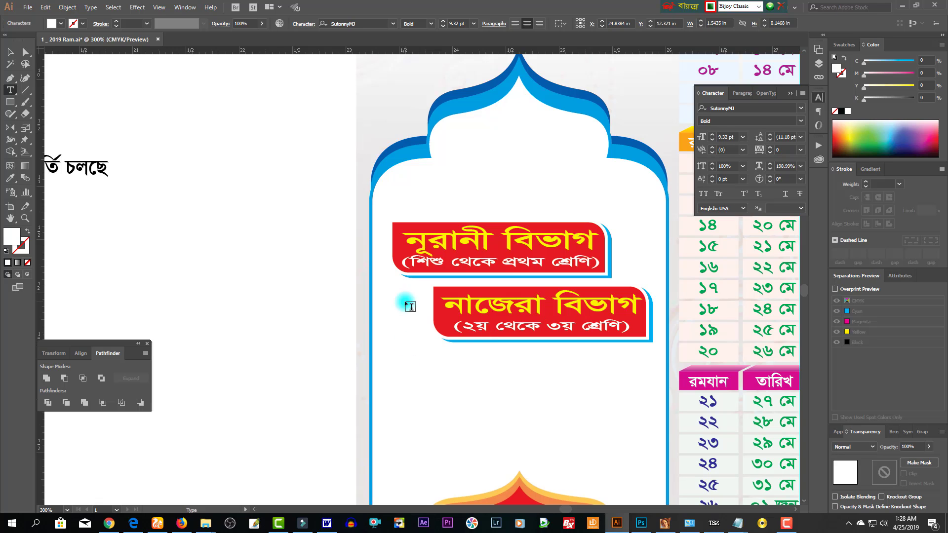
{"action": "left_click", "coordinate": [25, 51]}
{"action": "left_click", "coordinate": [440, 322]}
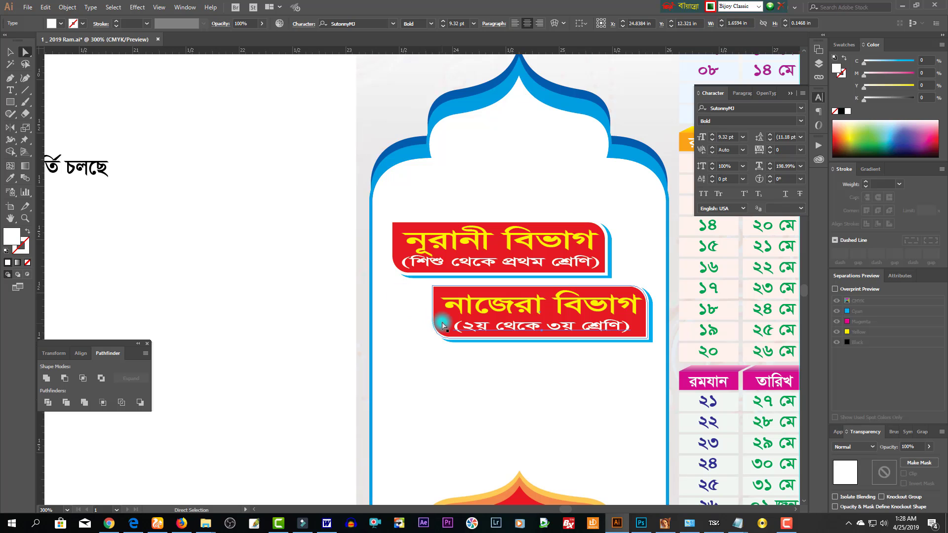
- Make the second label's fill green and its shadow strip orange
{"action": "left_click_drag", "start_coordinate": [905, 62], "coordinate": [864, 74]}
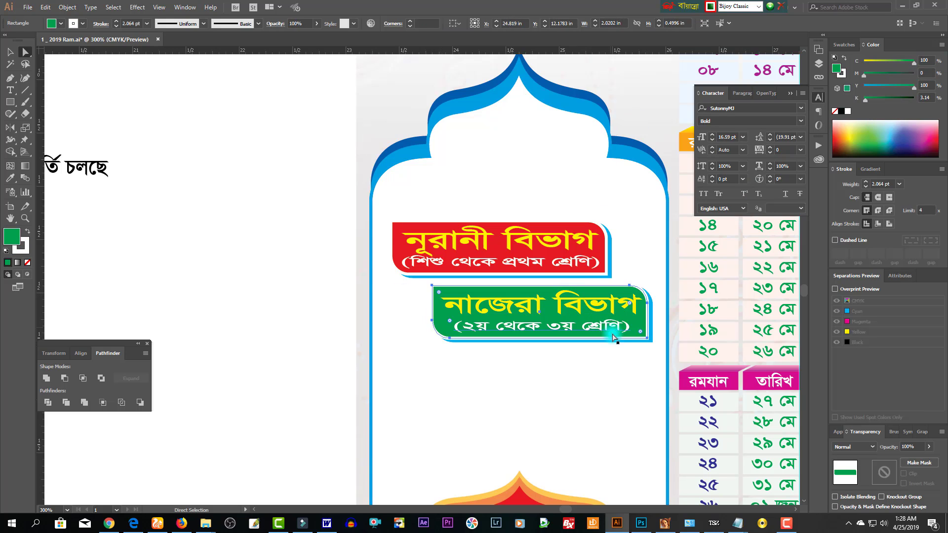
{"action": "left_click", "coordinate": [649, 338]}
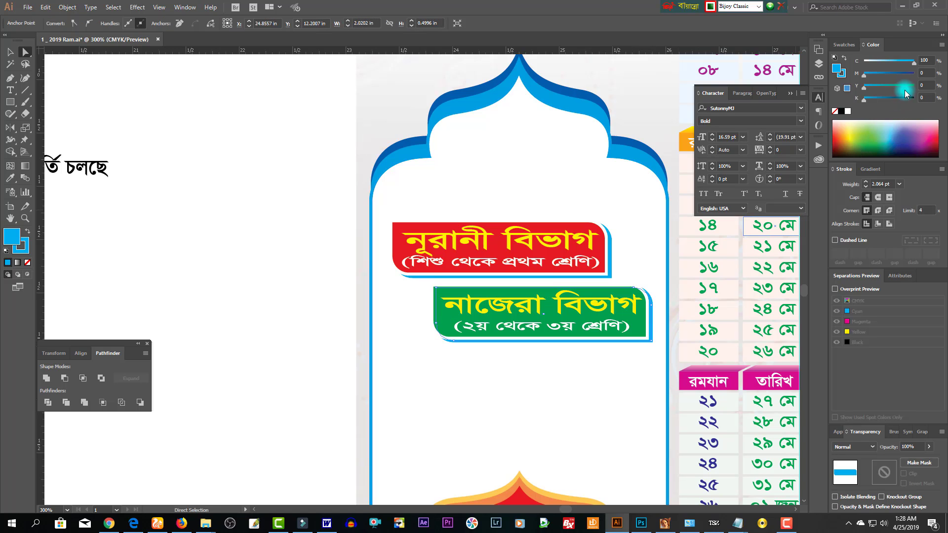
{"action": "left_click", "coordinate": [850, 140]}
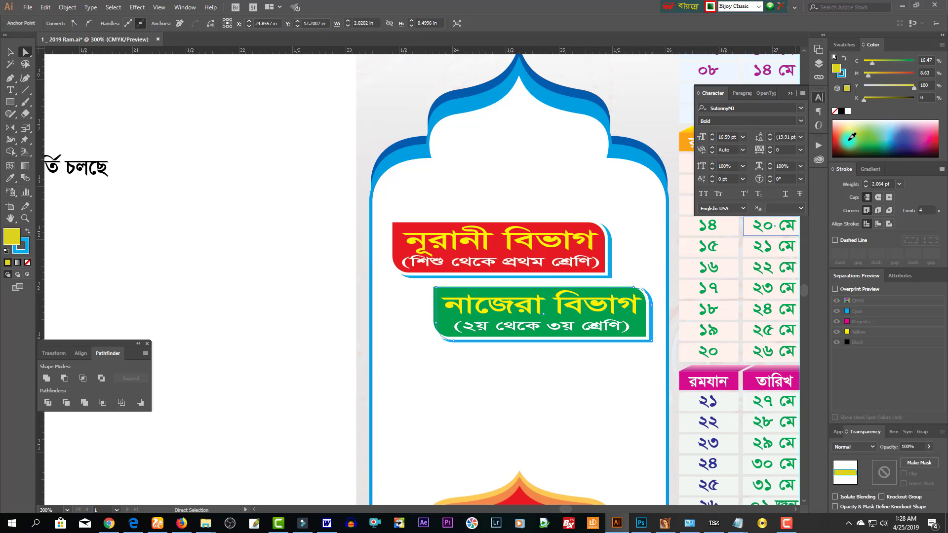
{"action": "left_click", "coordinate": [887, 74]}
{"action": "left_click_drag", "start_coordinate": [873, 63], "coordinate": [843, 75]}
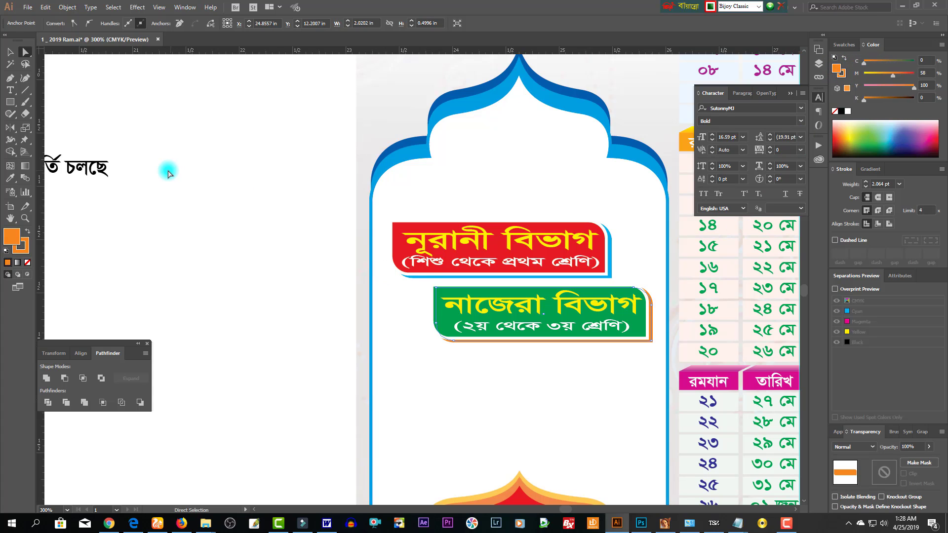
- Duplicate the green label directly below it, undoing an accidental arch frame move
{"action": "key", "text": "v"}
{"action": "left_click", "coordinate": [459, 378]}
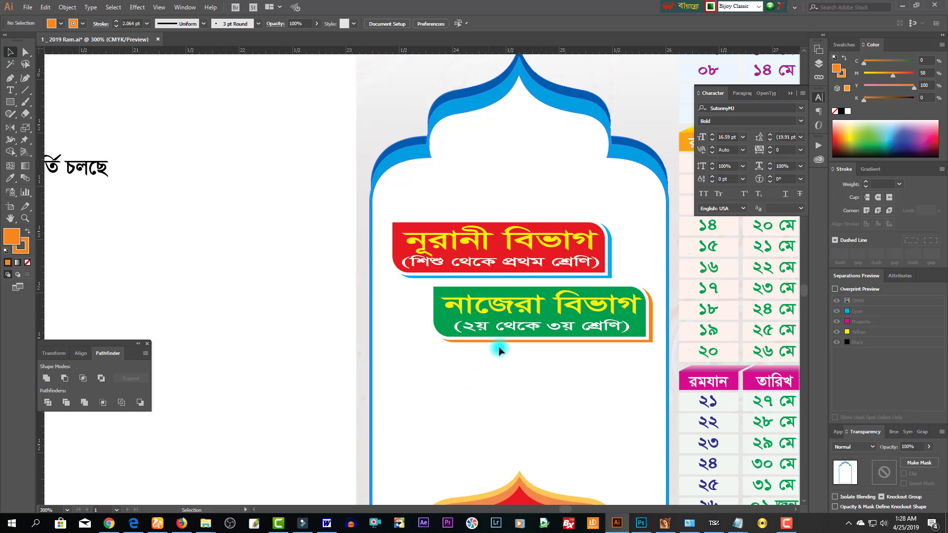
{"action": "left_click_drag", "start_coordinate": [527, 488], "coordinate": [551, 500]}
{"action": "key", "text": "ctrl+z"}
{"action": "left_click_drag", "start_coordinate": [306, 366], "coordinate": [579, 490]}
{"action": "left_click_drag", "start_coordinate": [538, 323], "coordinate": [512, 378]}
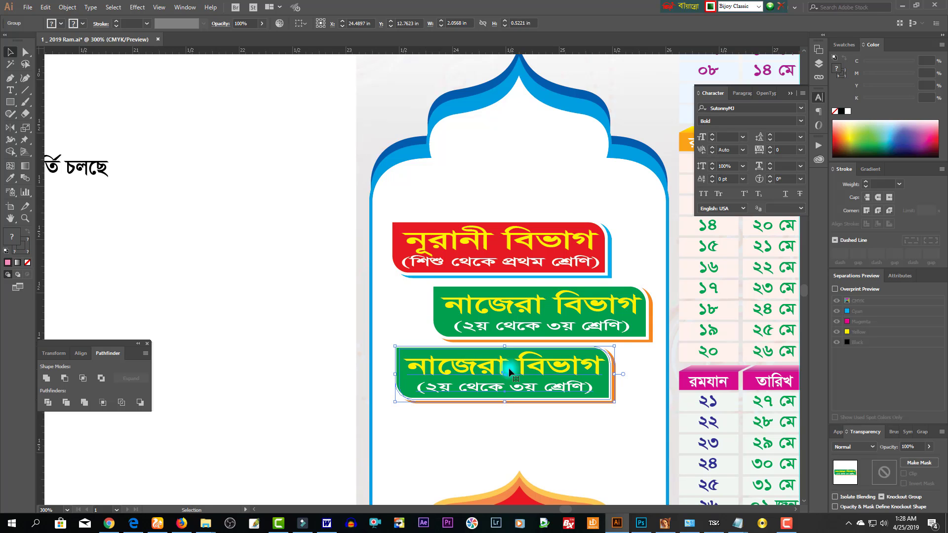
- Make the third label's fill dark blue and its shadow strip's fill and outline red
{"action": "left_click", "coordinate": [25, 51]}
{"action": "left_click", "coordinate": [409, 368]}
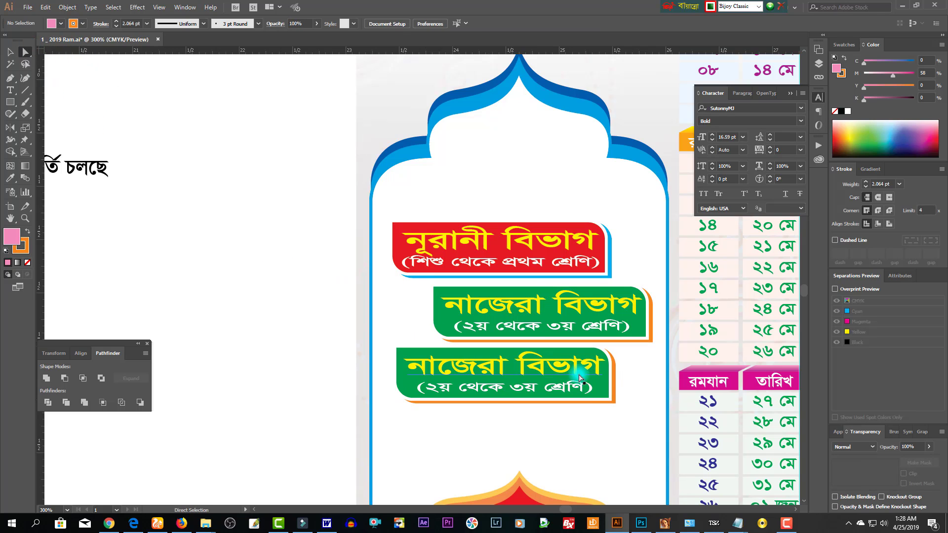
{"action": "left_click_drag", "start_coordinate": [890, 78], "coordinate": [920, 89]}
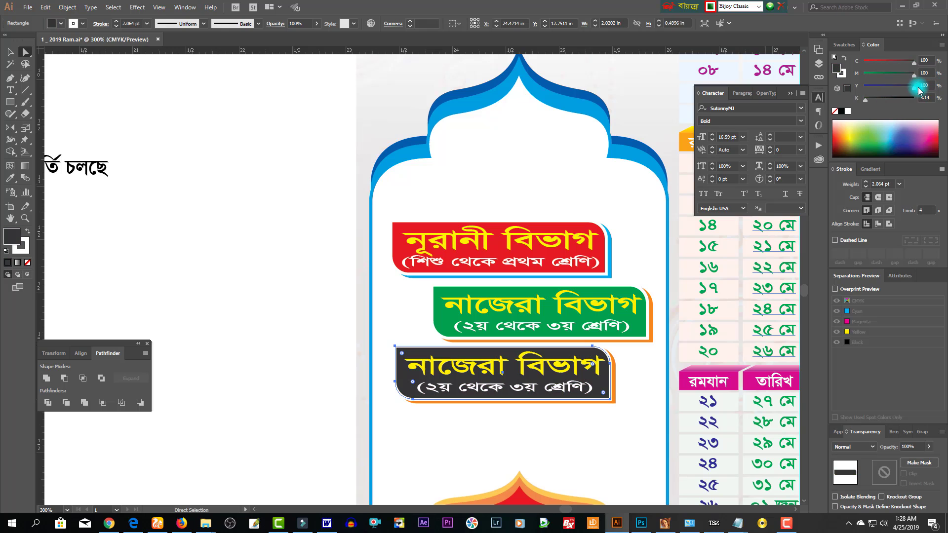
{"action": "left_click", "coordinate": [612, 394]}
{"action": "left_click", "coordinate": [614, 396]}
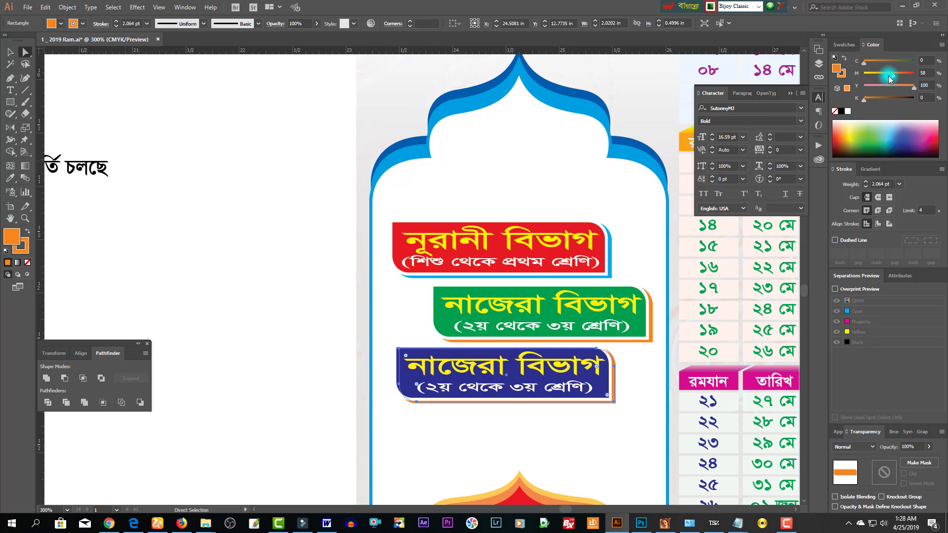
{"action": "left_click_drag", "start_coordinate": [898, 69], "coordinate": [915, 73]}
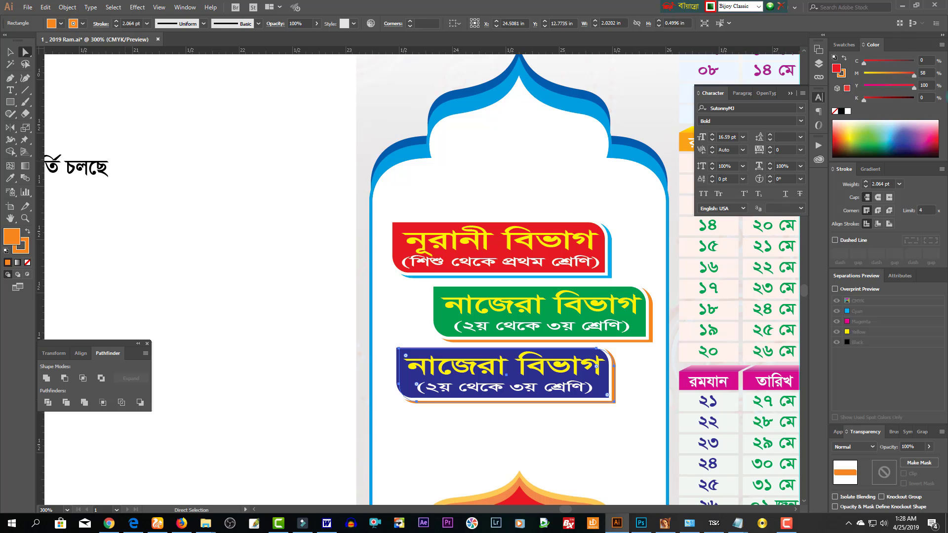
{"action": "left_click", "coordinate": [842, 73]}
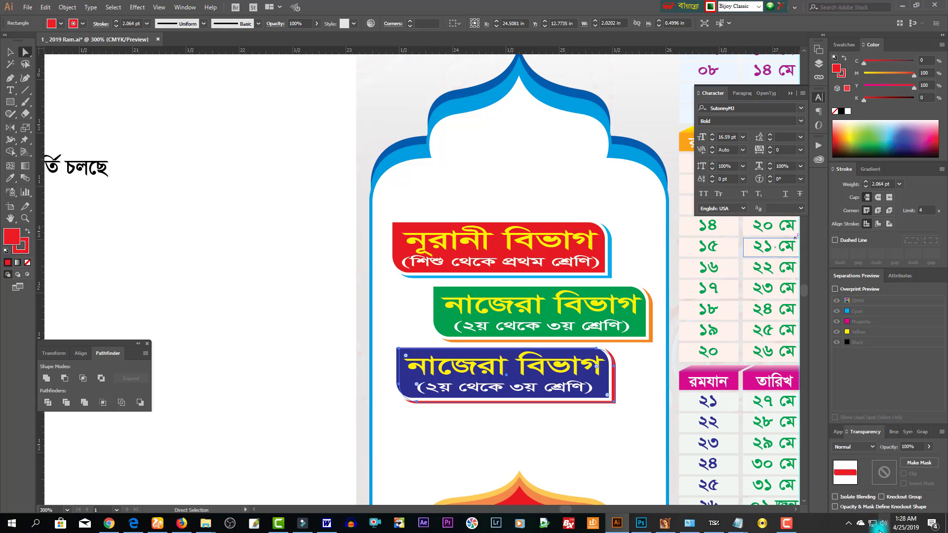
{"action": "left_click", "coordinate": [787, 523]}
{"action": "left_click", "coordinate": [904, 481]}
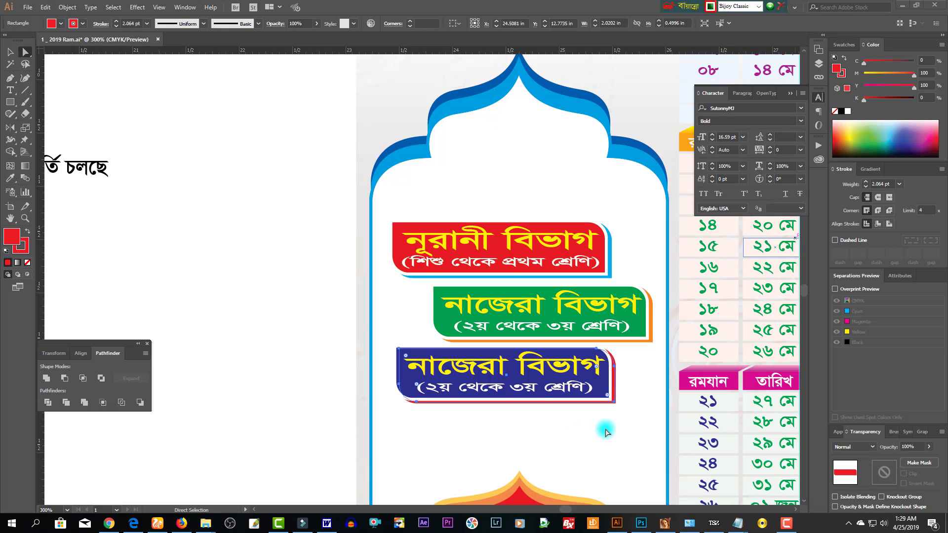
- Replace the word নাজেরা in the third label's heading with হিফজ
{"action": "left_click", "coordinate": [296, 329]}
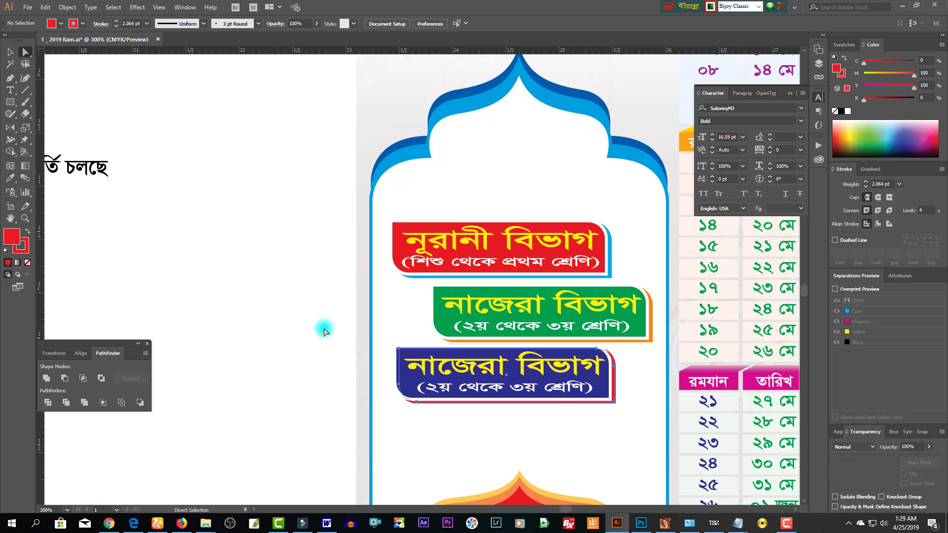
{"action": "left_click", "coordinate": [504, 363]}
{"action": "left_click_drag", "start_coordinate": [504, 363], "coordinate": [326, 366]}
- Change the blue banner's subtitle to read (৪র্থ থেকে ৫ম শ্রেণির সমাপনী)
{"action": "type", "text": "হি"}
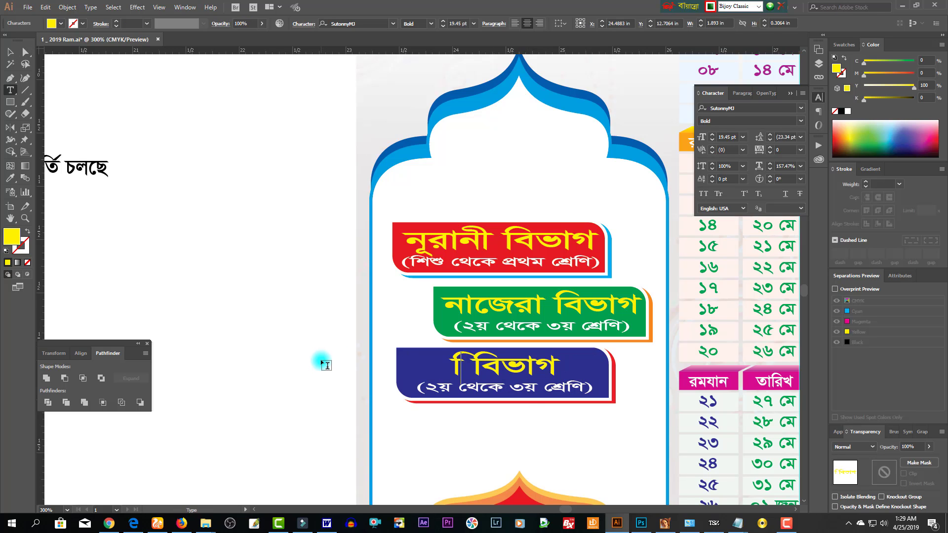
{"action": "type", "text": "ফজ"}
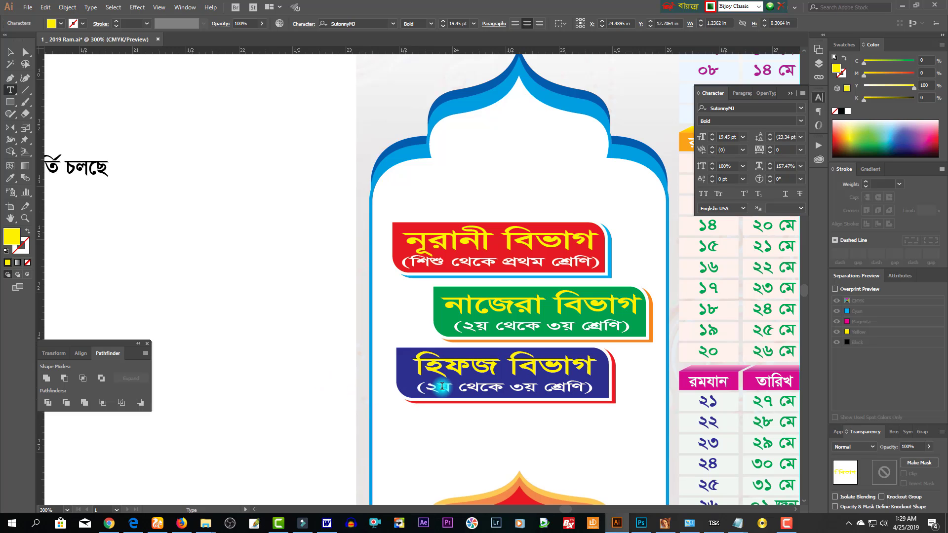
- Change the blue banner's subtitle to read (৪র্থ থেকে ৫ম শ্রেণির সমাপনী)
{"action": "type", "text": "প্রথ"}
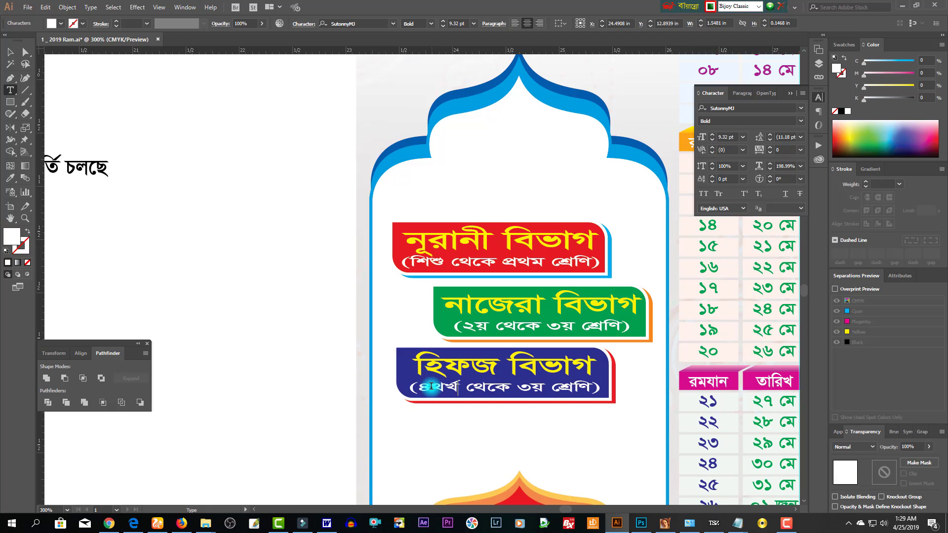
{"action": "type", "text": "র্"}
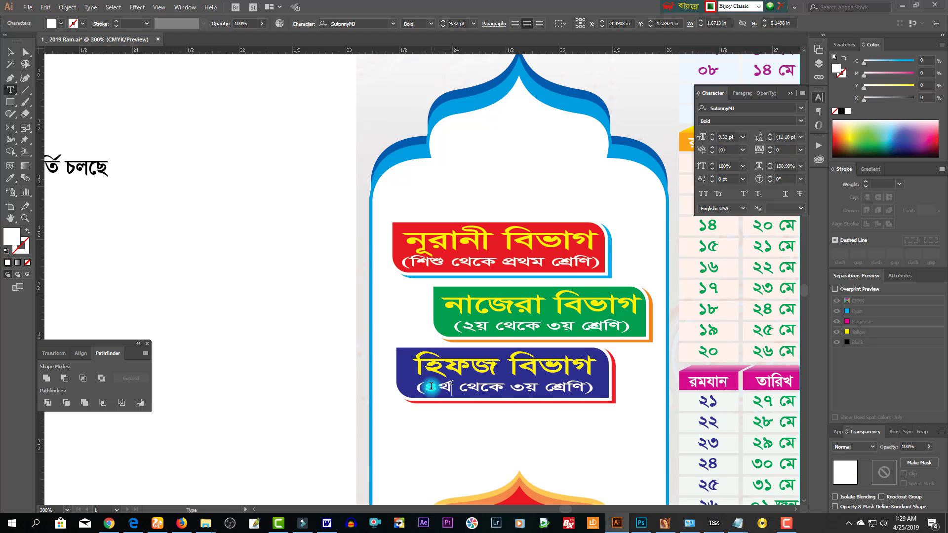
{"action": "key", "text": "ctrl+Right"}
{"action": "type", "text": "৫ম"}
{"action": "type", "text": "ণ"}
{"action": "key", "text": "BackSpace"}
{"action": "type", "text": "র সমাপনি"}
- Reset the subtitle's horizontal scale to 100% and enlarge it to fill the blue banner
{"action": "key", "text": "Escape"}
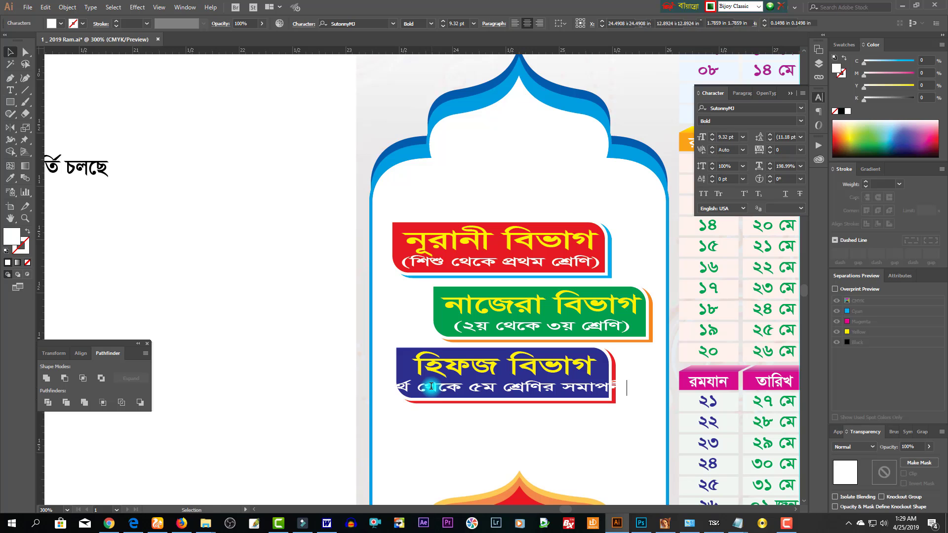
{"action": "key", "text": "ctrl+shift+x"}
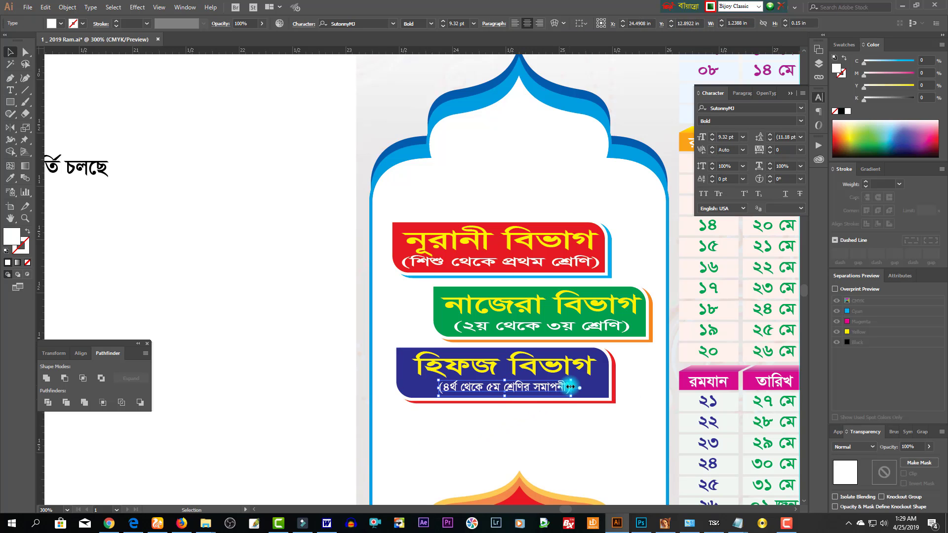
{"action": "left_click_drag", "start_coordinate": [570, 387], "coordinate": [625, 395]}
{"action": "left_click", "coordinate": [574, 437]}
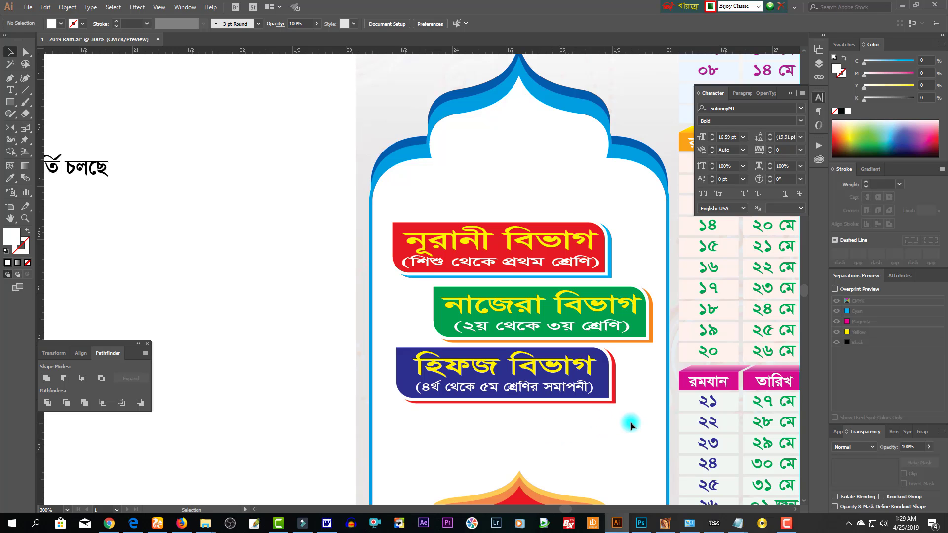
- Nudge the three department banners slightly higher inside the arch
{"action": "left_click_drag", "start_coordinate": [631, 423], "coordinate": [492, 370]}
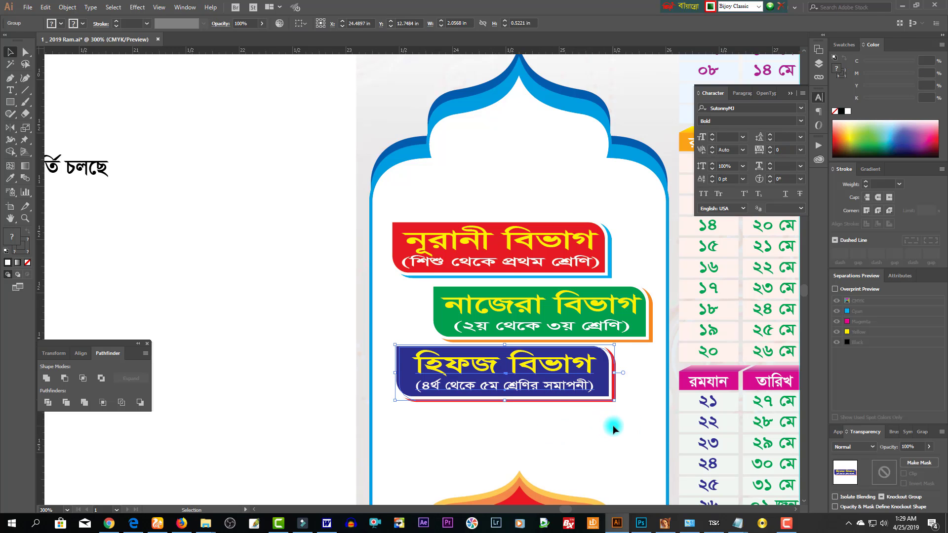
{"action": "key", "text": "Down"}
{"action": "left_click_drag", "start_coordinate": [492, 312], "coordinate": [493, 313]}
{"action": "key", "text": "Up"}
{"action": "key", "text": "Up"}
{"action": "key", "text": "Up"}
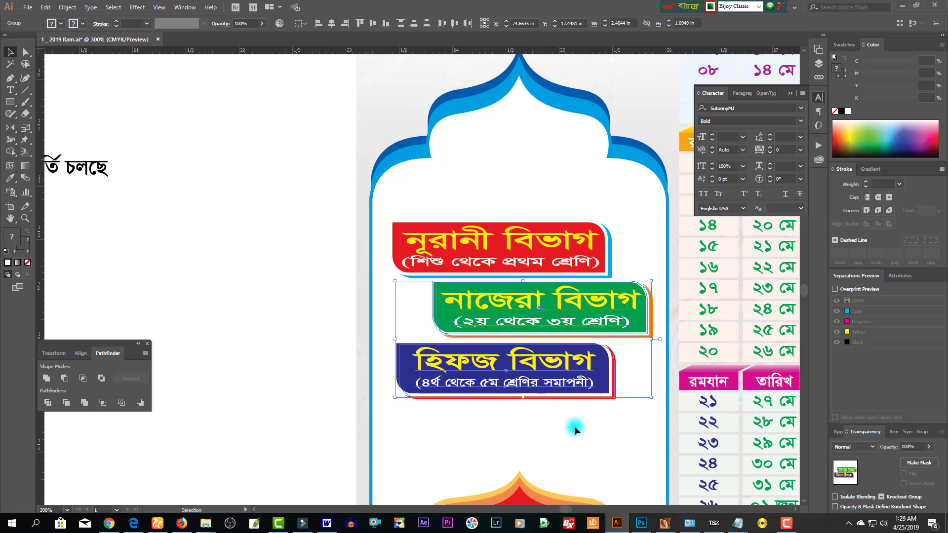
{"action": "left_click_drag", "start_coordinate": [582, 435], "coordinate": [448, 216]}
{"action": "key", "text": "Up"}
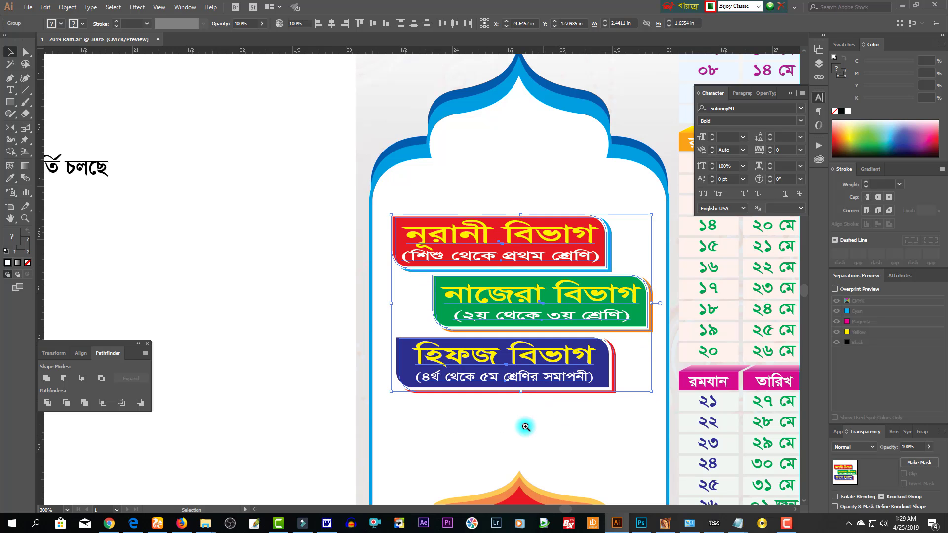
{"action": "left_click", "coordinate": [522, 425]}
- Bring the top of the arch into view and move the ভর্তি চলছে text toward the artwork
{"action": "left_click_drag", "start_coordinate": [534, 439], "coordinate": [531, 376]}
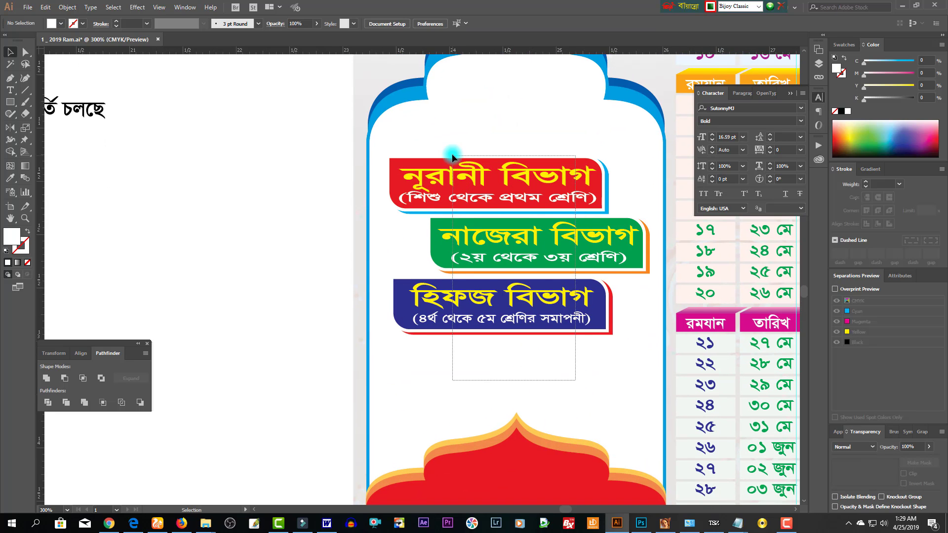
{"action": "left_click_drag", "start_coordinate": [555, 229], "coordinate": [555, 215]}
{"action": "left_click_drag", "start_coordinate": [92, 107], "coordinate": [176, 162]}
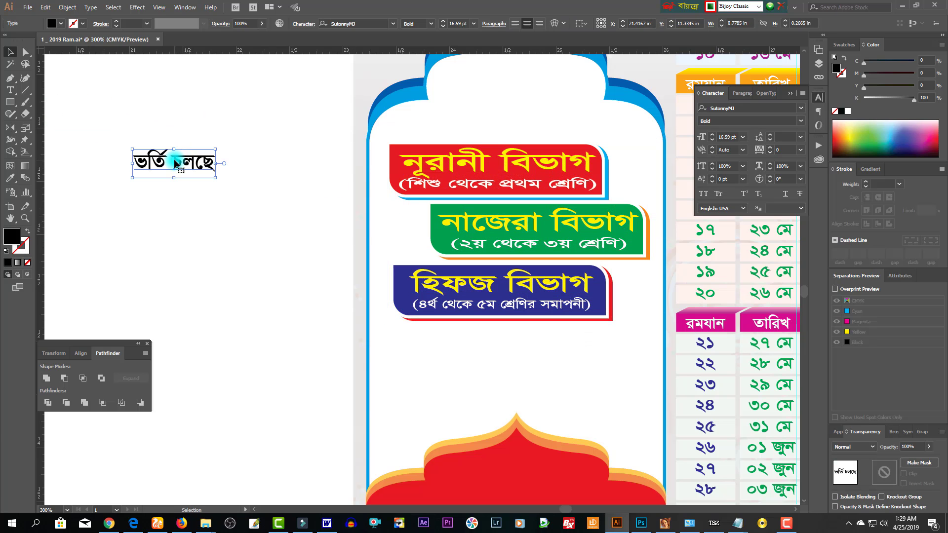
- Break ভর্তি চলছে onto two lines at 34.59 pt with 23.91 pt leading
{"action": "double_click", "coordinate": [175, 163]}
{"action": "key", "text": "BackSpace"}
{"action": "key", "text": "Return"}
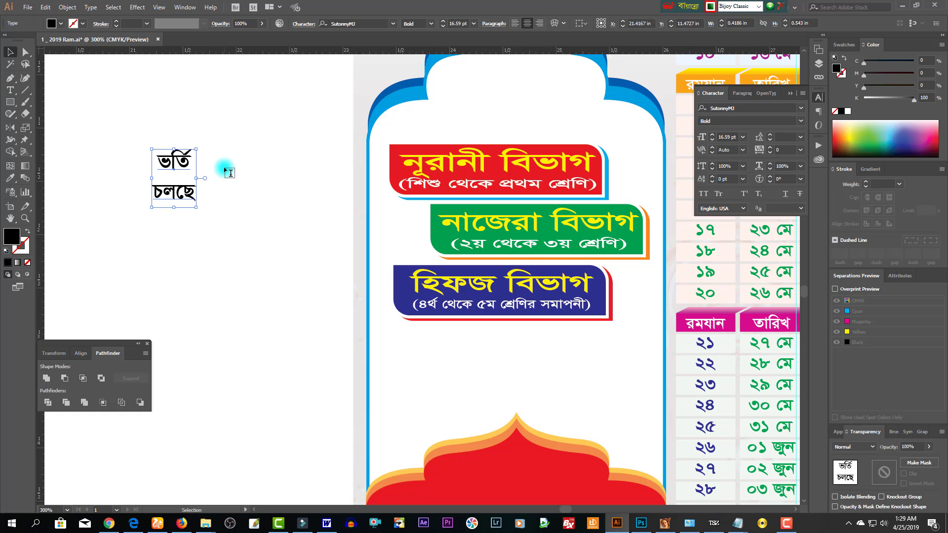
{"action": "scroll", "coordinate": [229, 197], "scroll_direction": "up", "scroll_amount": 3}
{"action": "key", "text": "alt+Up"}
{"action": "key", "text": "alt+Up"}
{"action": "key", "text": "alt+Up"}
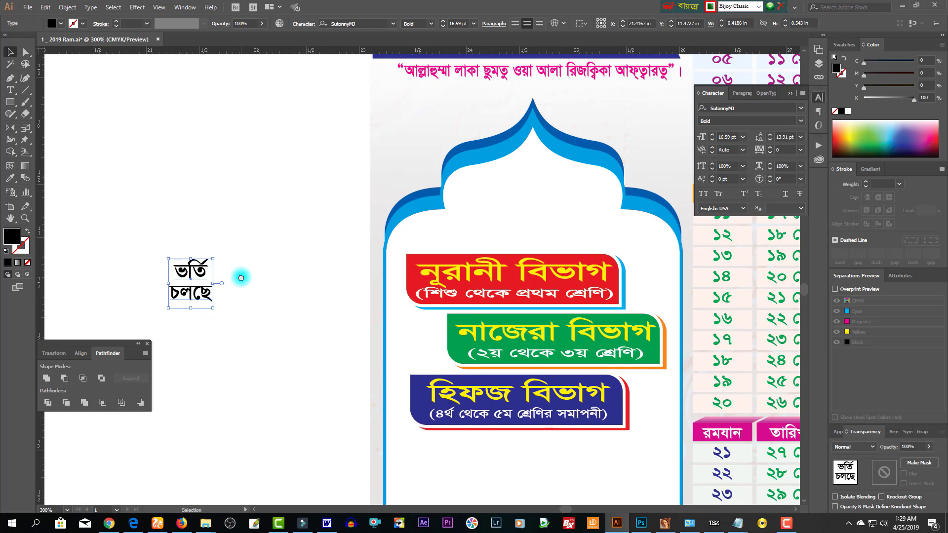
{"action": "key", "text": "ctrl+shift+period"}
{"action": "key", "text": "ctrl+shift+period"}
{"action": "key", "text": "ctrl+shift+period"}
{"action": "key", "text": "ctrl+shift+period"}
{"action": "key", "text": "ctrl+shift+period"}
{"action": "key", "text": "ctrl+shift+period"}
{"action": "key", "text": "ctrl+shift+period"}
{"action": "key", "text": "ctrl+shift+period"}
{"action": "key", "text": "ctrl+shift+period"}
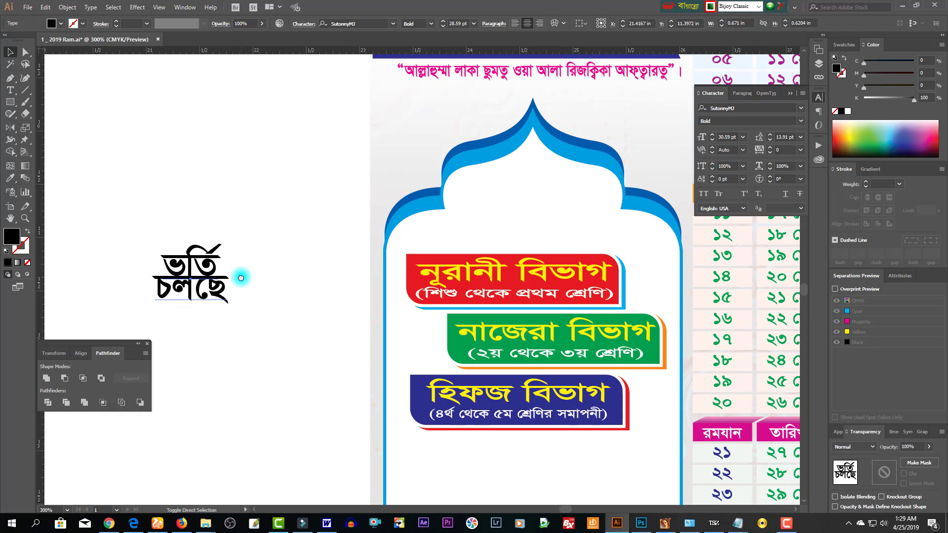
{"action": "key", "text": "alt+Down"}
{"action": "key", "text": "alt+Down"}
{"action": "key", "text": "alt+Down"}
{"action": "key", "text": "alt+Down"}
{"action": "key", "text": "alt+Down"}
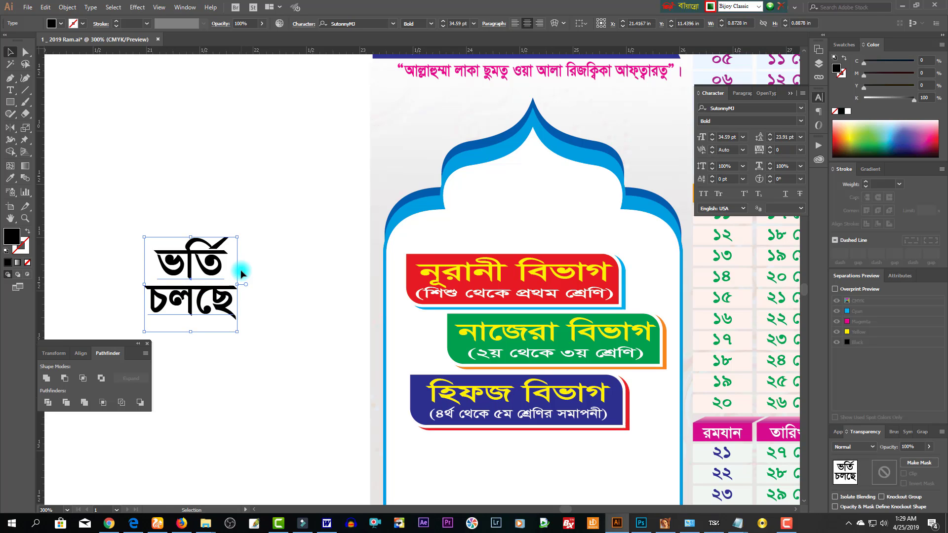
- Place the two-line heading at the top of the arch above the banners
{"action": "left_click_drag", "start_coordinate": [217, 267], "coordinate": [420, 260]}
{"action": "left_click", "coordinate": [305, 262]}
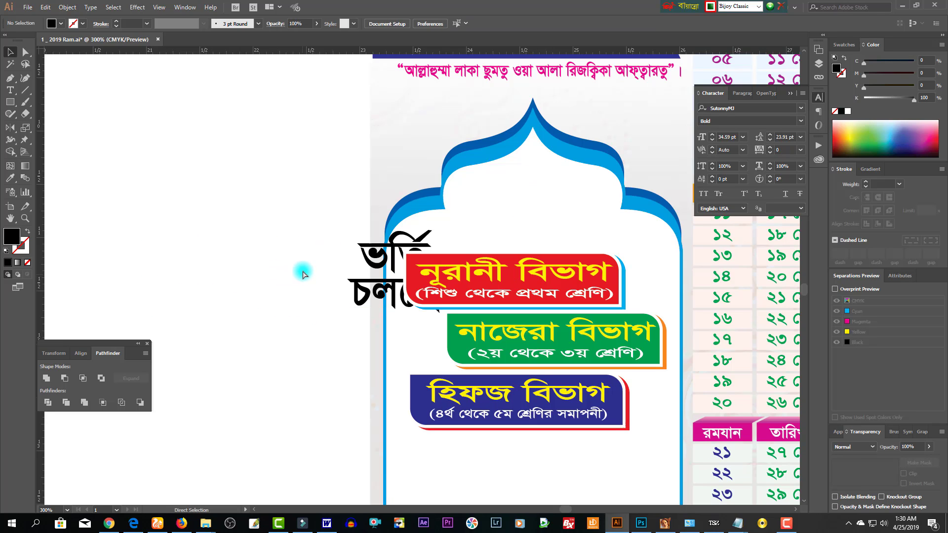
{"action": "key", "text": "ctrl+z"}
{"action": "left_click_drag", "start_coordinate": [215, 294], "coordinate": [552, 221]}
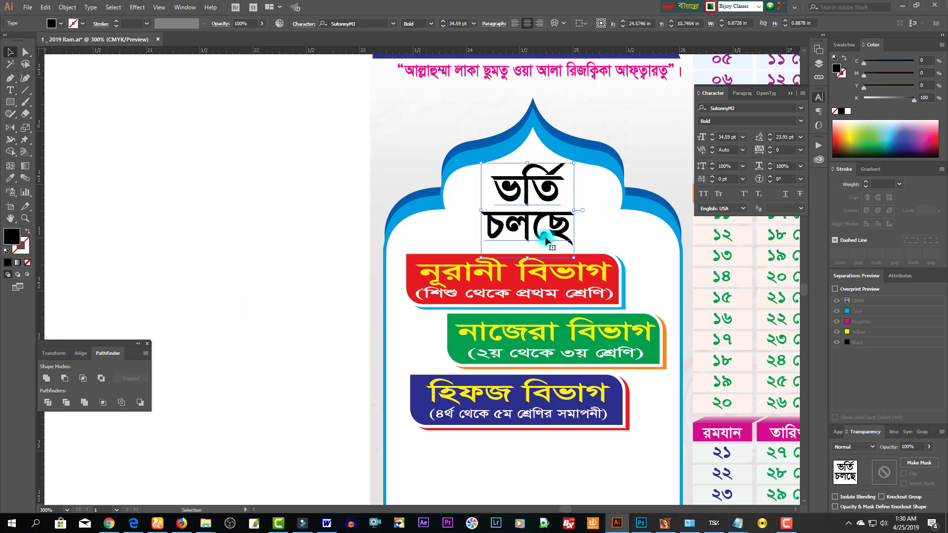
- Add an exclamation mark and colour the ভর্তি চলছে! heading dark blue
{"action": "type", "text": "t"}
{"action": "type", "text": "!"}
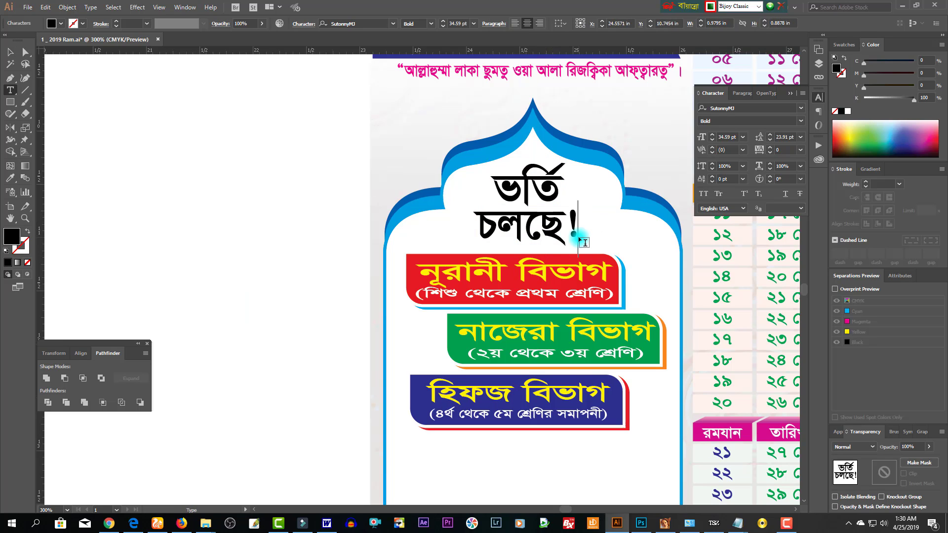
{"action": "key", "text": "Escape"}
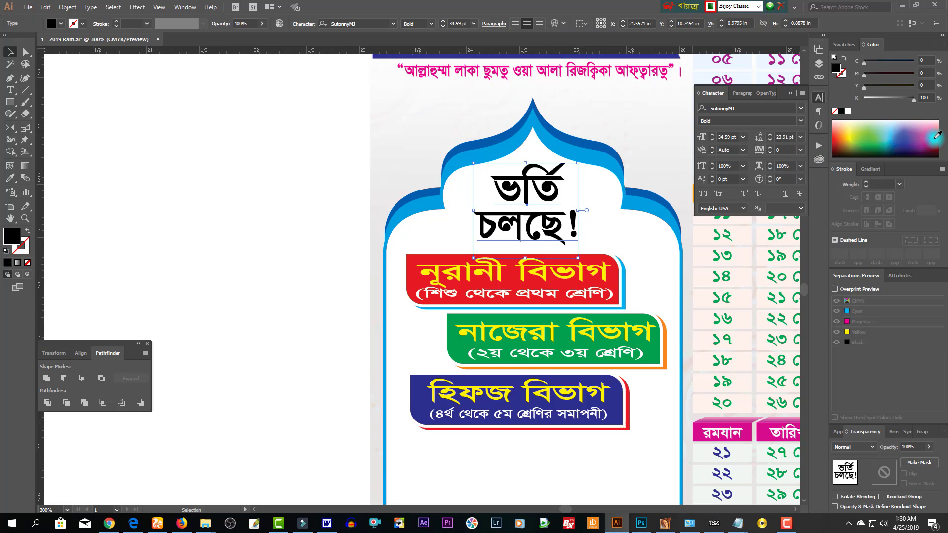
{"action": "left_click", "coordinate": [936, 137]}
{"action": "left_click_drag", "start_coordinate": [906, 63], "coordinate": [937, 73]}
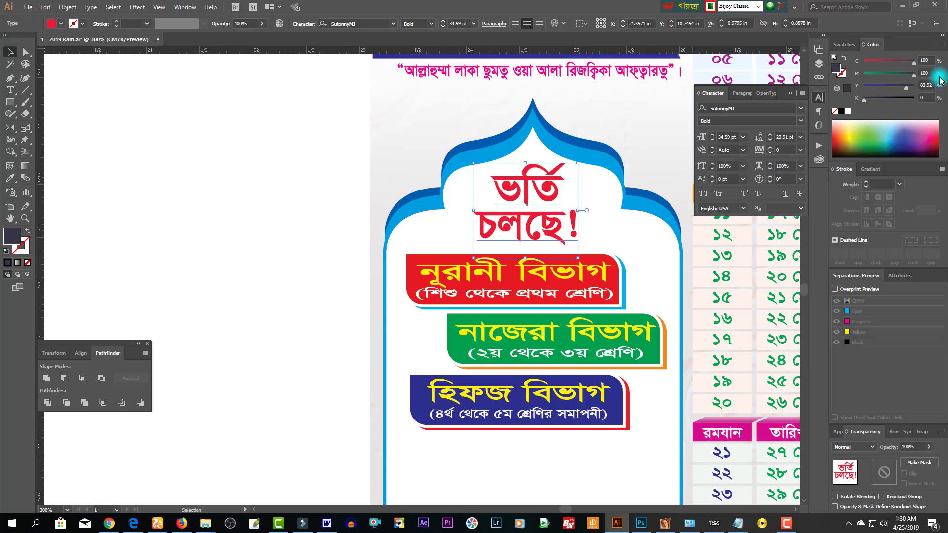
{"action": "key", "text": "ctrl+z"}
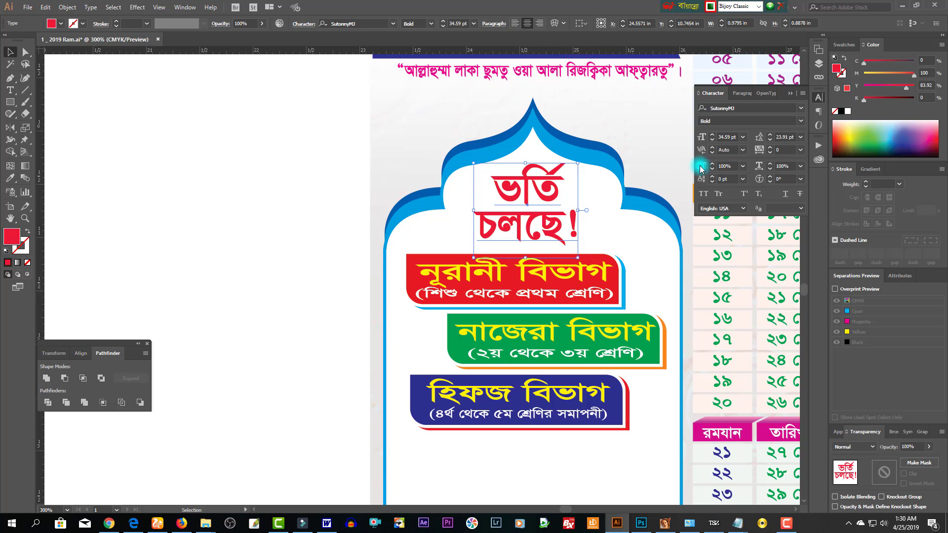
{"action": "left_click", "coordinate": [914, 63]}
{"action": "left_click_drag", "start_coordinate": [914, 74], "coordinate": [578, 212]}
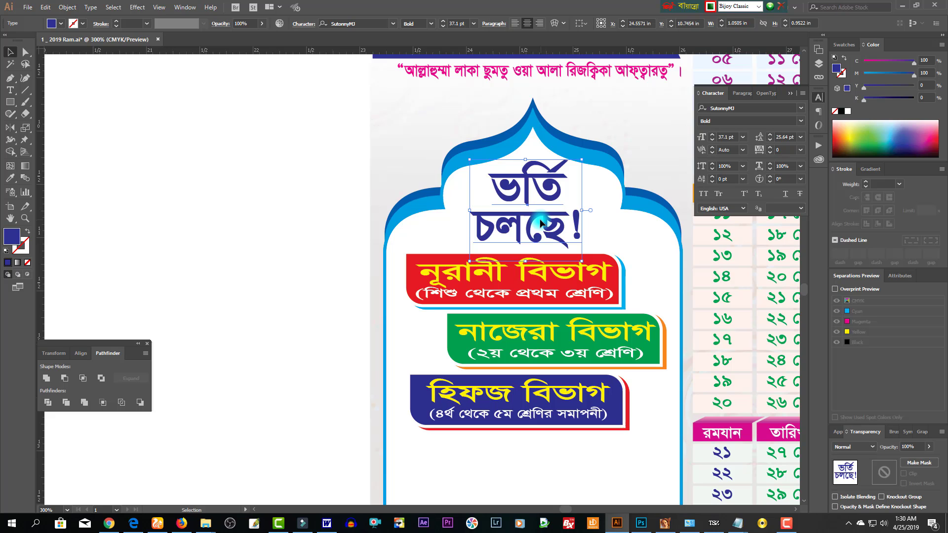
- Duplicate the heading straight down below the হিফজ বিভাগ banner
{"action": "left_click", "coordinate": [290, 242]}
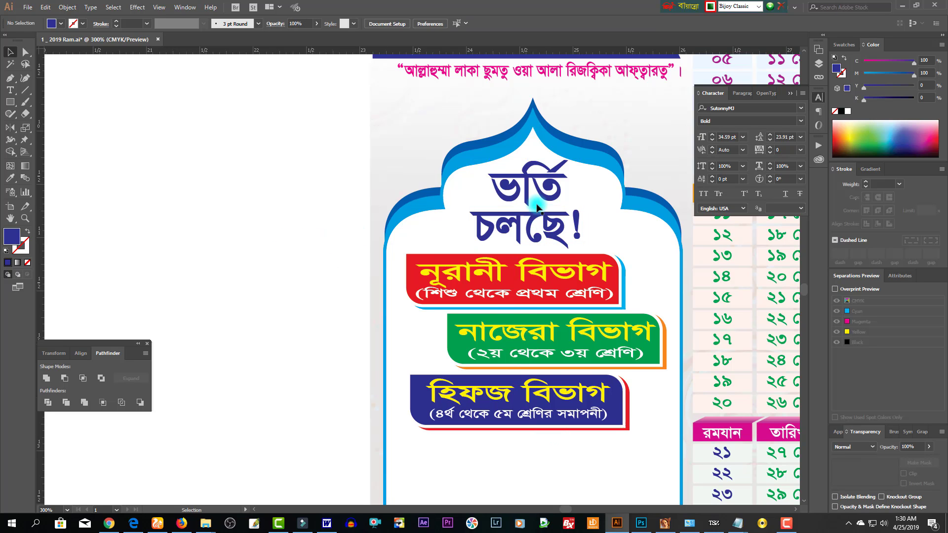
{"action": "left_click_drag", "start_coordinate": [533, 188], "coordinate": [546, 455]}
{"action": "key", "text": "ctrl+minus"}
- Retype the copied heading as লক্ষ্য ও উদ্দেশ্য and shrink it to 16.92 pt
{"action": "double_click", "coordinate": [427, 297]}
{"action": "key", "text": "ctrl+a"}
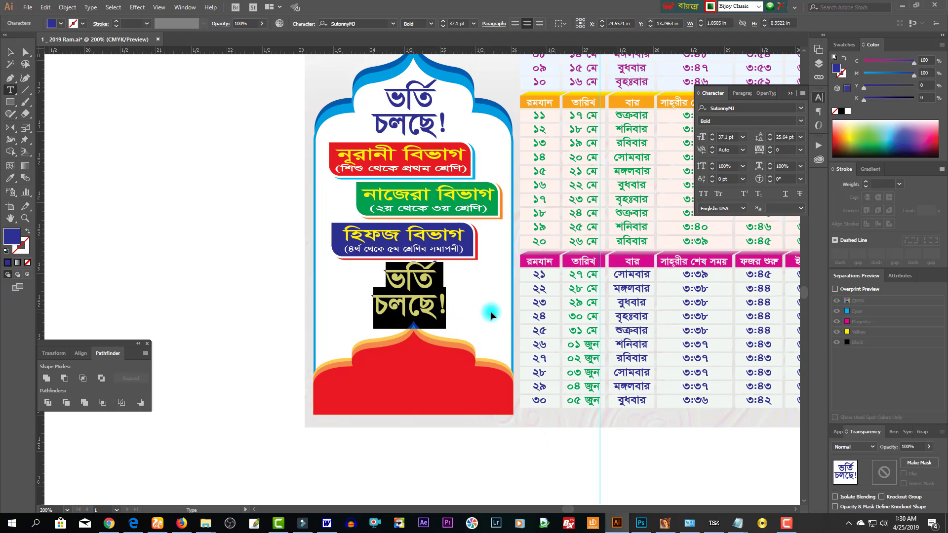
{"action": "type", "text": "লক্ষ্য"}
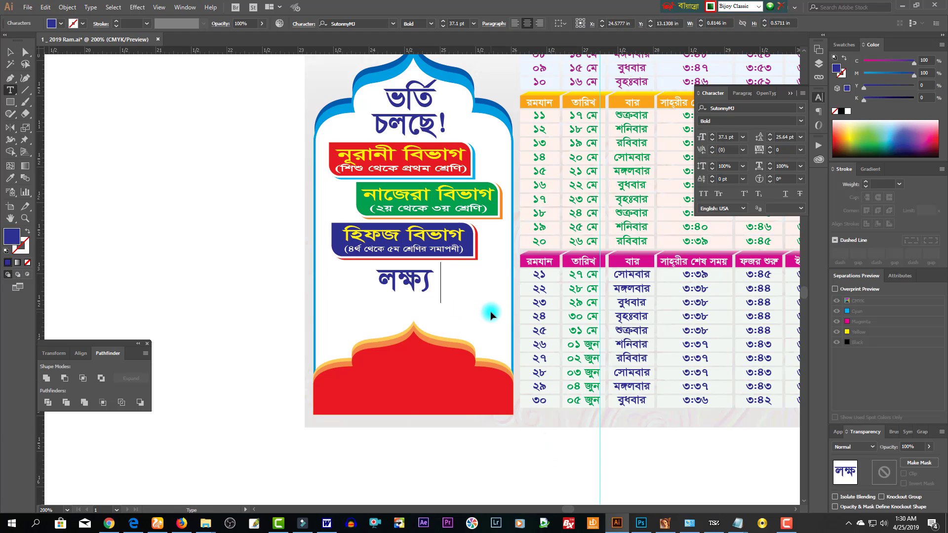
{"action": "type", "text": " ও উদ্দে"}
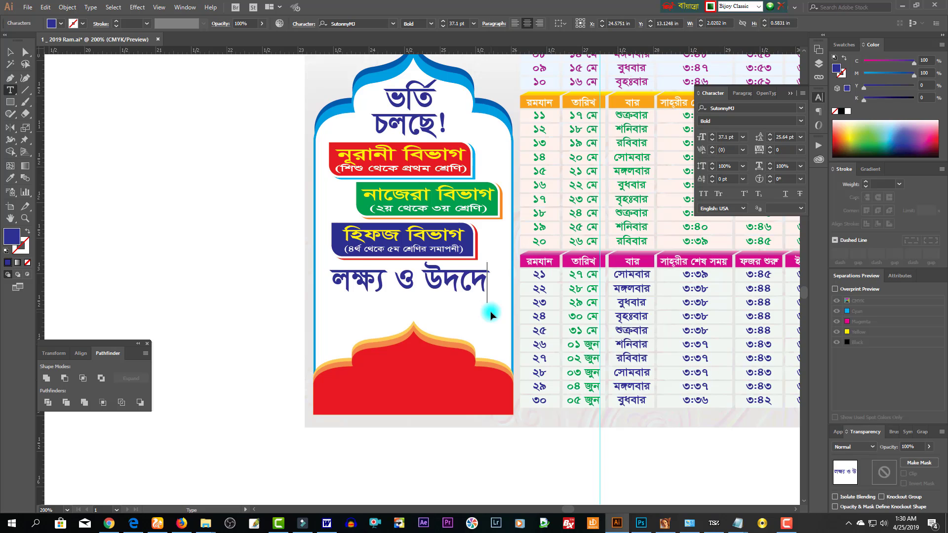
{"action": "key", "text": "BackSpace"}
{"action": "key", "text": "BackSpace"}
{"action": "key", "text": "BackSpace"}
{"action": "key", "text": "BackSpace"}
{"action": "type", "text": "দ্দেশ্য"}
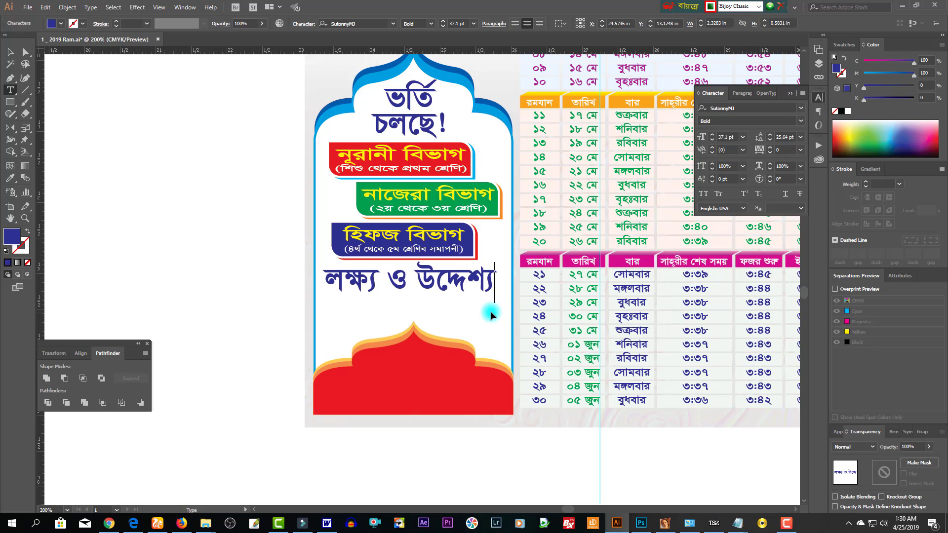
{"action": "key", "text": "Escape"}
{"action": "left_click_drag", "start_coordinate": [497, 282], "coordinate": [450, 283]}
- Lower the red base shape's top edge and nudge the লক্ষ্য ও উদ্দেশ্য line up
{"action": "left_click", "coordinate": [412, 330]}
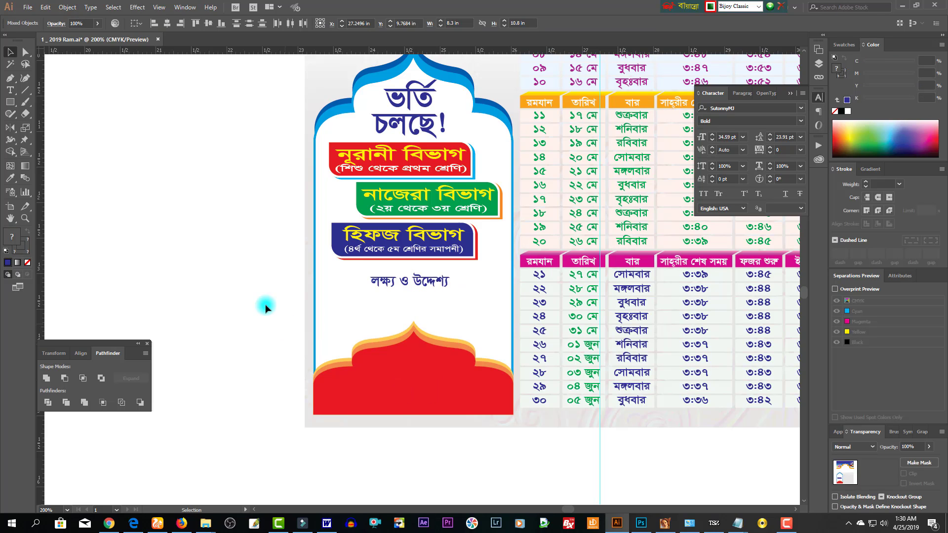
{"action": "left_click_drag", "start_coordinate": [261, 292], "coordinate": [320, 322]}
{"action": "left_click", "coordinate": [414, 326]}
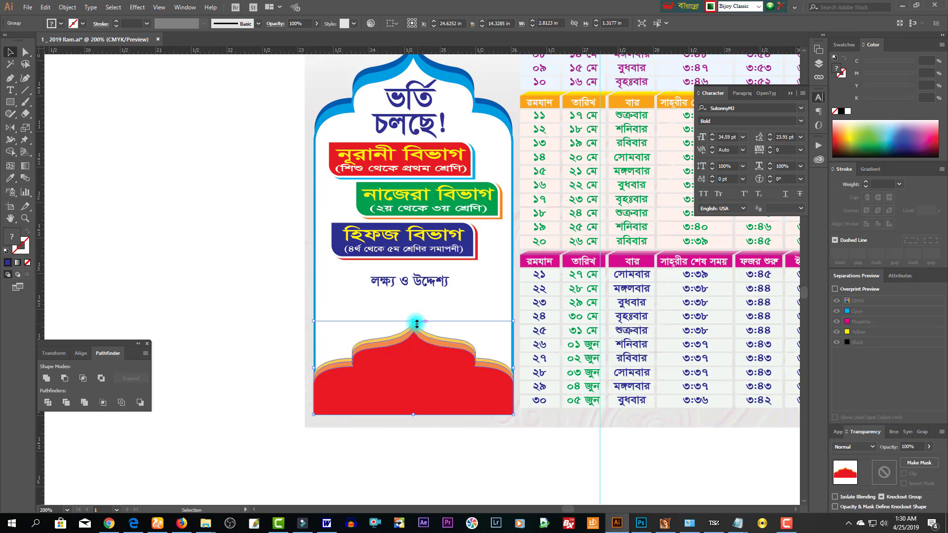
{"action": "left_click_drag", "start_coordinate": [416, 322], "coordinate": [413, 340]}
{"action": "key", "text": "a"}
{"action": "left_click_drag", "start_coordinate": [281, 372], "coordinate": [449, 415]}
{"action": "key", "text": "ctrl+shift+a"}
{"action": "left_click_drag", "start_coordinate": [425, 285], "coordinate": [421, 277]}
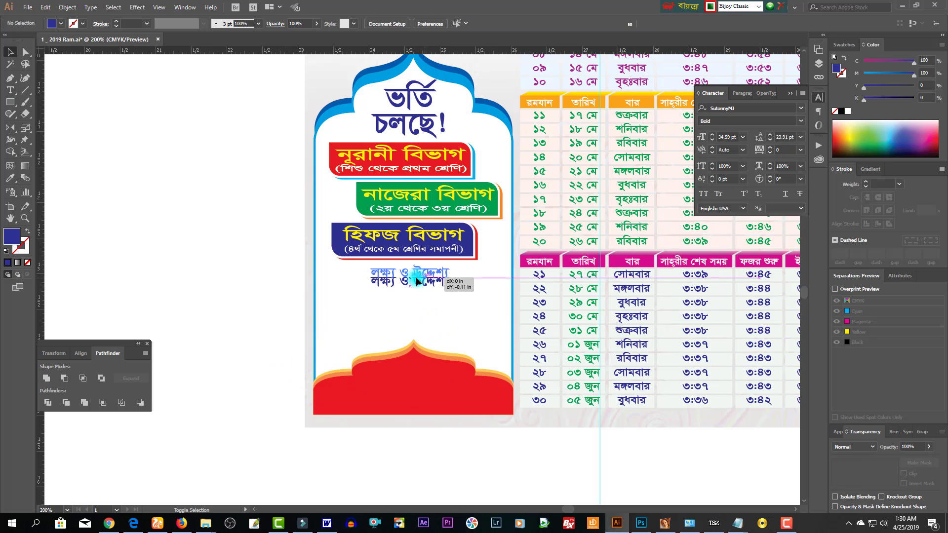
{"action": "left_click", "coordinate": [9, 102]}
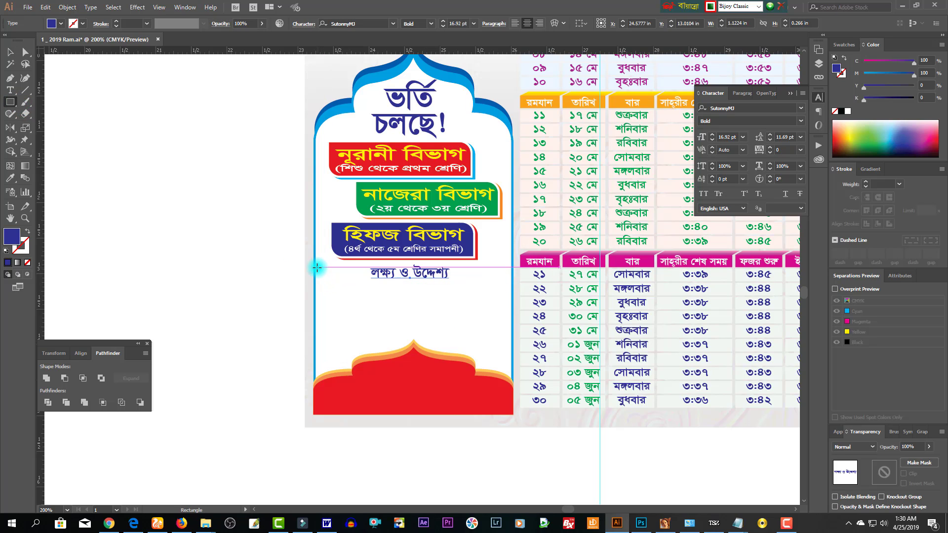
- Draw a cyan bar behind লক্ষ্য ও উদ্দেশ্য and make the heading text white in front of it
{"action": "left_click_drag", "start_coordinate": [319, 265], "coordinate": [507, 281]}
{"action": "left_click", "coordinate": [10, 51]}
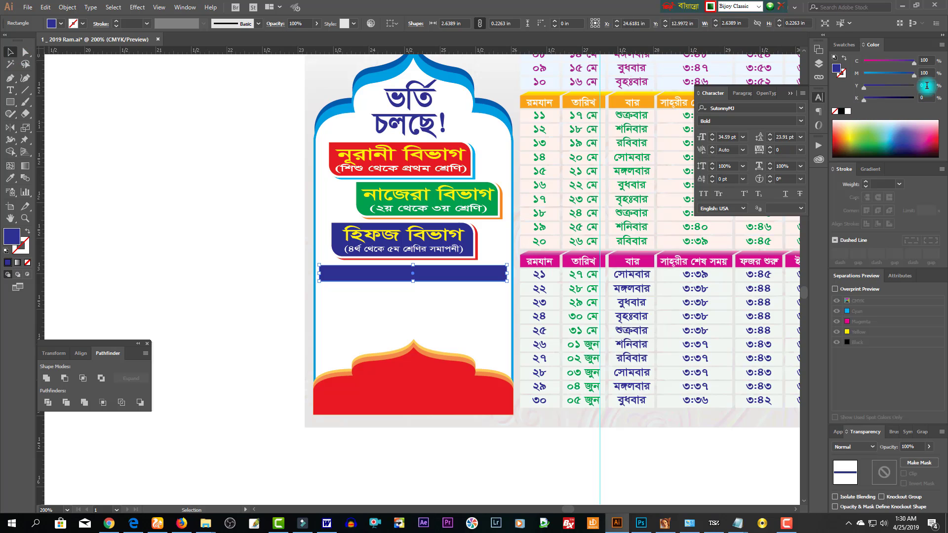
{"action": "left_click_drag", "start_coordinate": [905, 85], "coordinate": [864, 74]}
{"action": "left_click", "coordinate": [447, 286]}
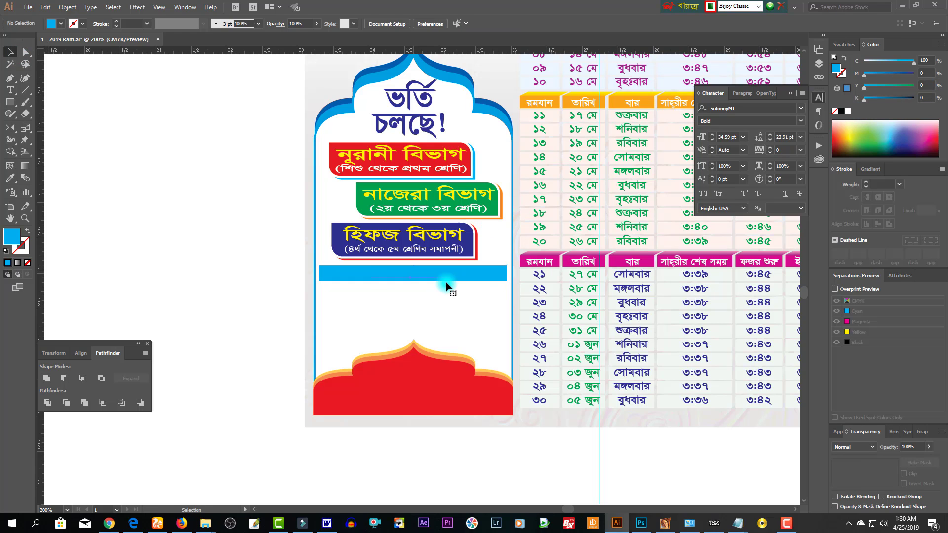
{"action": "key", "text": "ctrl+shift+bracketright"}
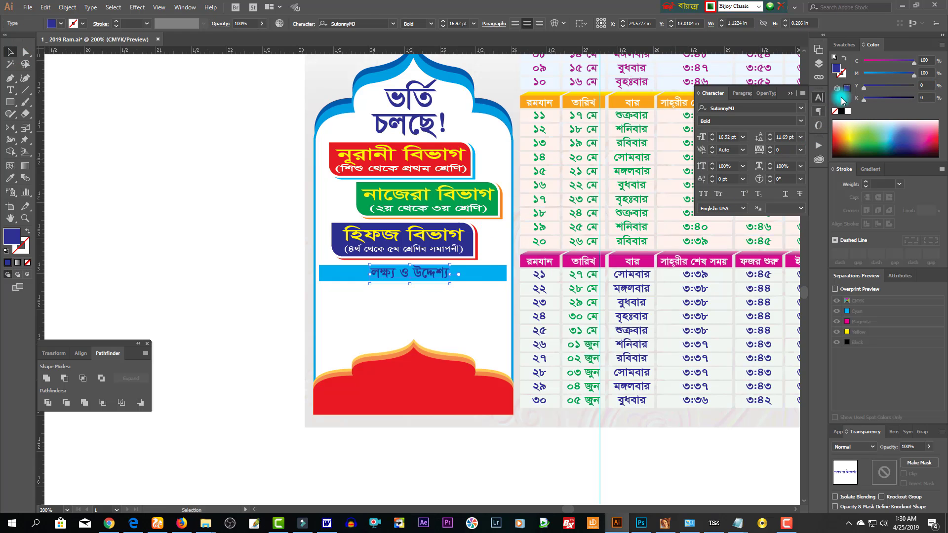
{"action": "left_click", "coordinate": [865, 73], "text": "shift"}
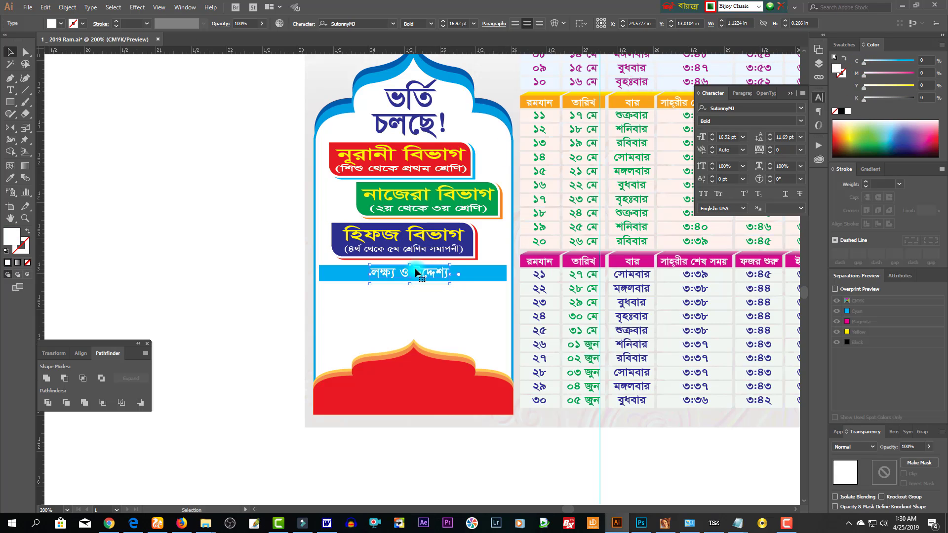
{"action": "left_click_drag", "start_coordinate": [411, 265], "coordinate": [411, 266]}
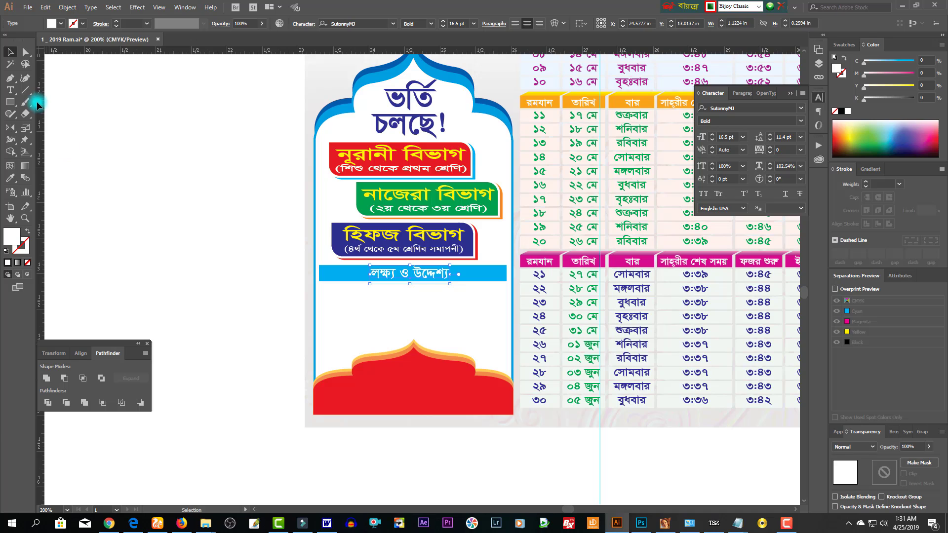
- Draw a text area under the cyan bar and type the objectives paragraph at 20 pt
{"action": "left_click", "coordinate": [13, 93]}
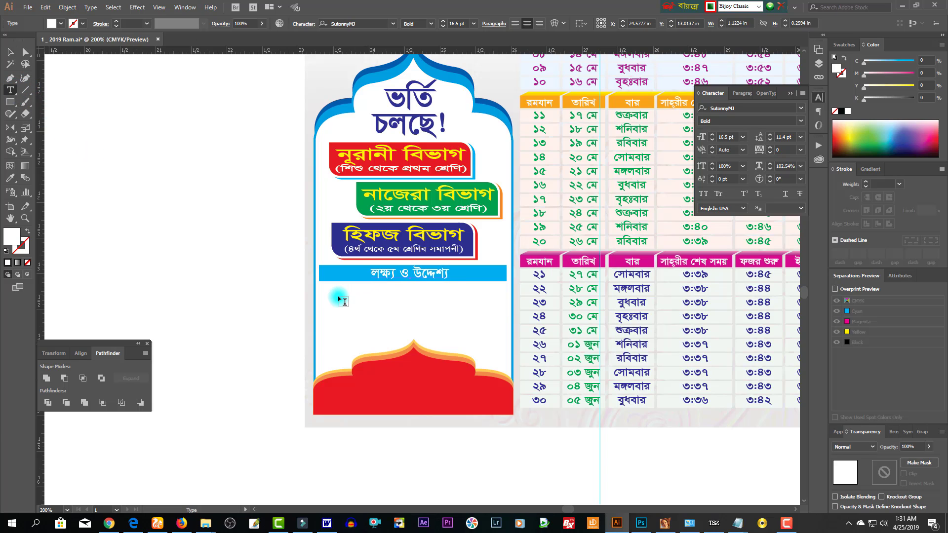
{"action": "left_click_drag", "start_coordinate": [321, 288], "coordinate": [511, 334]}
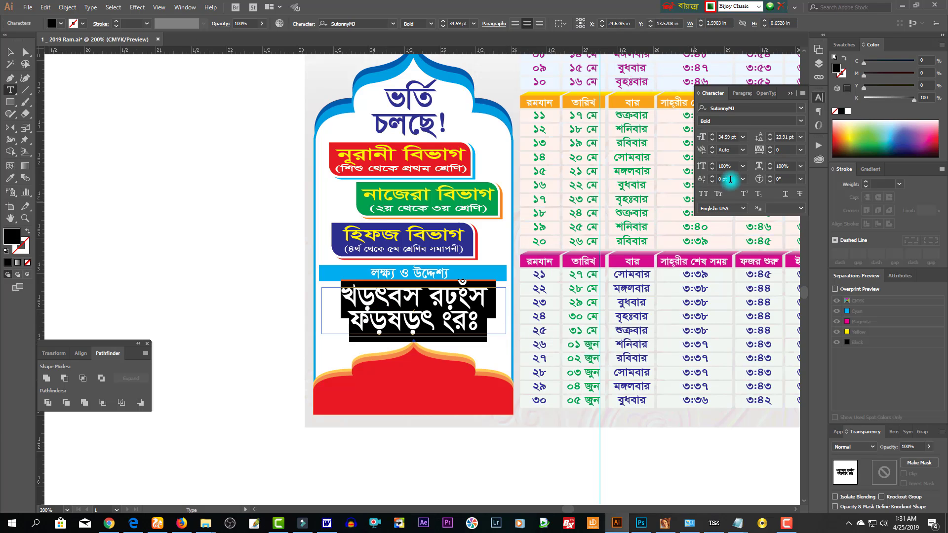
{"action": "left_click", "coordinate": [727, 137]}
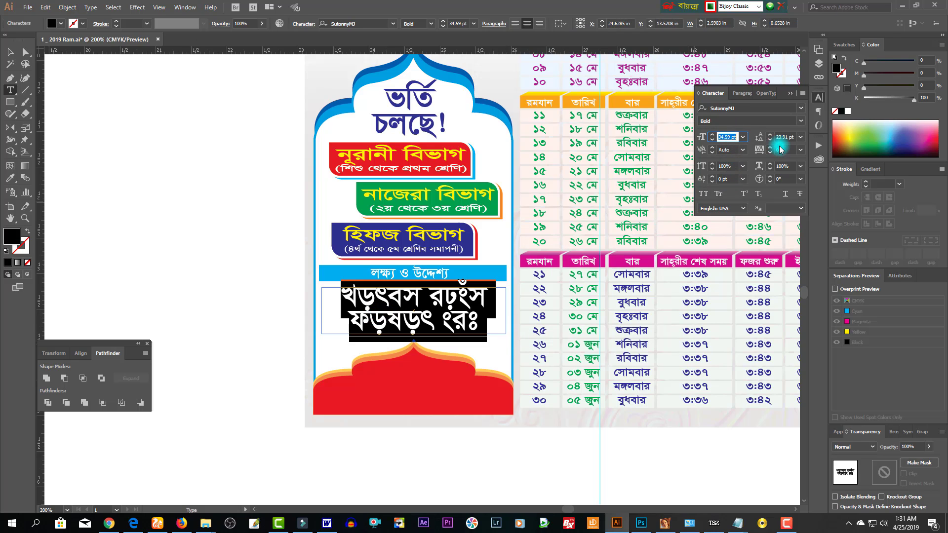
{"action": "type", "text": "20"}
{"action": "key", "text": "Return"}
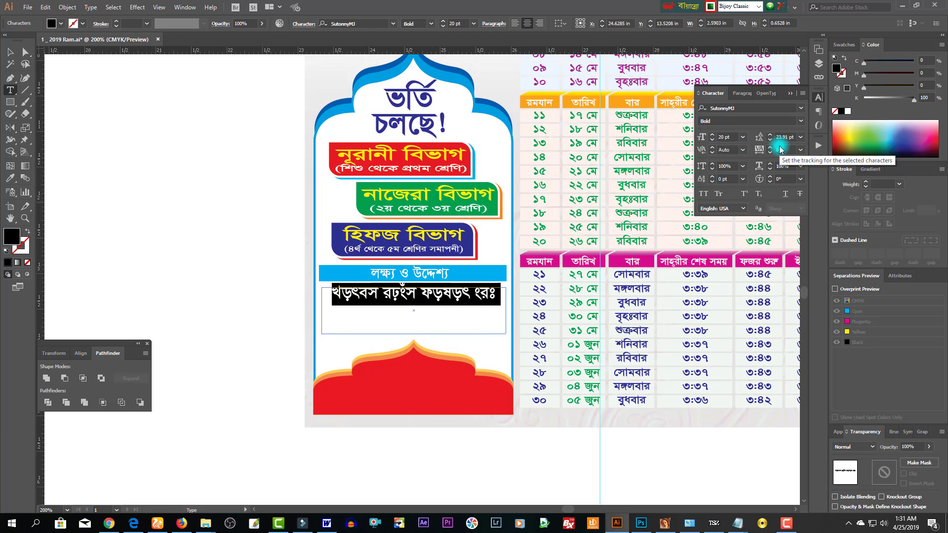
{"action": "type", "text": "ইসলামী ি"}
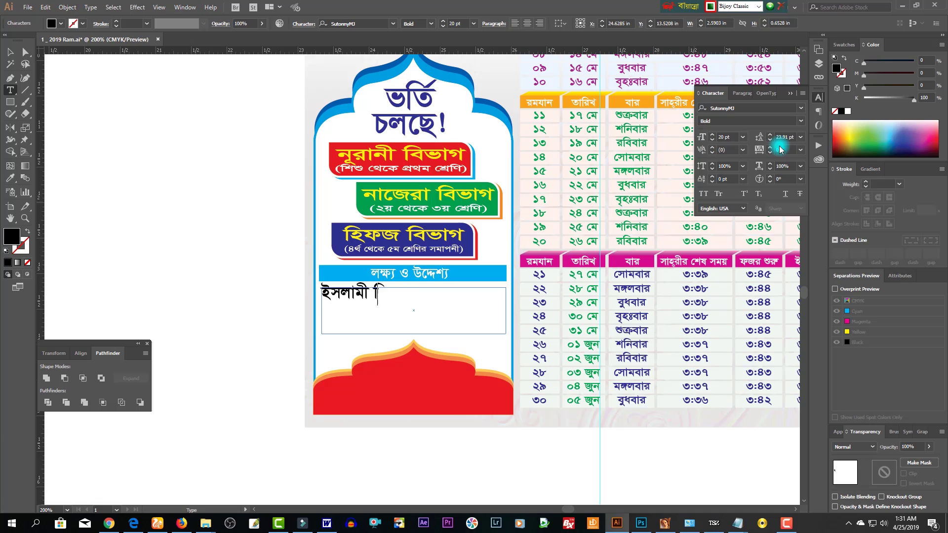
{"action": "type", "text": "শক্ষা"}
{"action": "type", "text": " নম"}
{"action": "key", "text": "BackSpace"}
{"action": "key", "text": "BackSpace"}
{"action": "key", "text": "BackSpace"}
{"action": "type", "text": "ও সাধার"}
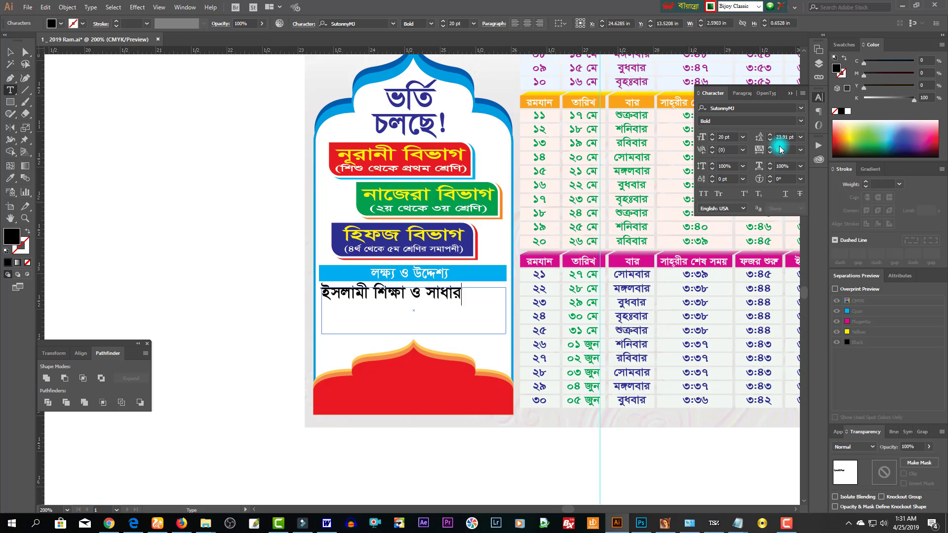
{"action": "type", "text": "ণ শিক্ষা কার্যক্রমের"}
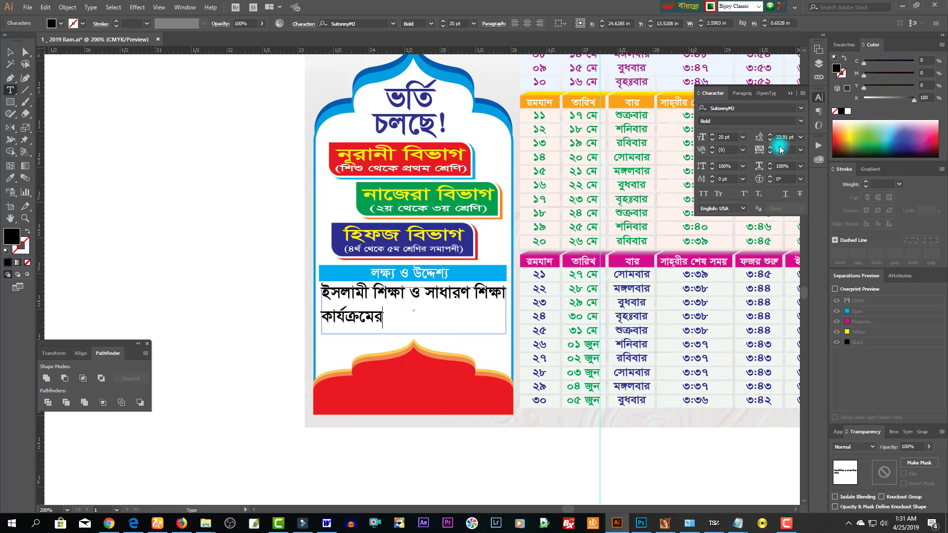
{"action": "type", "text": " সমন্বয়ে দেশ ও জা"}
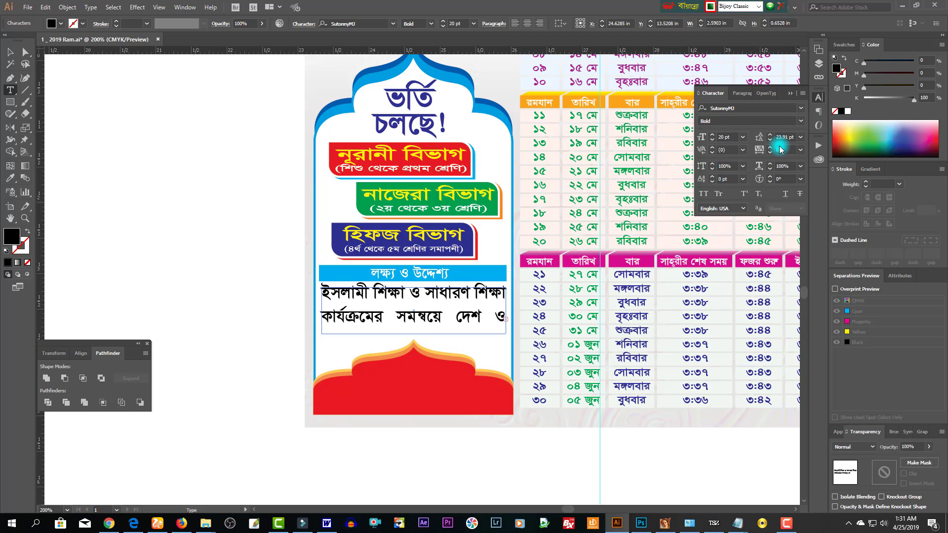
{"action": "key", "text": "Escape"}
- Reduce the paragraph to 15 pt and correct its wording, adding দক্ষ
{"action": "key", "text": "ctrl+z"}
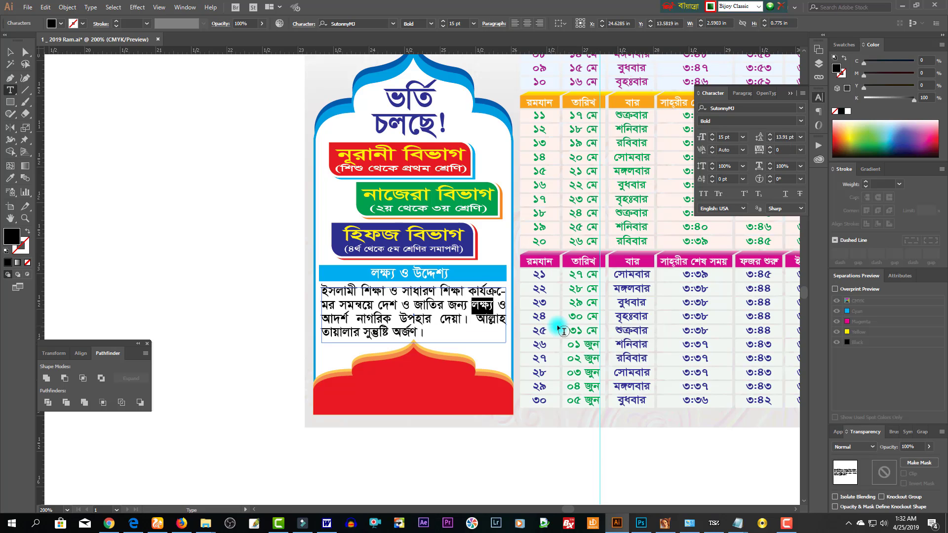
{"action": "type", "text": "দক্ষ"}
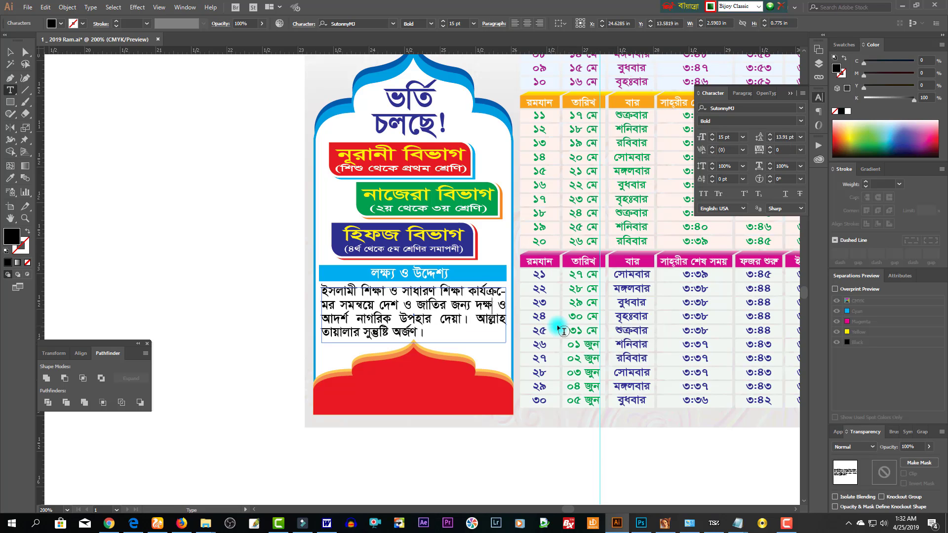
{"action": "key", "text": "Right"}
{"action": "key", "text": "Right"}
{"action": "key", "text": "Right"}
{"action": "key", "text": "Right"}
{"action": "key", "text": "shift+Right"}
{"action": "key", "text": "shift+Right"}
{"action": "key", "text": "shift+Right"}
{"action": "key", "text": "shift+Right"}
{"action": "key", "text": "shift+Right"}
{"action": "key", "text": "shift+Right"}
{"action": "key", "text": "shift+Right"}
{"action": "key", "text": "shift+Right"}
{"action": "key", "text": "shift+Right"}
{"action": "key", "text": "shift+Right"}
{"action": "key", "text": "shift+Right"}
{"action": "key", "text": "Up"}
{"action": "key", "text": "Right"}
{"action": "key", "text": "Right"}
{"action": "key", "text": "Right"}
{"action": "key", "text": "Right"}
{"action": "key", "text": "Right"}
{"action": "key", "text": "Right"}
{"action": "key", "text": "Right"}
{"action": "key", "text": "Right"}
{"action": "key", "text": "Down"}
{"action": "key", "text": "Left"}
{"action": "key", "text": "Escape"}
- Set the paragraph to 98% horizontal scale and copy the heading down onto the red base
{"action": "key", "text": "Up"}
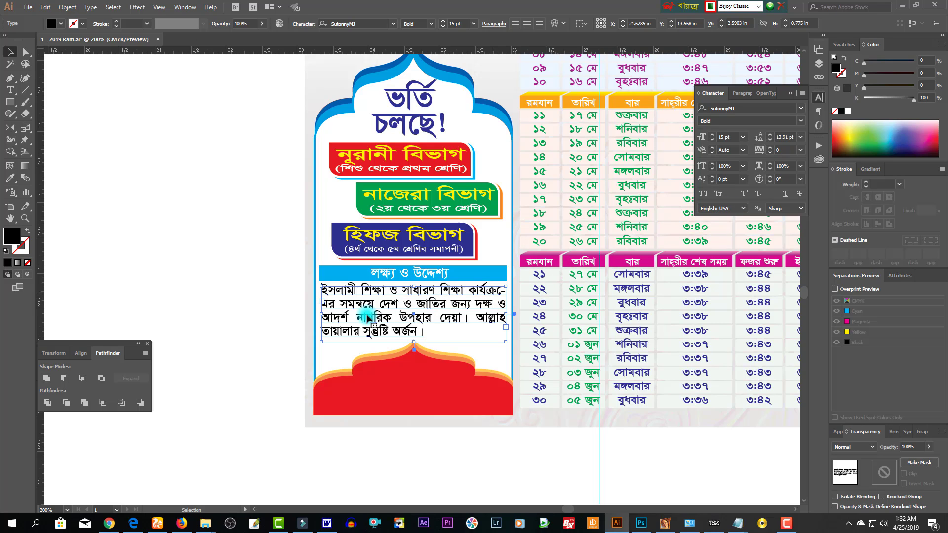
{"action": "left_click", "coordinate": [771, 169]}
{"action": "left_click", "coordinate": [770, 169]}
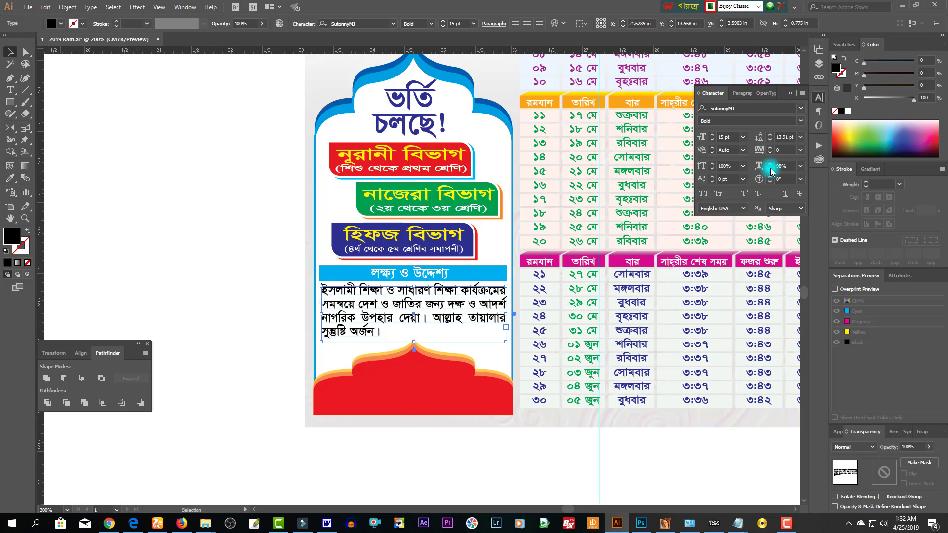
{"action": "left_click", "coordinate": [412, 339]}
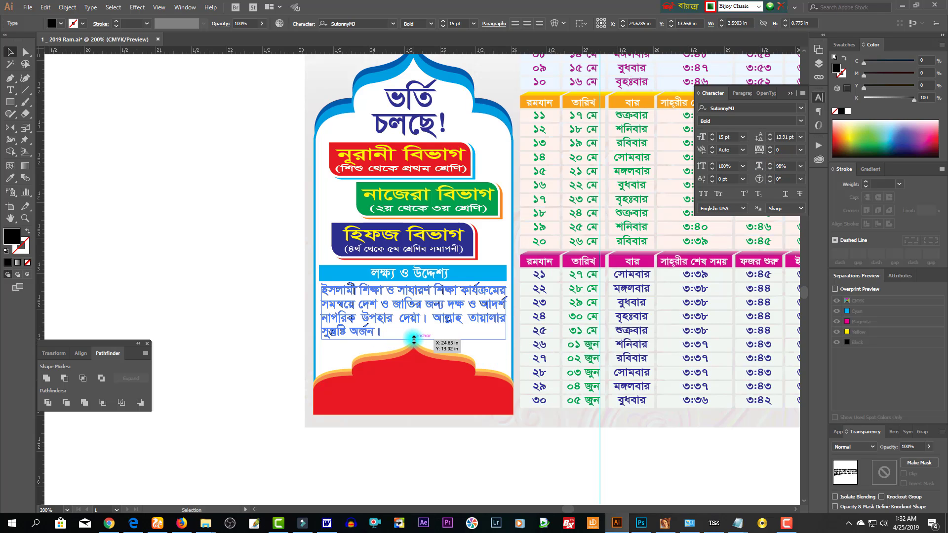
{"action": "left_click_drag", "start_coordinate": [408, 276], "coordinate": [408, 376]}
- Retype the copied heading on the red base as নিবেদক and duplicate it below
{"action": "double_click", "coordinate": [408, 377]}
{"action": "key", "text": "ctrl+a"}
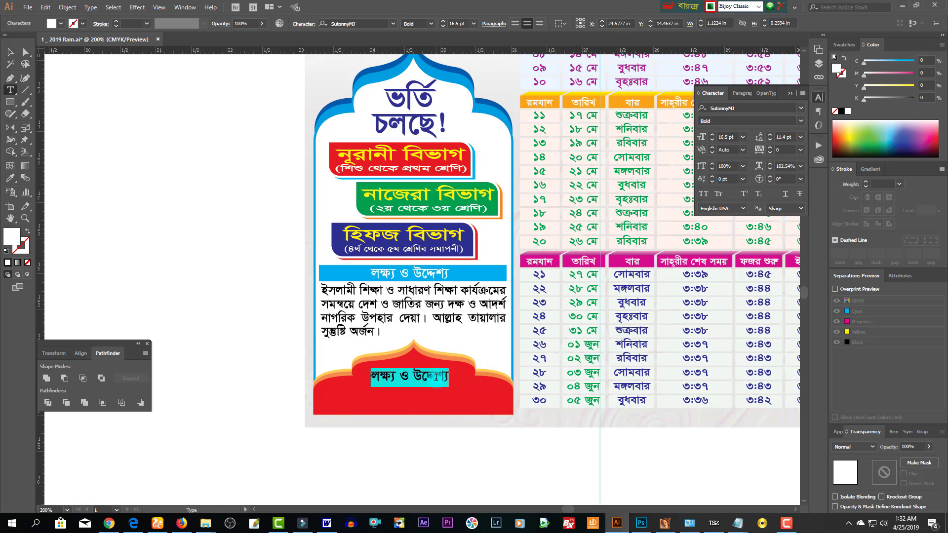
{"action": "type", "text": "নিবেদক"}
{"action": "key", "text": "Escape"}
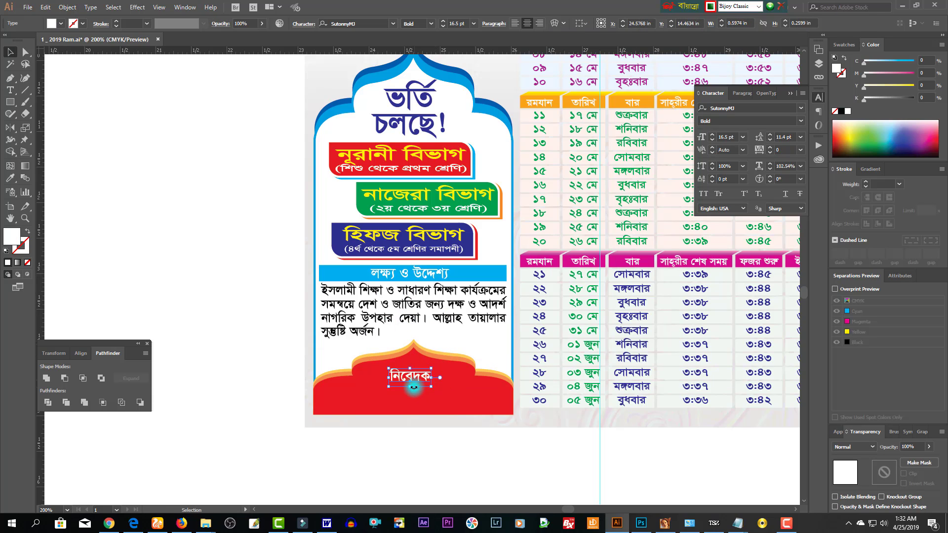
{"action": "left_click_drag", "start_coordinate": [417, 377], "coordinate": [419, 394]}
- Replace the copy with the signer's name and add the position line মুহতামিম, অত্র মাদরাসা
{"action": "double_click", "coordinate": [419, 391]}
{"action": "key", "text": "ctrl+a"}
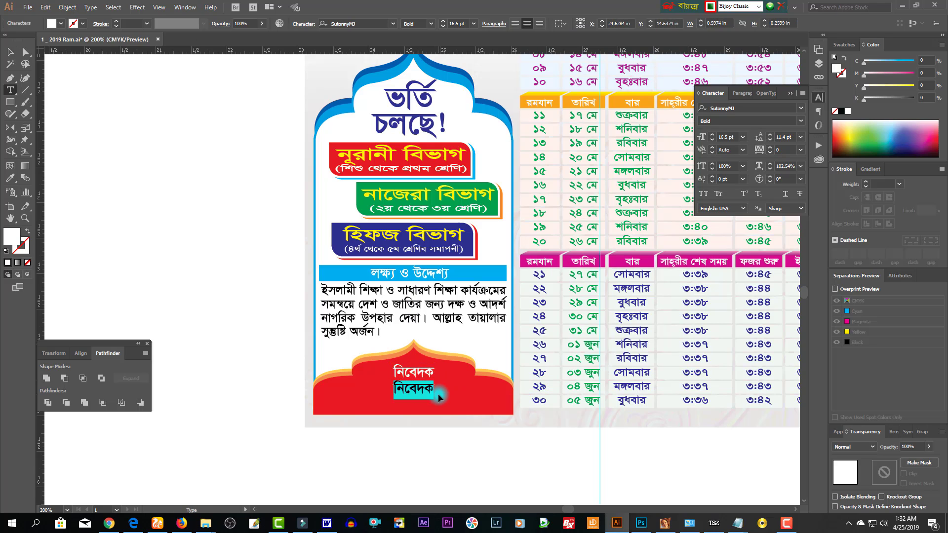
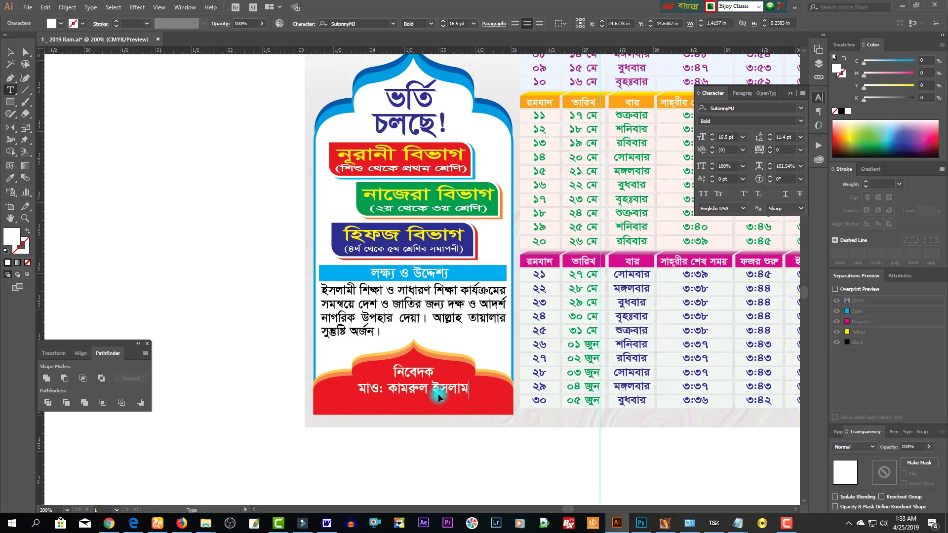
{"action": "key", "text": "Return"}
{"action": "type", "text": "মুহ"}
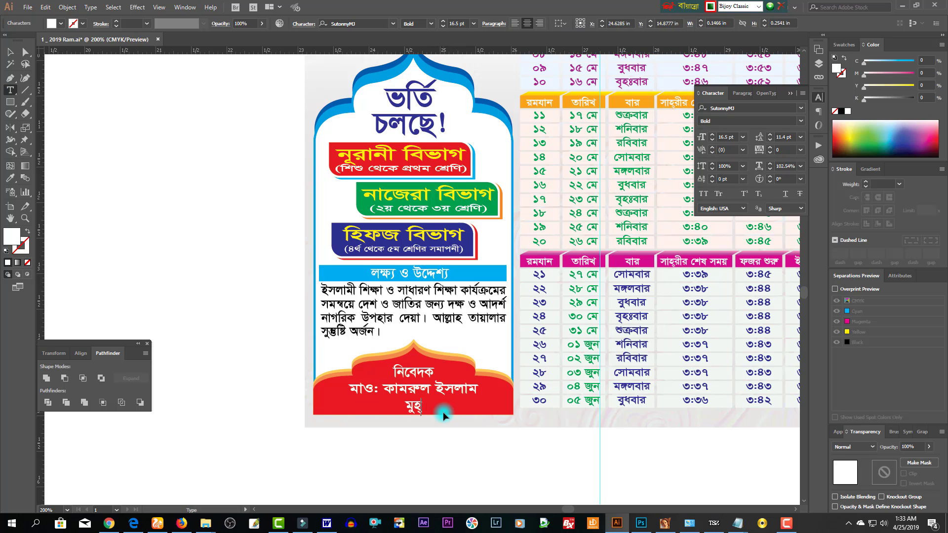
{"action": "type", "text": "তামিম, অত্র মাদ্"}
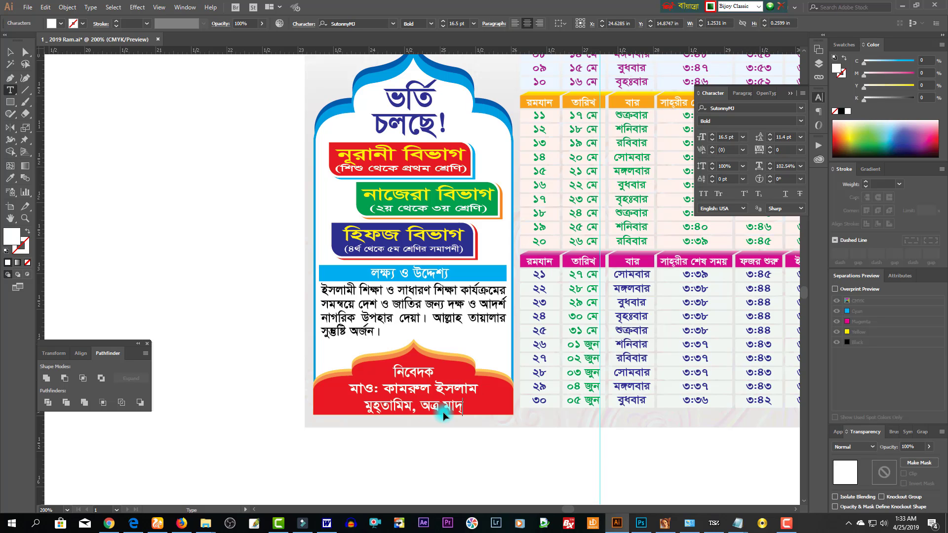
{"action": "type", "text": "রাসা"}
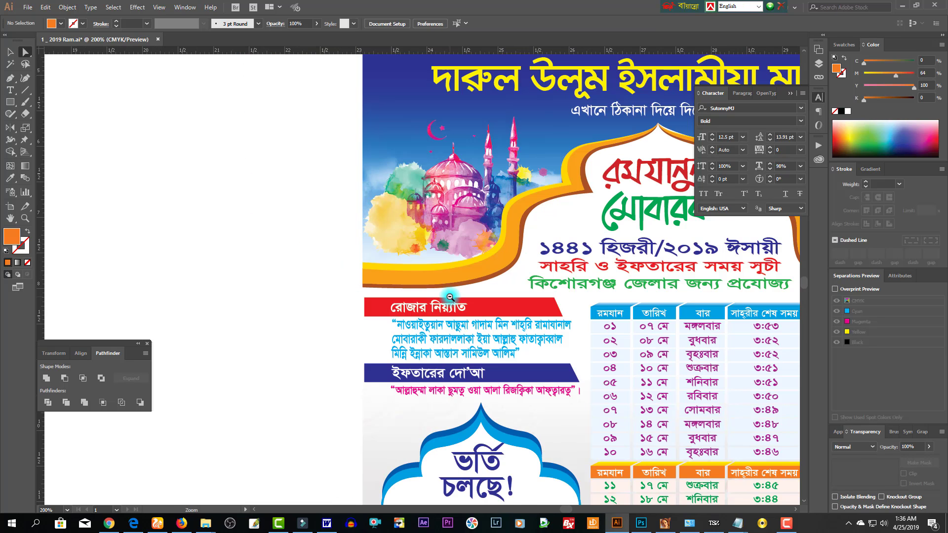
- Zoom out and pan so the whole finished poster shows at 100%
{"action": "left_click", "coordinate": [450, 297], "text": "ctrl+alt"}
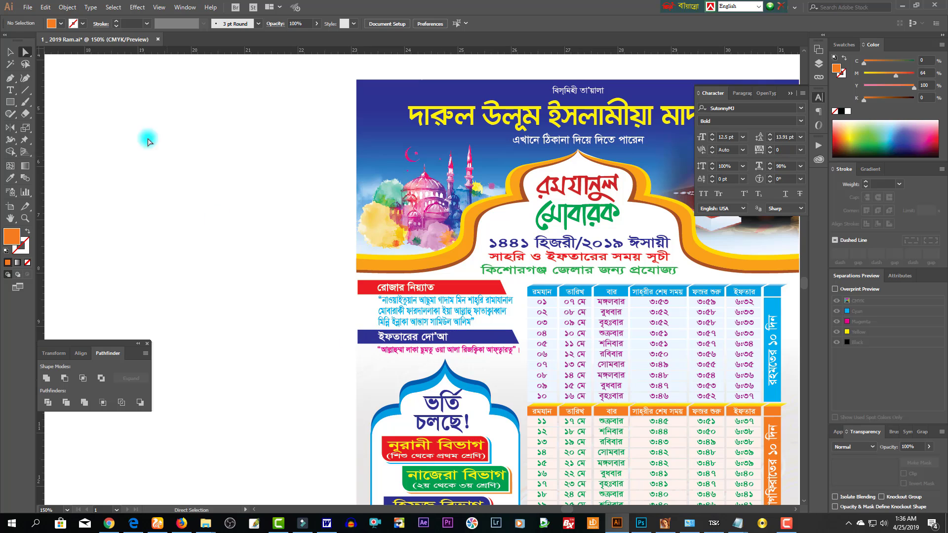
{"action": "key", "text": "v"}
{"action": "key", "text": "space"}
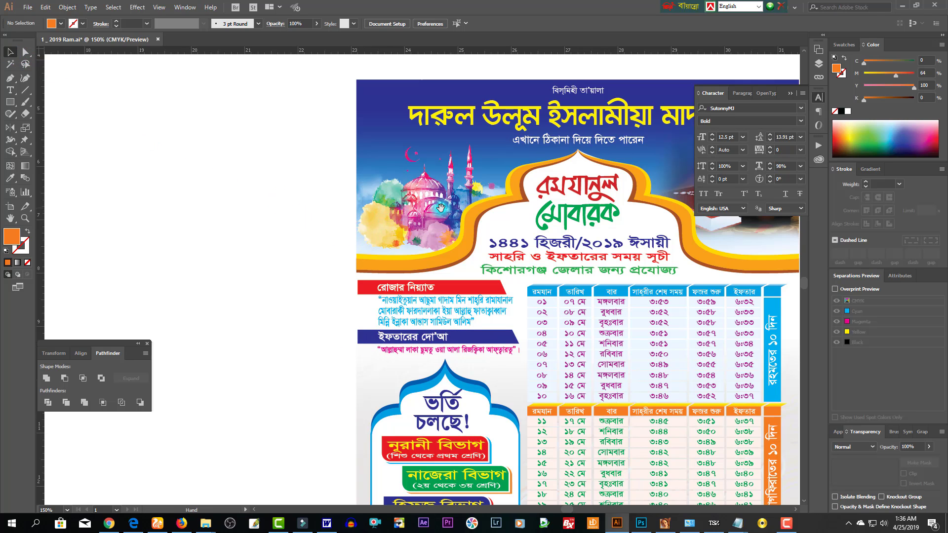
{"action": "left_click_drag", "start_coordinate": [447, 214], "coordinate": [344, 154]}
{"action": "left_click", "coordinate": [484, 323], "text": "ctrl+alt"}
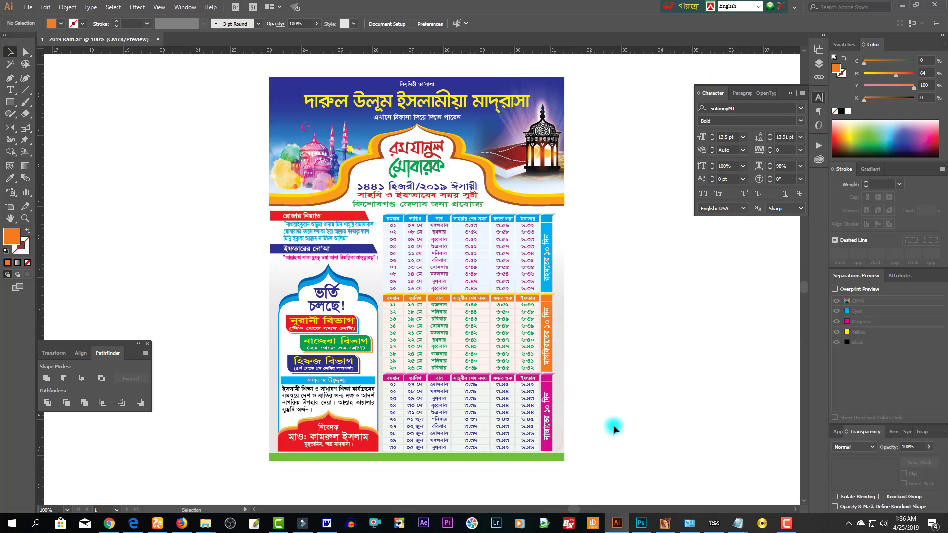